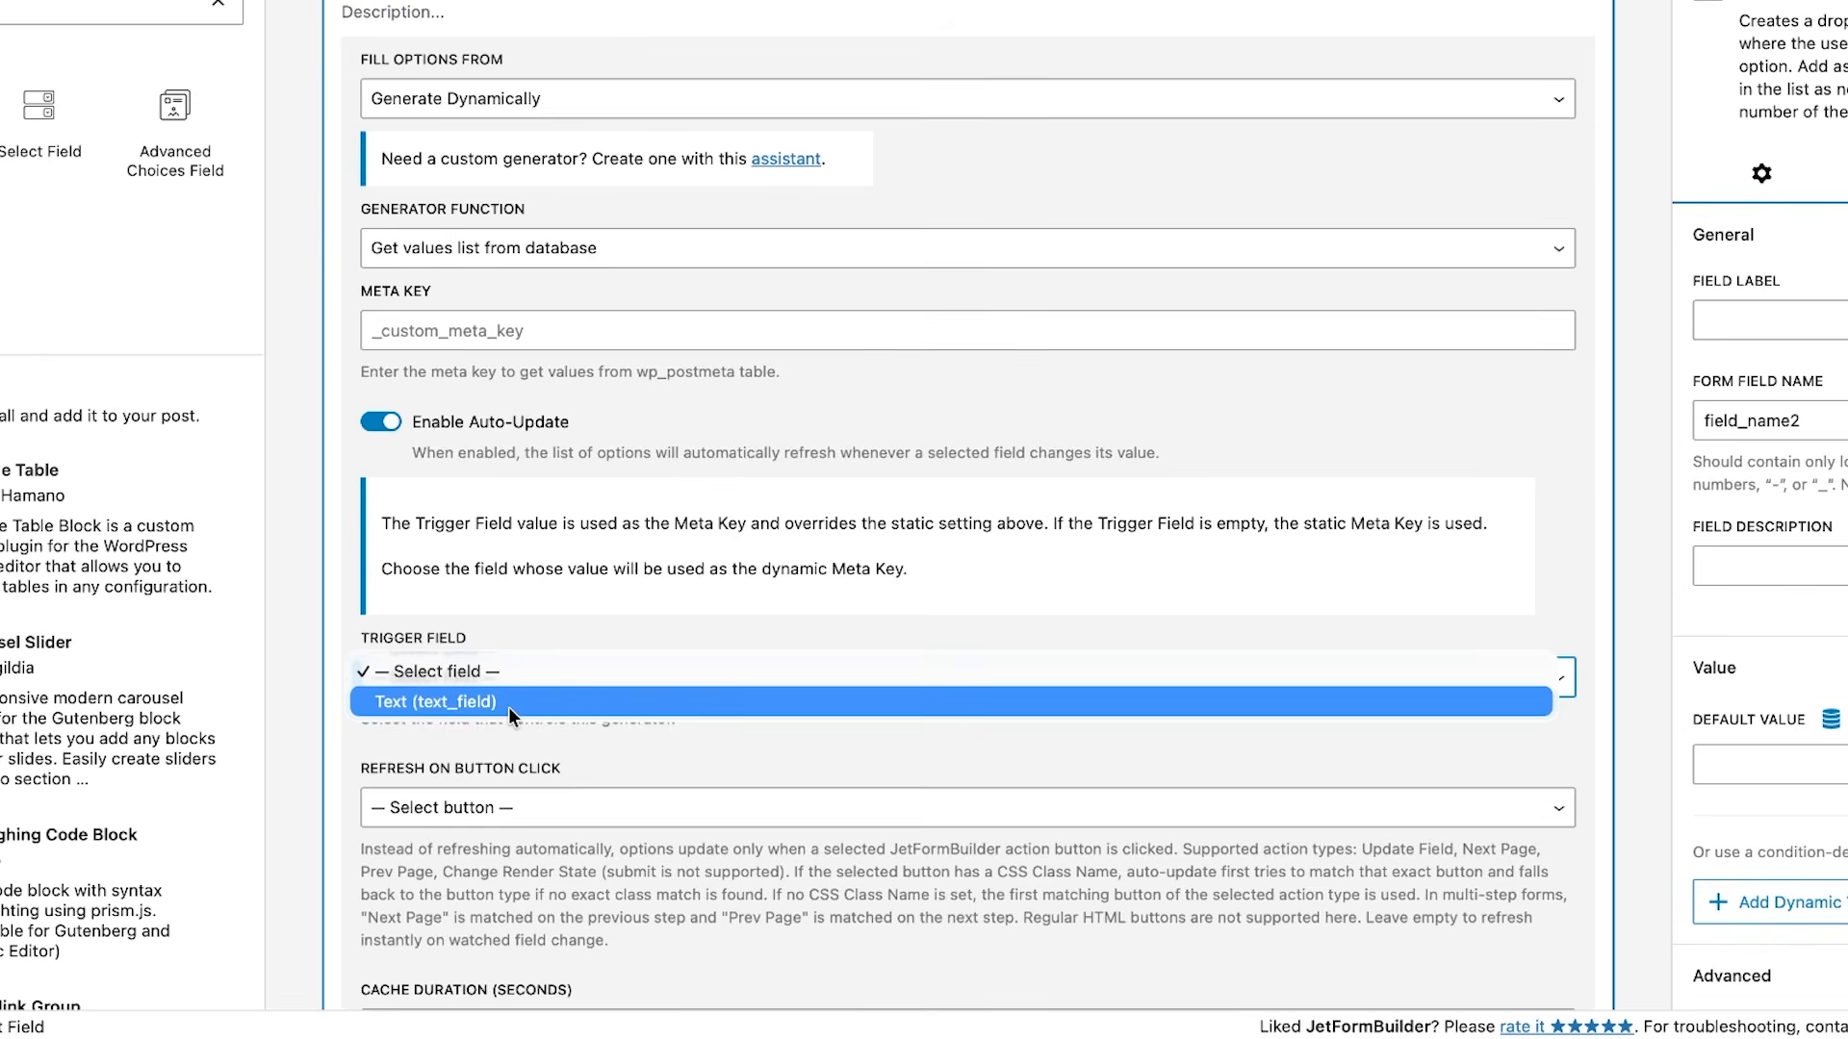
- Set the select field's auto-update trigger field to Text (text_field) and look over the refresh and cache options
click(508, 702)
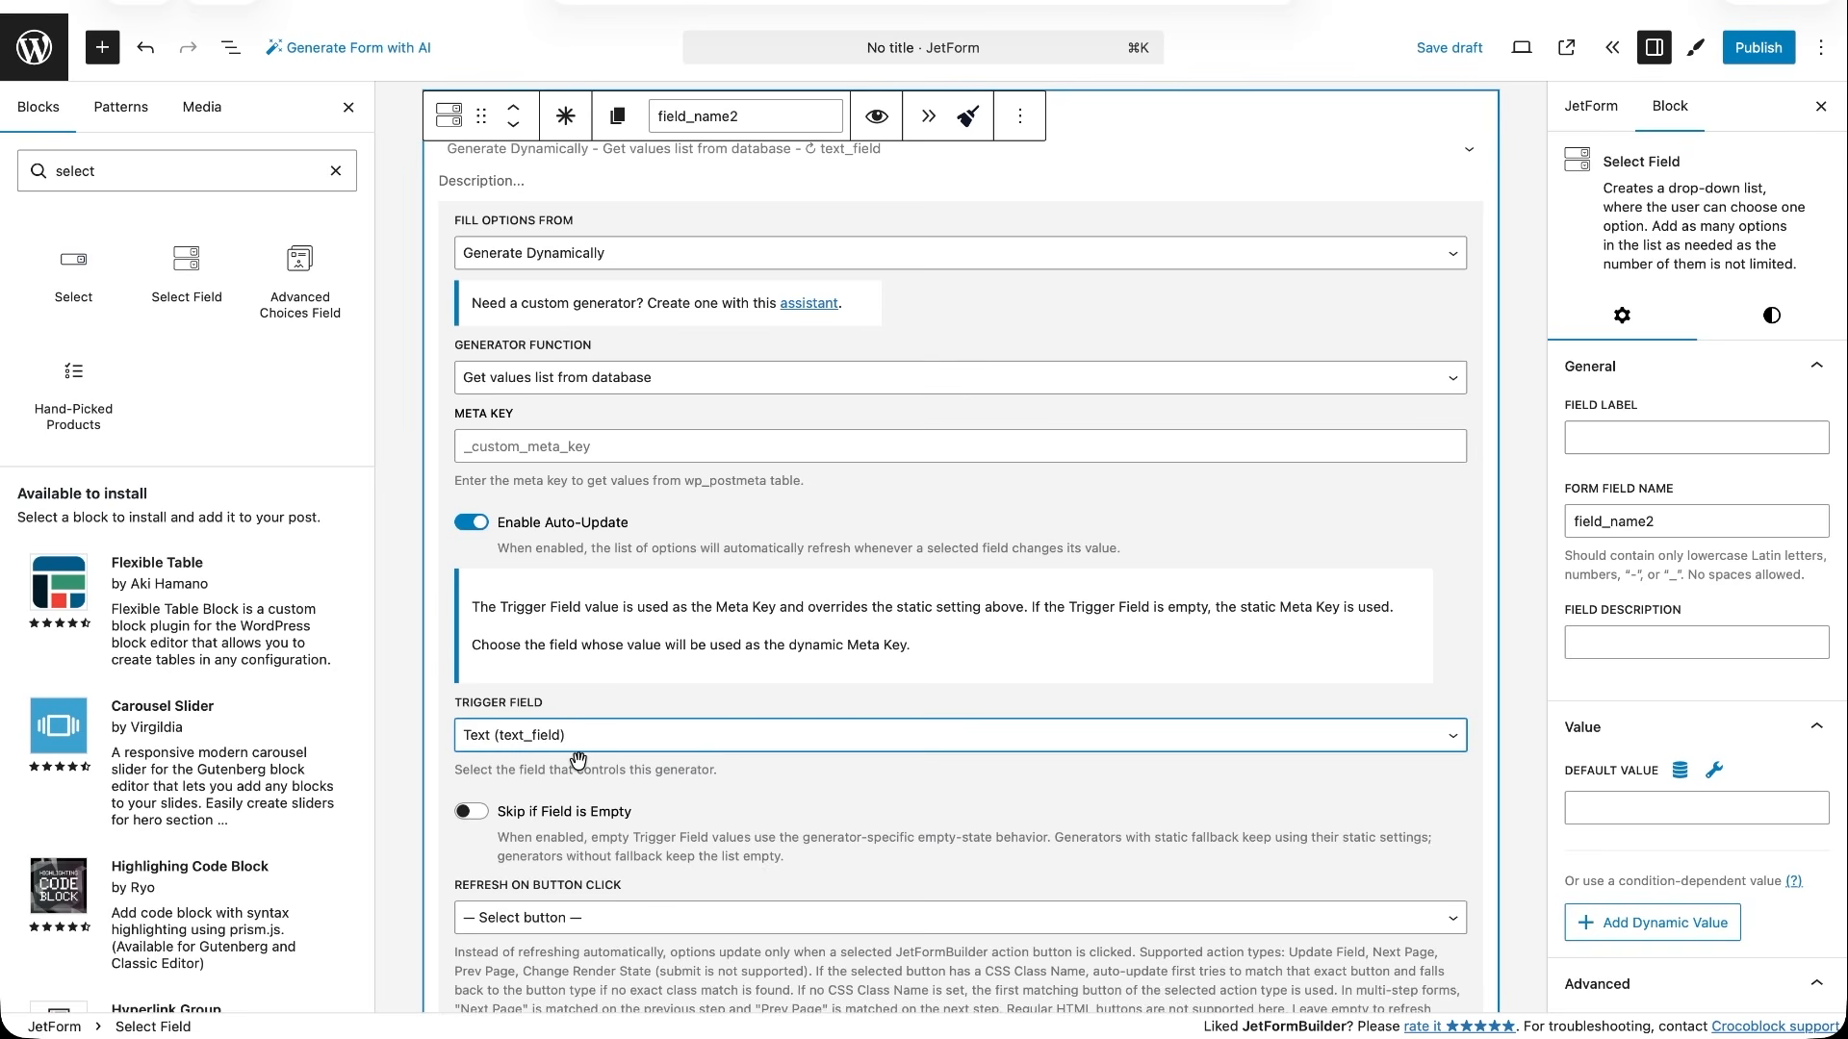
scroll(587, 855, down, 3)
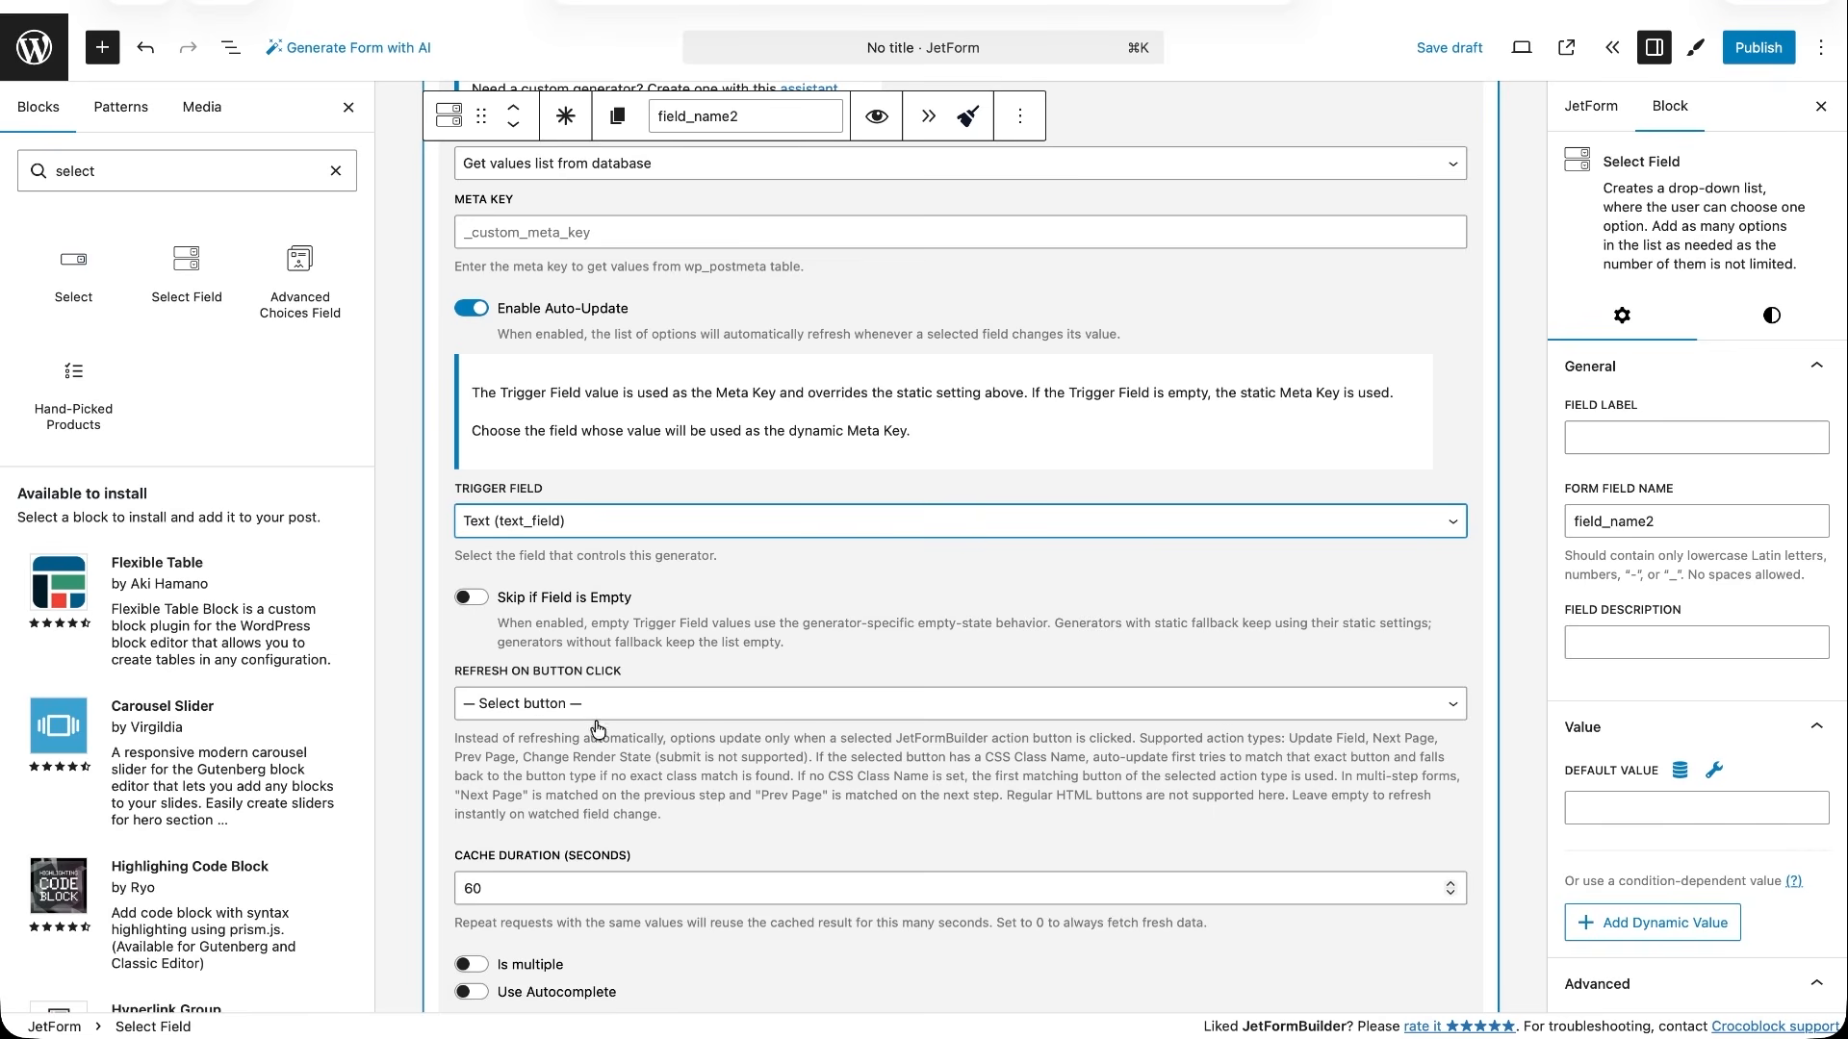
scroll(606, 802, down, 3)
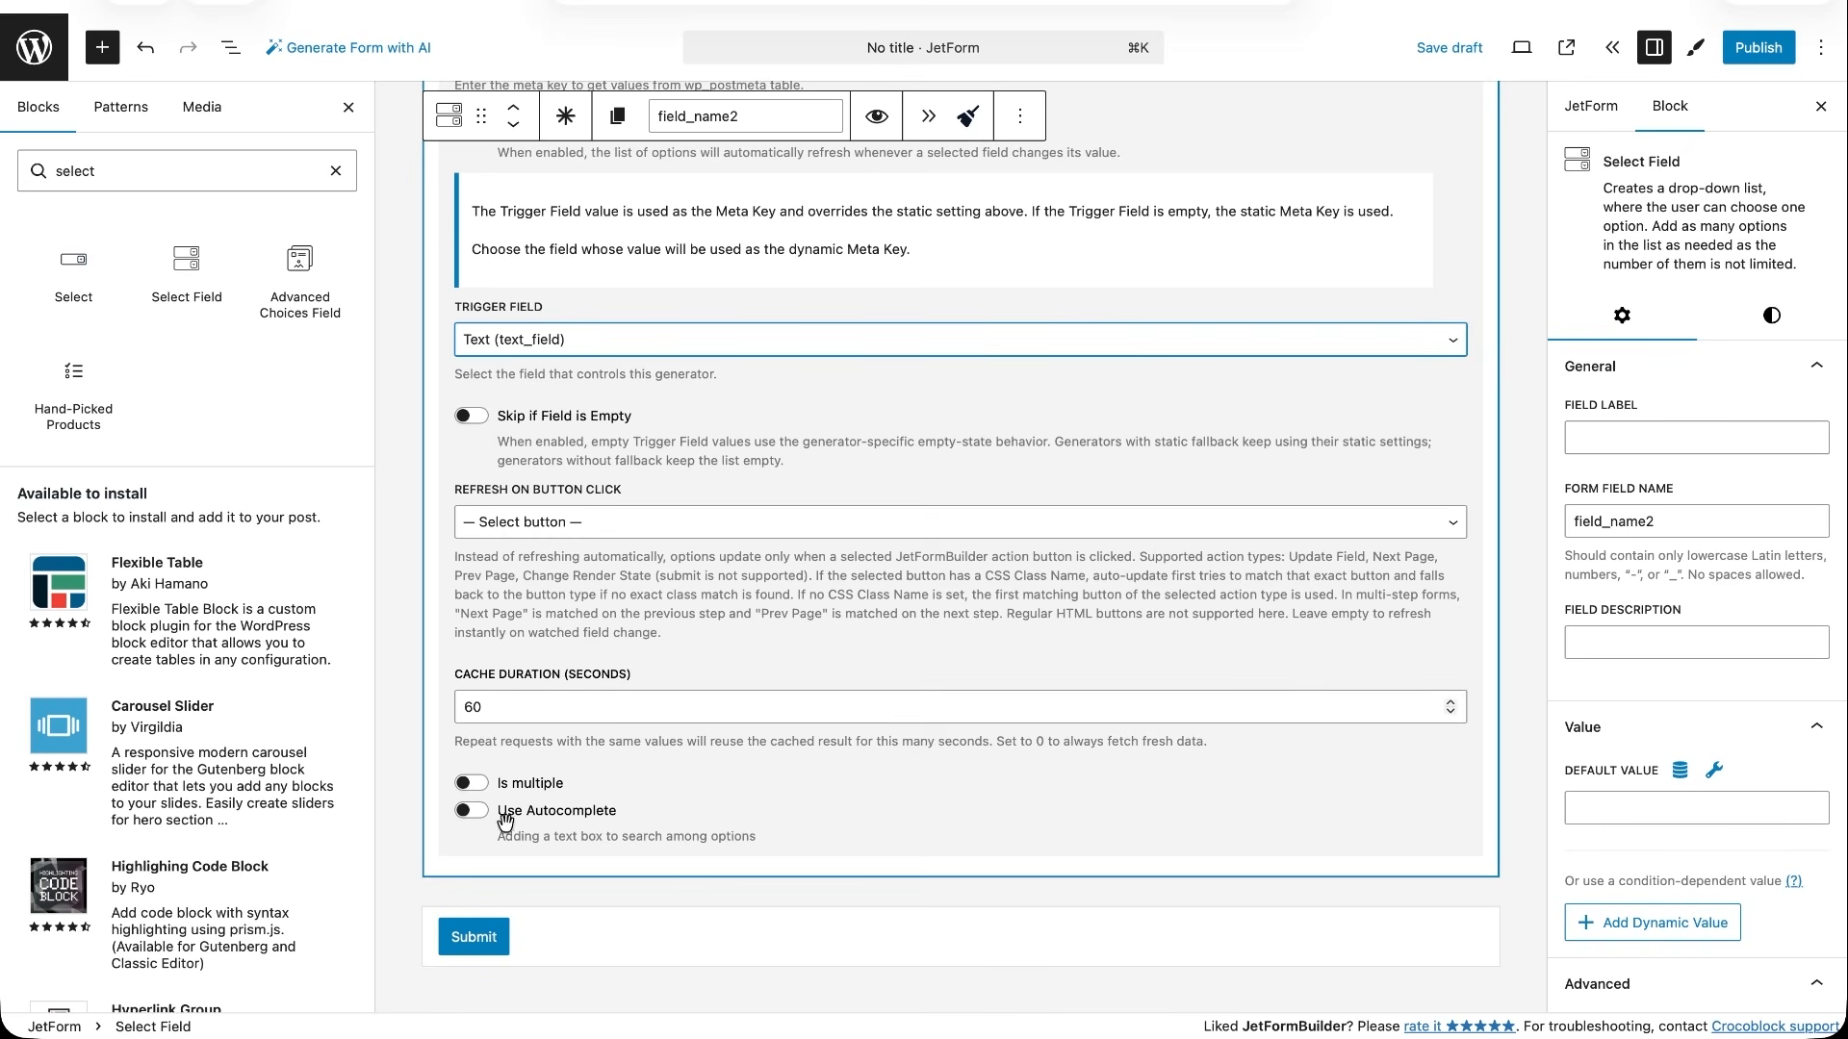
- Switch Use Autocomplete on for the select field and back off to show its extra options
click(472, 811)
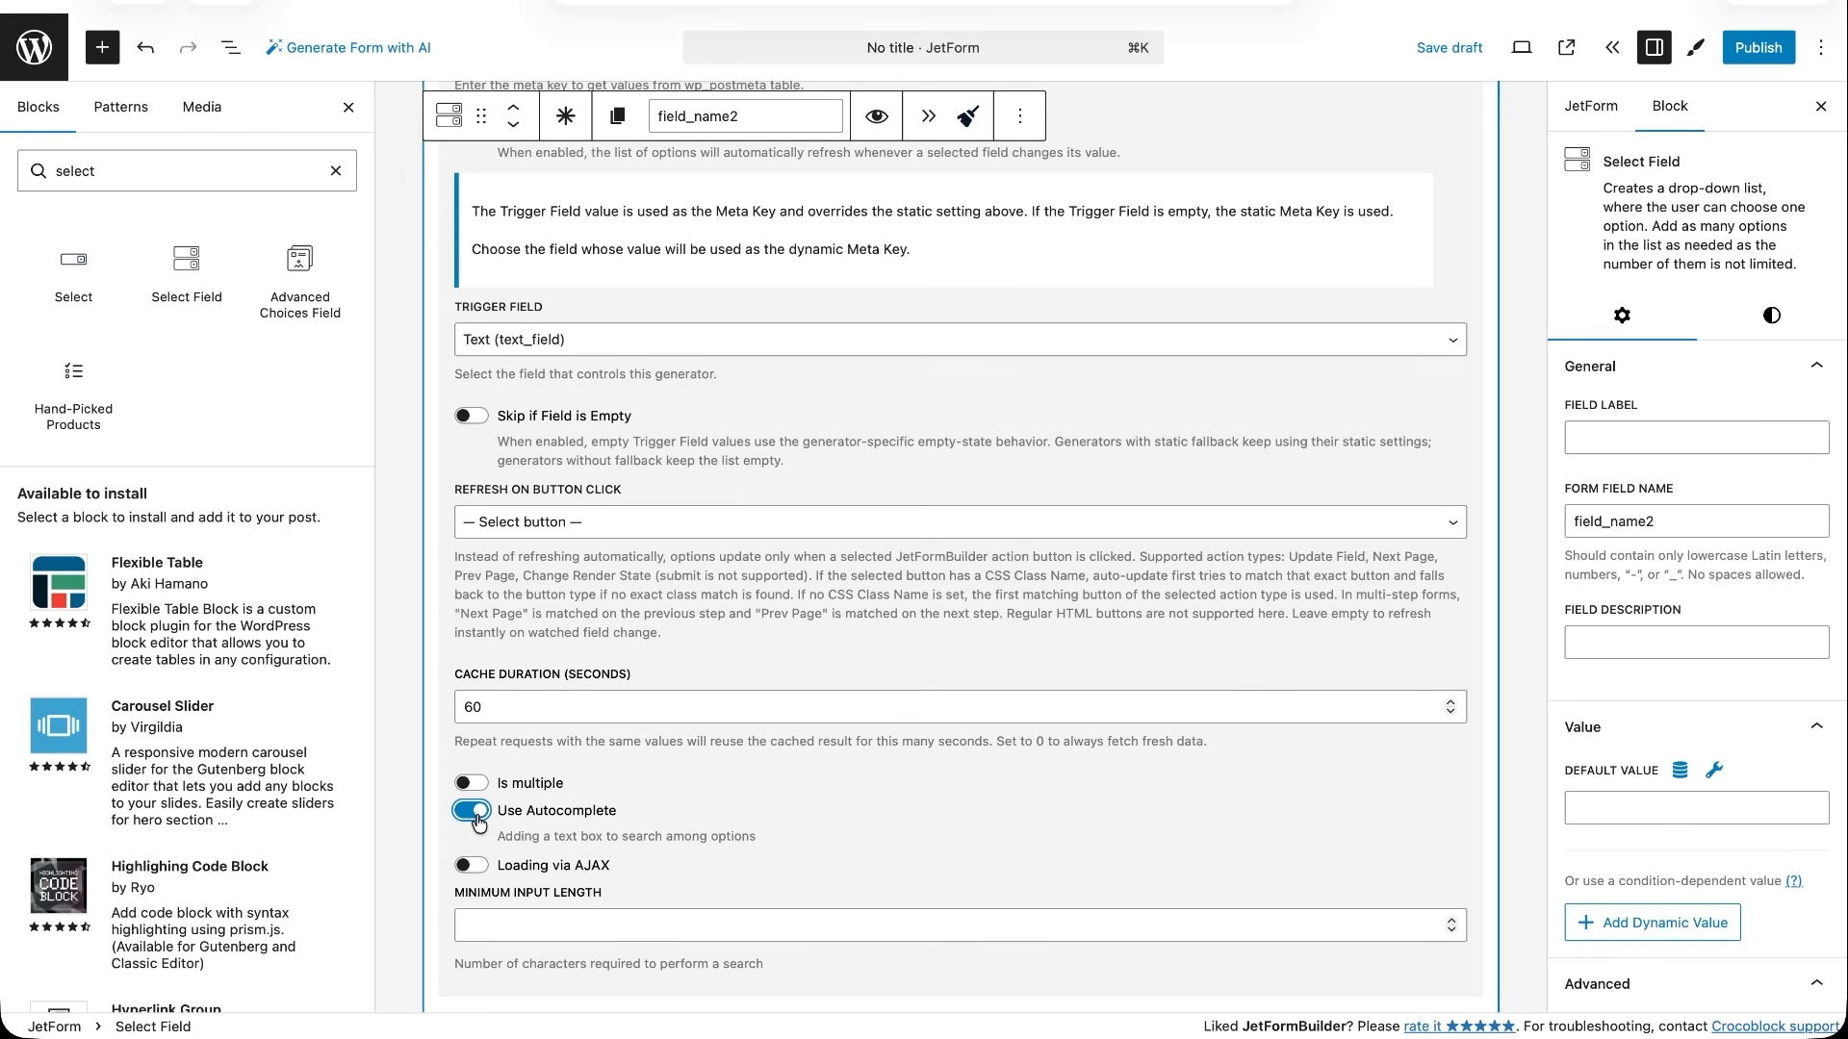
click(476, 813)
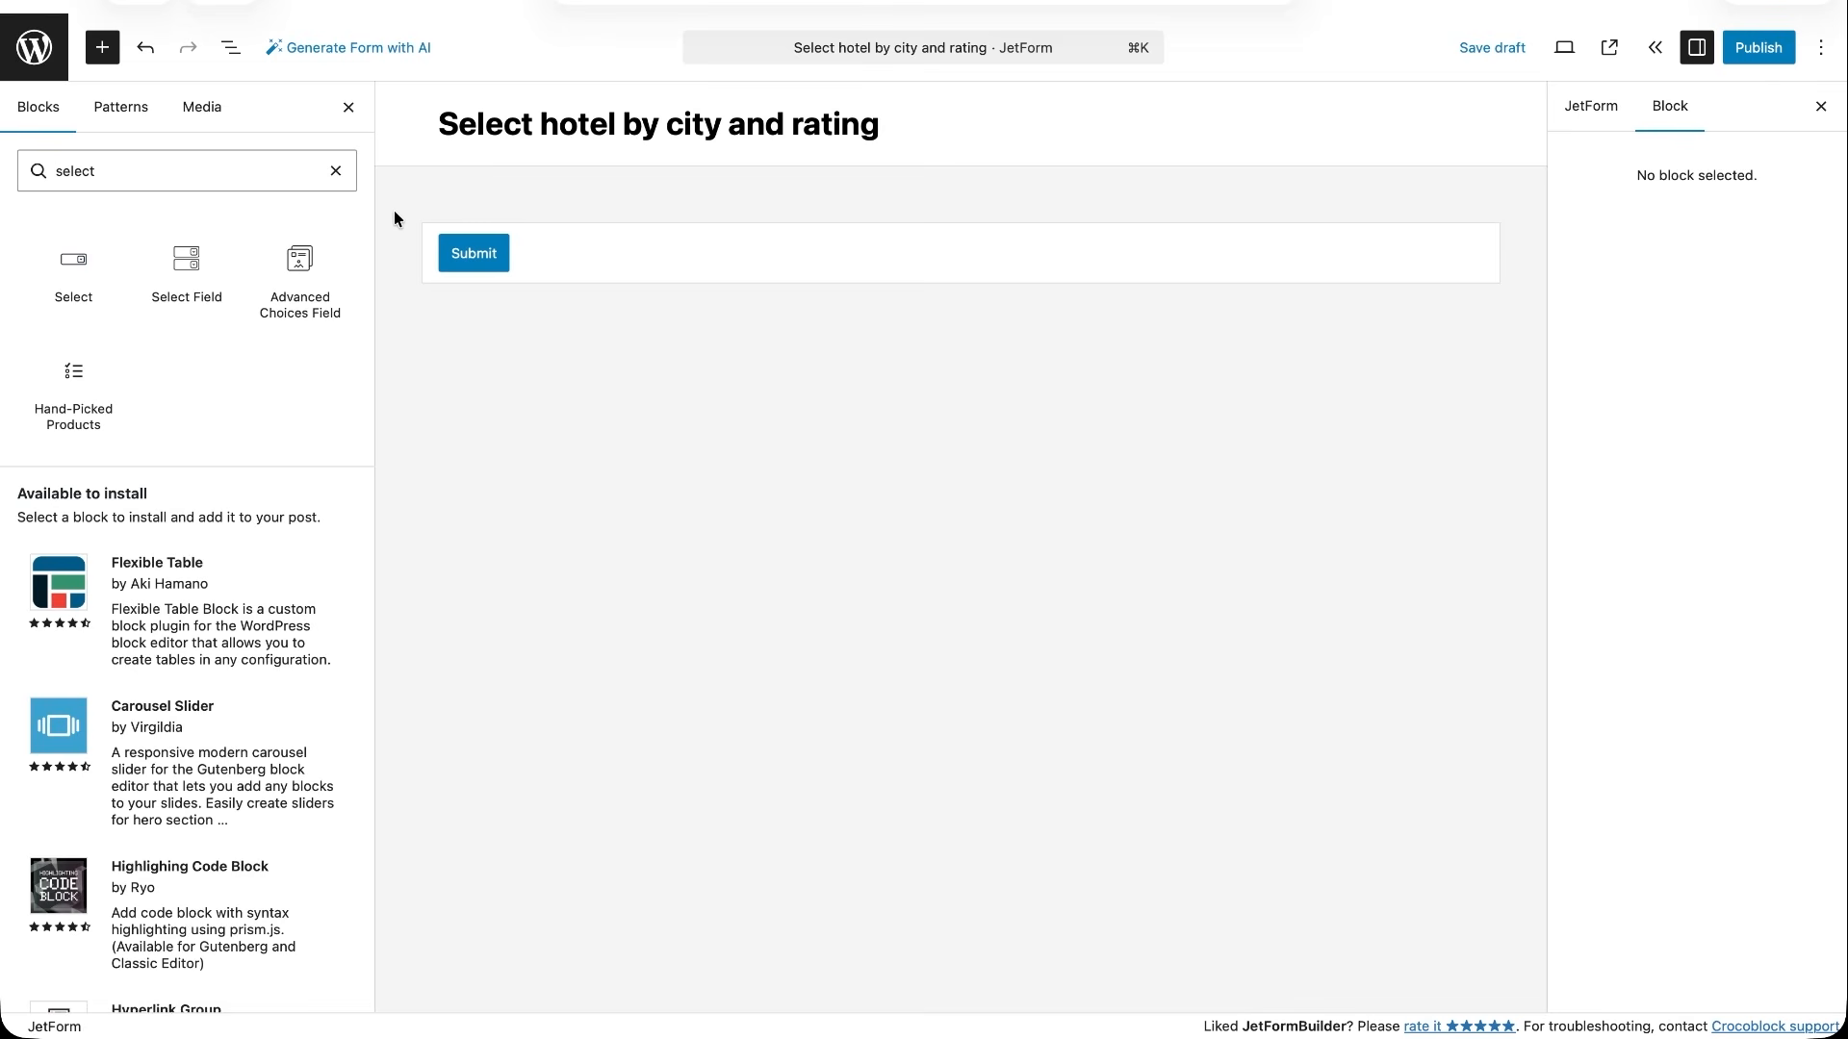
- Add a Select Field above Submit, labelled Select city and named city_form, with its options filled by Generate Dynamically
mouse_move(189, 277)
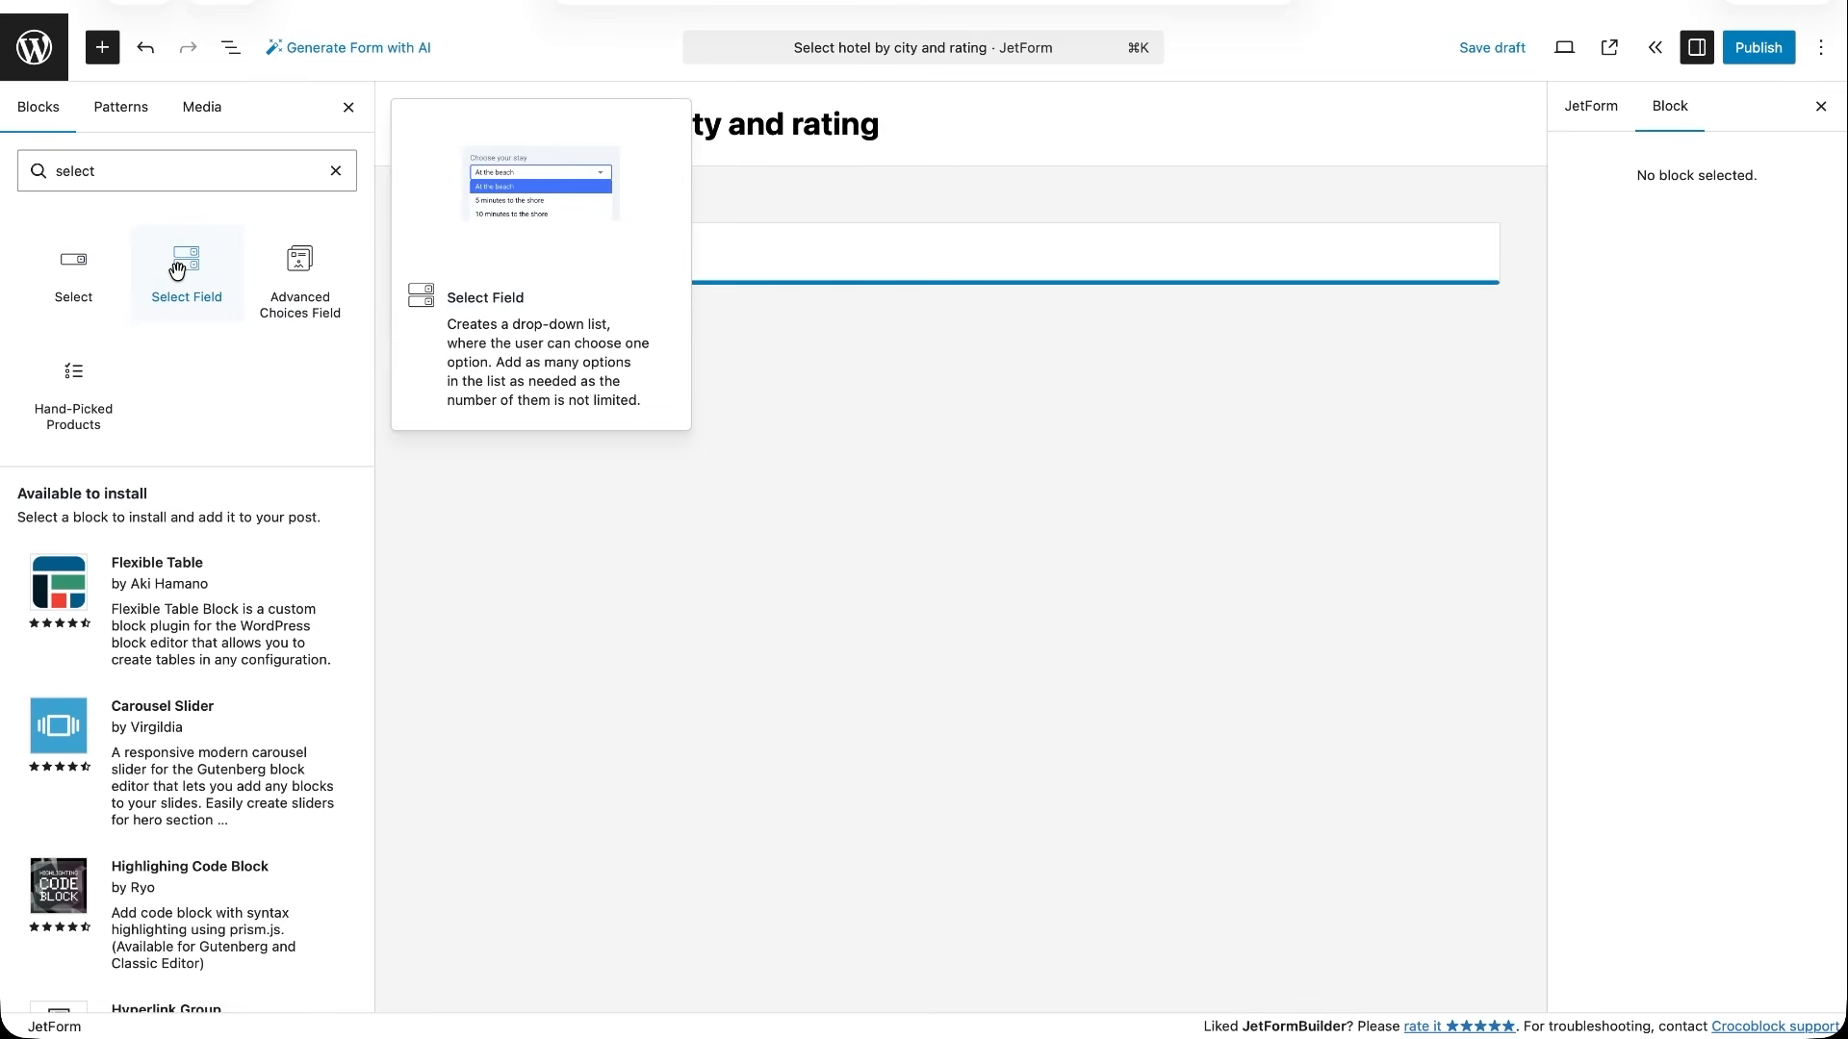
drag(220, 284, 587, 175)
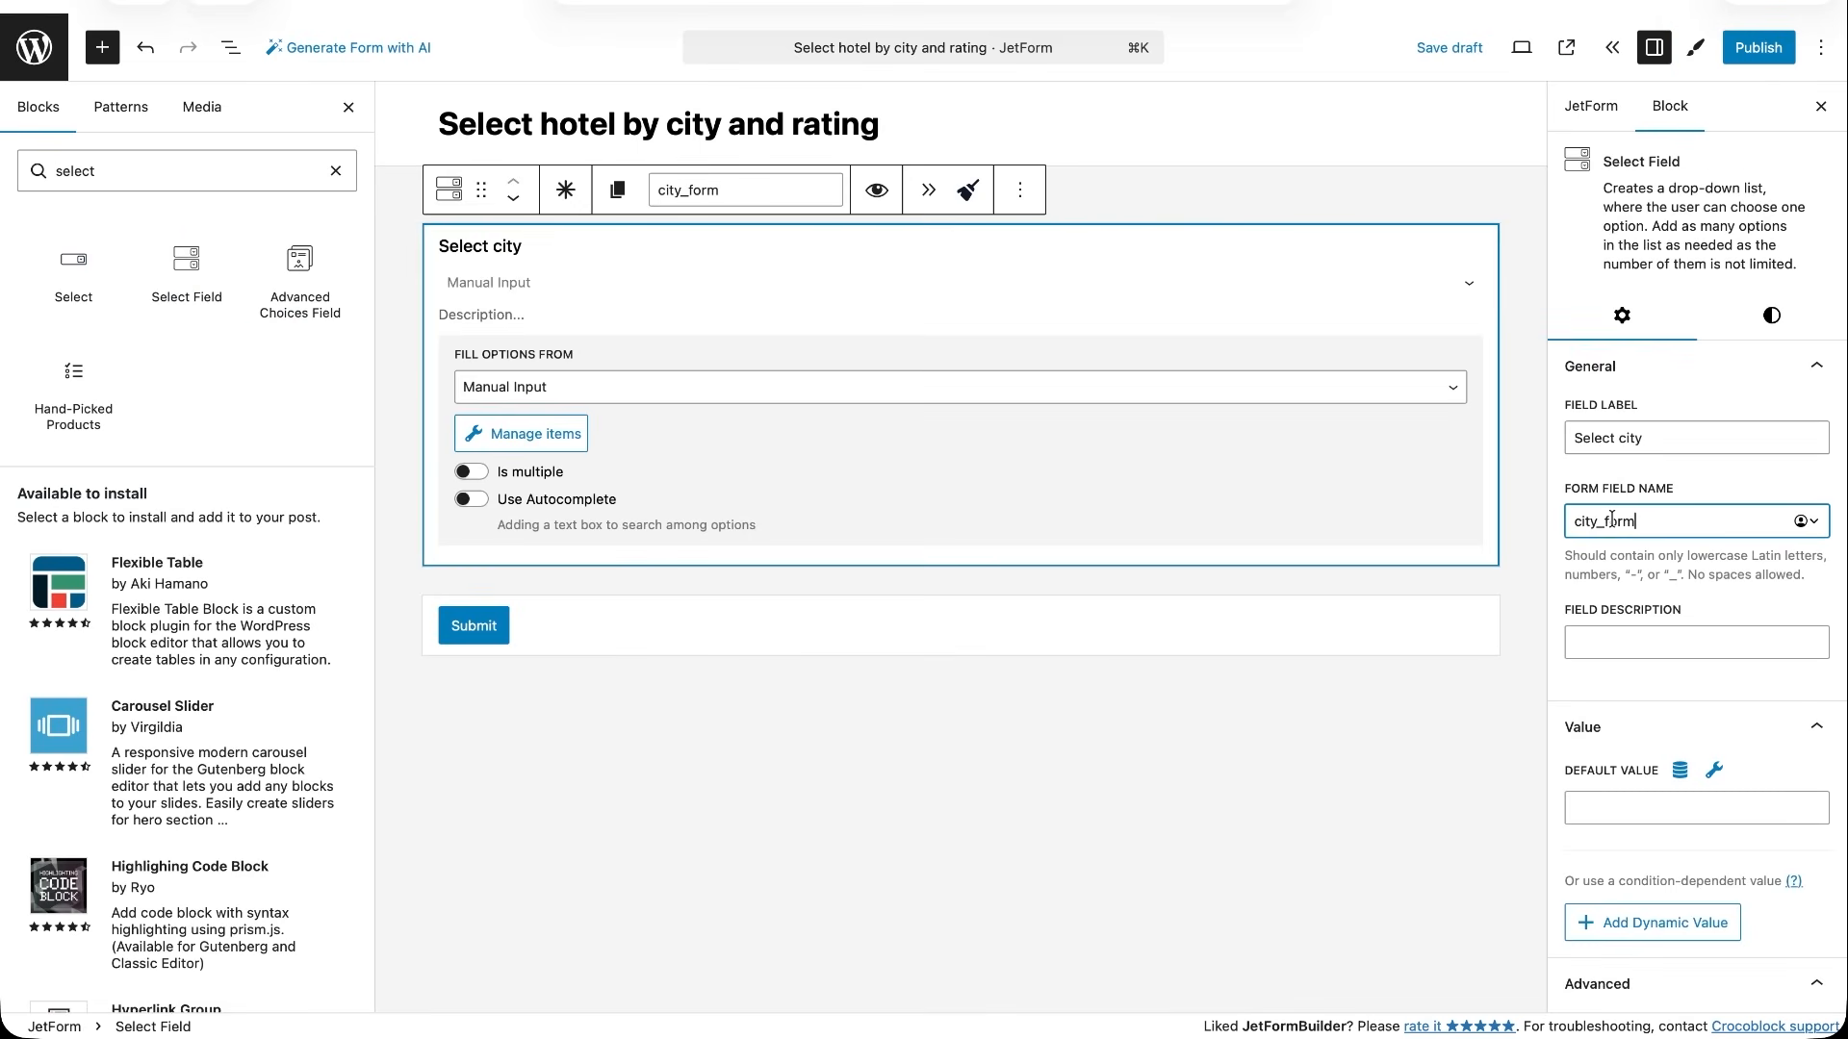
click(962, 400)
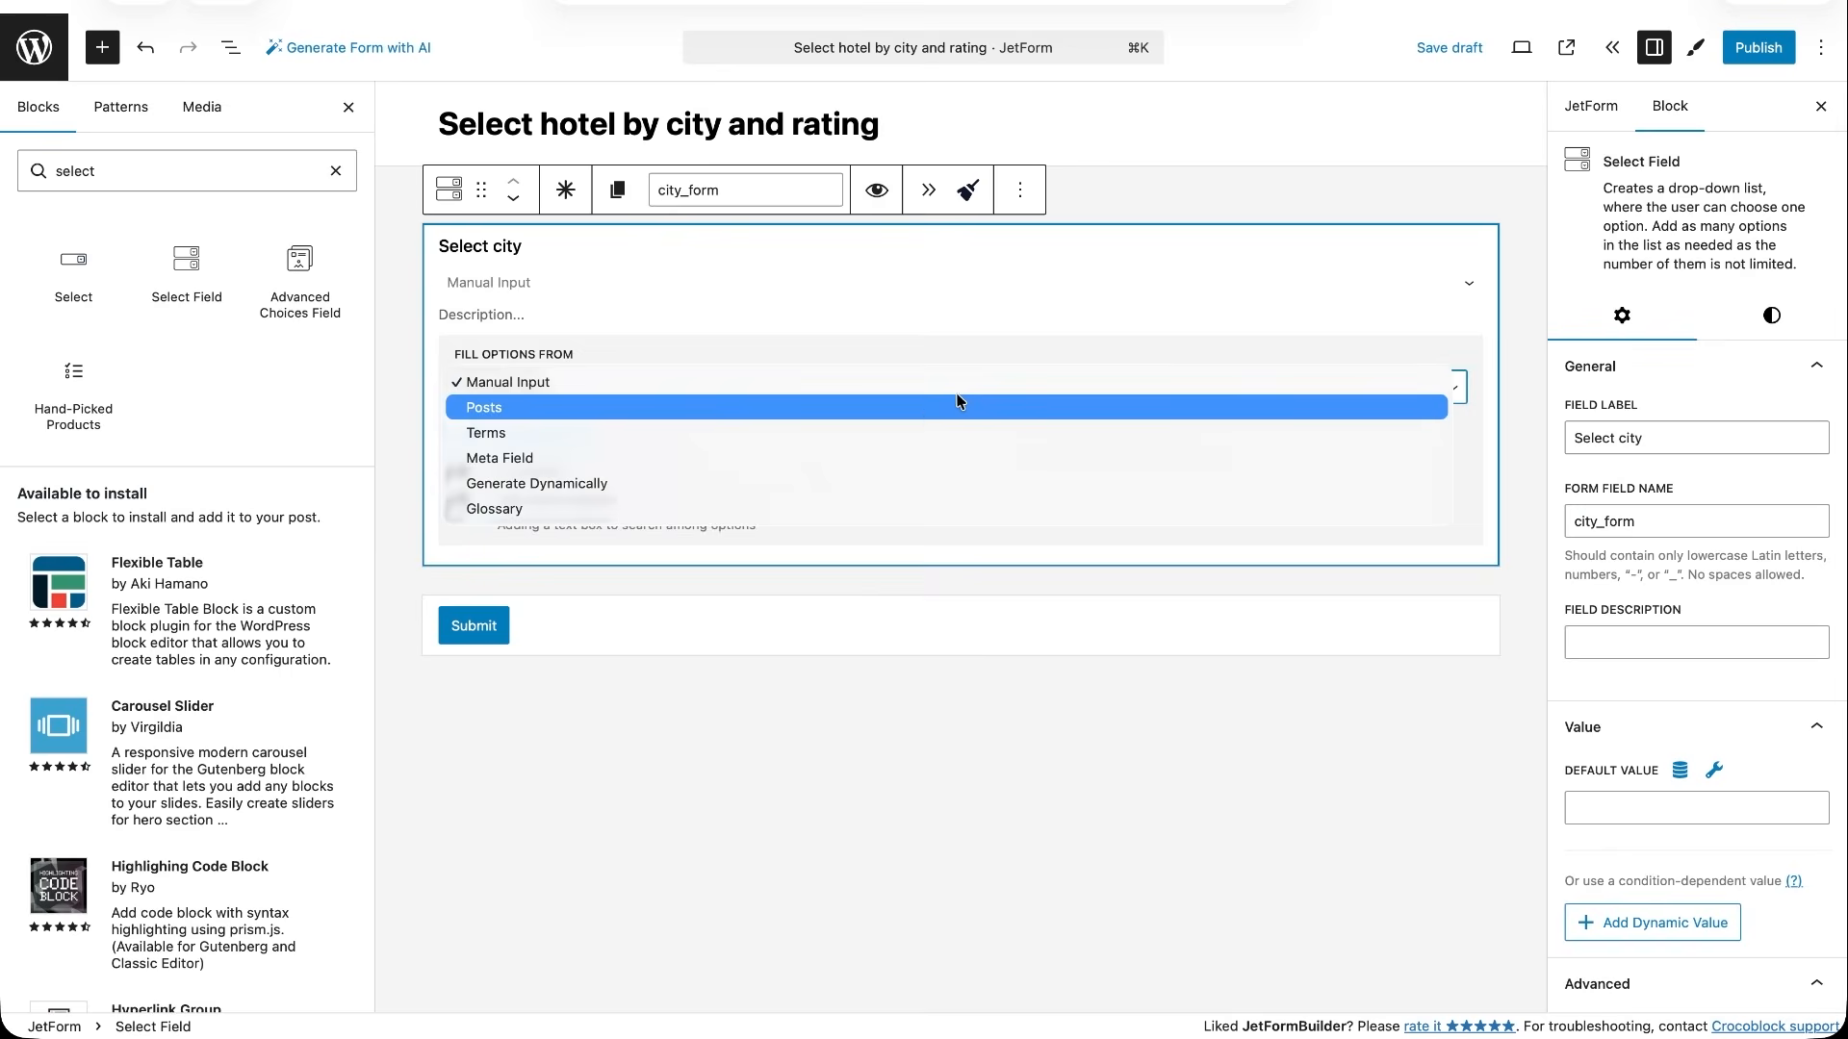
click(806, 483)
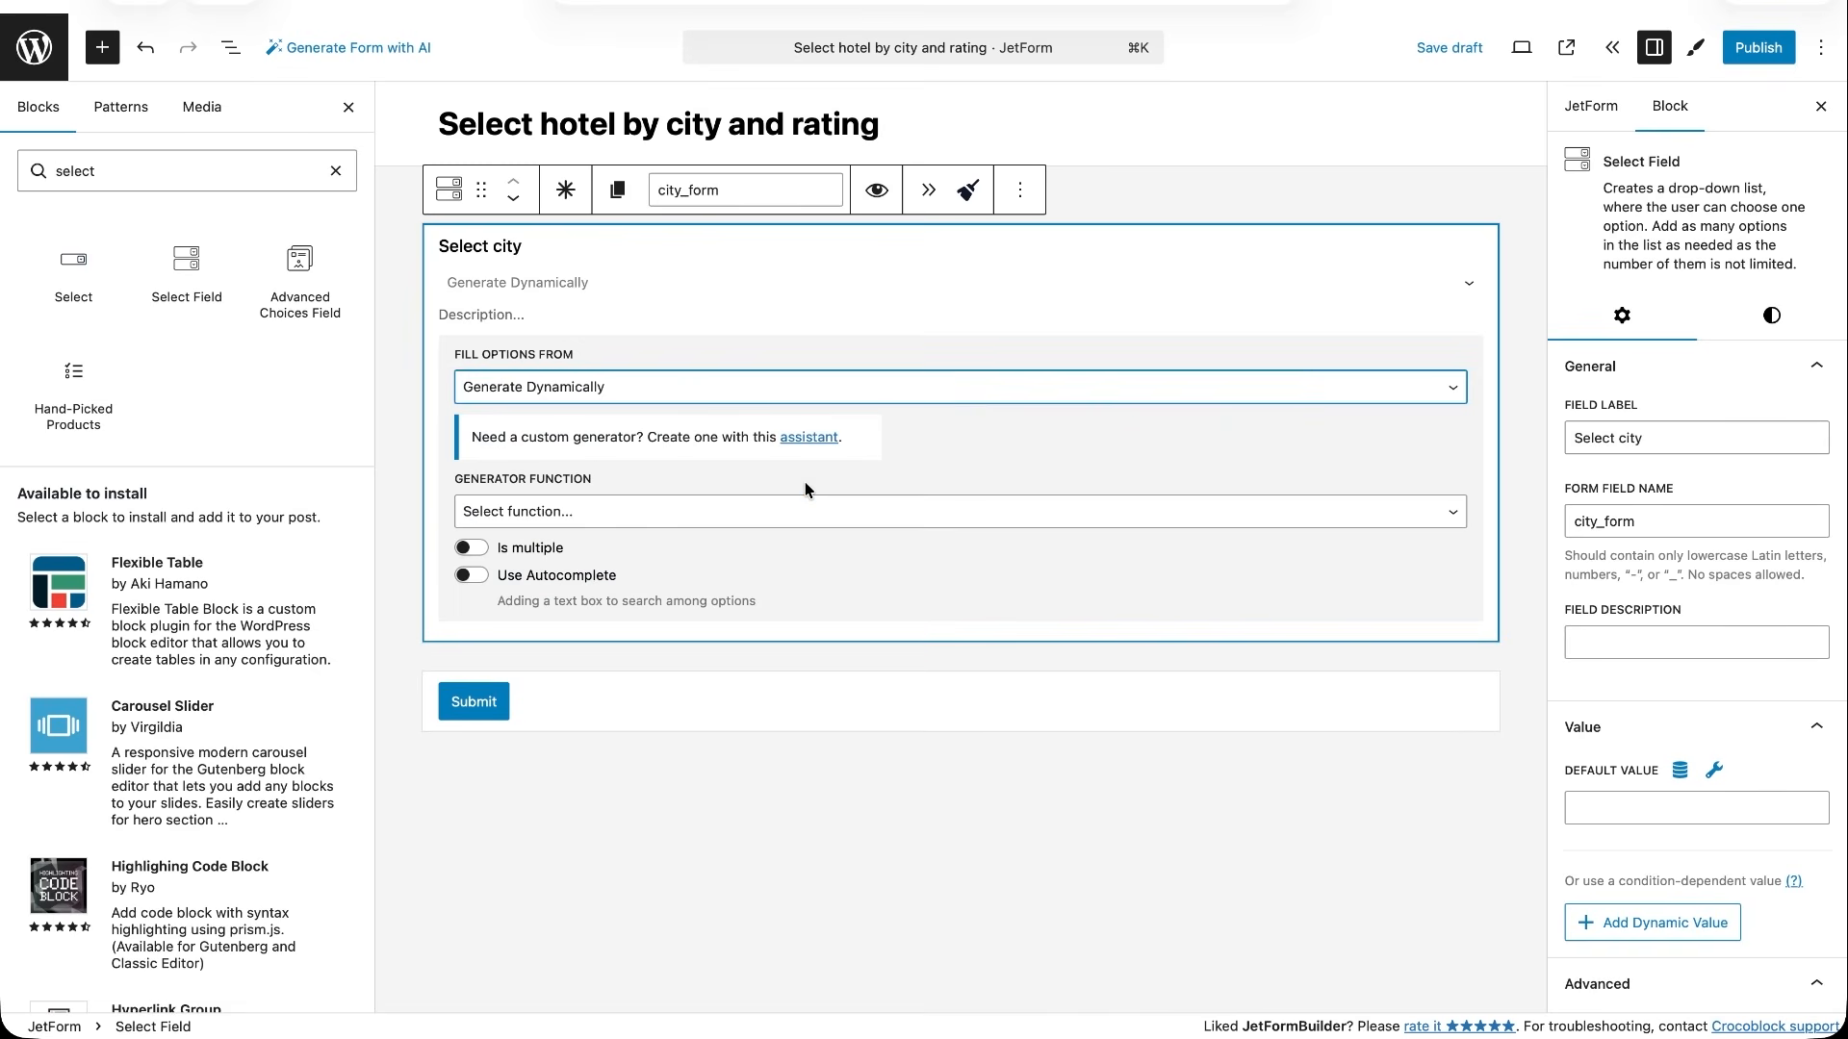
- Set the Select city generator function to Get values list from database with the meta key city
click(632, 511)
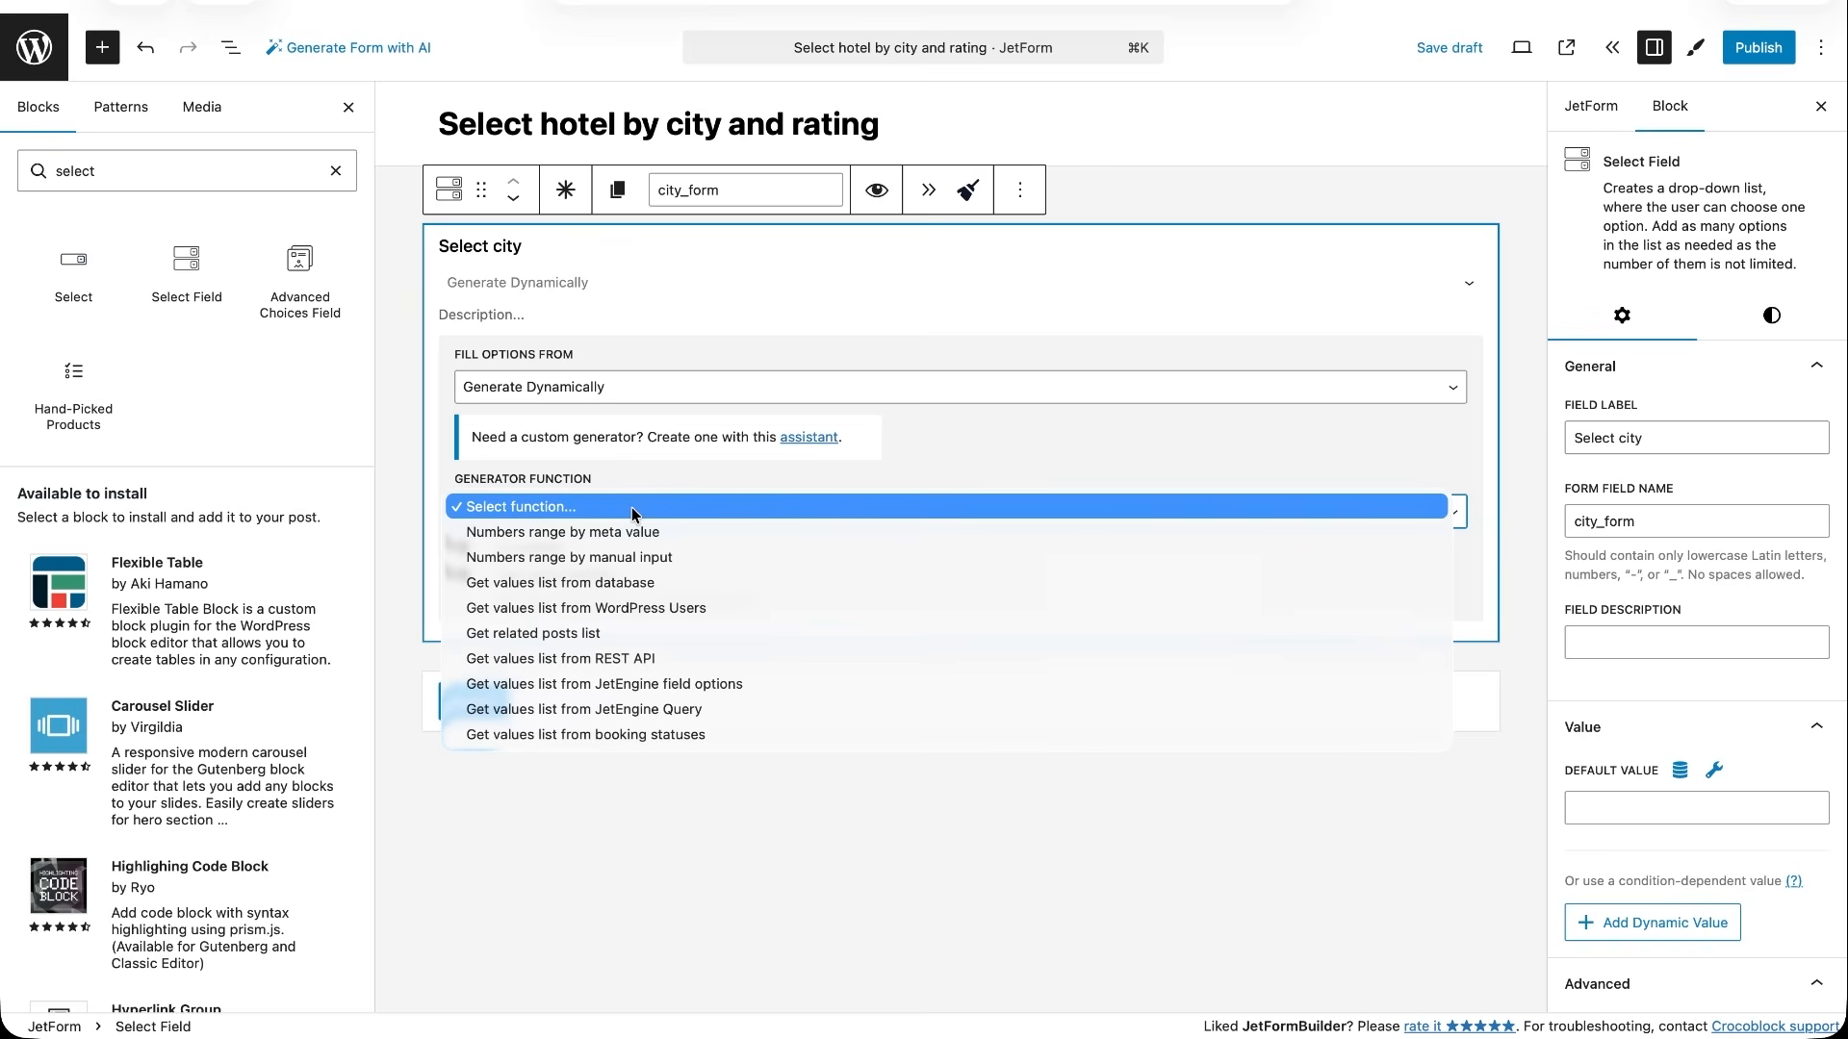
click(607, 582)
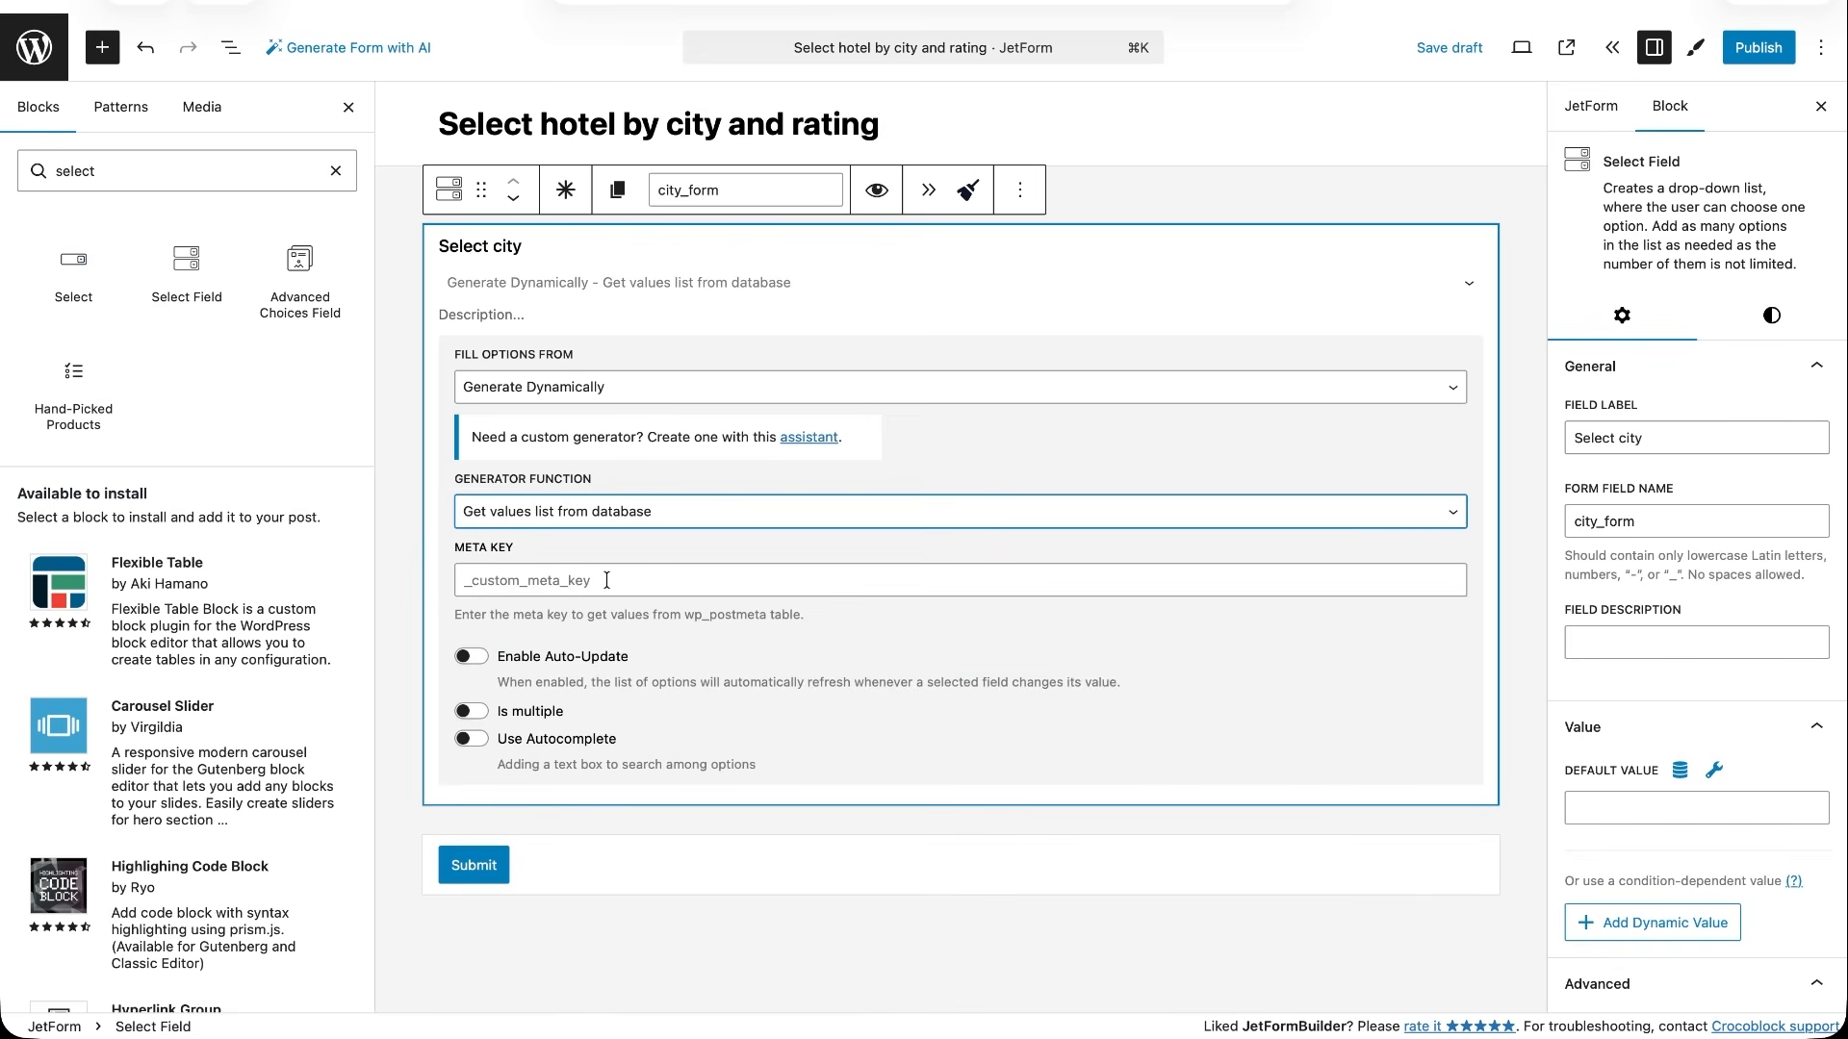
click(606, 581)
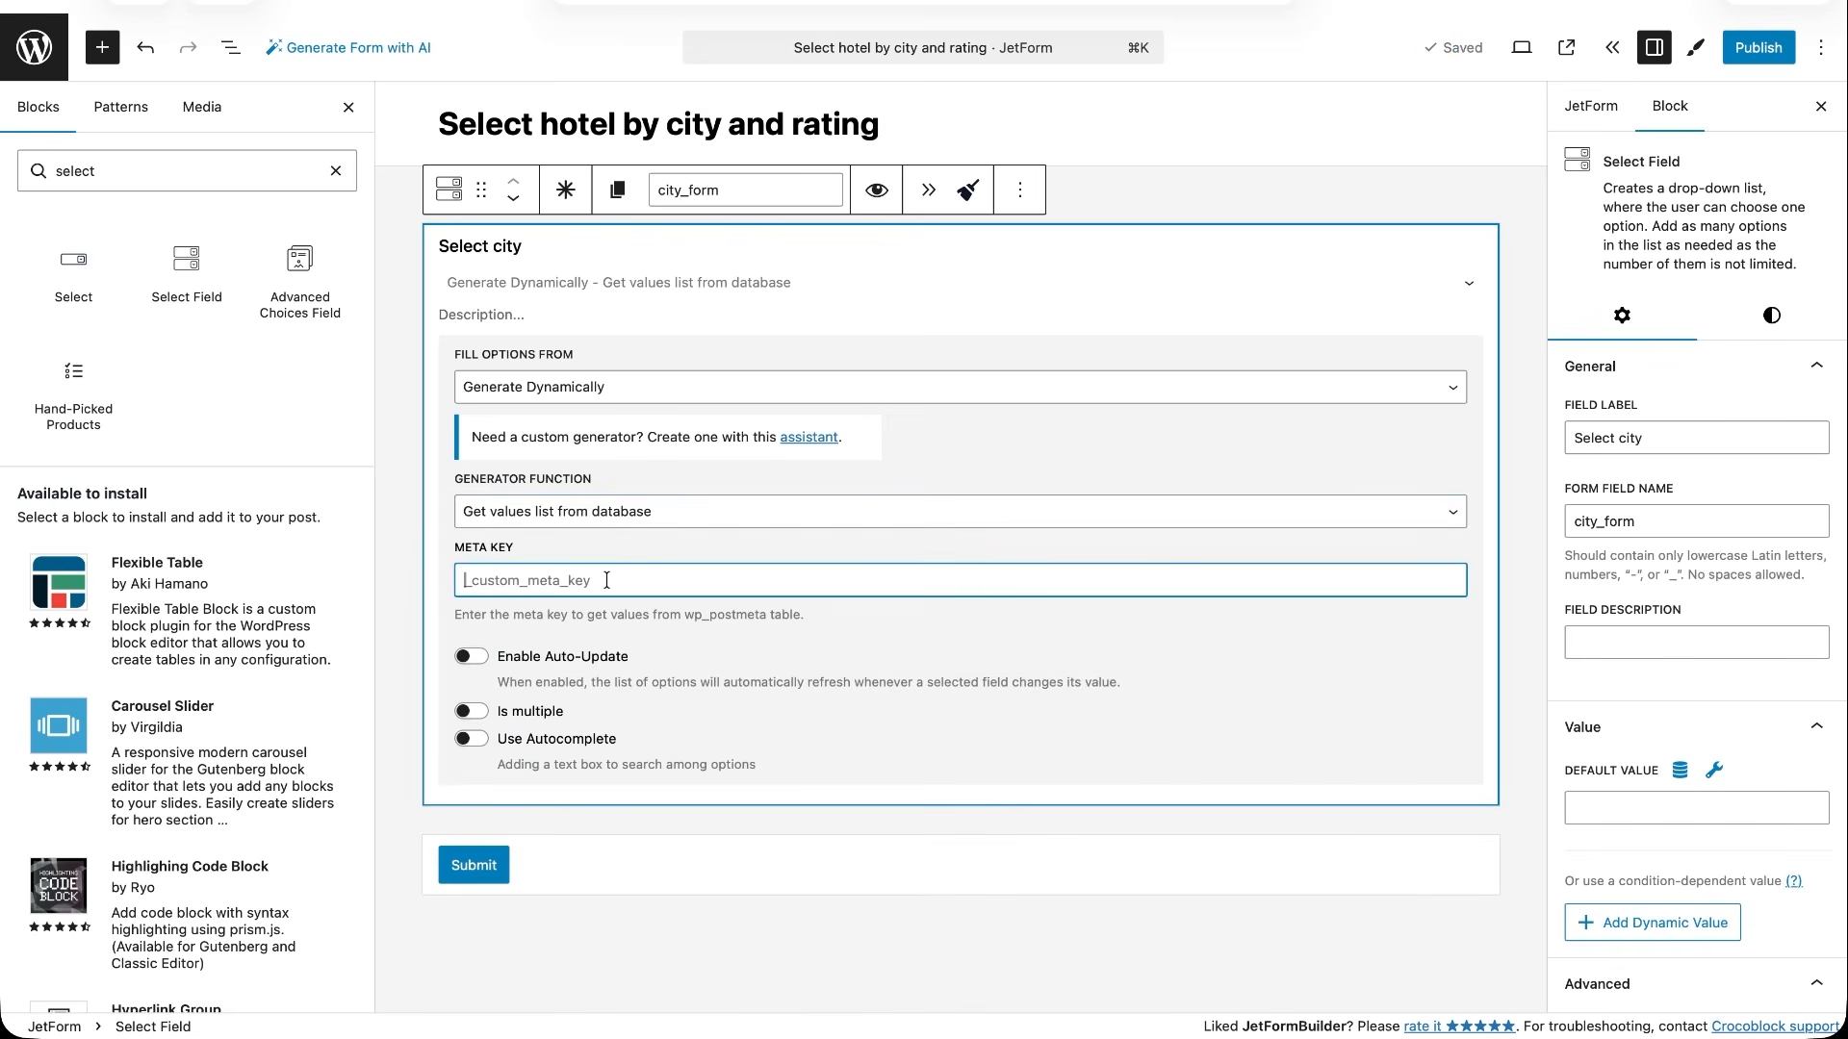
text(city)
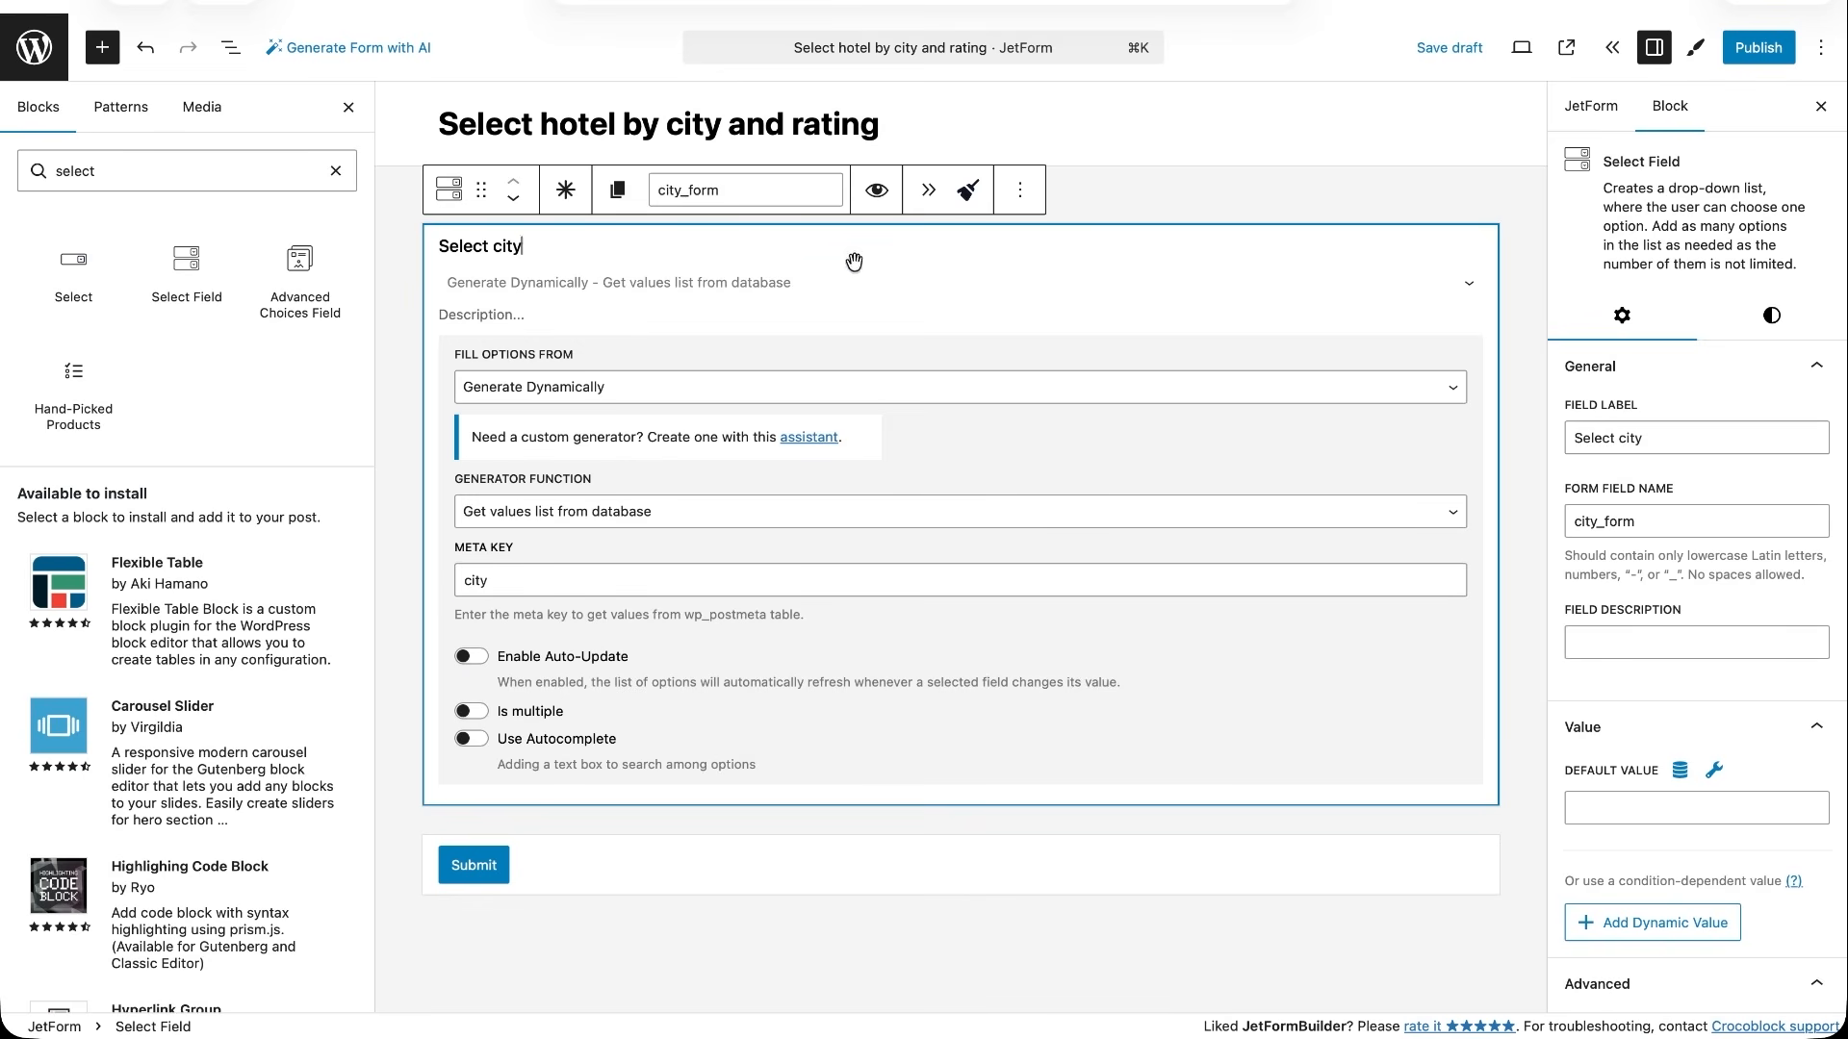
- Duplicate the Select city field and turn the copy into Select rating, with form field name stars_form and meta key stars
click(1020, 197)
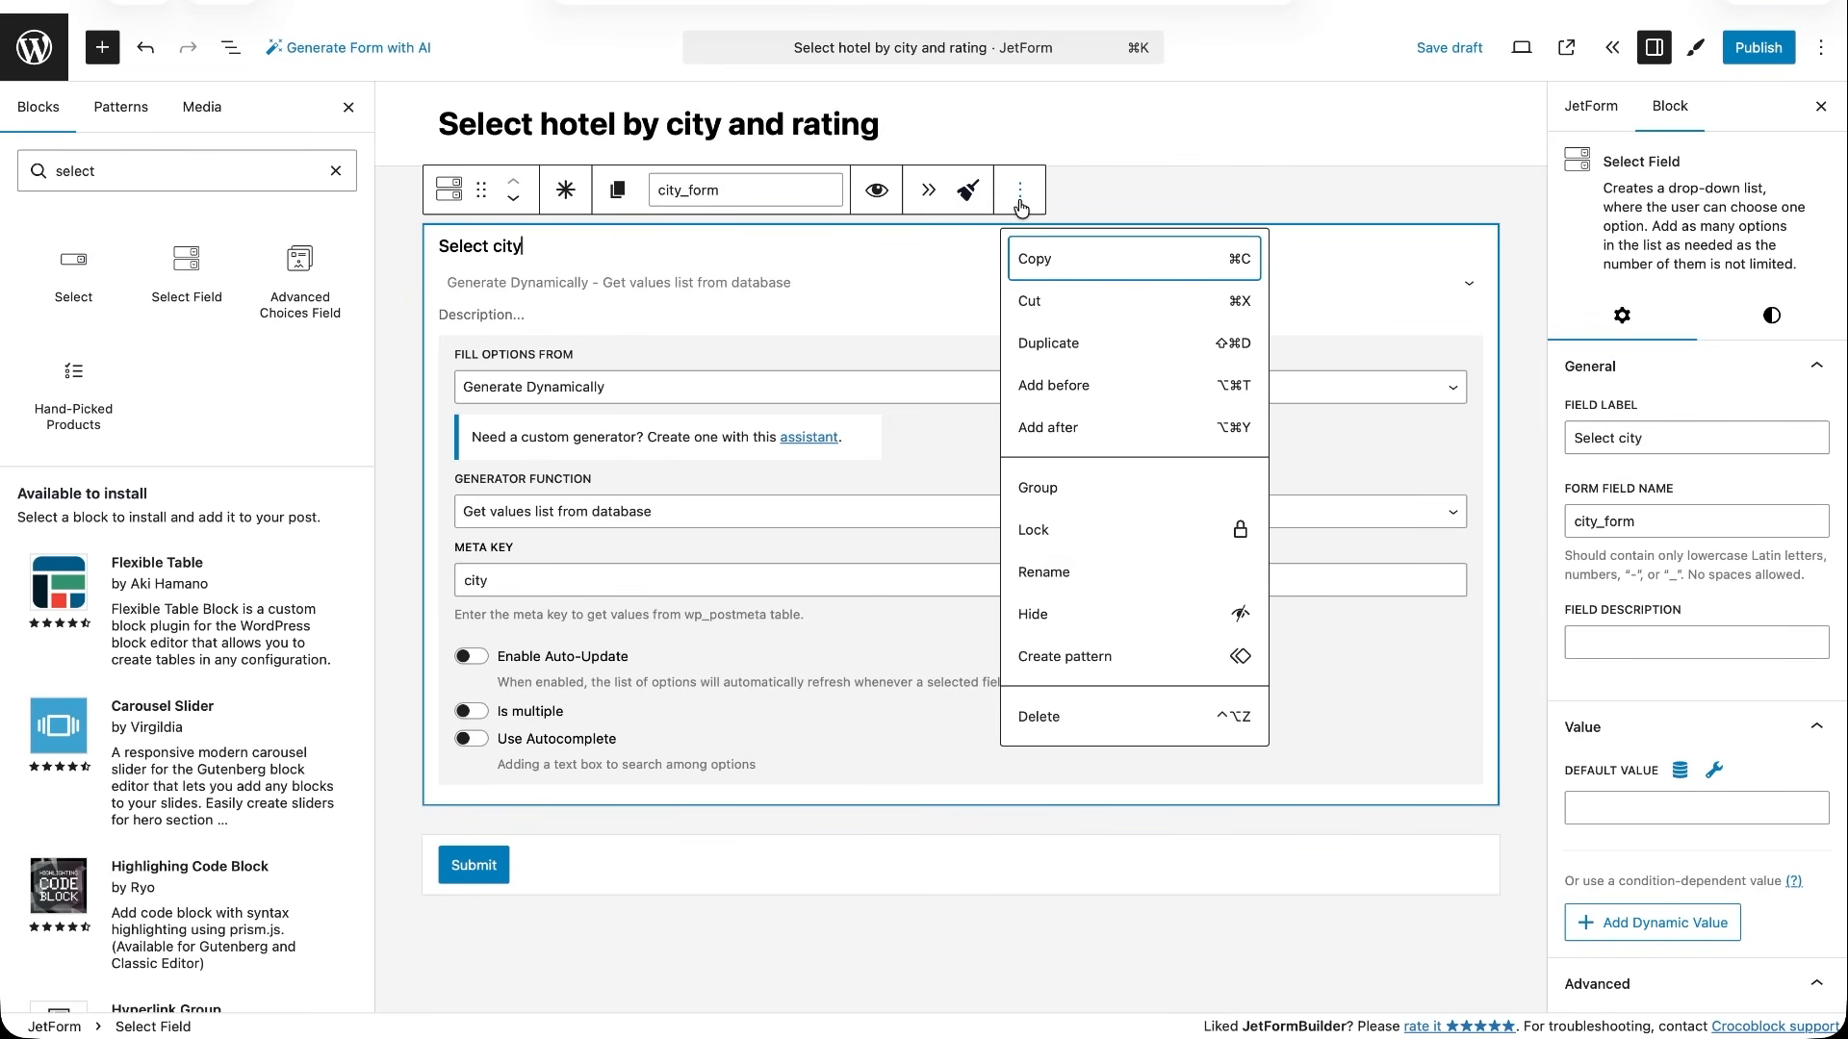
click(1032, 345)
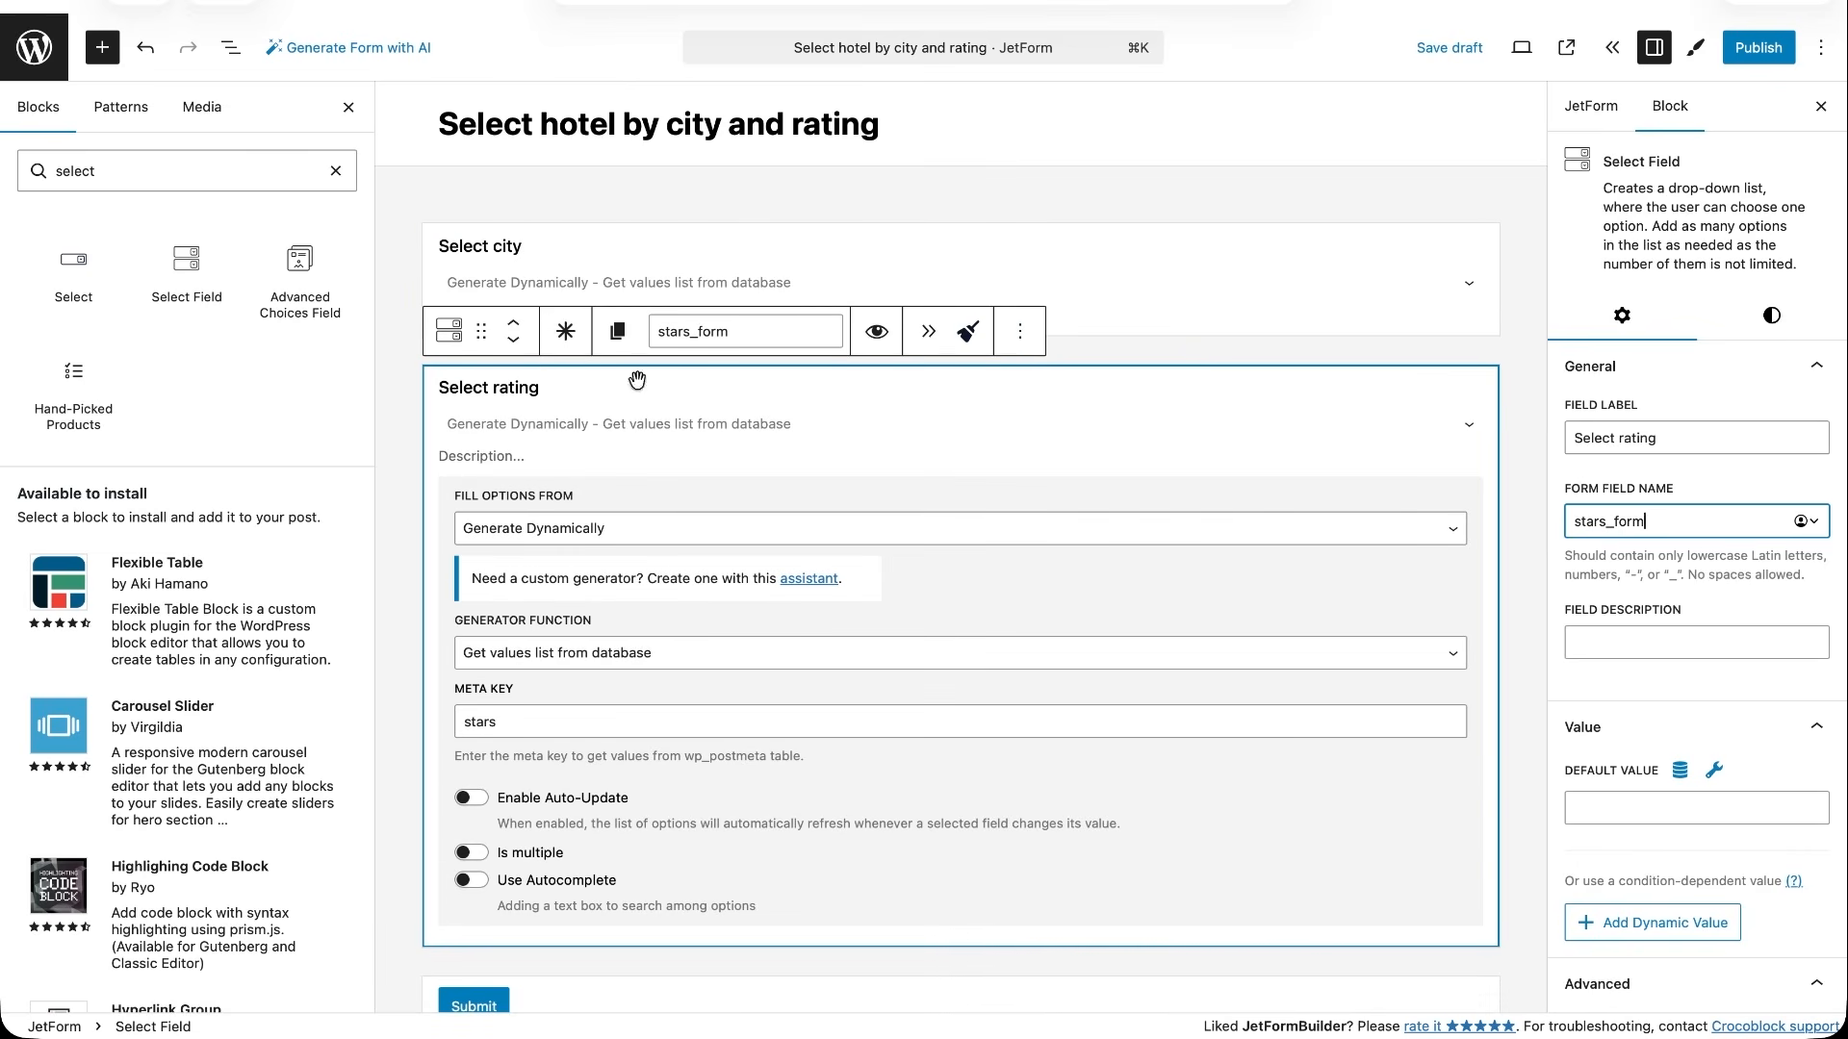
- Add a Select Field labelled Select hotel, named select_hotel, generated dynamically with Get values list from JetEngine Query
drag(185, 269, 606, 969)
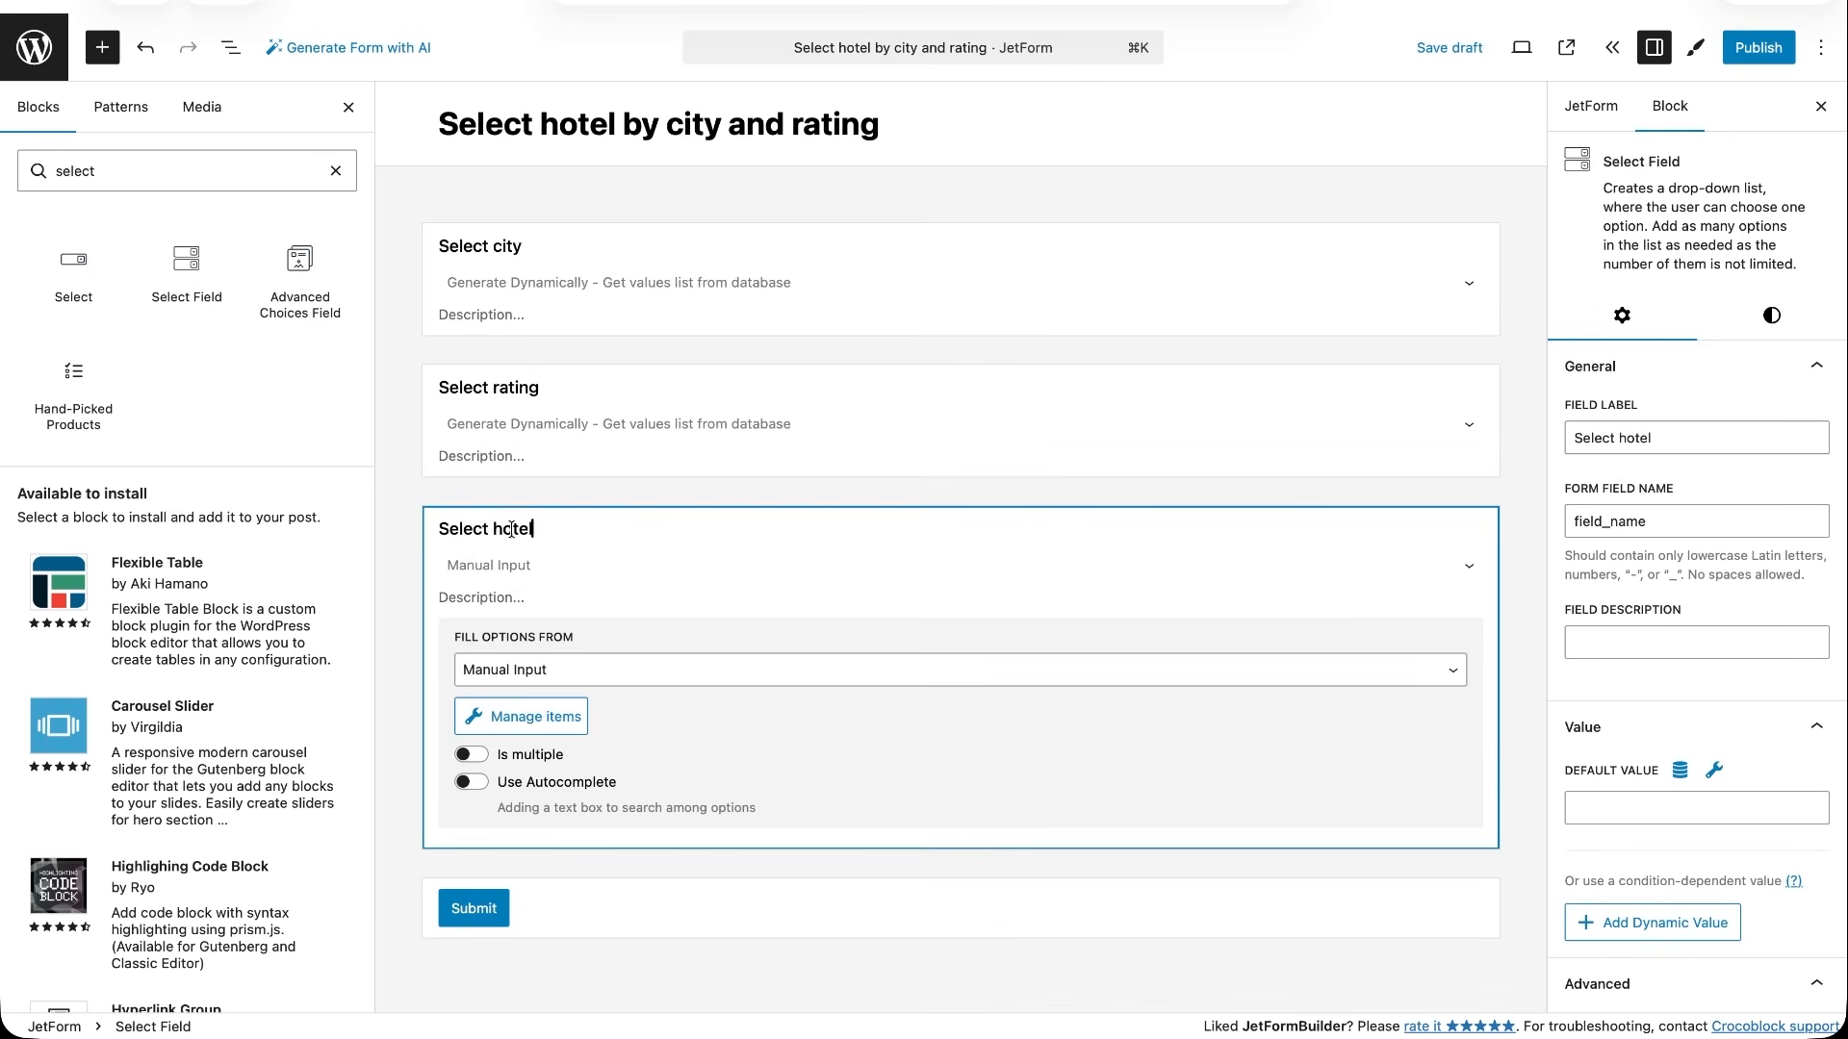
click(541, 673)
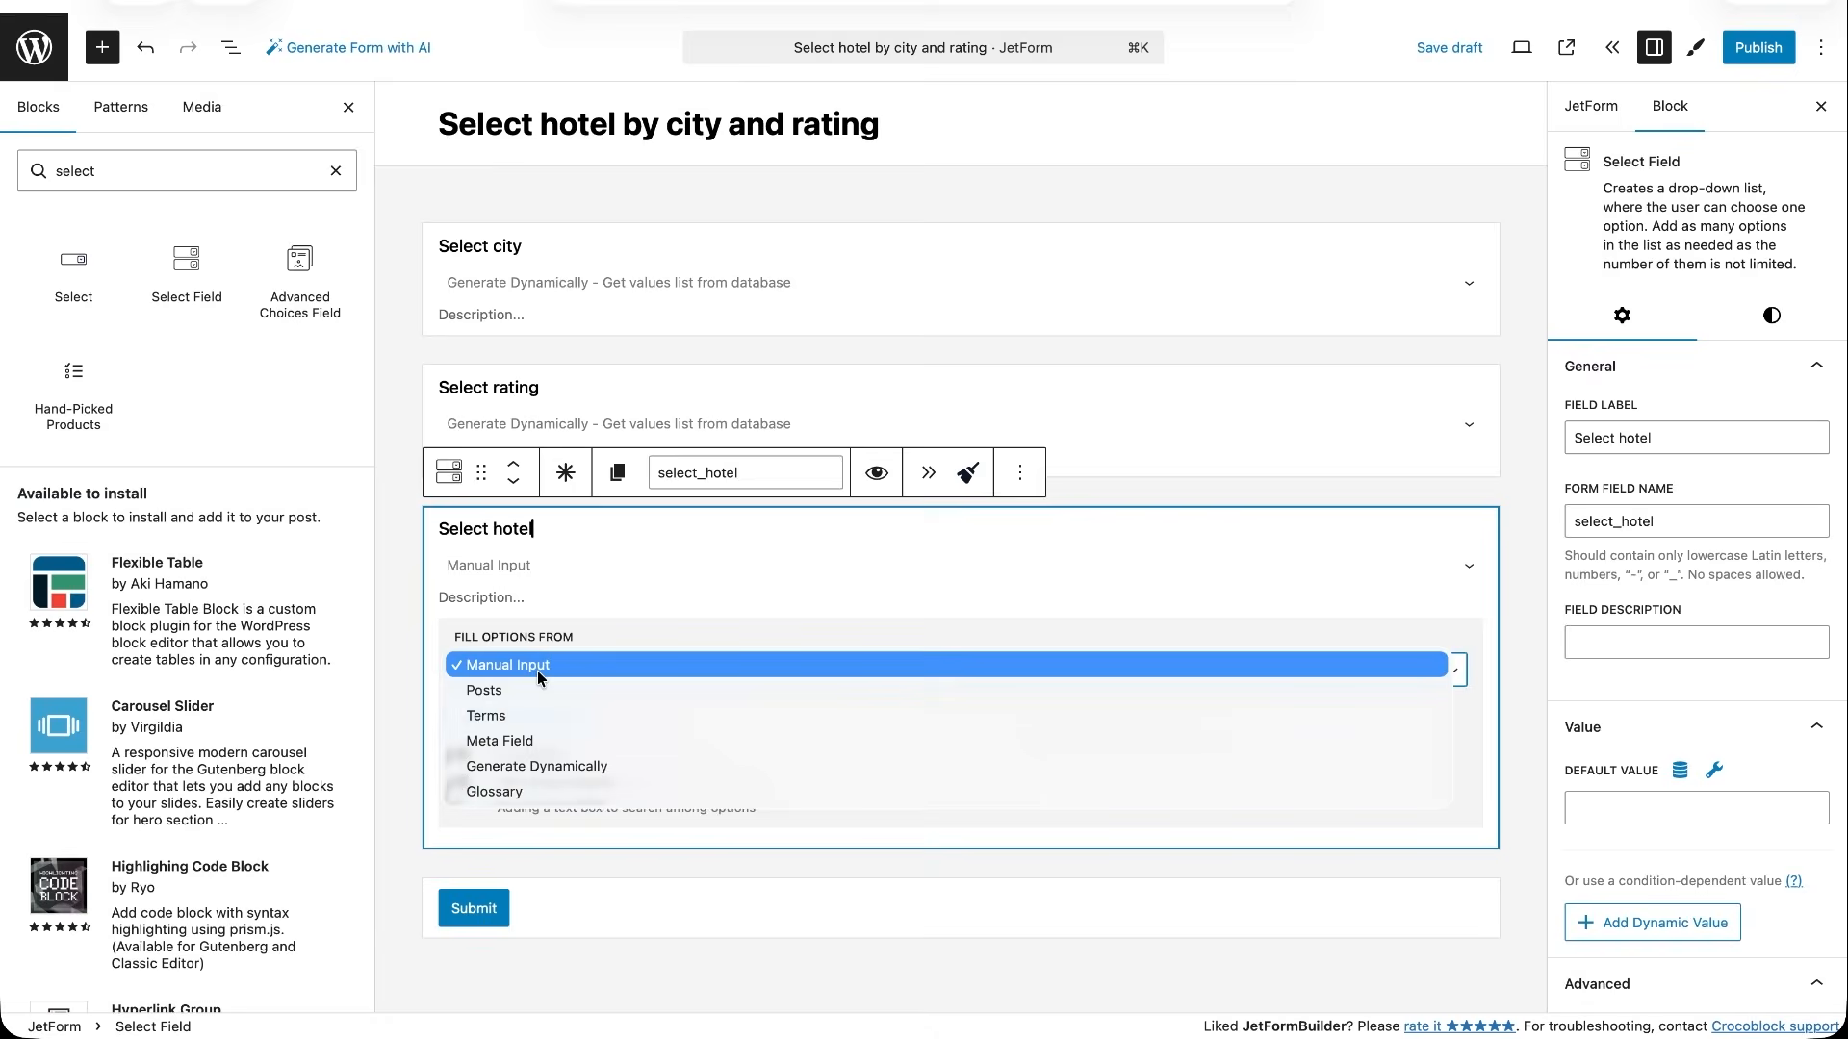
click(539, 766)
click(550, 795)
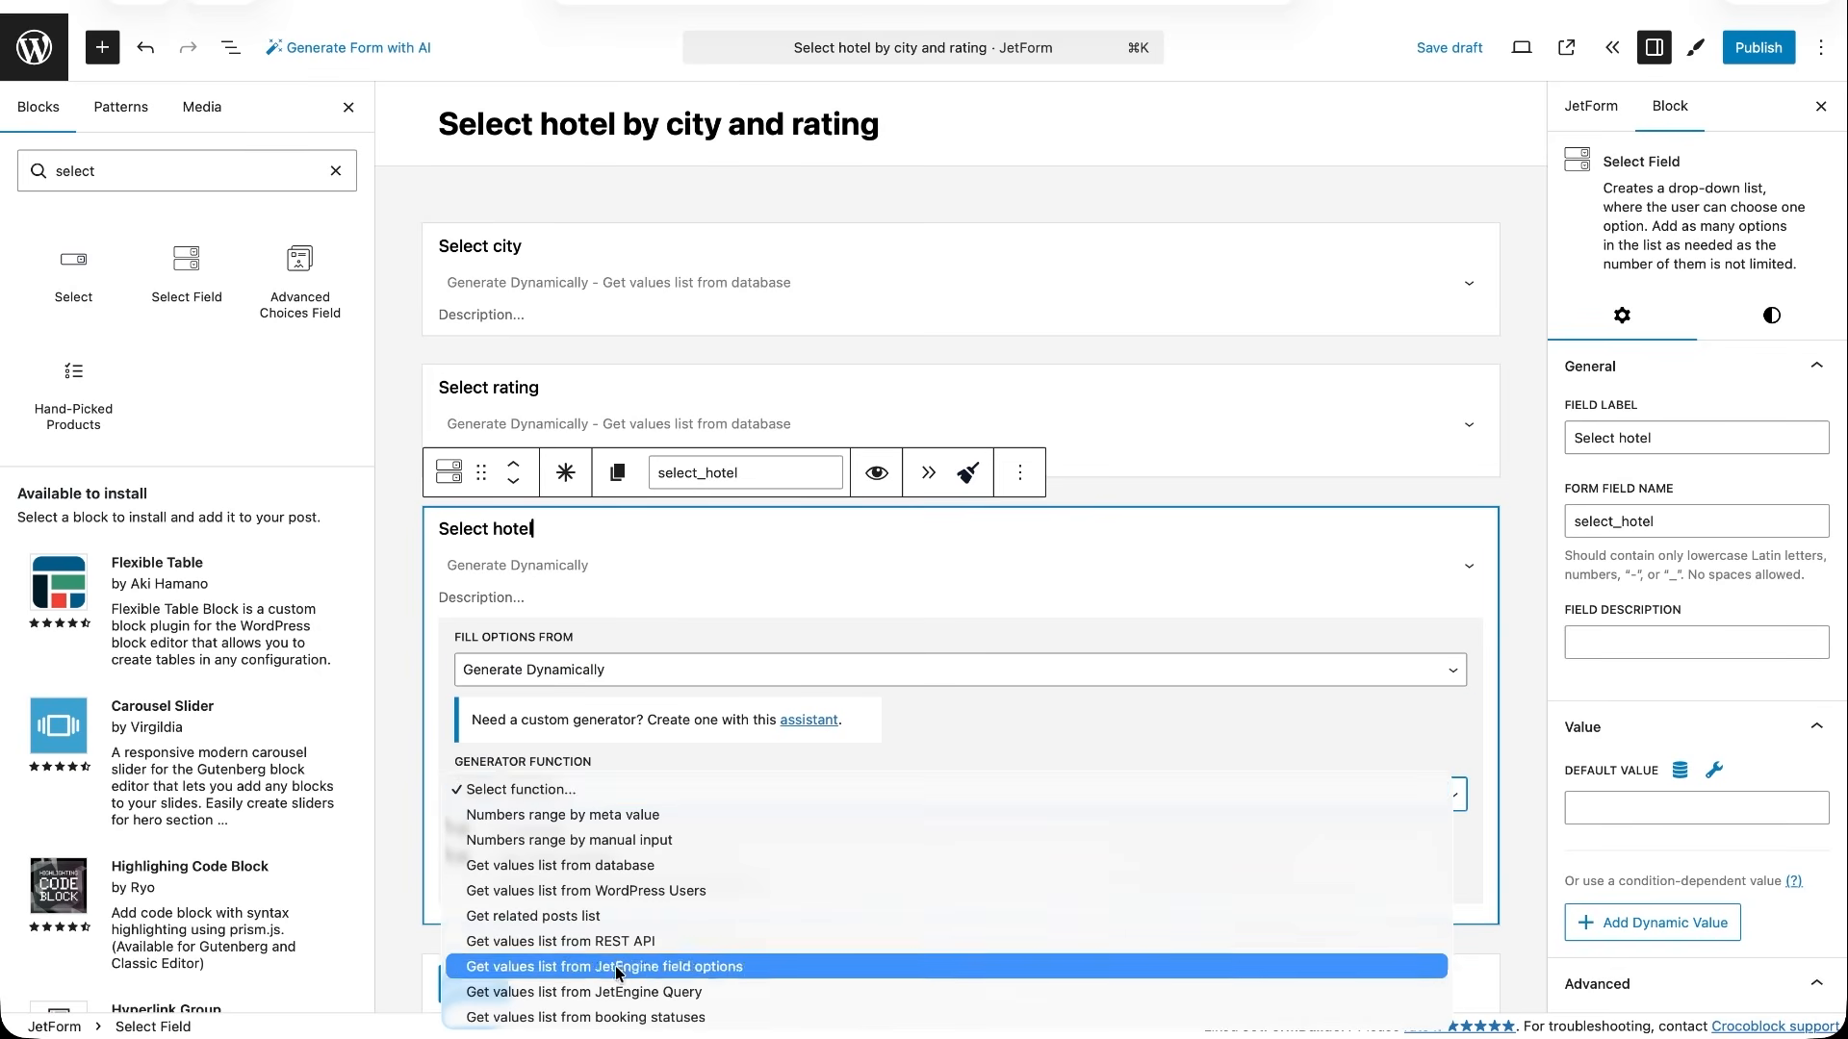
click(607, 999)
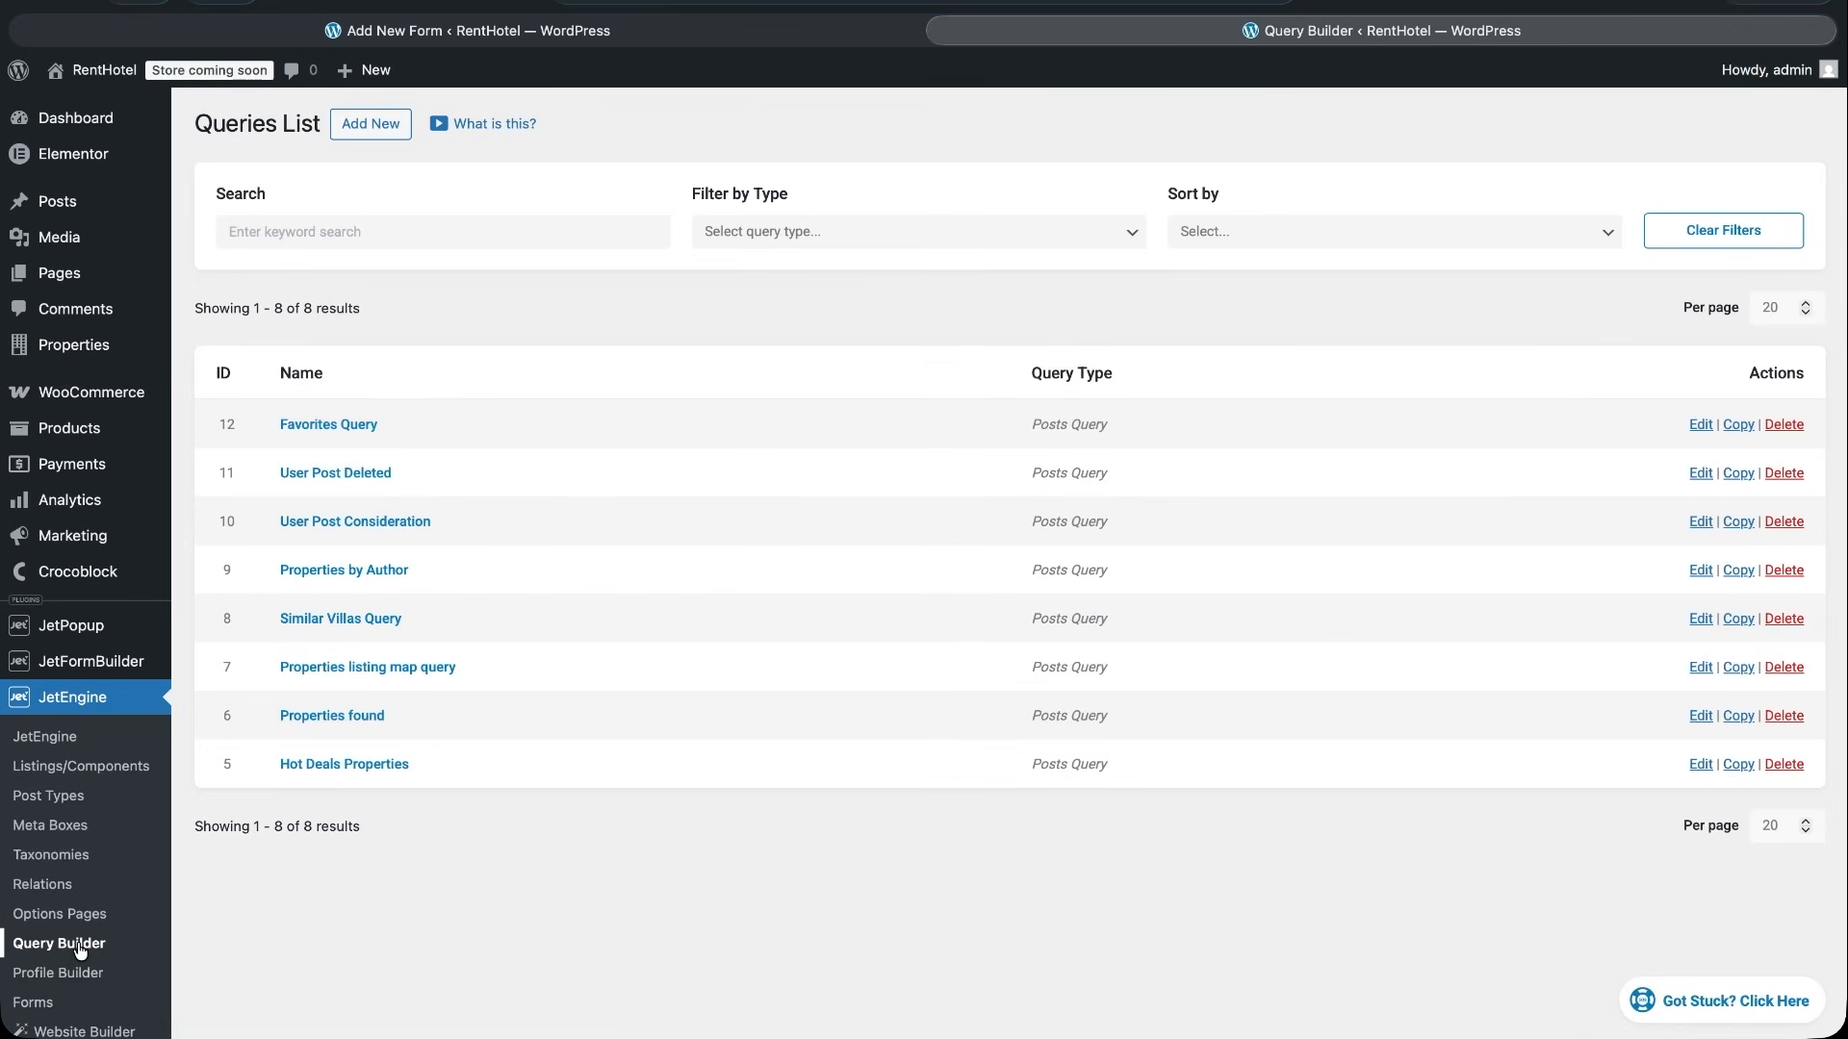
- In JetEngine's Query Builder, create a new Posts Query named Select hotels query
click(370, 124)
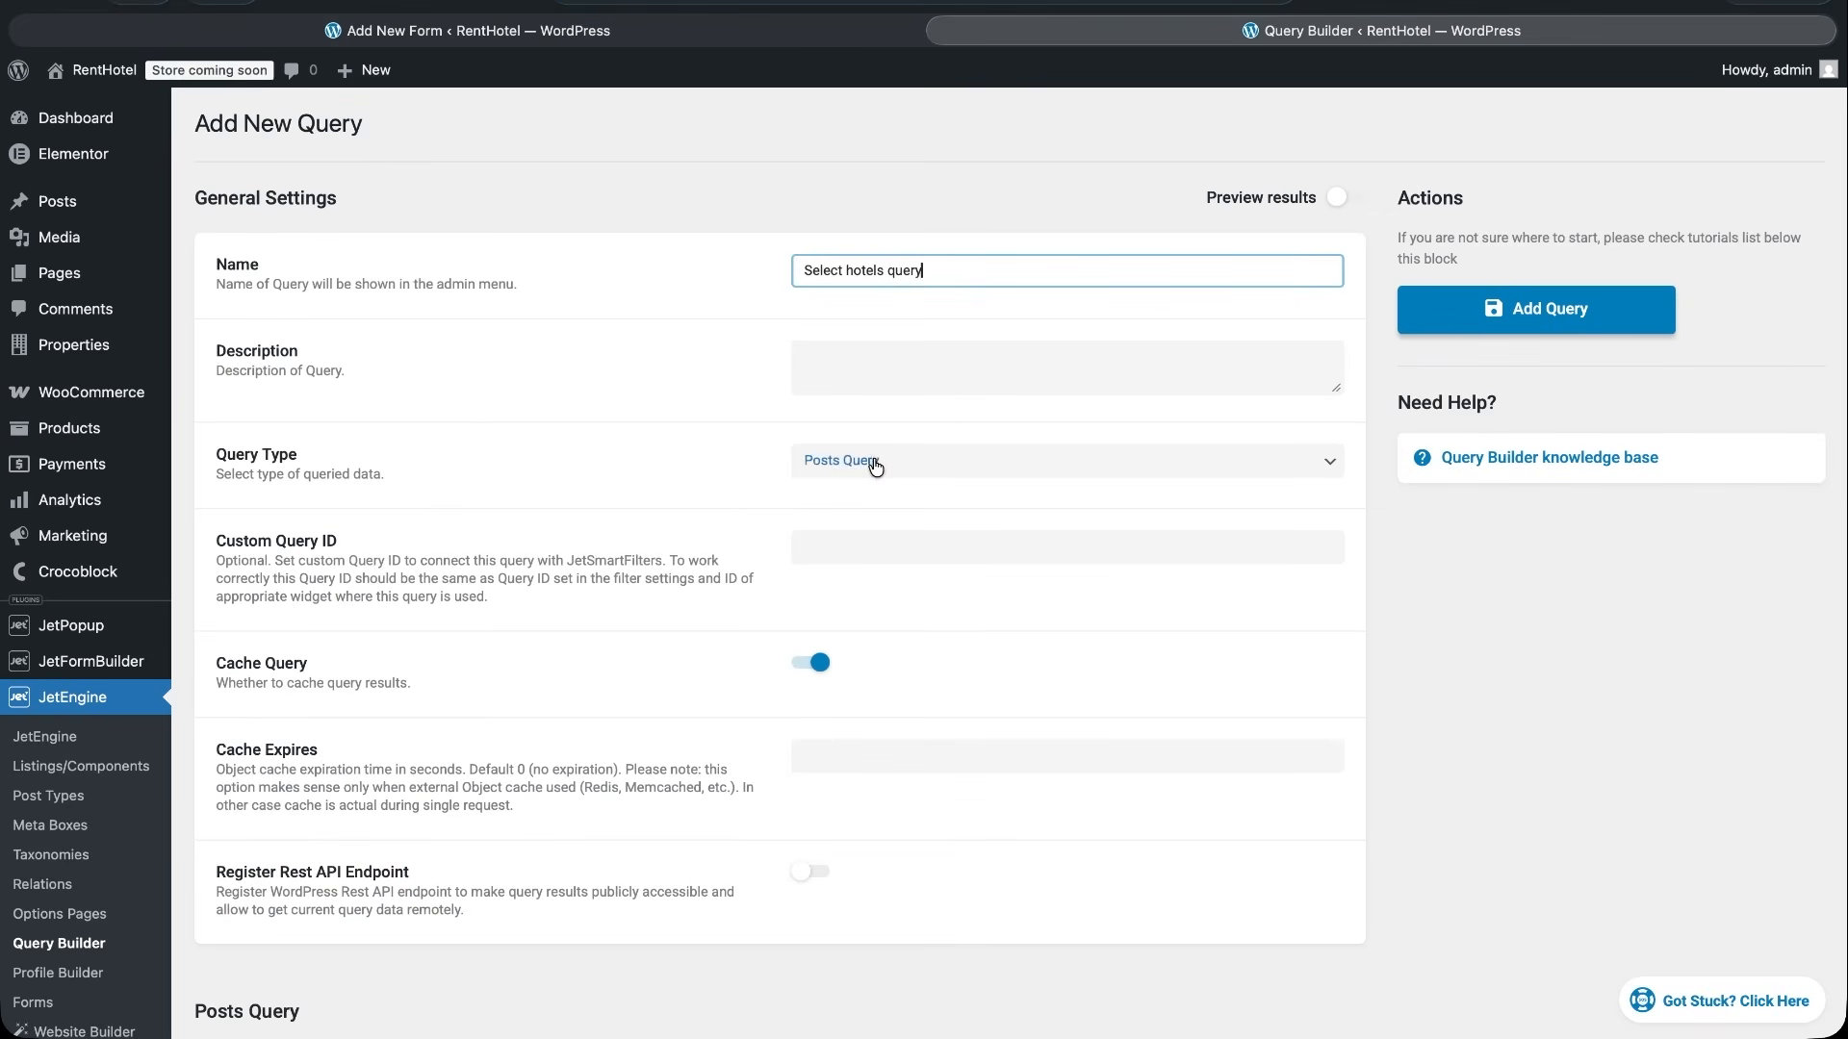
scroll(891, 719, down, 5)
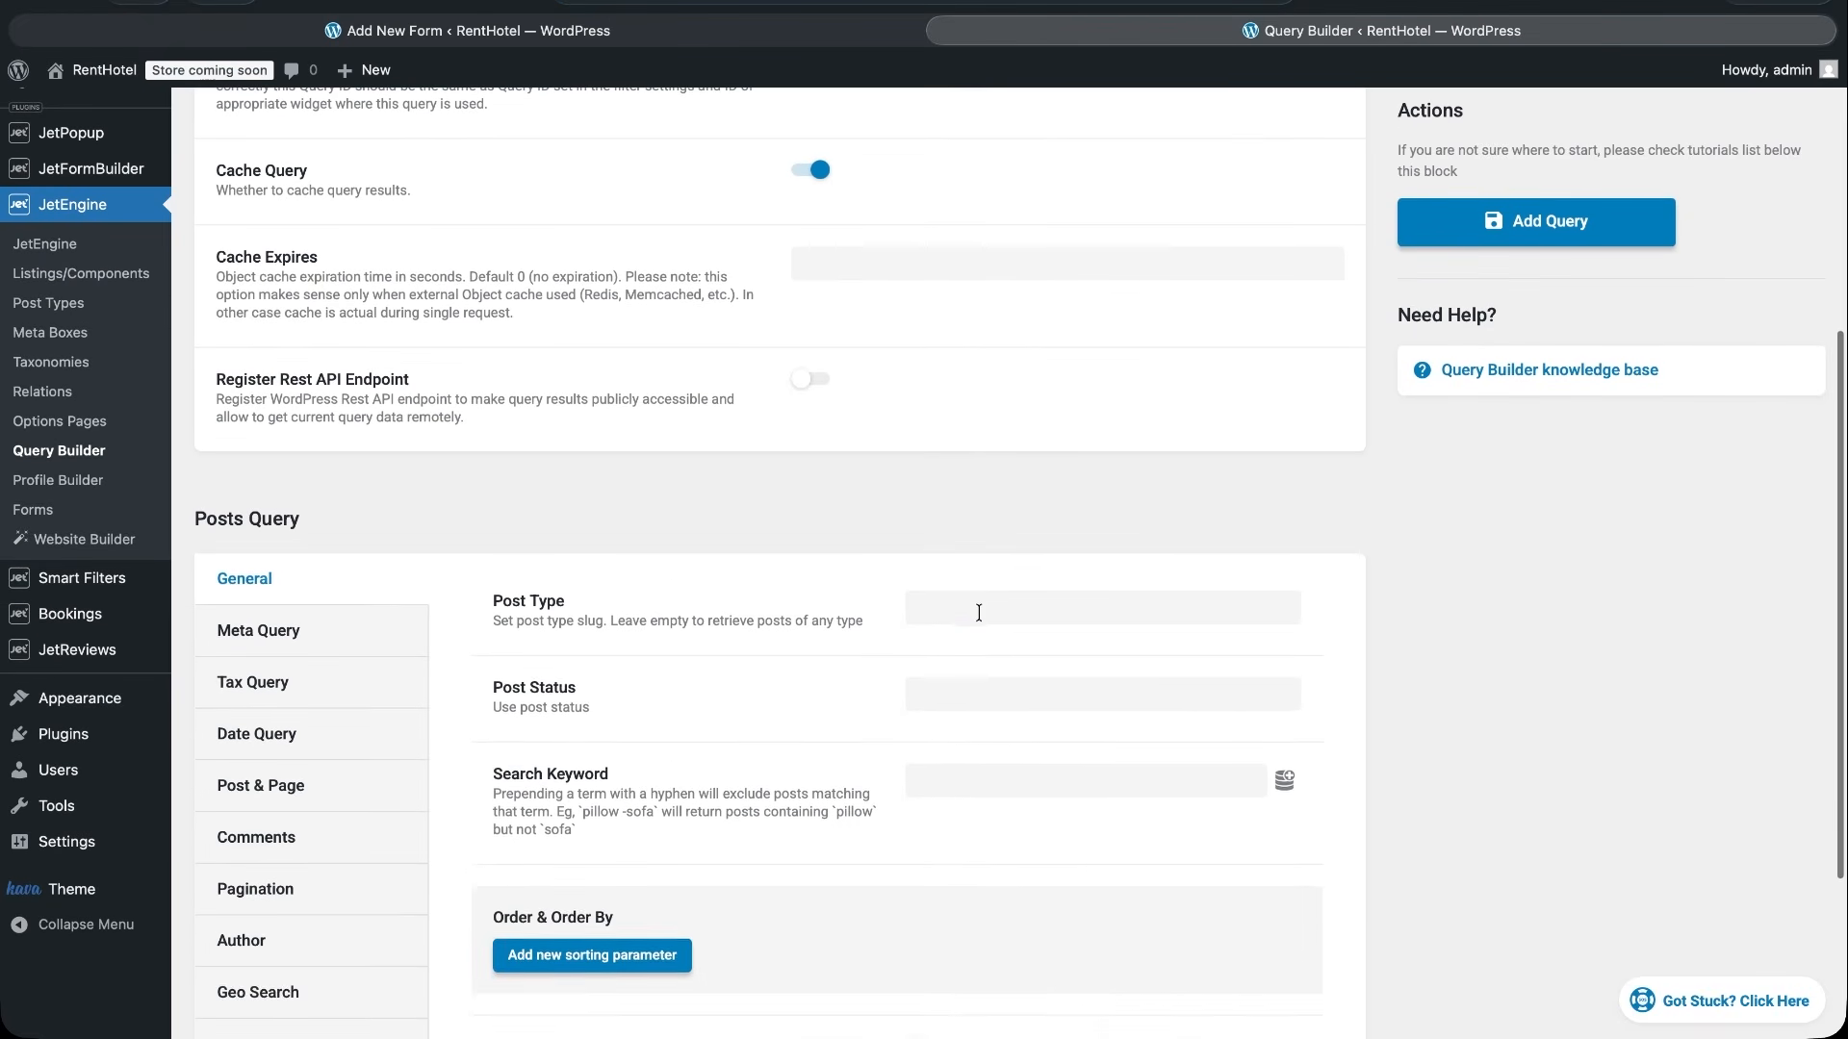
- Add a meta query clause with the field key city and the Equal (=) comparison
click(262, 630)
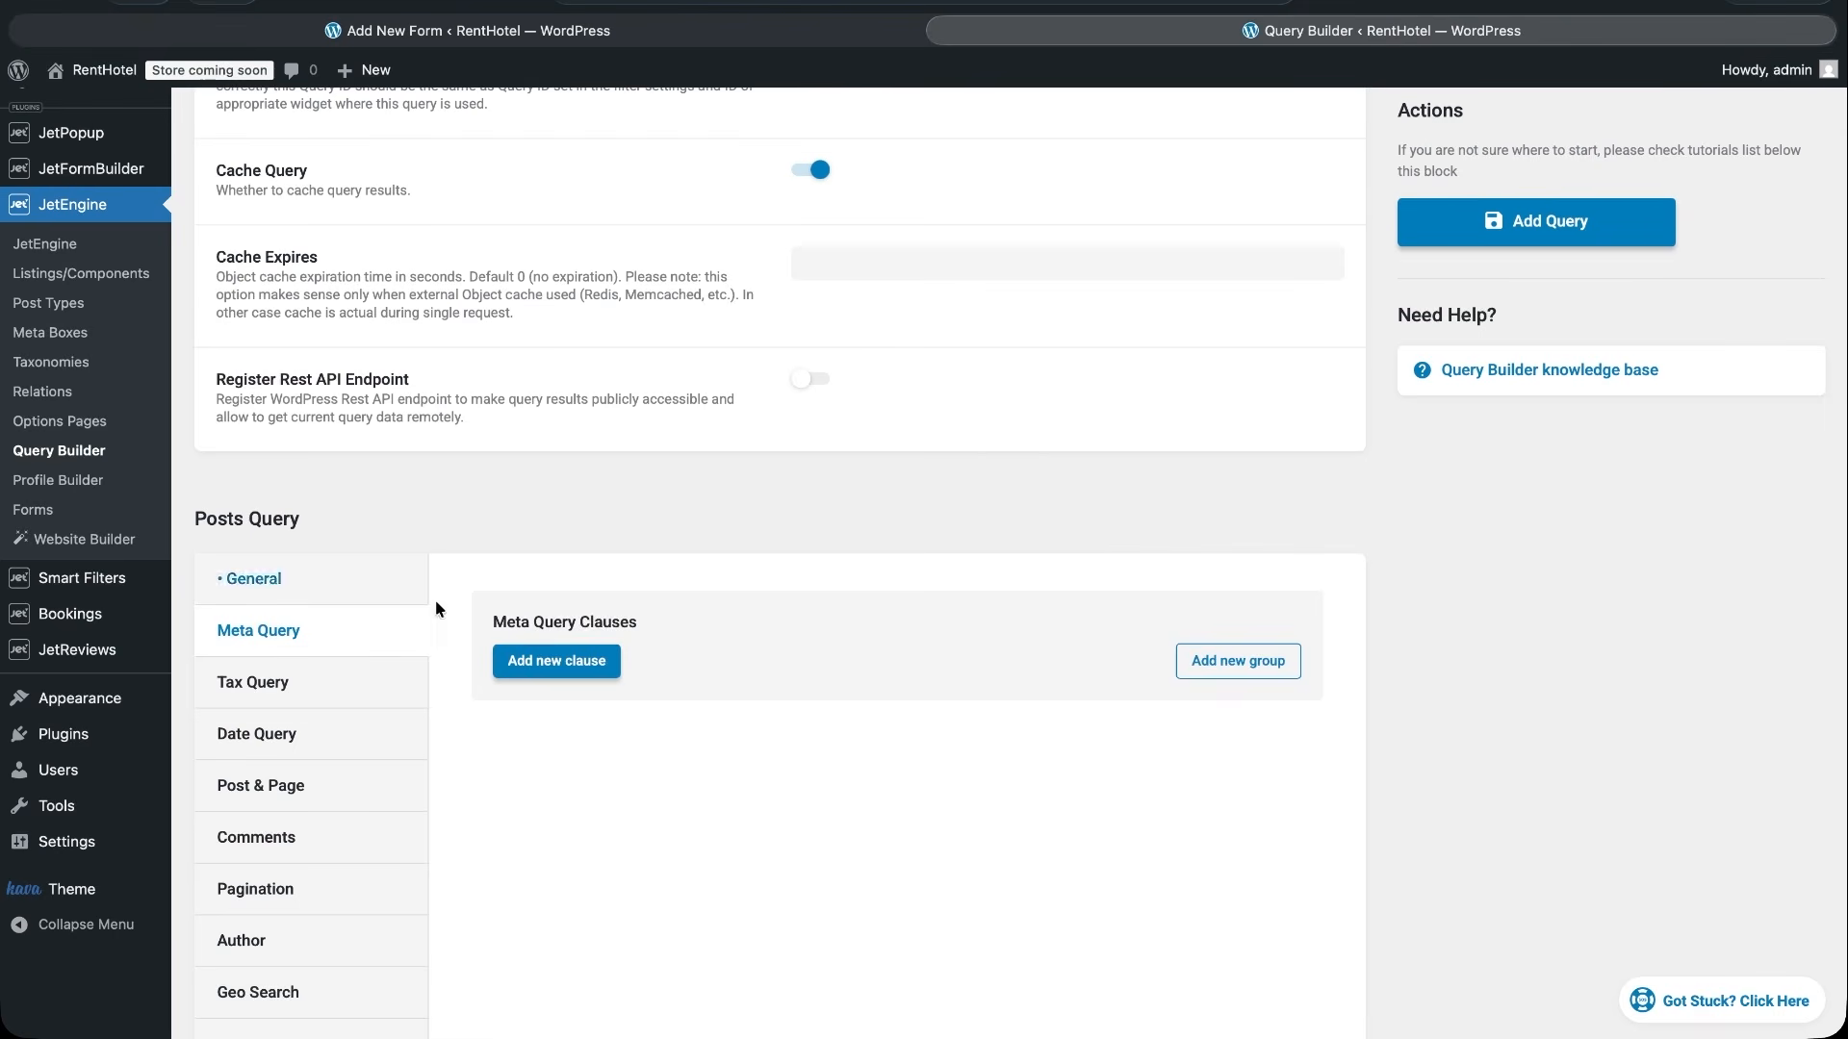
click(572, 668)
scroll(826, 827, down, 3)
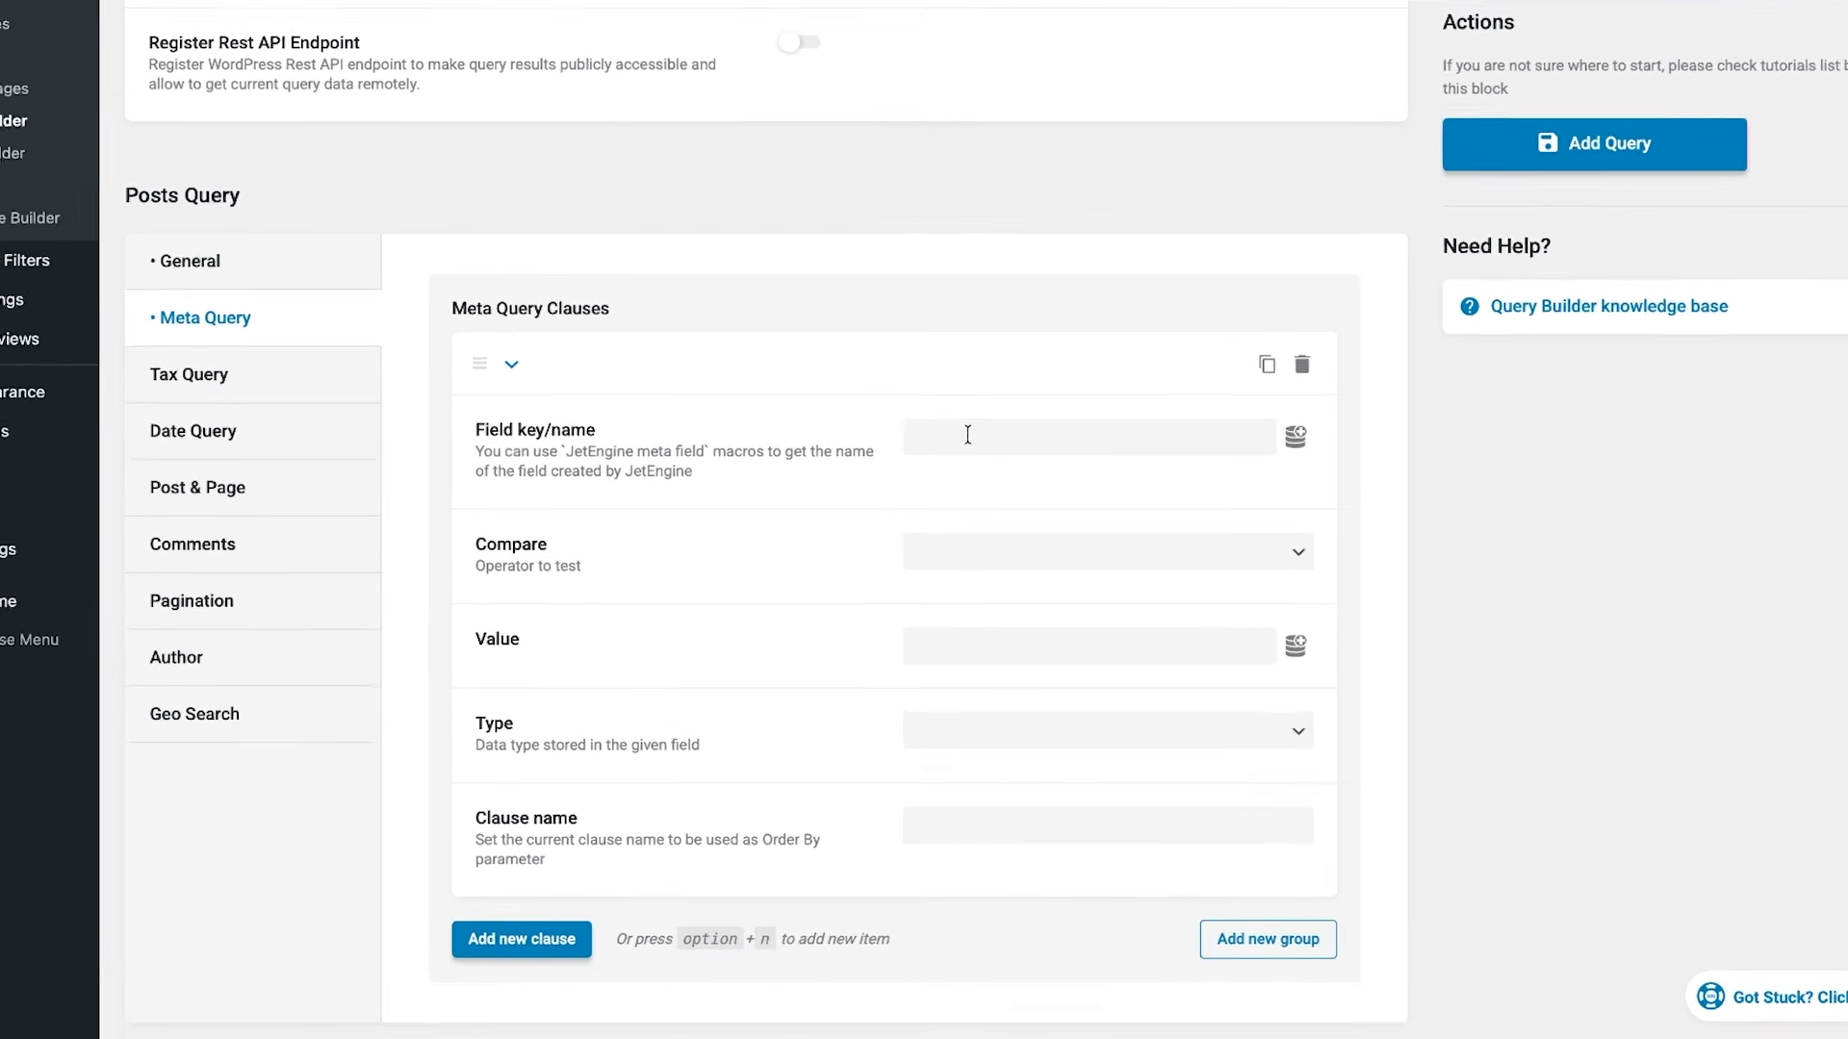
click(970, 490)
text(city)
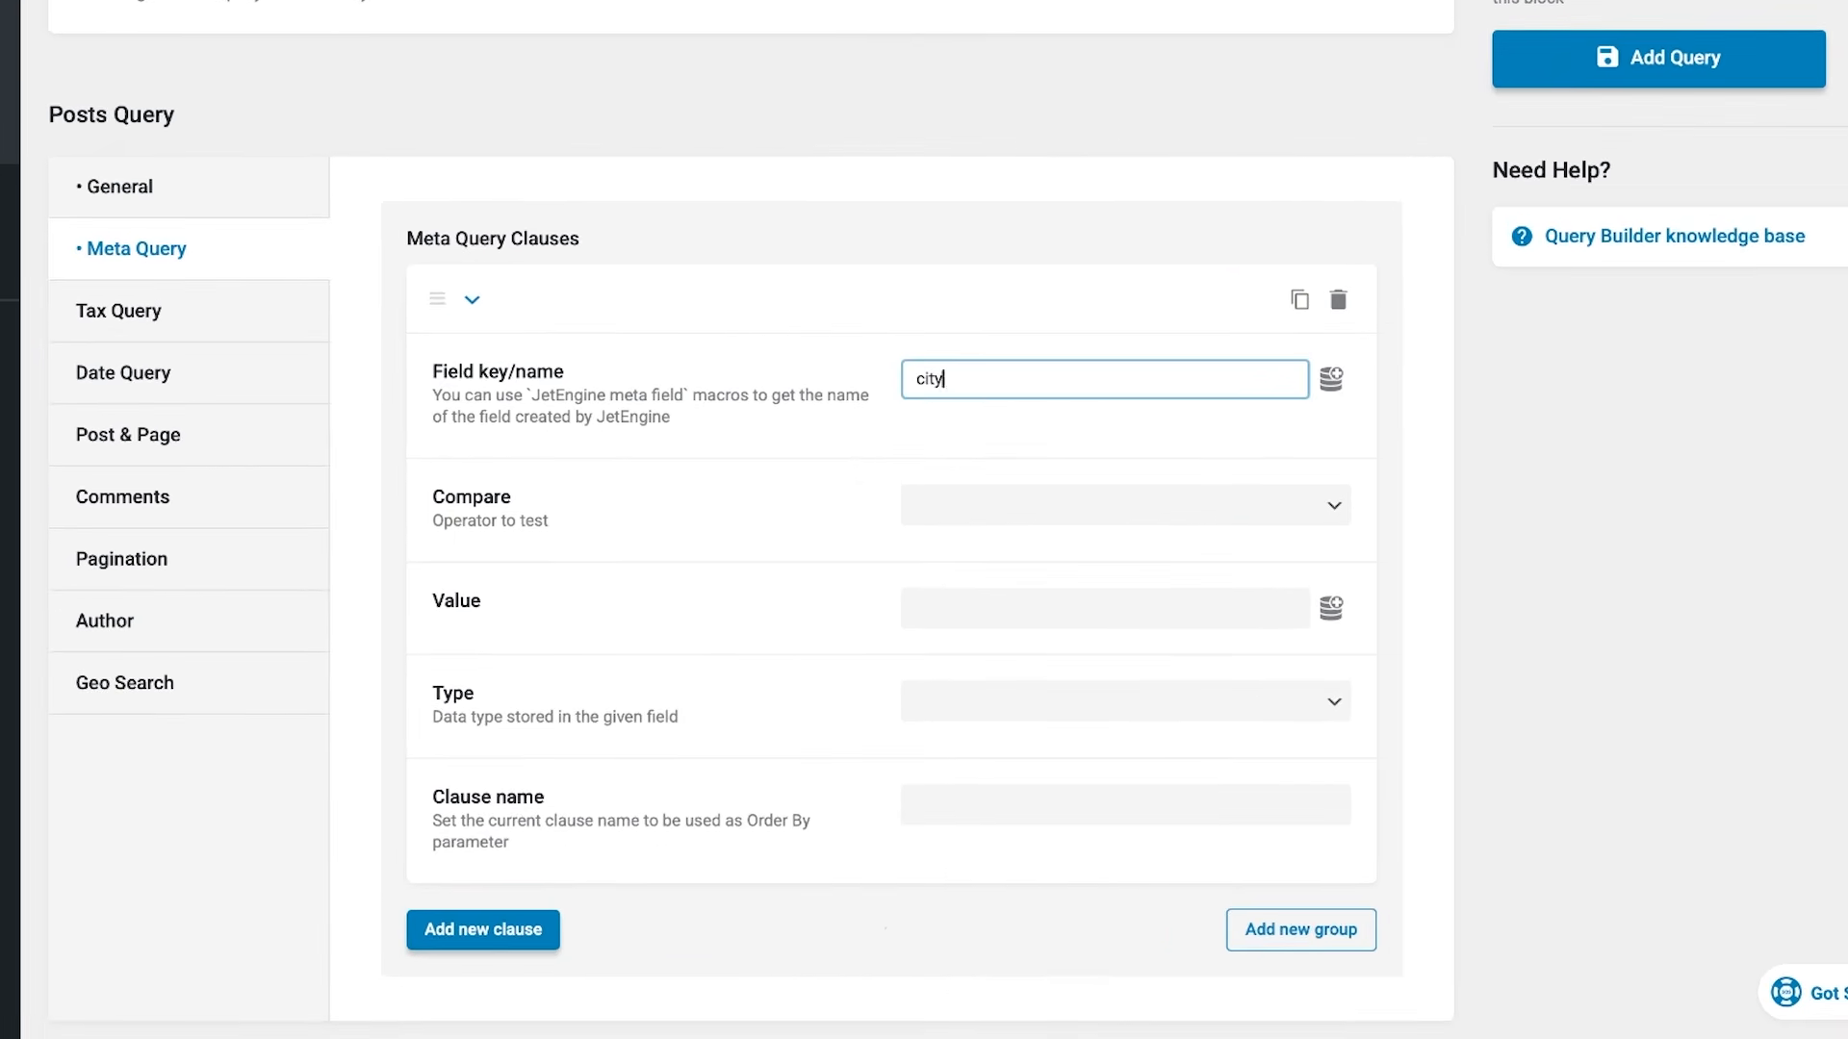
click(1326, 503)
click(1328, 505)
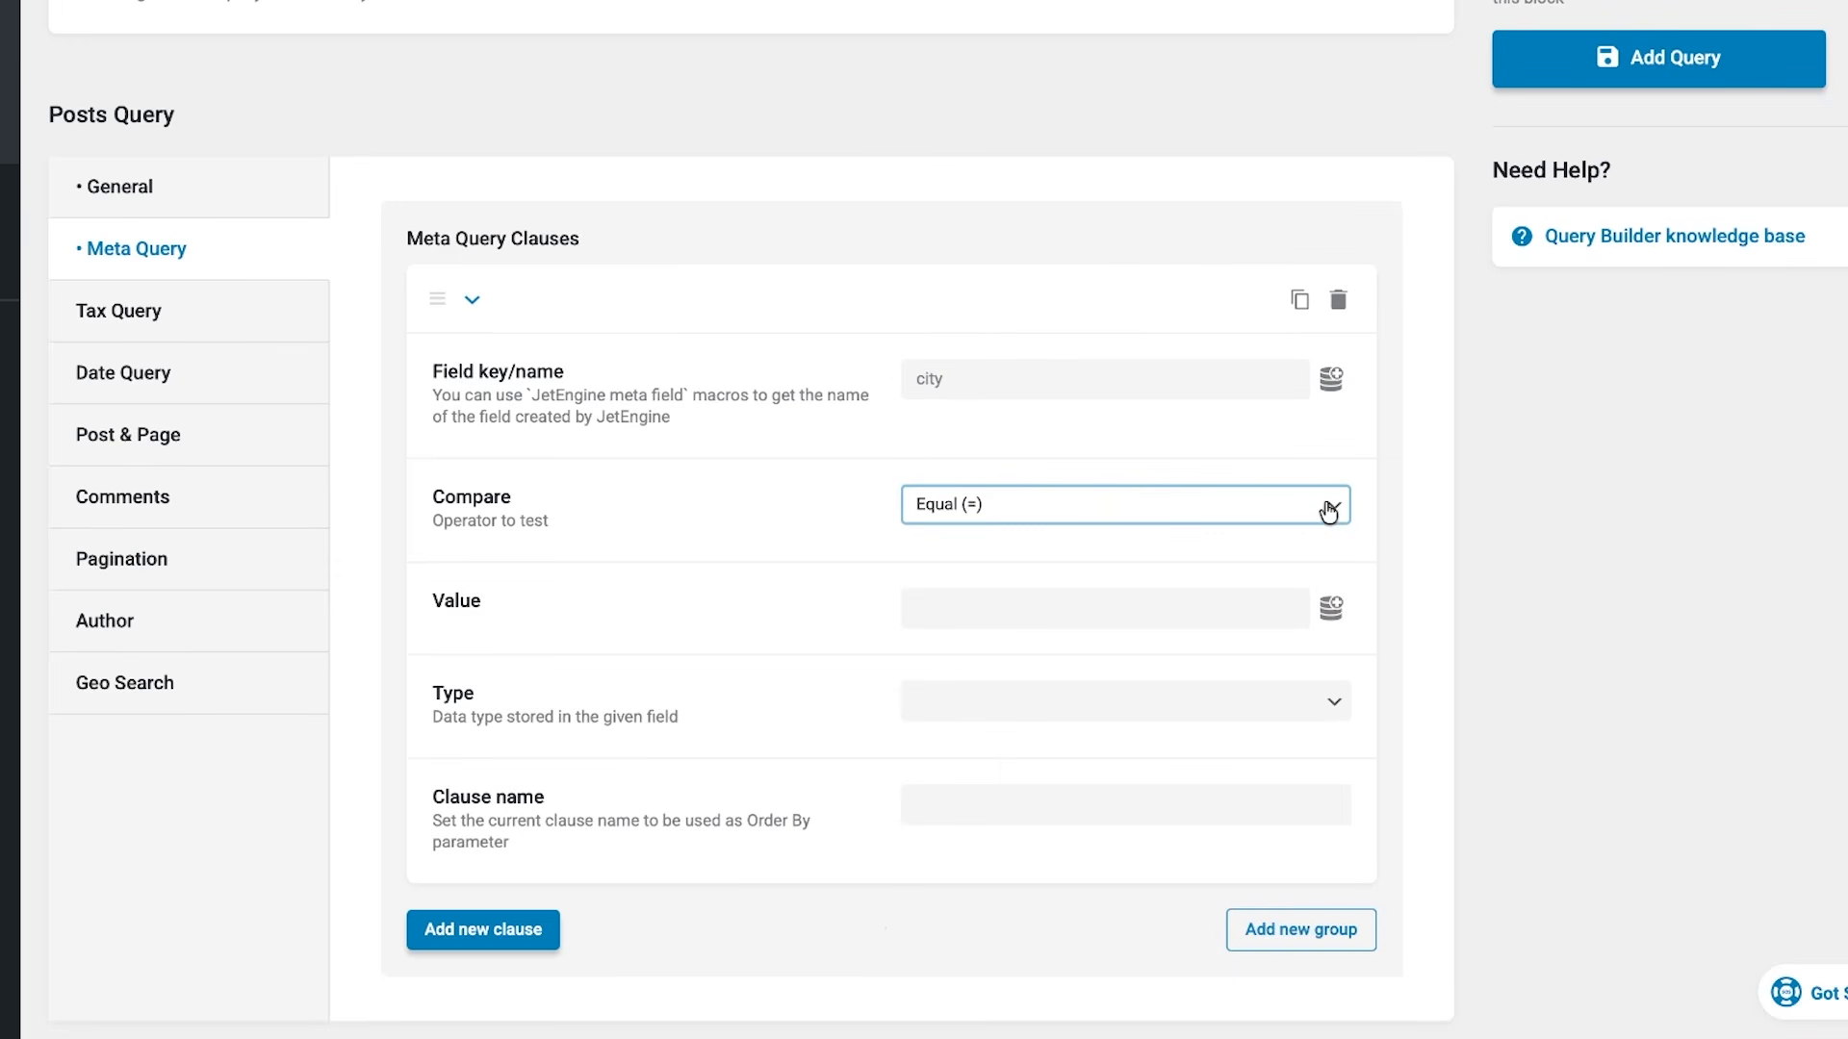
- Set the city clause's value to the dynamic macro JFB Auto-Update - Field Value for the field city_form
click(1177, 608)
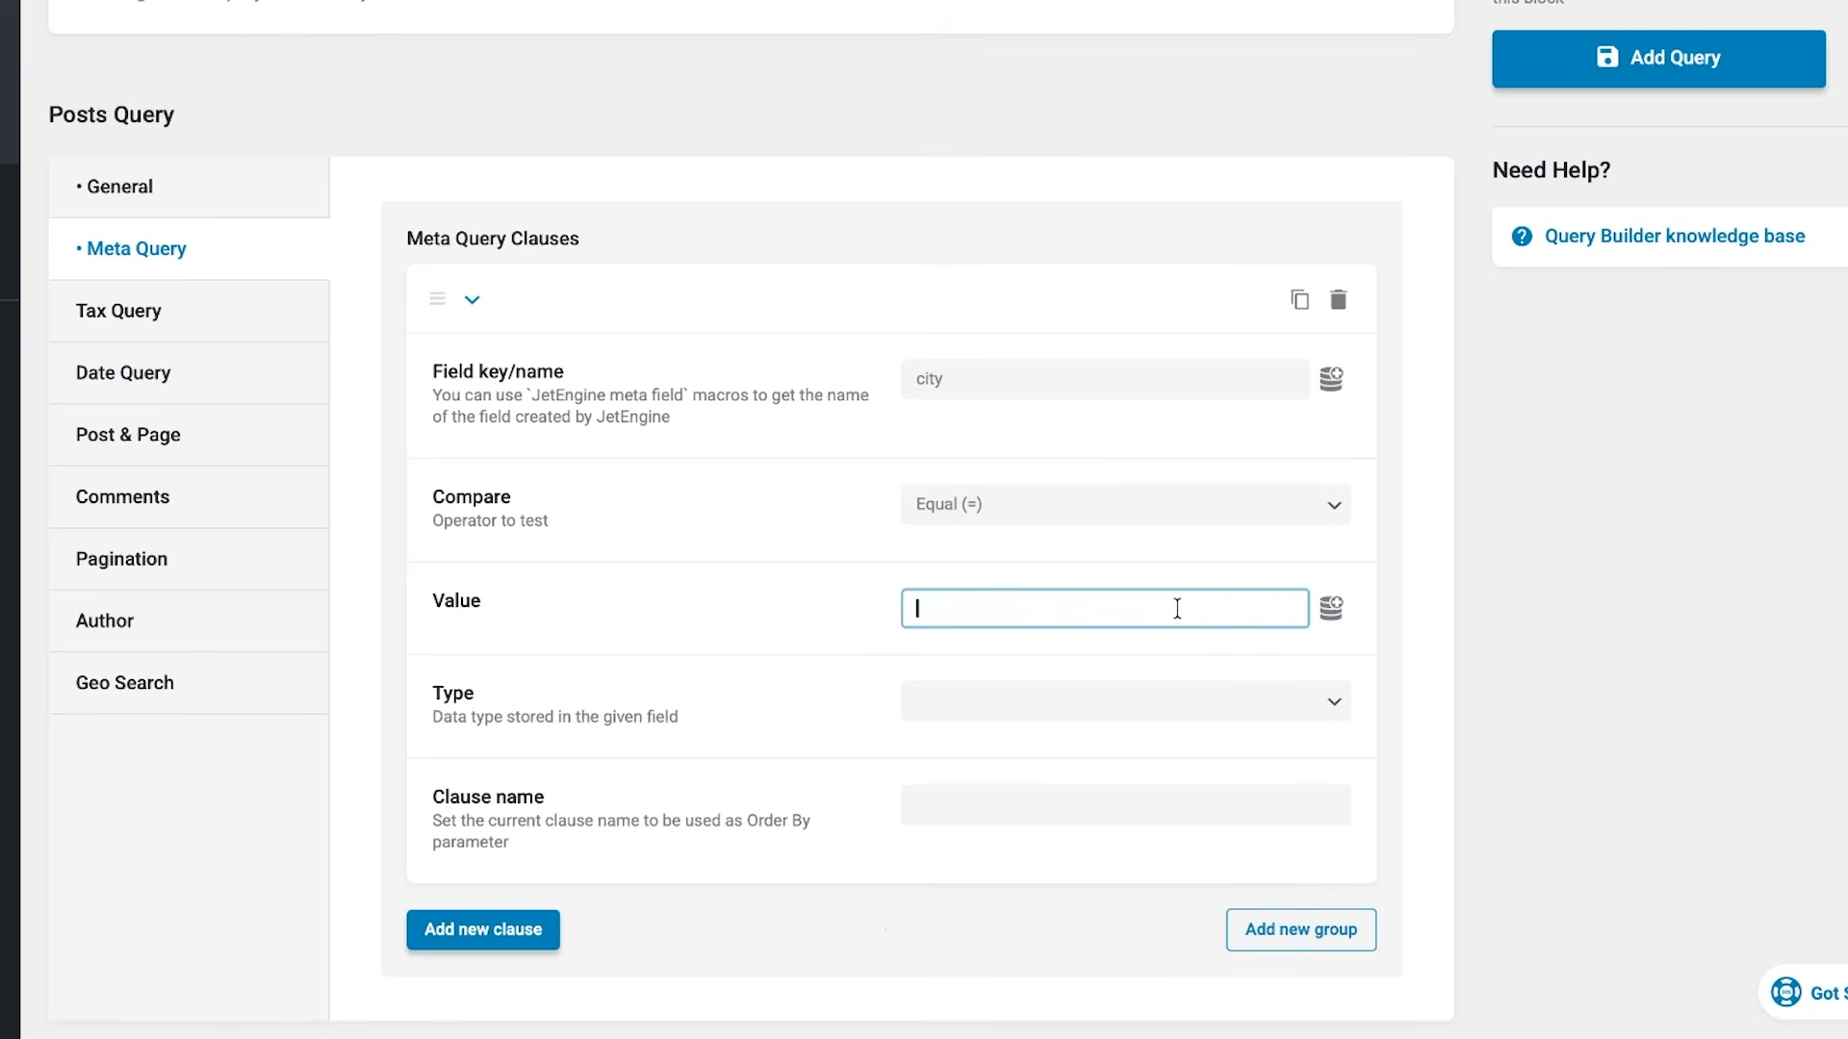
click(1330, 616)
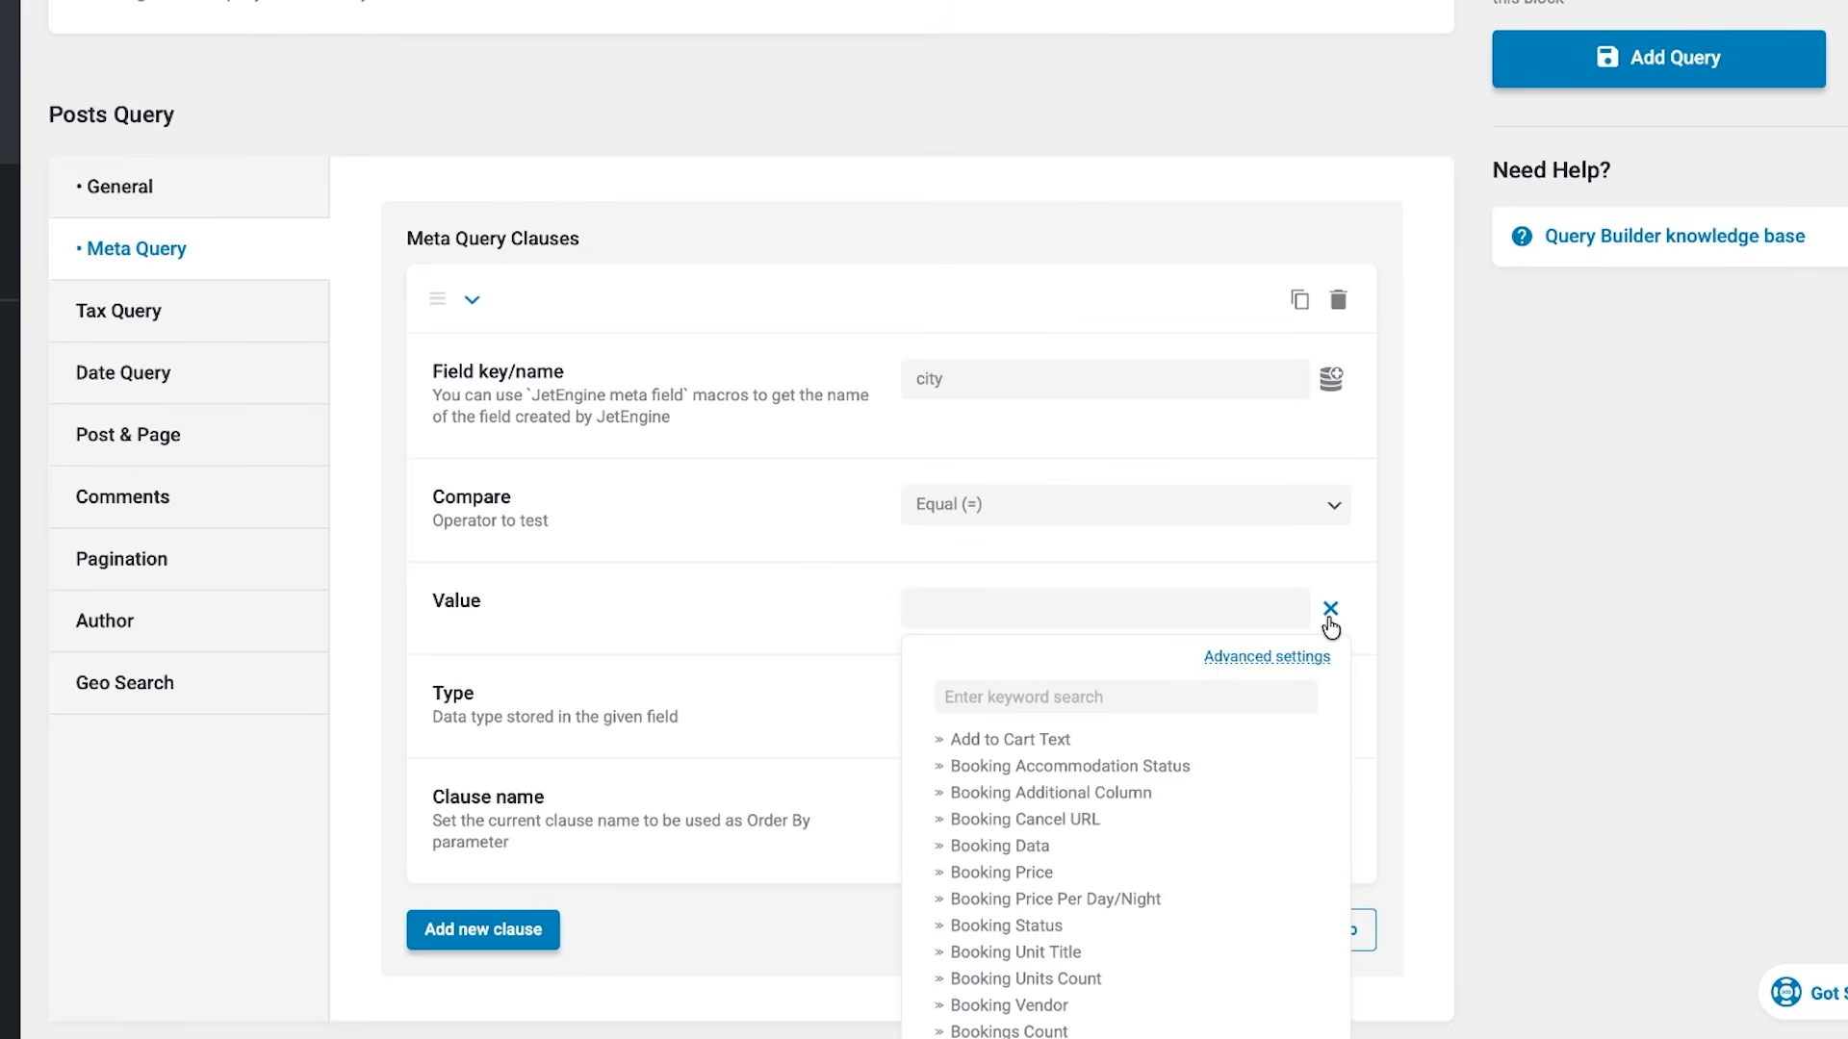
click(1238, 697)
text(jfb)
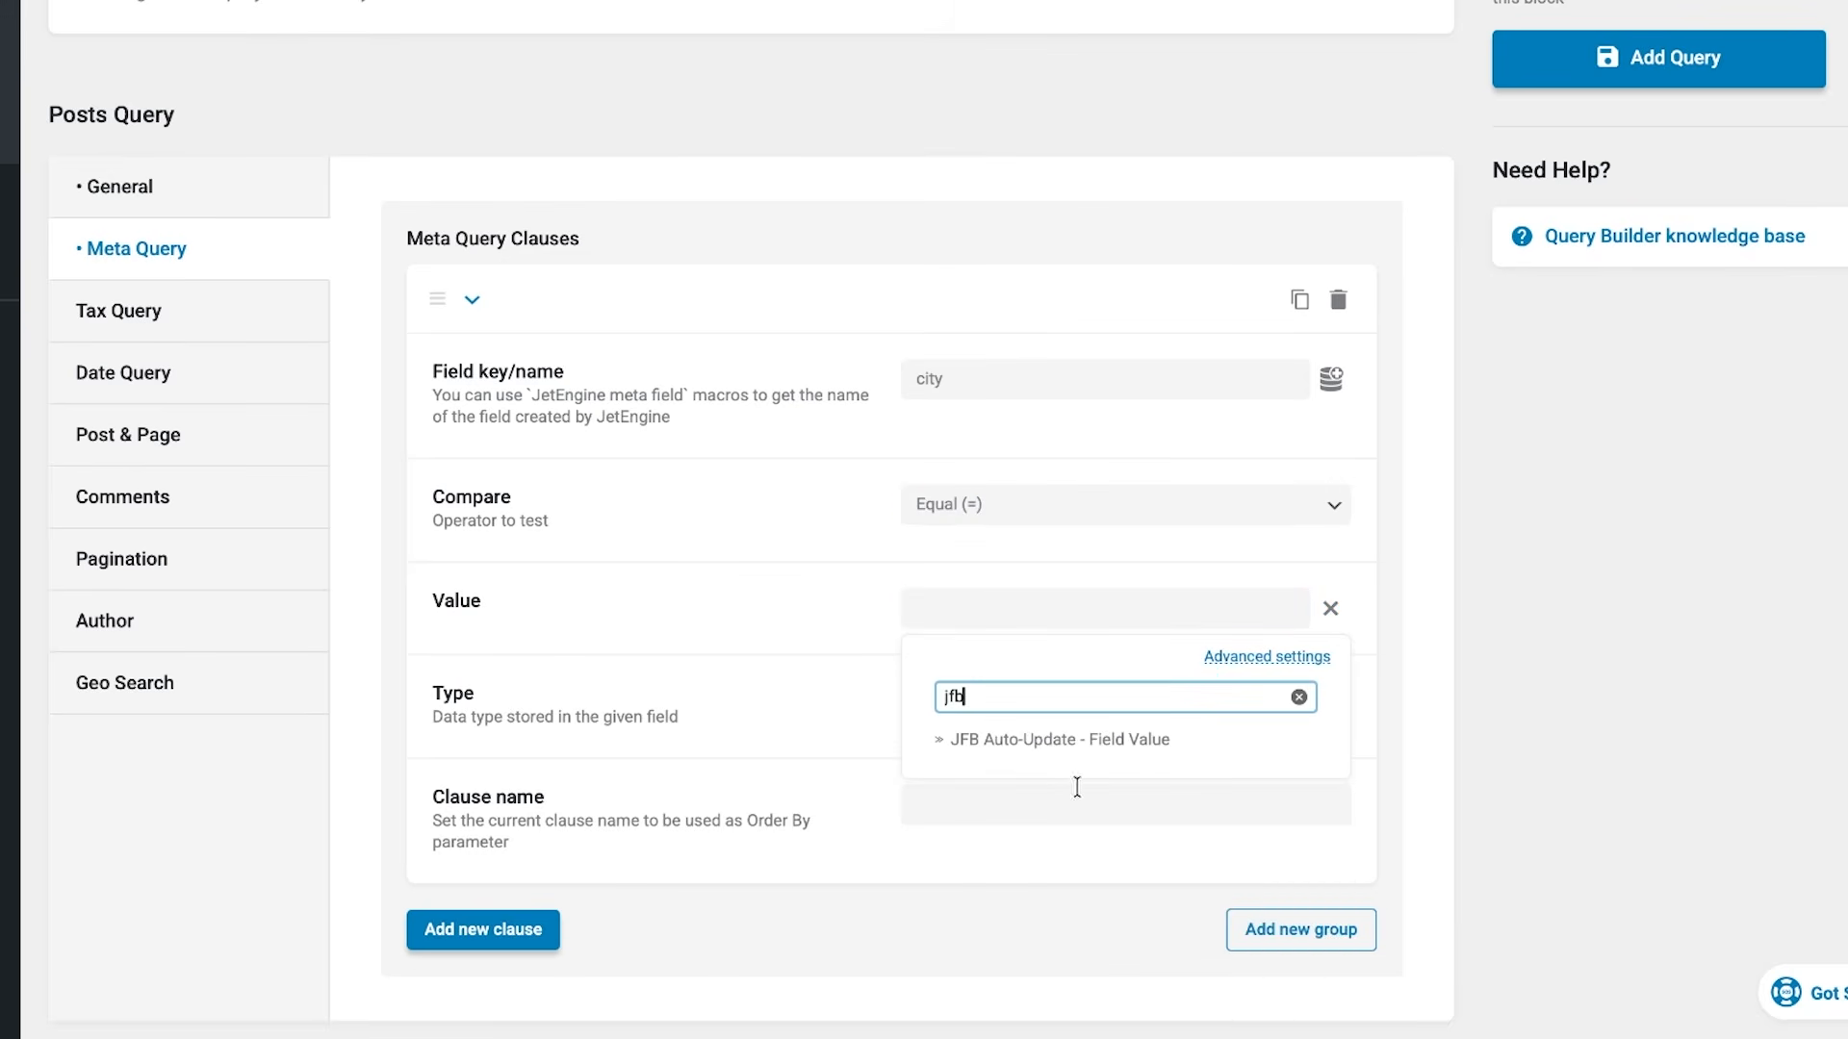
click(1017, 743)
click(1030, 767)
text(city_form)
click(979, 832)
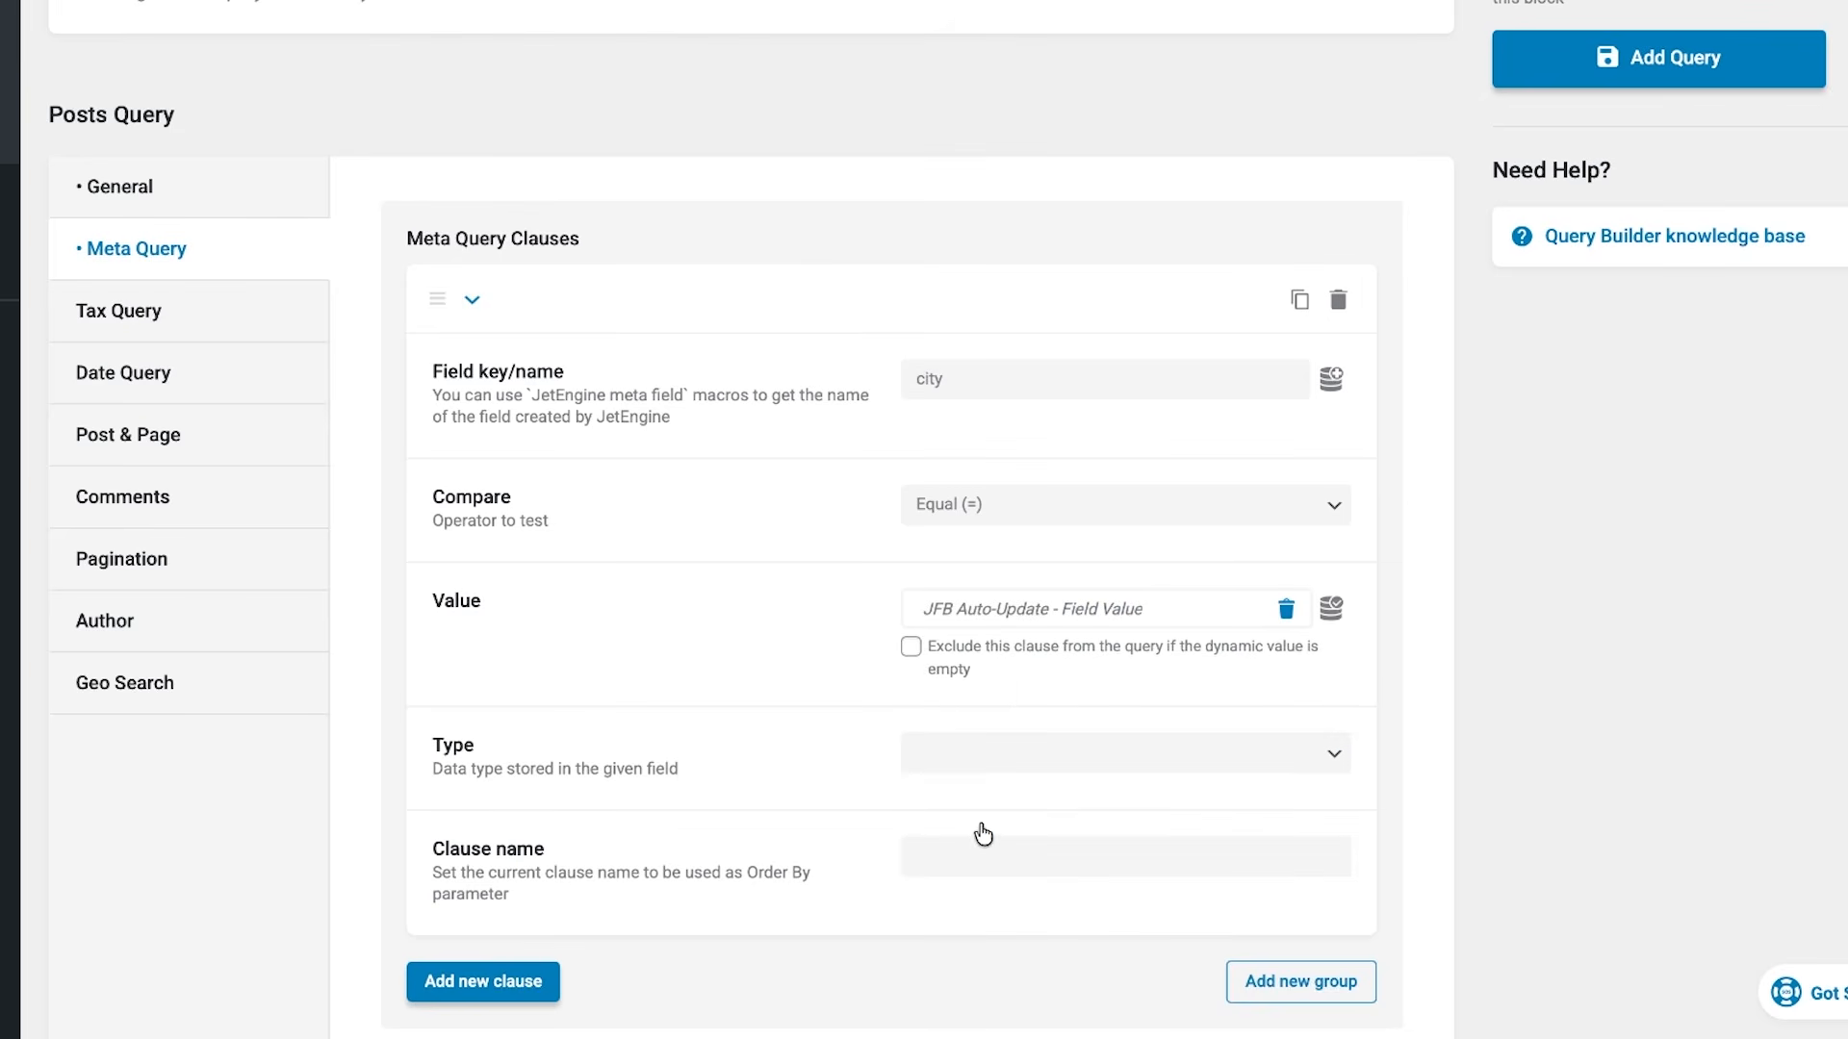
- Add a second clause comparing stars as Equal (=) to JFB Auto-Update - Field Value, and save the query
scroll(983, 847, down, 7)
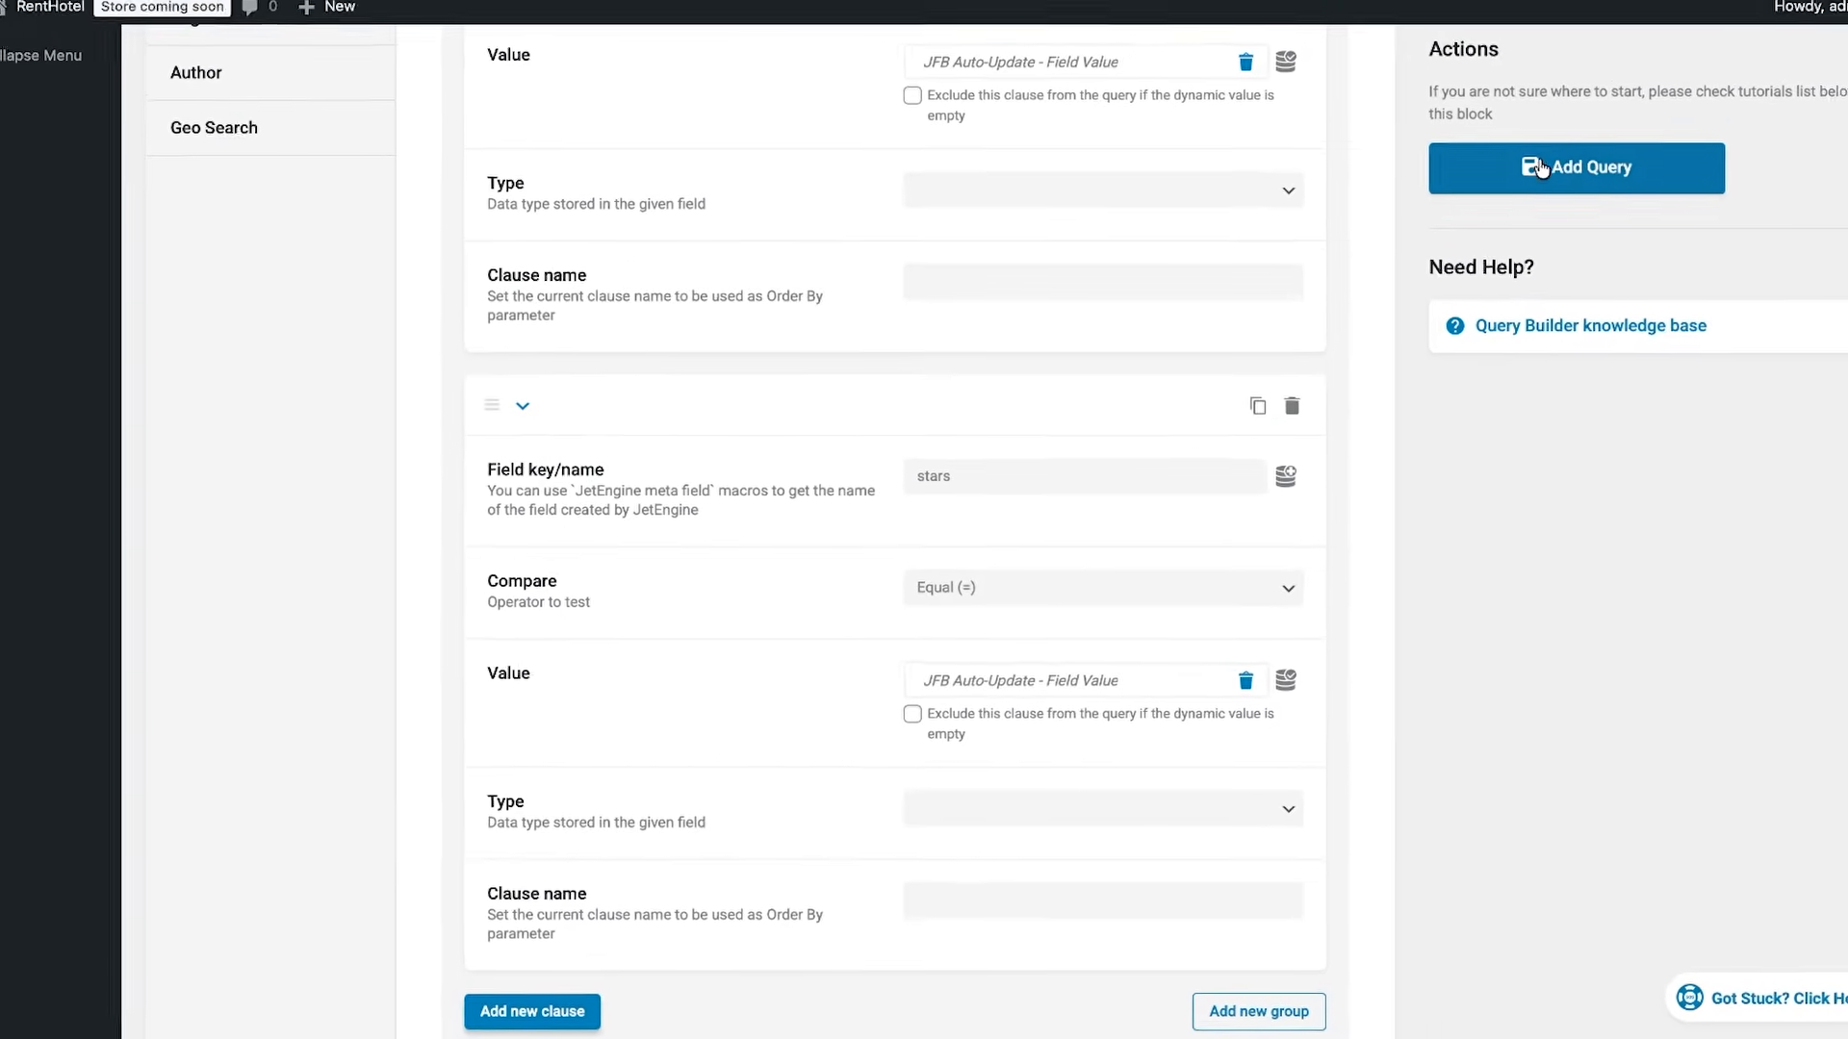
click(1616, 47)
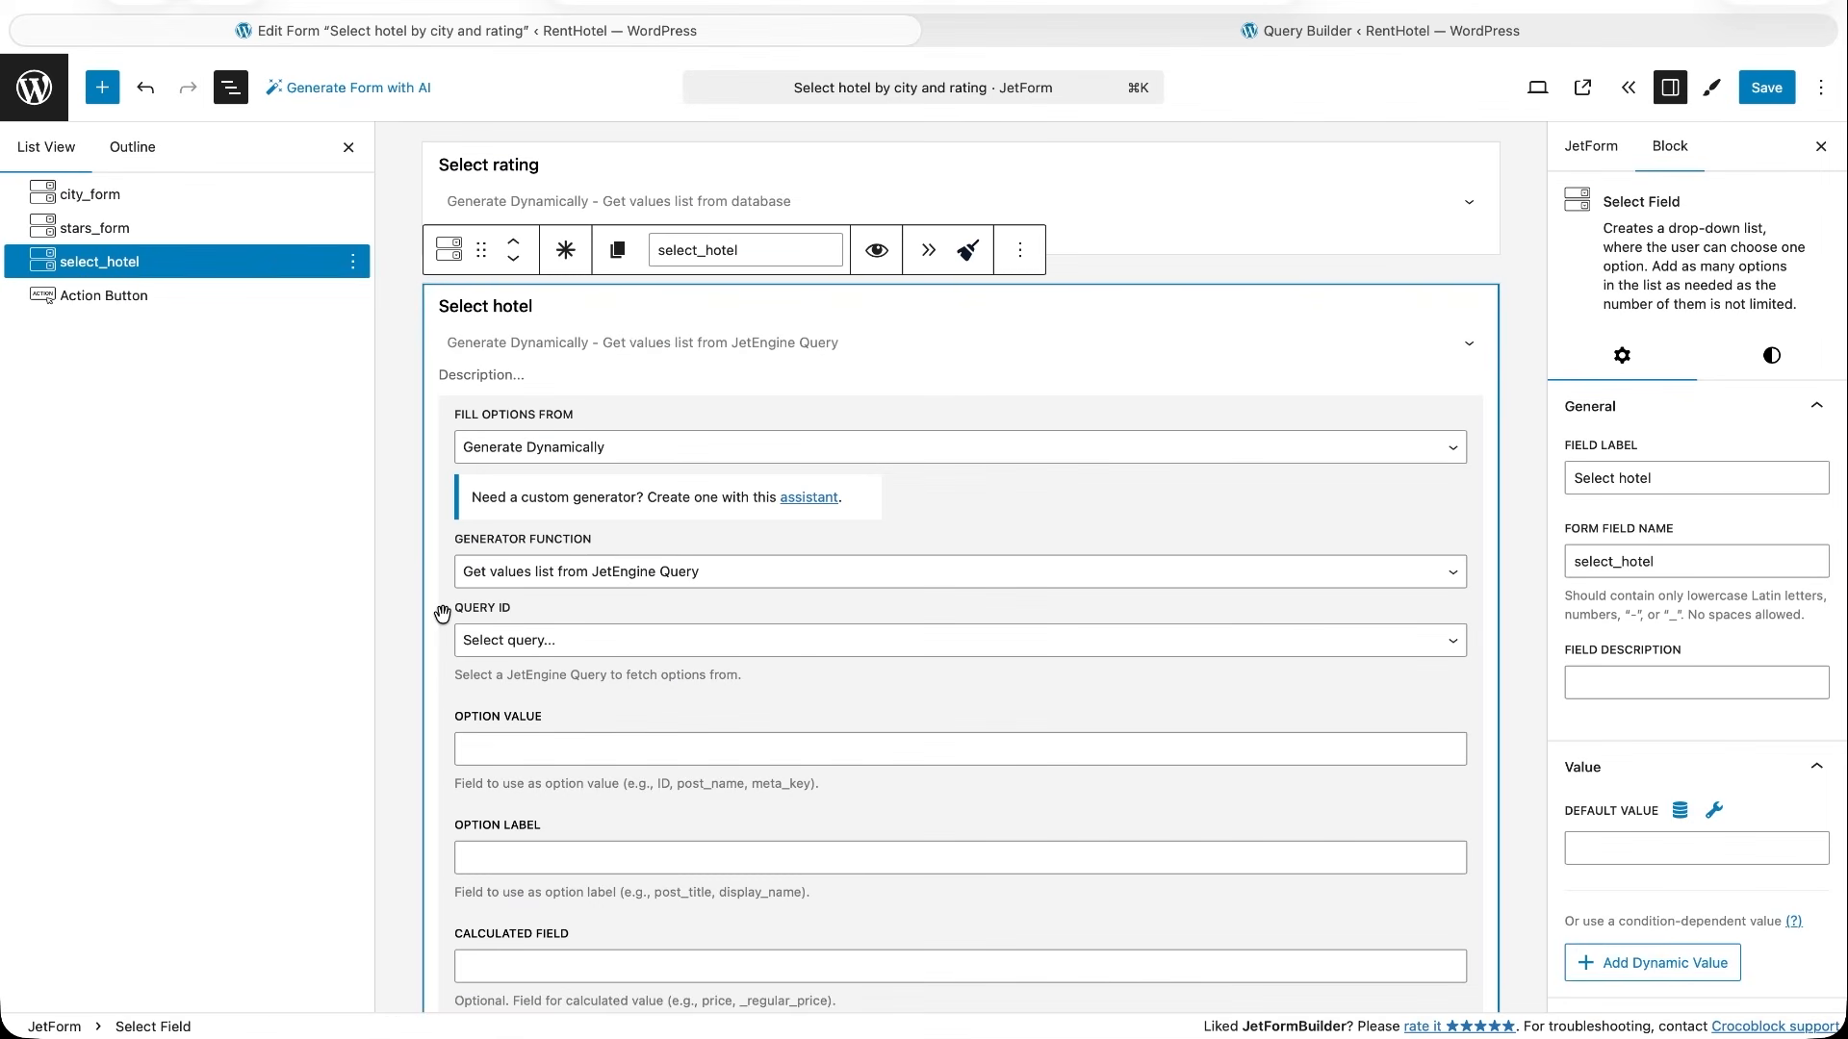
- Link the Select hotel field to Select hotels query, with ID as the option value and post_title as the option label
click(556, 640)
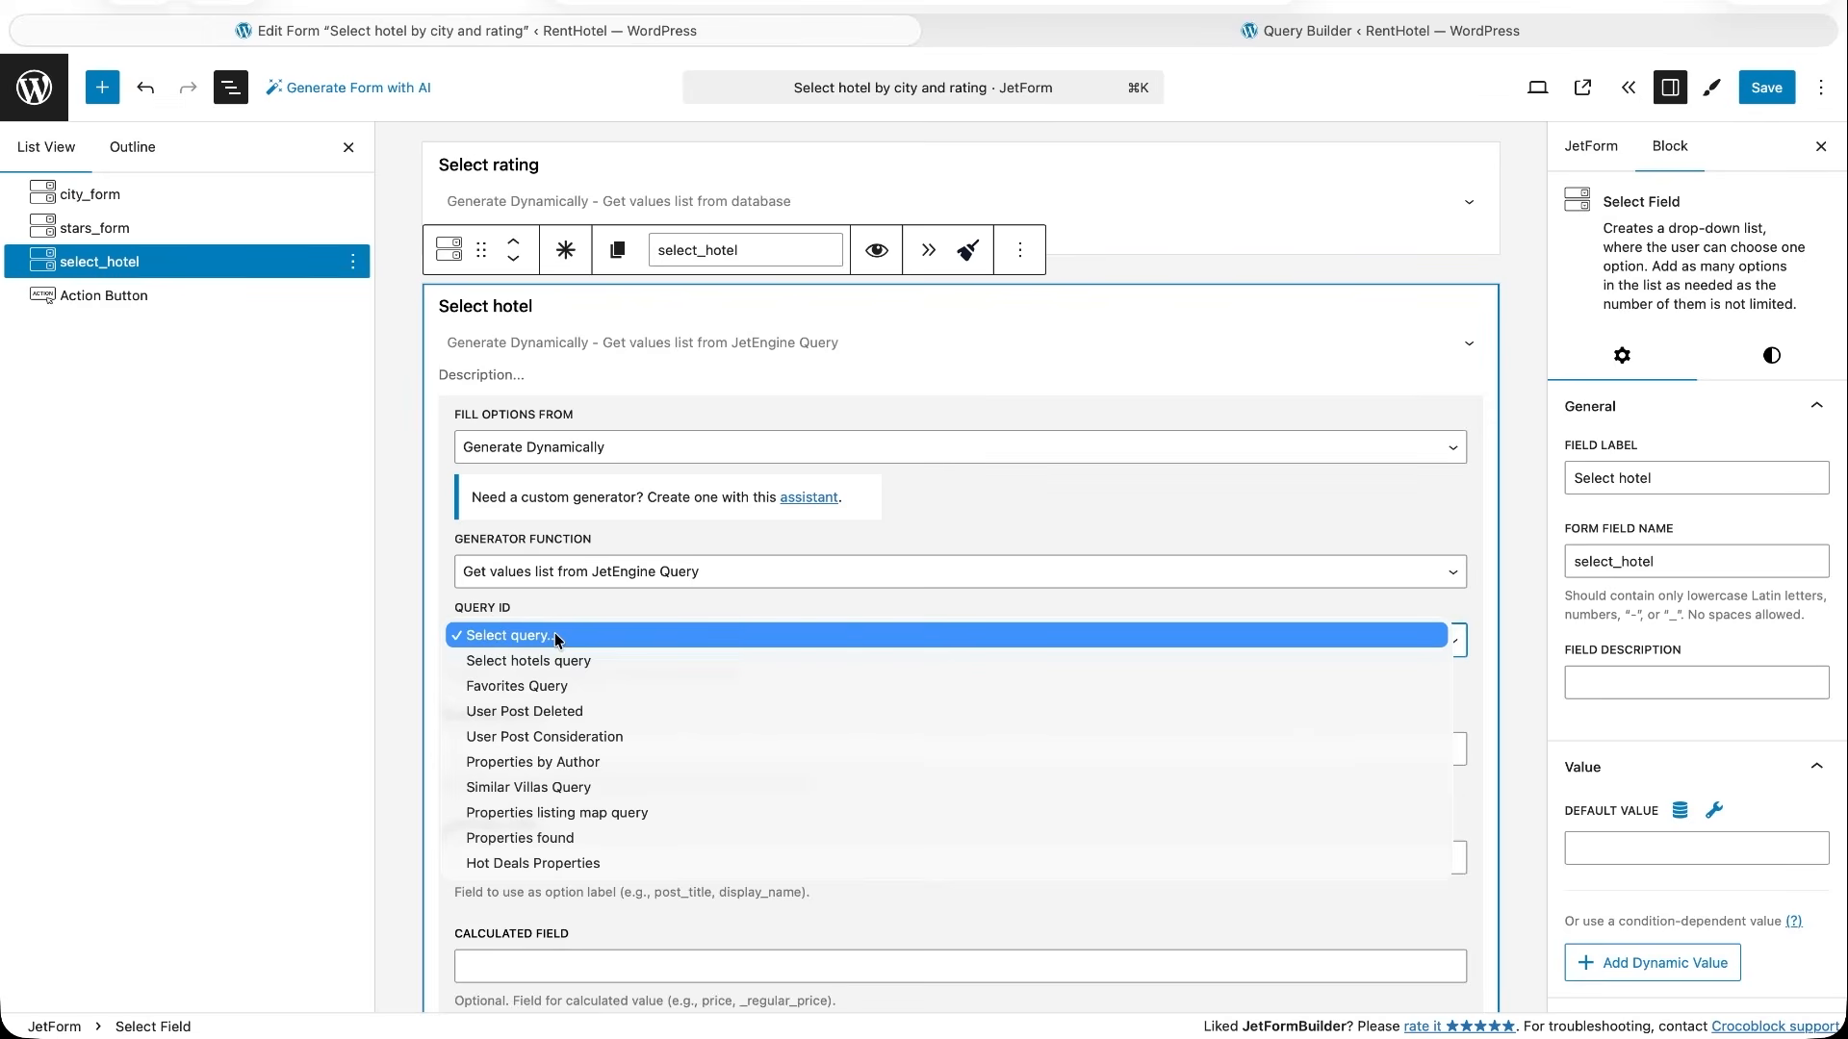
click(547, 666)
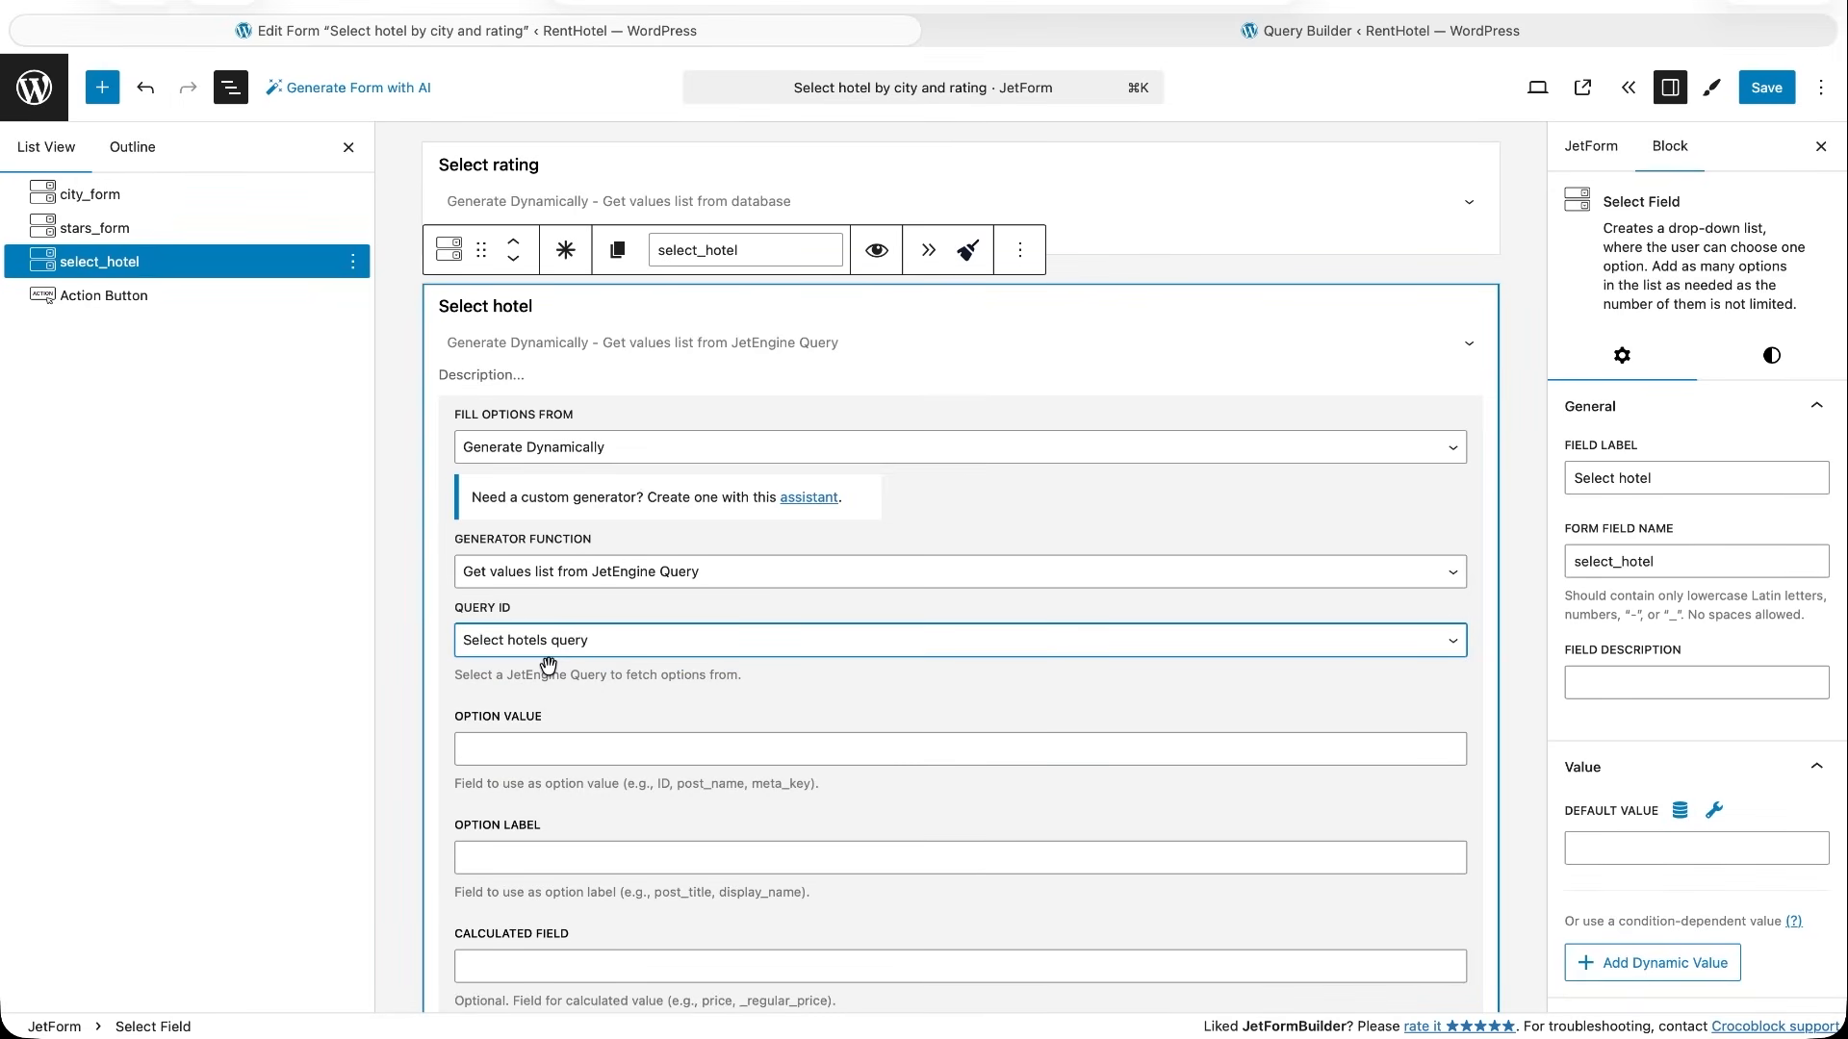
click(561, 752)
text(ID)
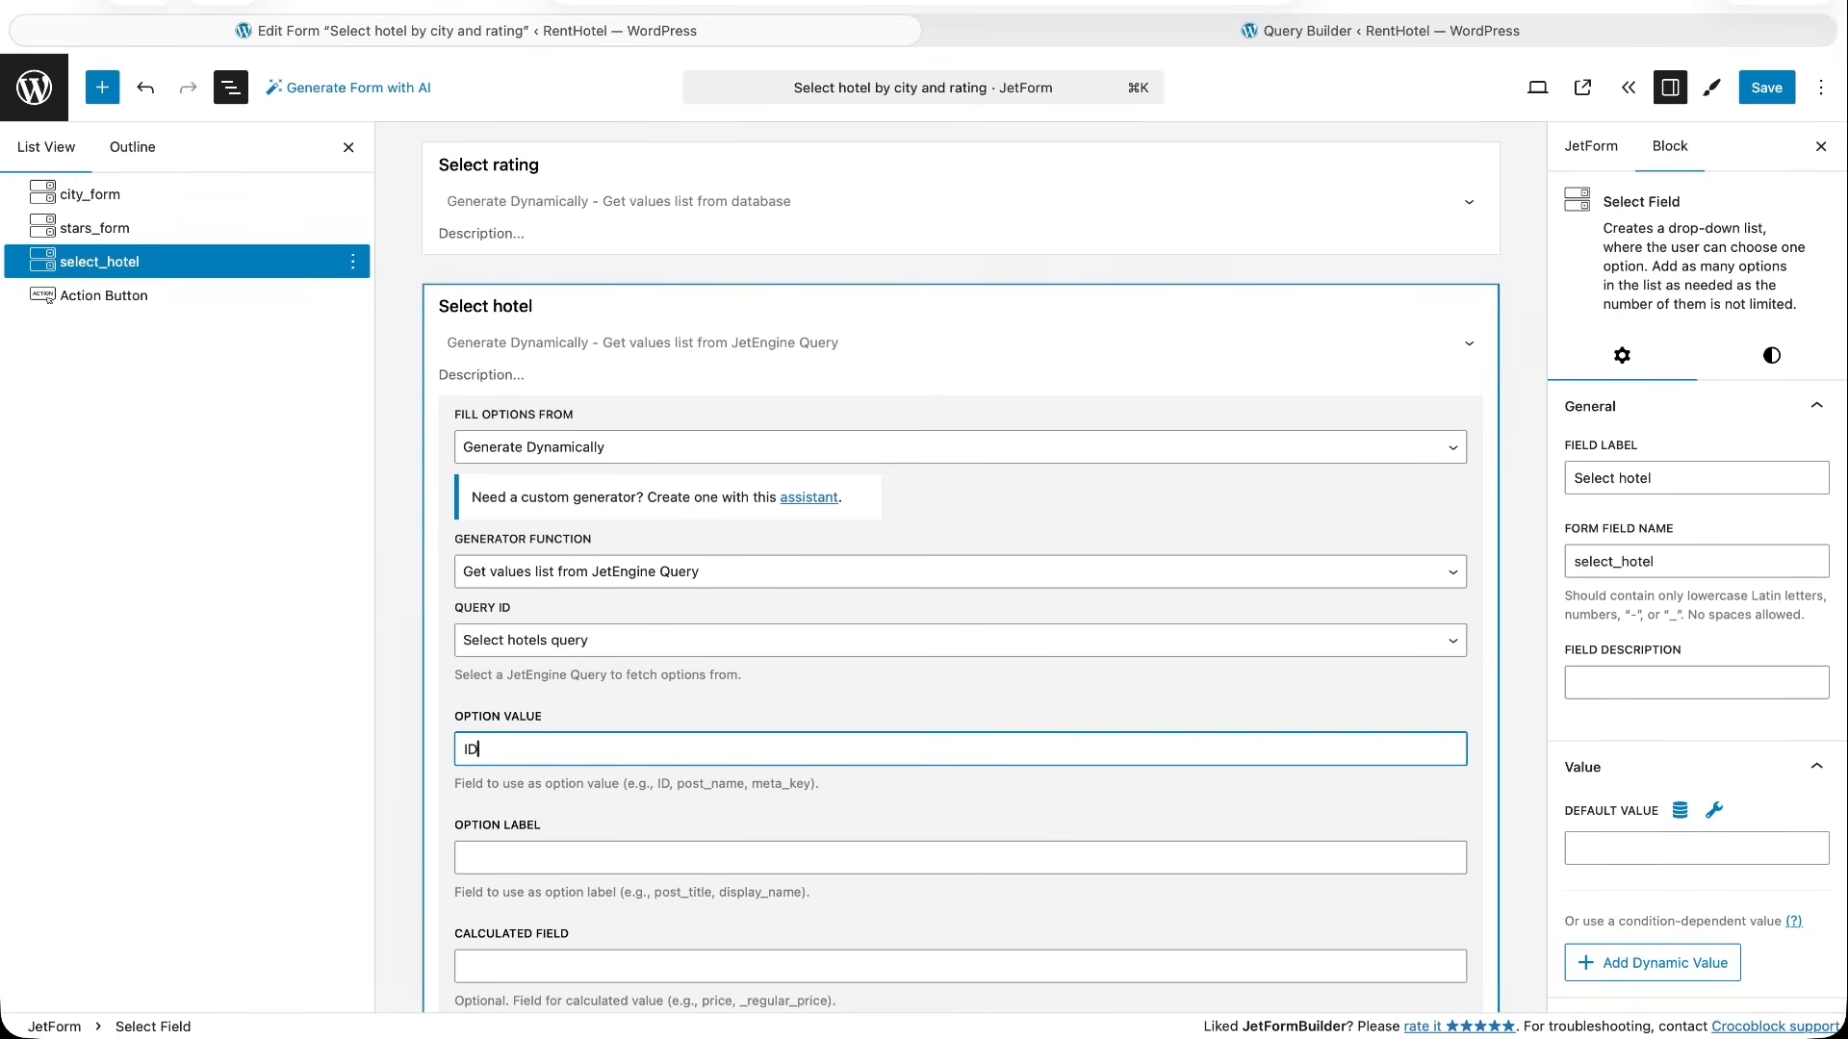
click(574, 854)
text(post_title)
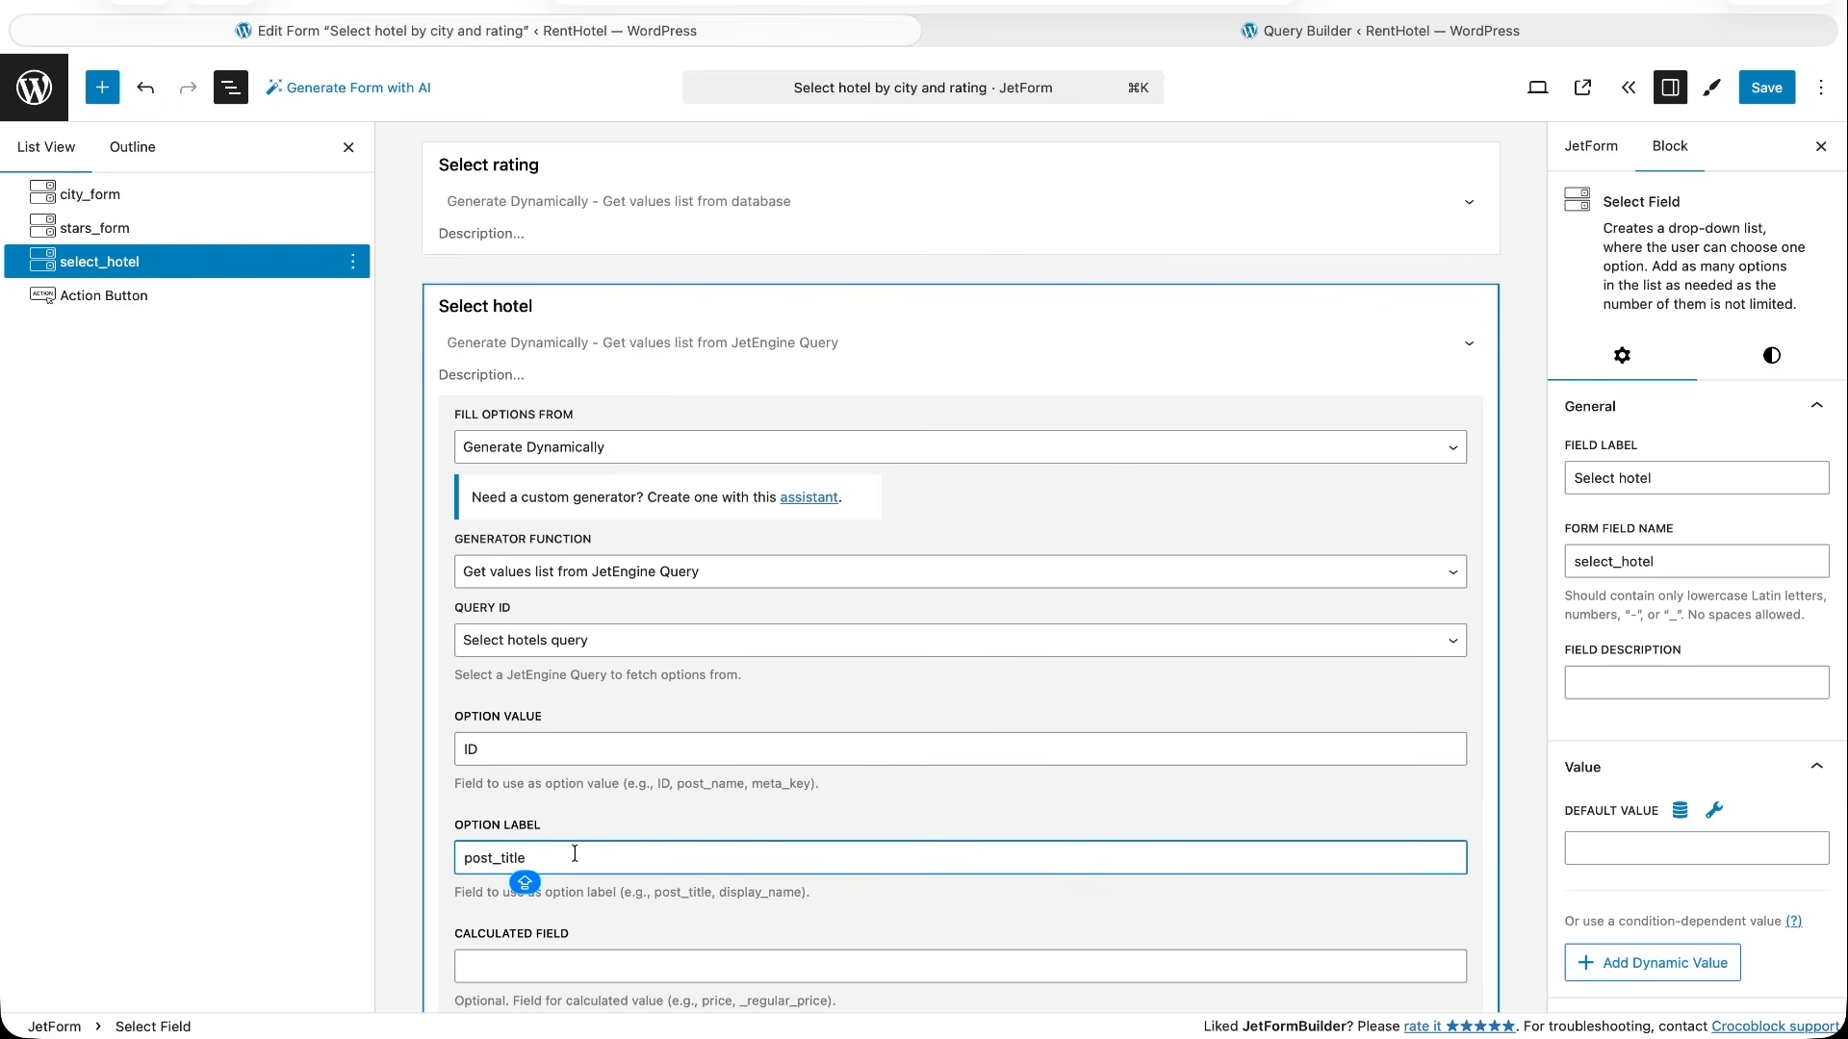
- Enable Auto-Update for the Select hotel field with Select city (city_form) and Select rating (stars_form) as trigger fields
scroll(587, 818, down, 5)
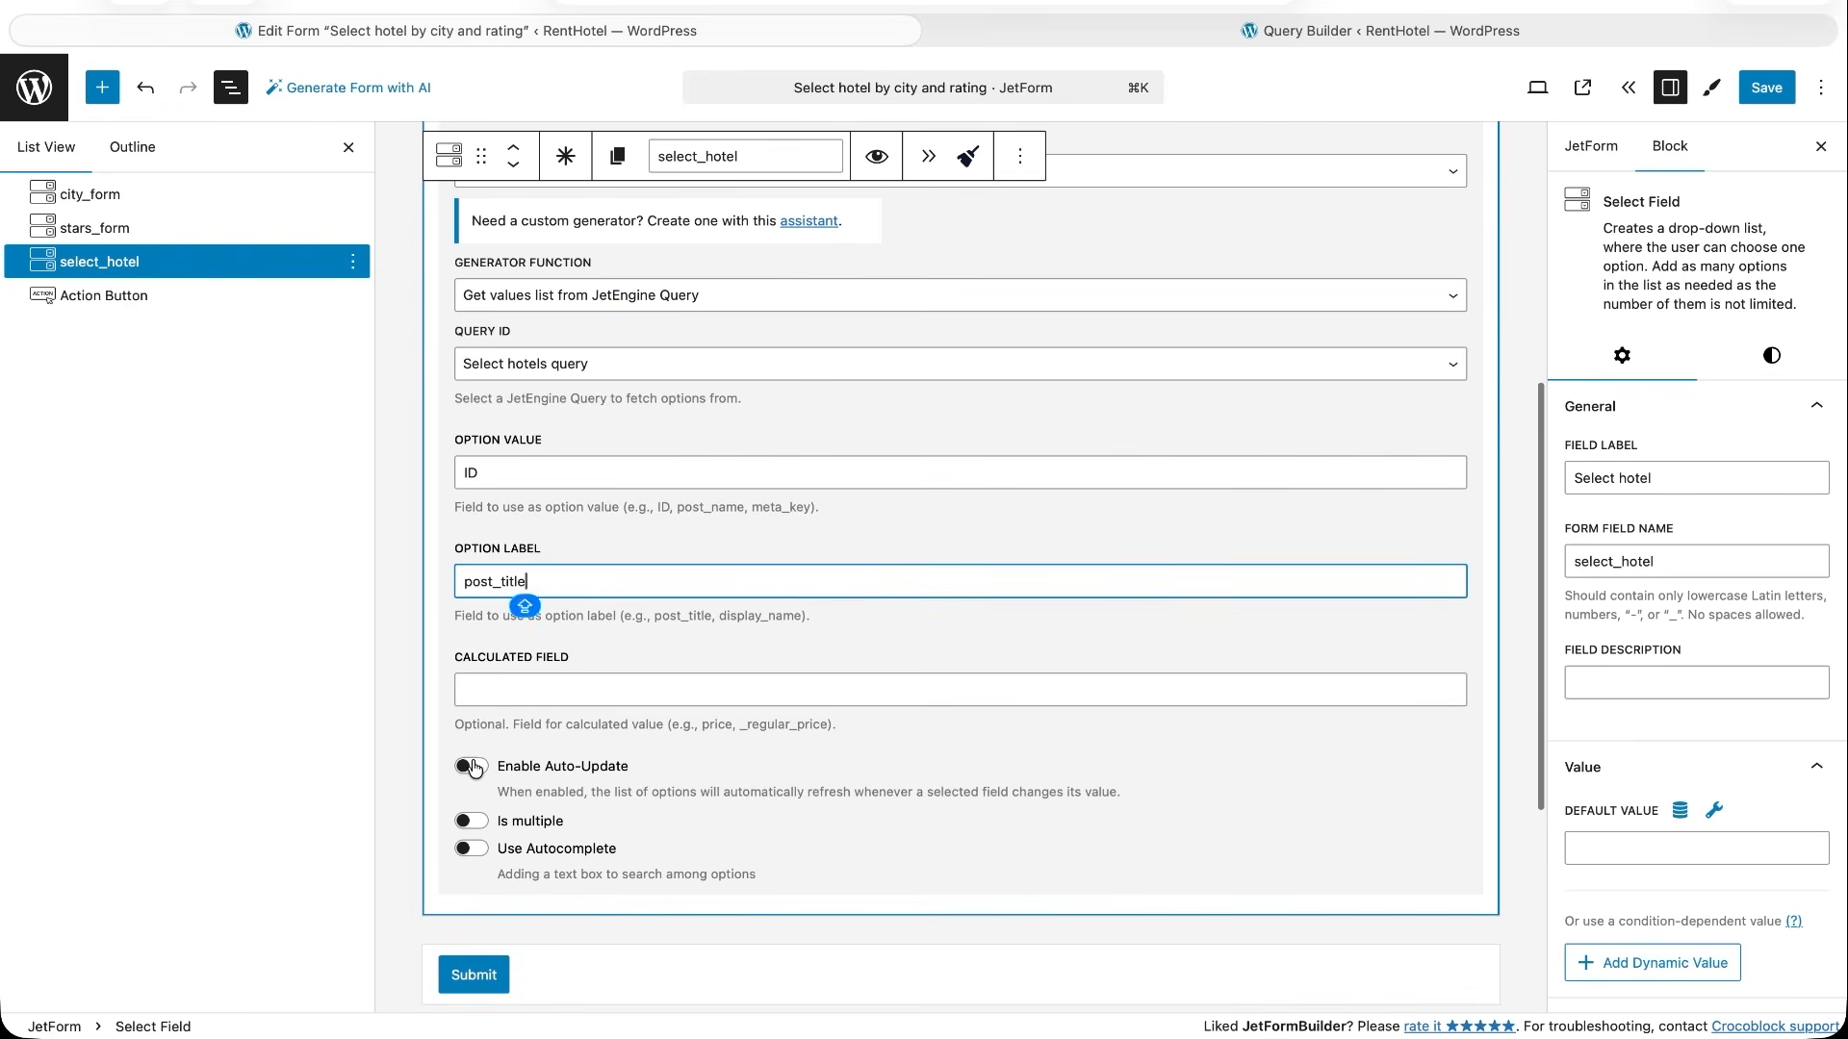
click(472, 767)
scroll(476, 775, down, 3)
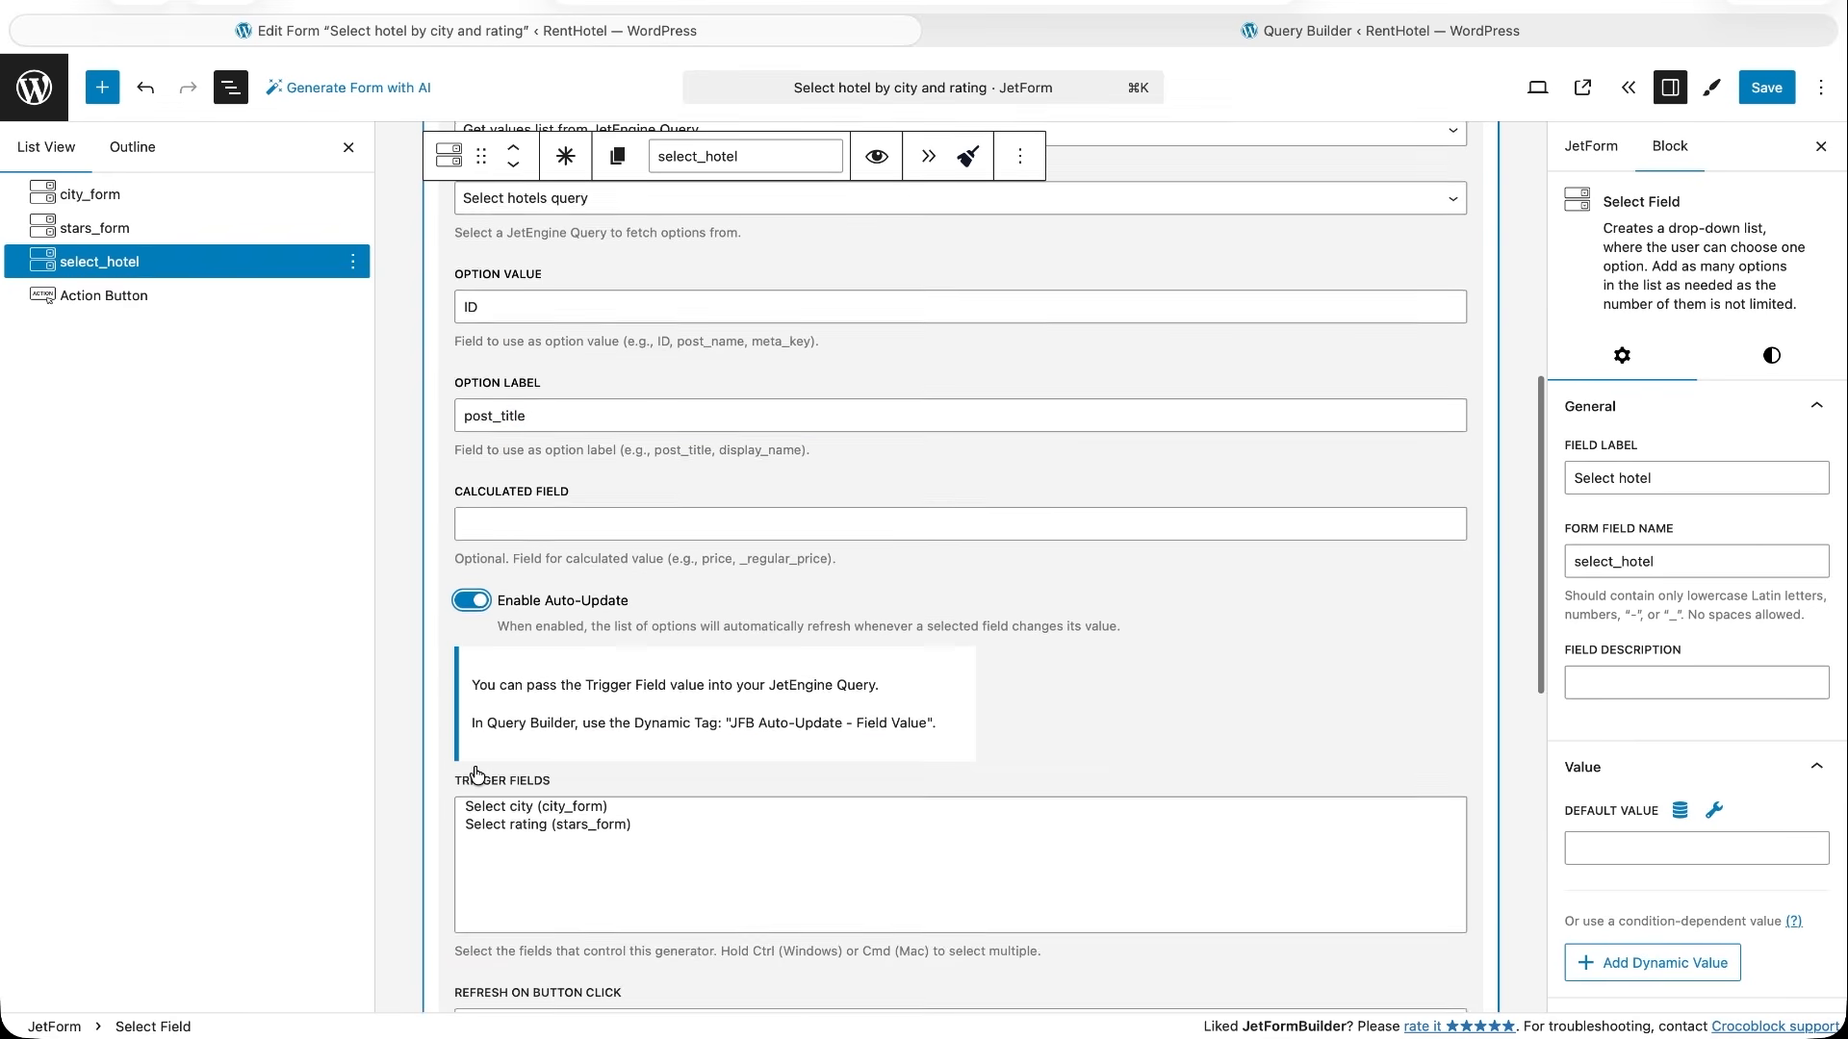
click(508, 751)
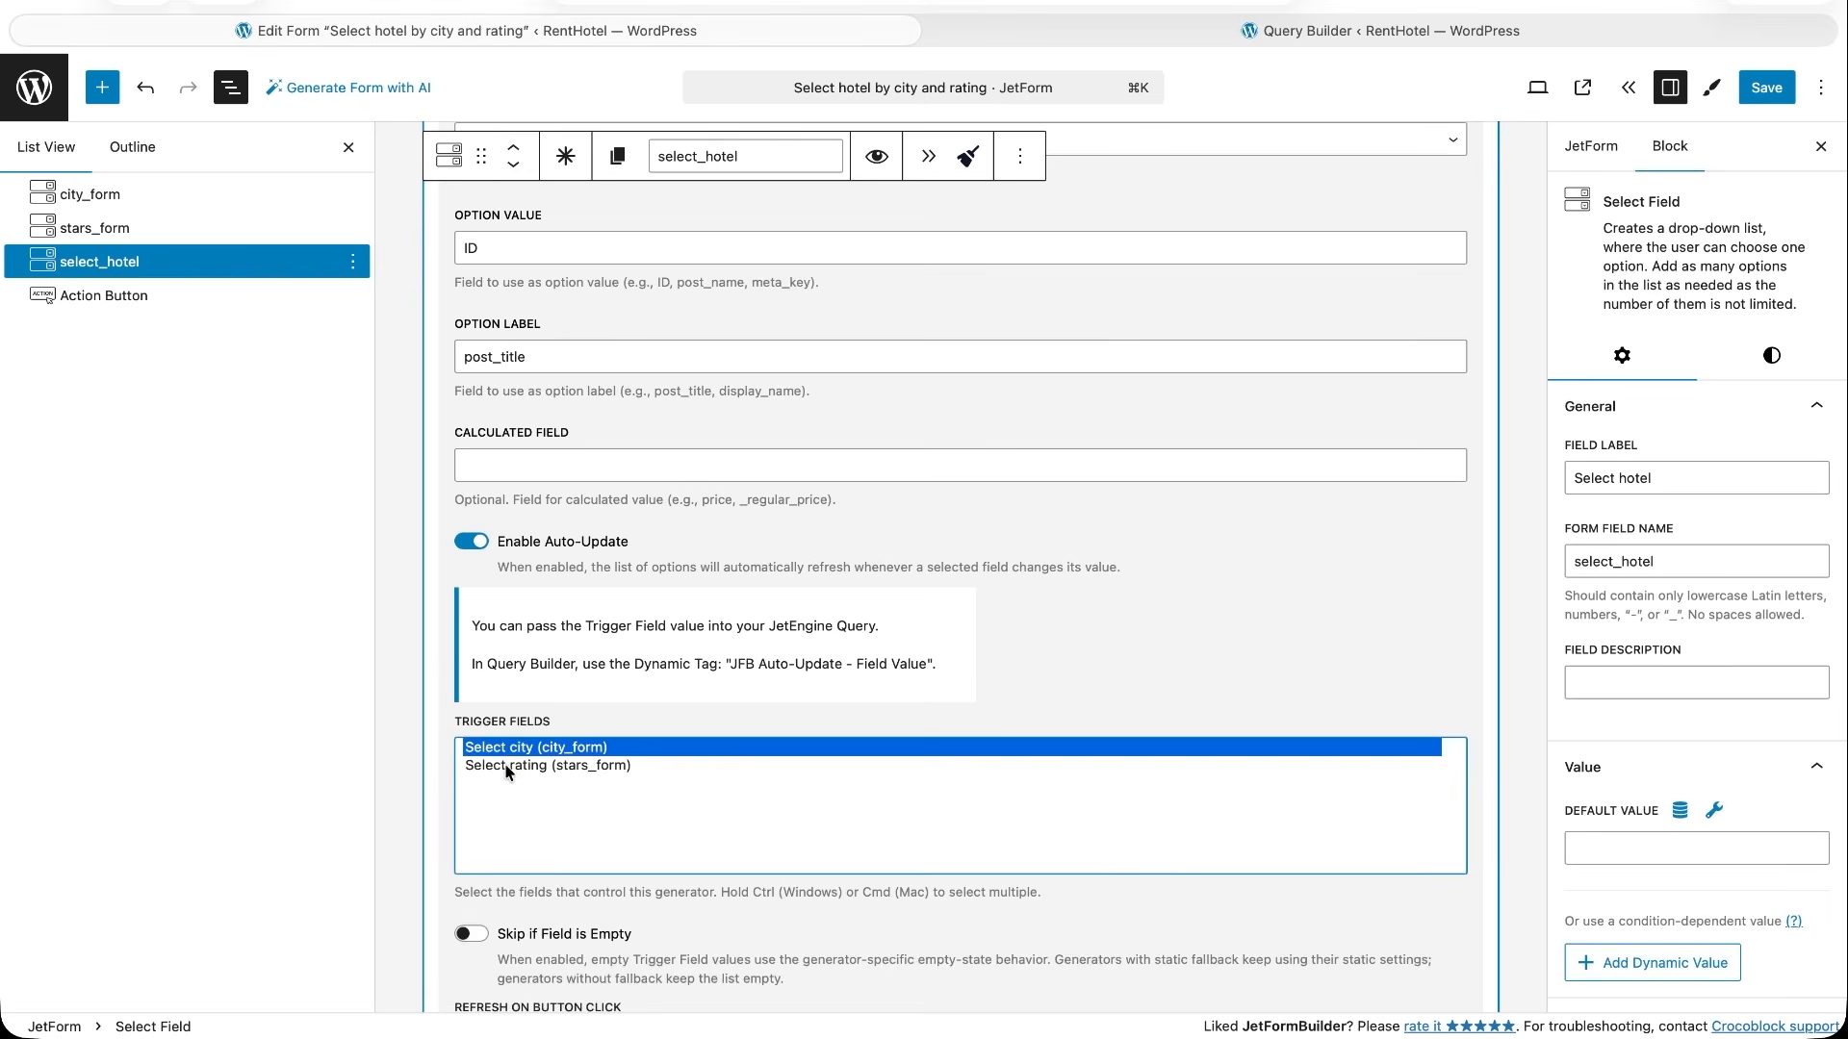
super+click(508, 766)
- Enable Wait for All Fields on the Select hotel field and save the form
scroll(508, 769, down, 3)
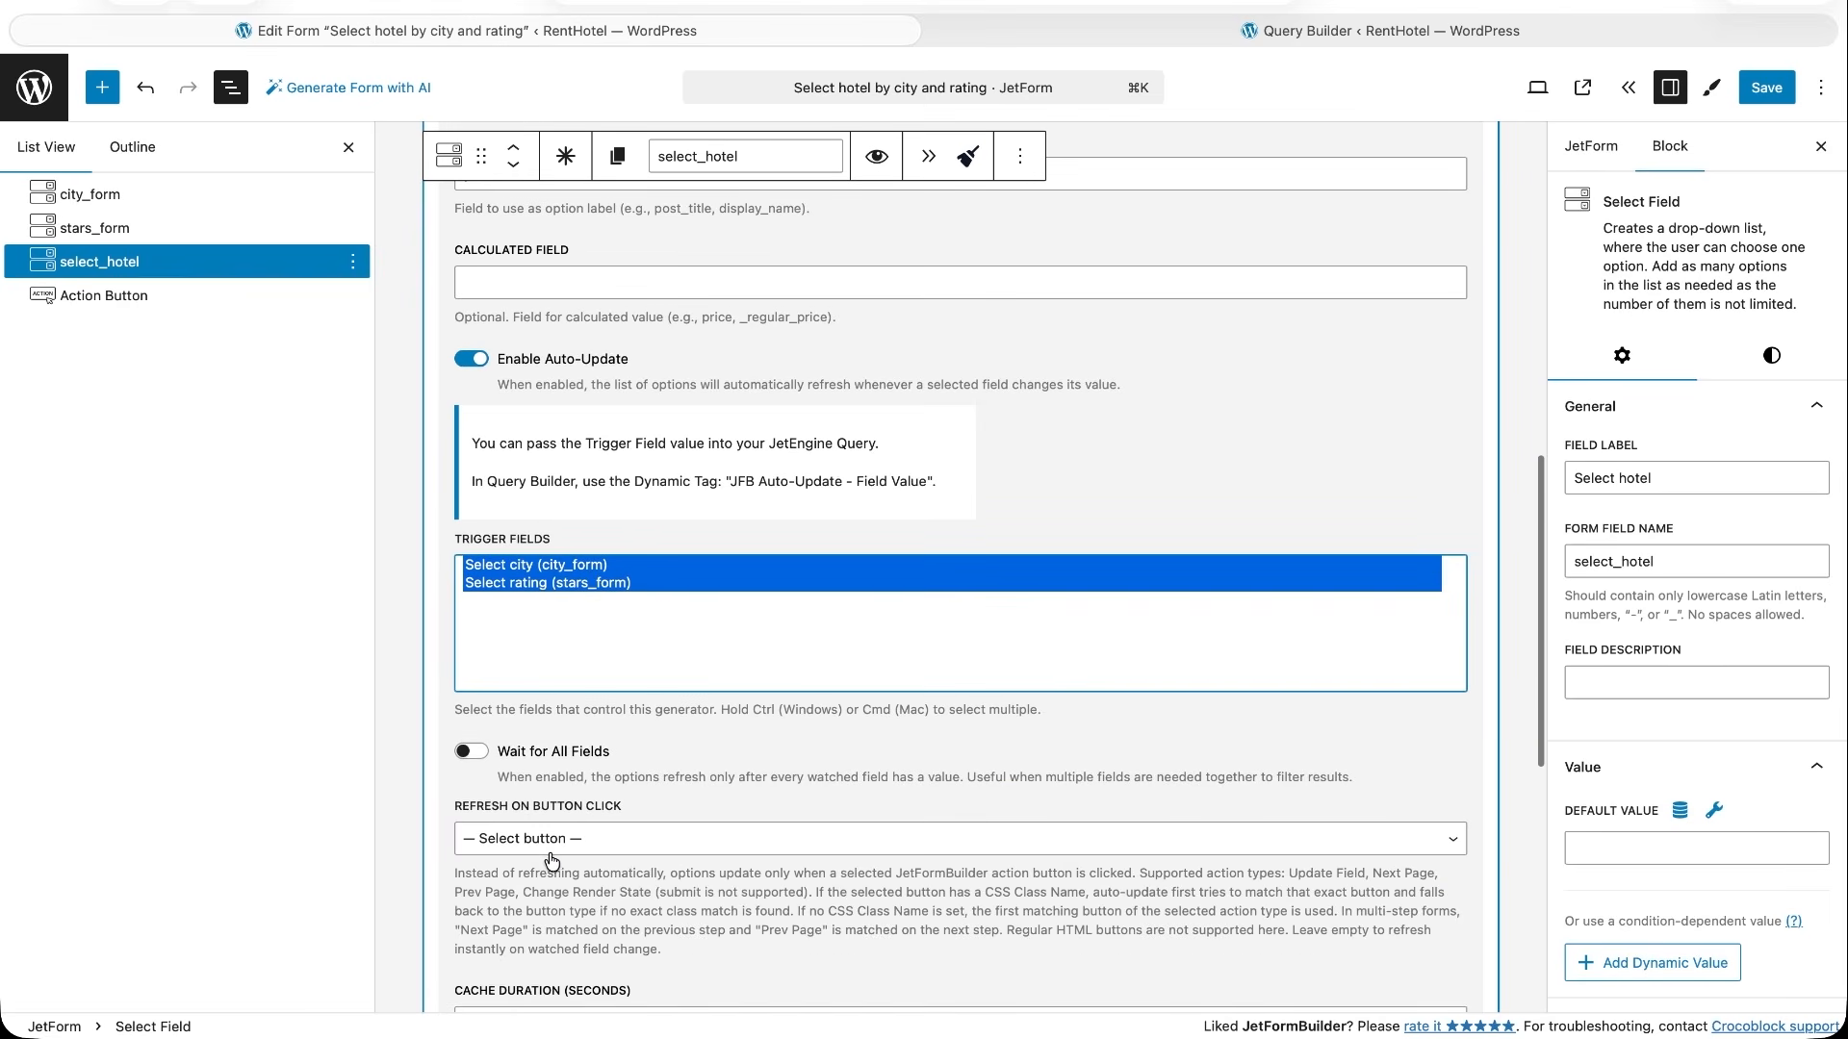
click(476, 754)
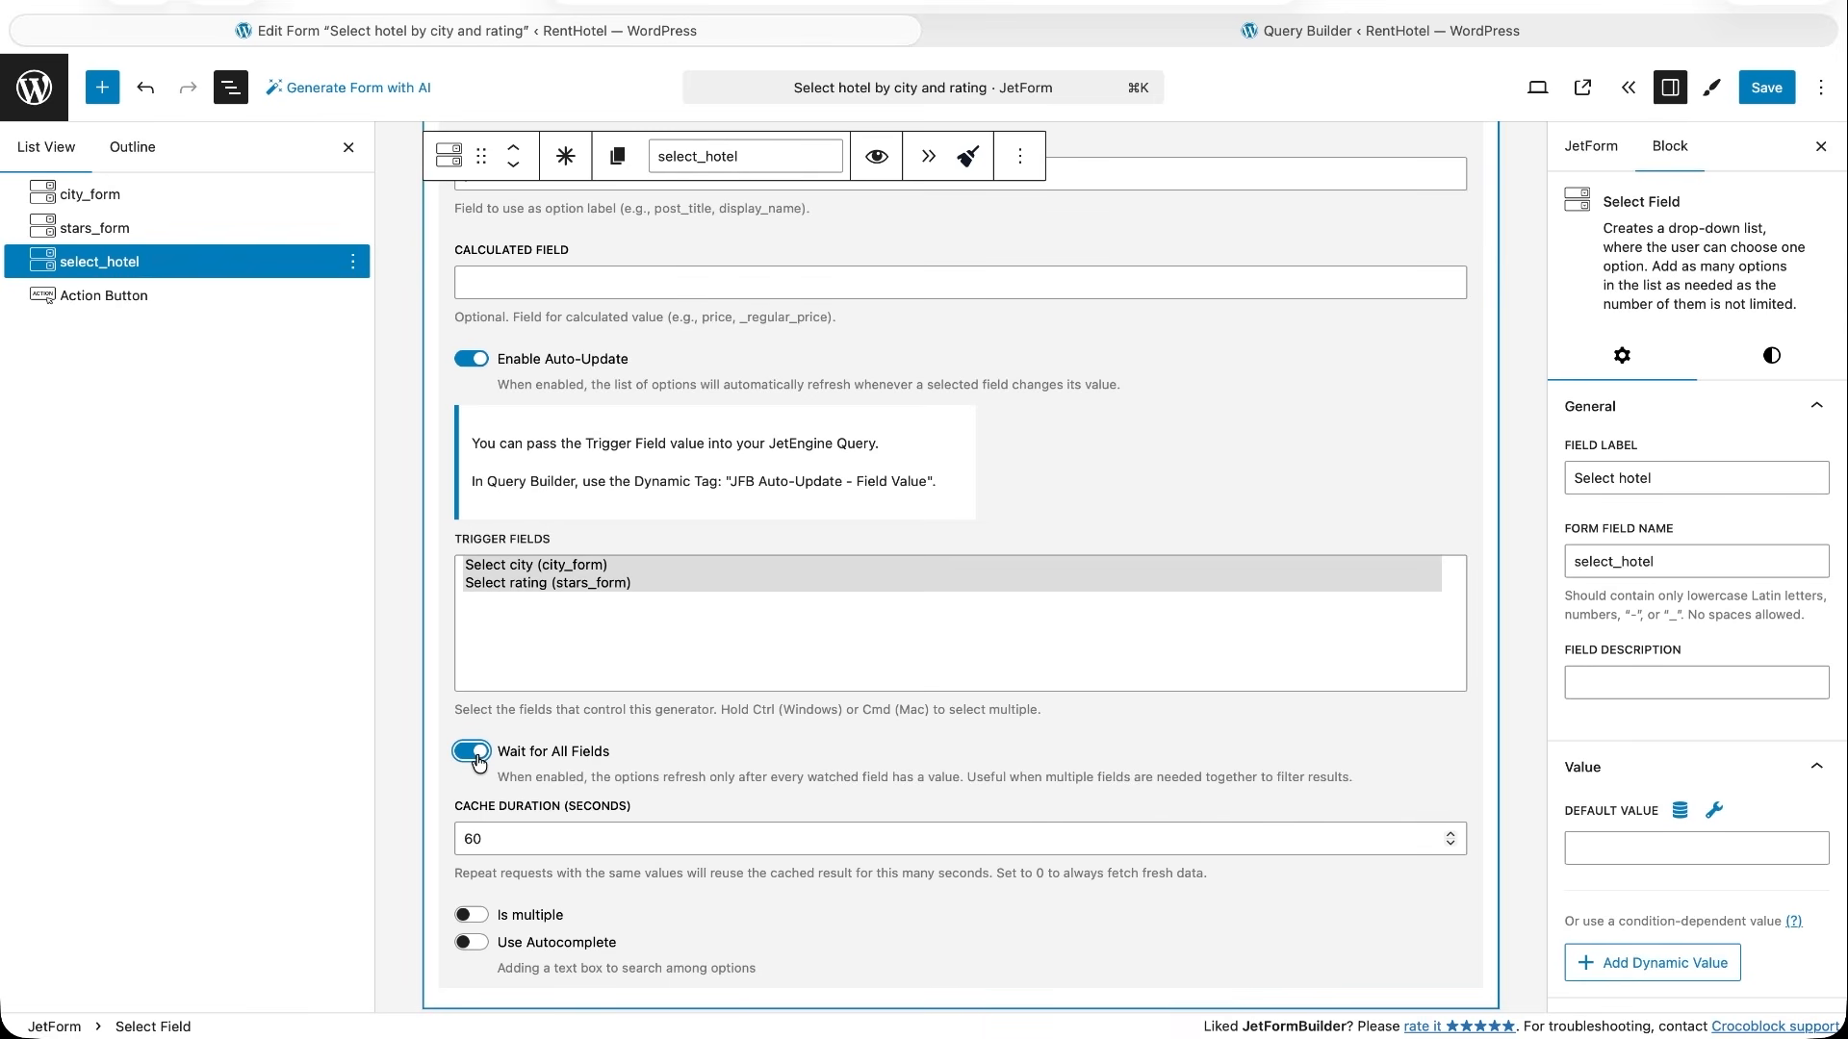
click(1771, 88)
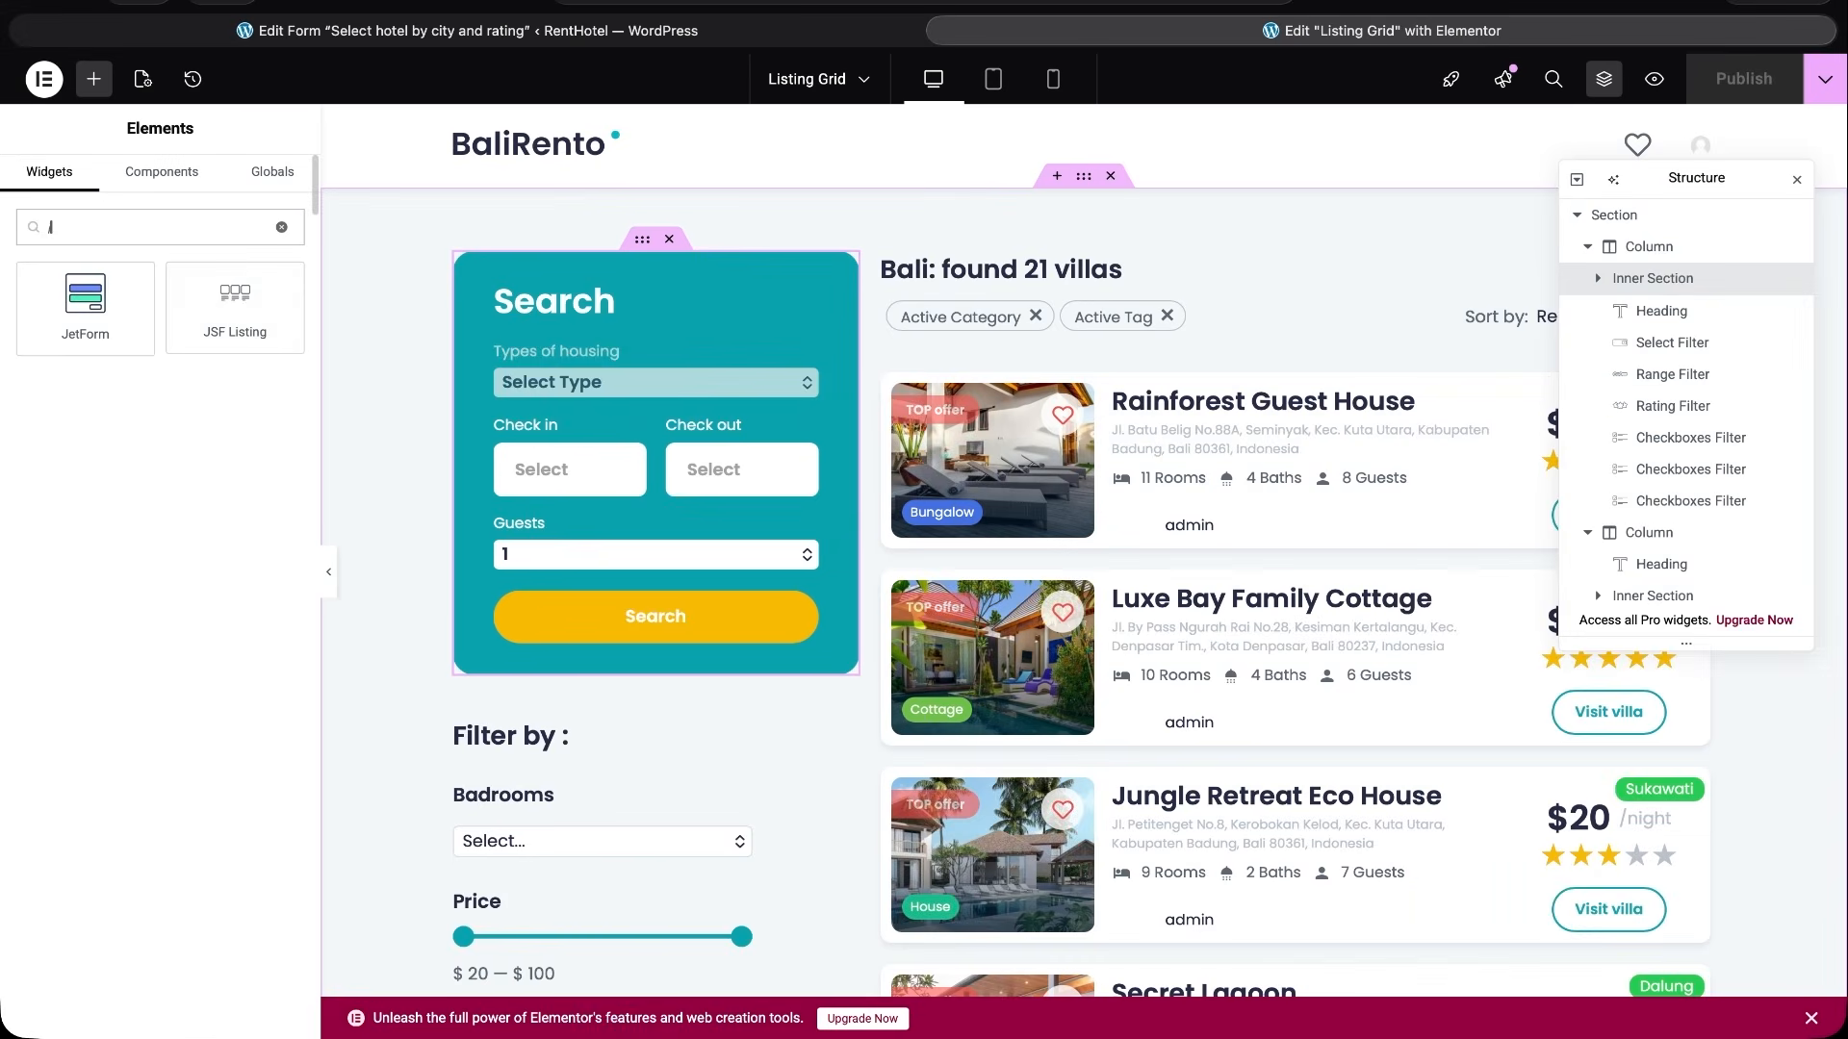
- Add a JetForm widget above the Search block on the Listing Grid page in Elementor and assign the Select hotel by city and rating form
drag(84, 306, 660, 268)
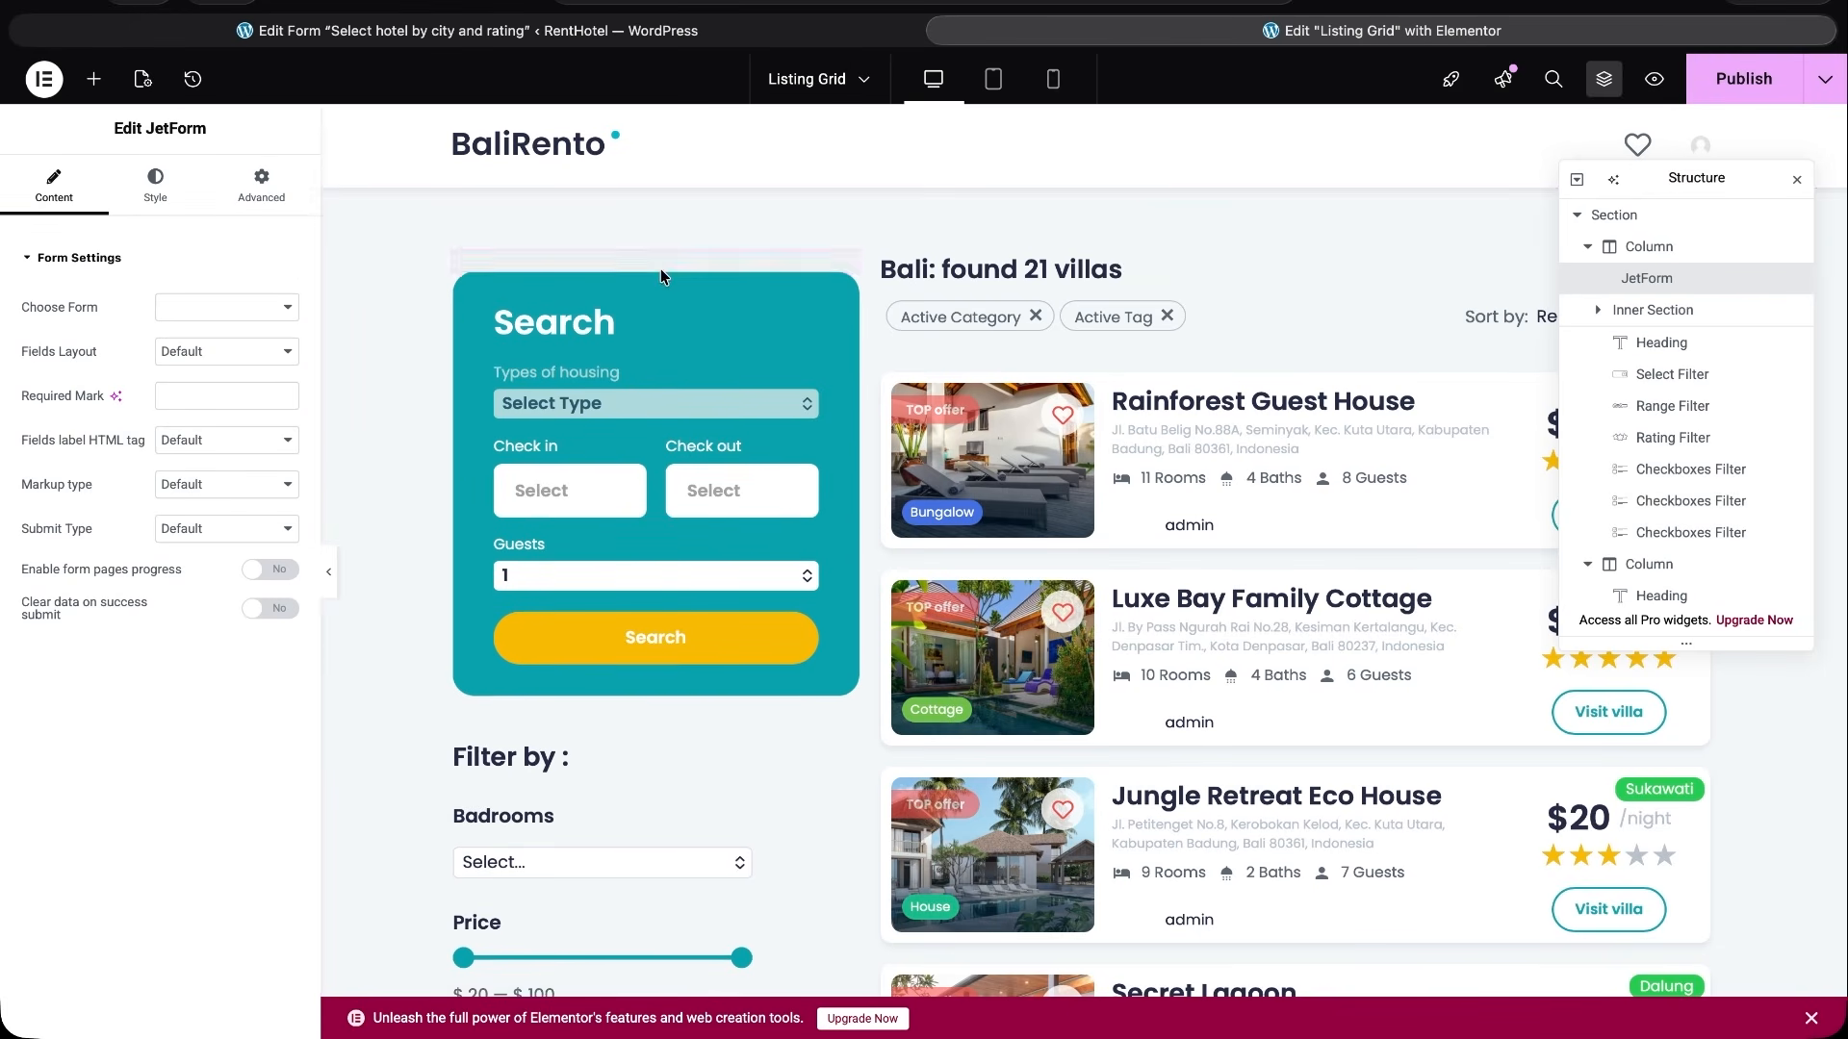
click(285, 307)
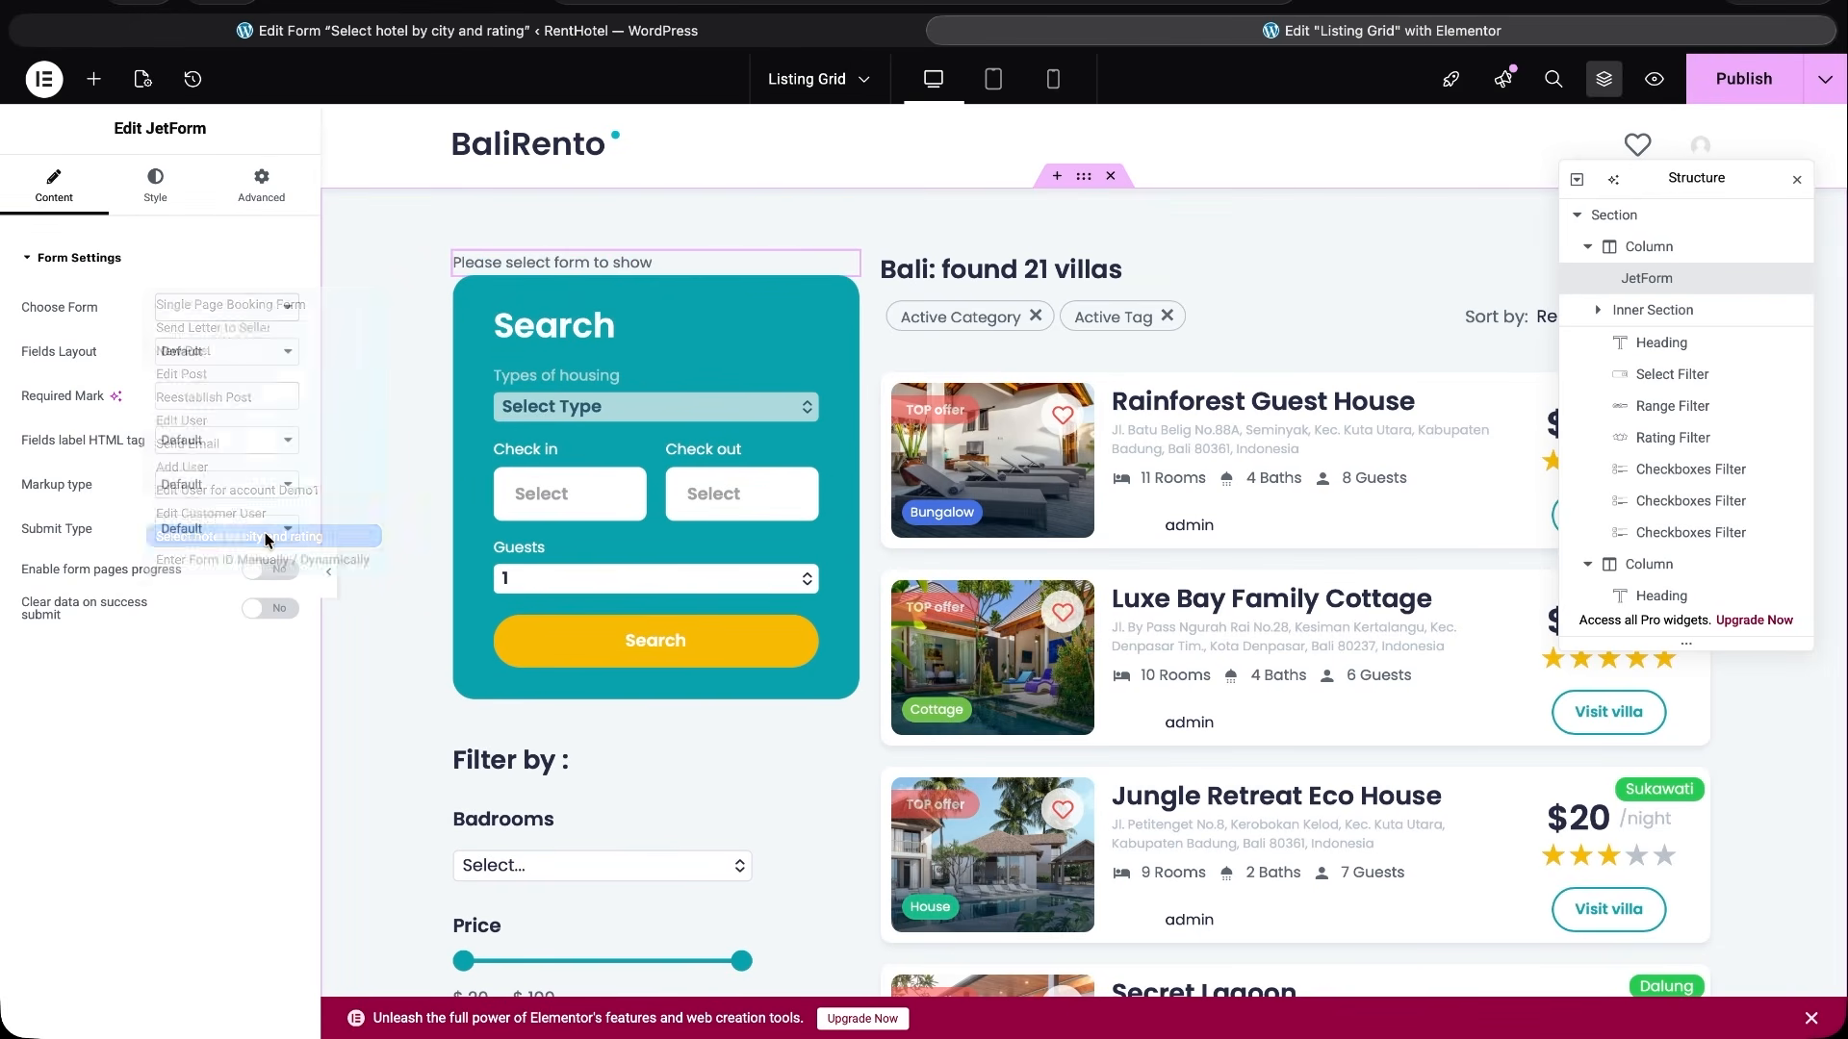
click(269, 537)
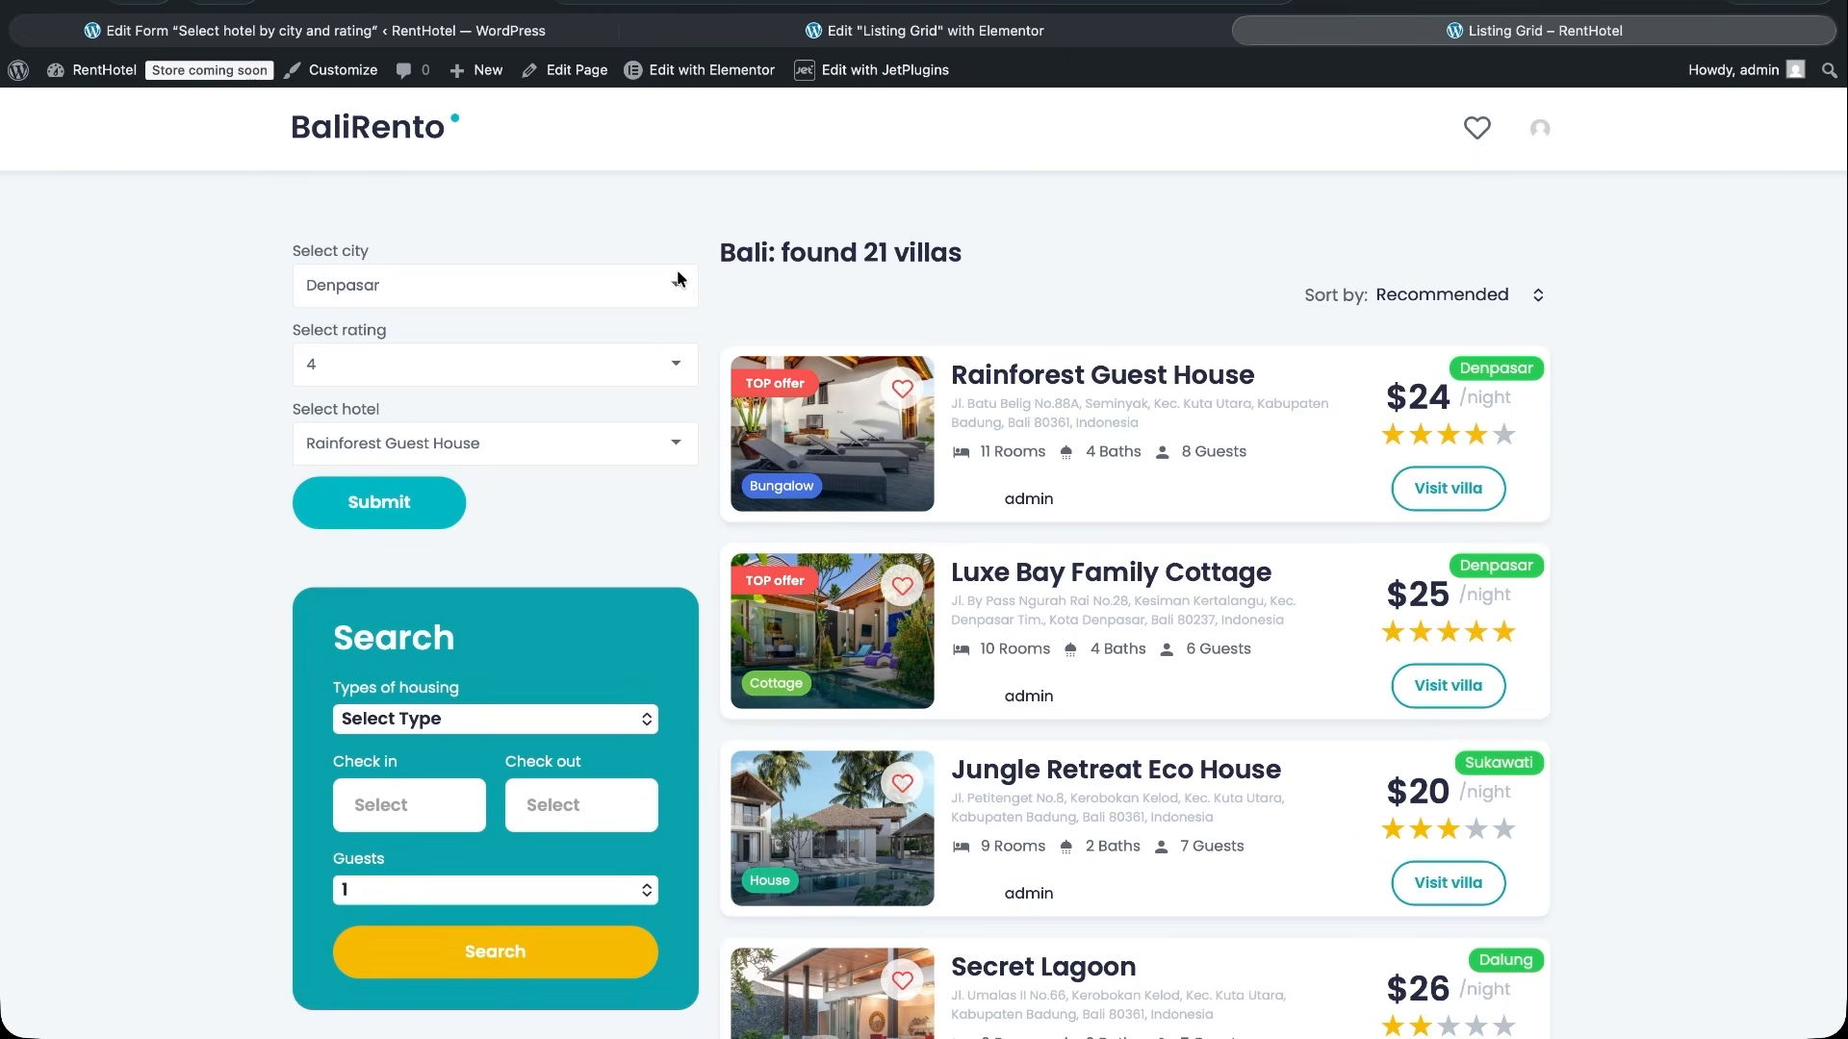
- Test the form on the live Listing Grid page with city Sukawati and rating 3, and check the hotel options
click(685, 287)
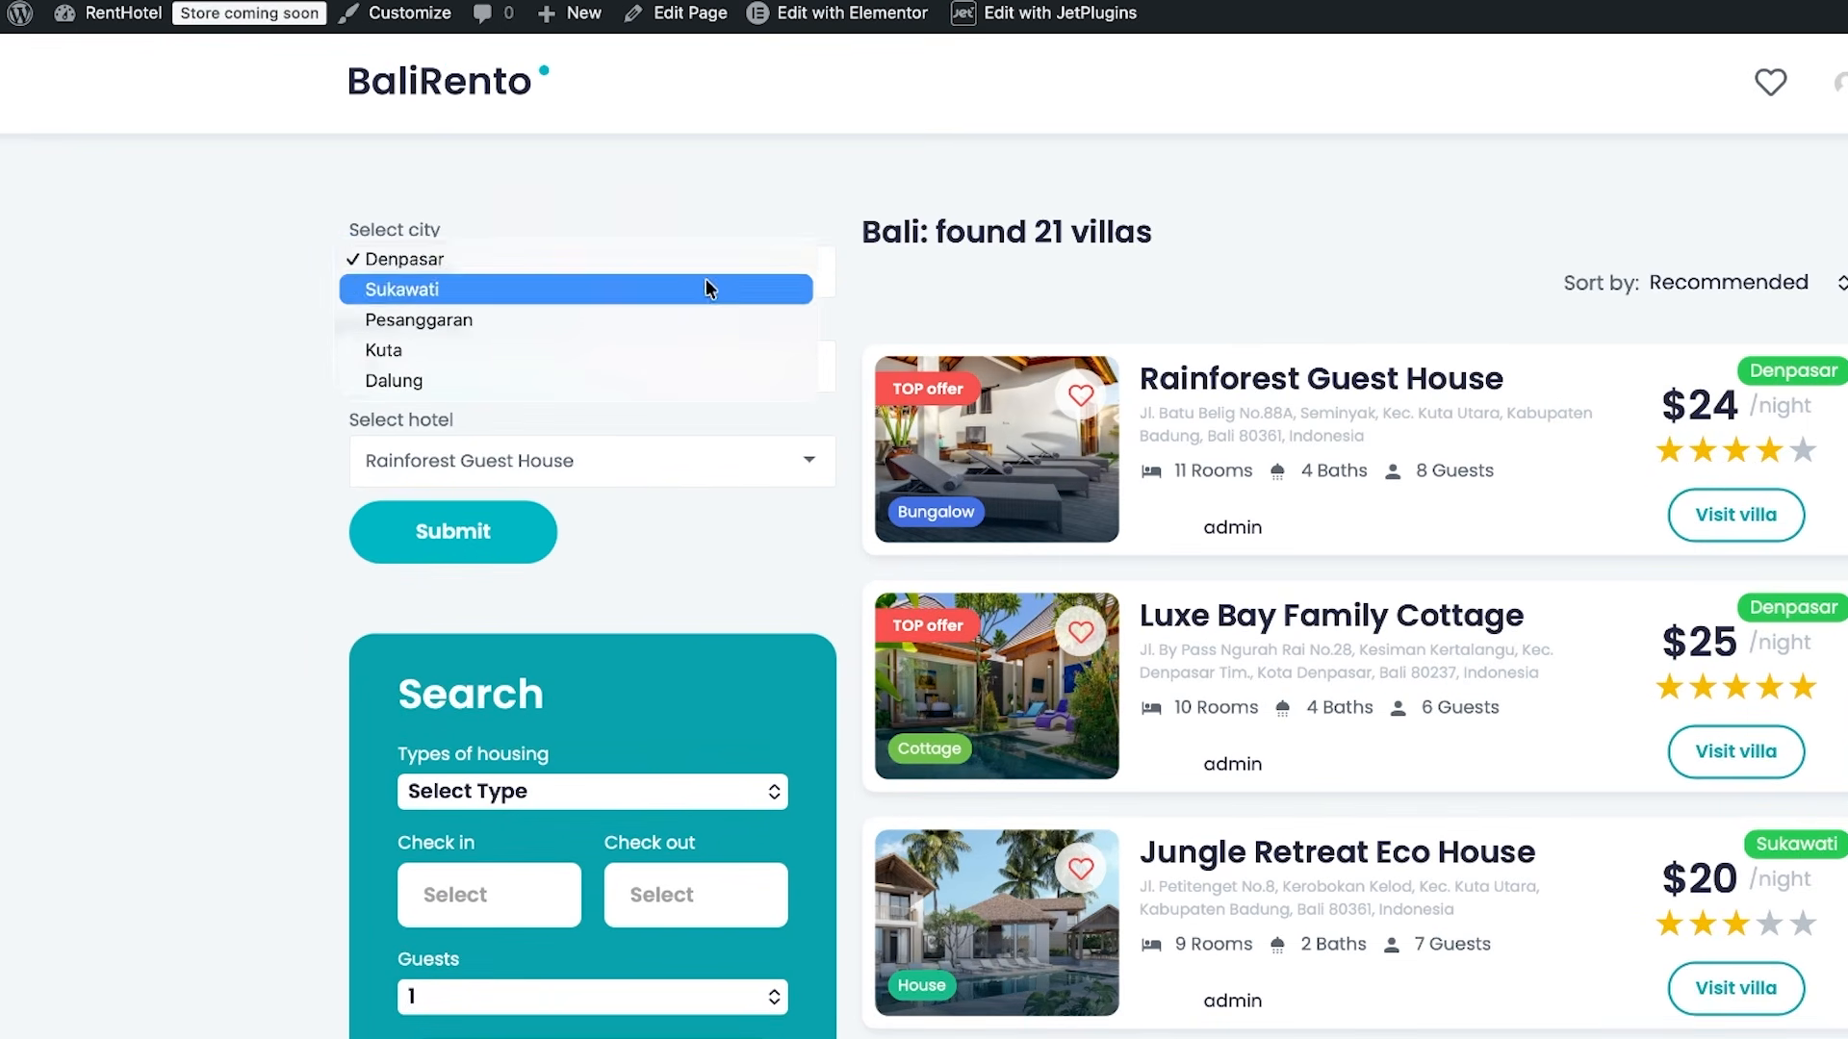
click(625, 297)
click(811, 365)
click(730, 425)
click(732, 454)
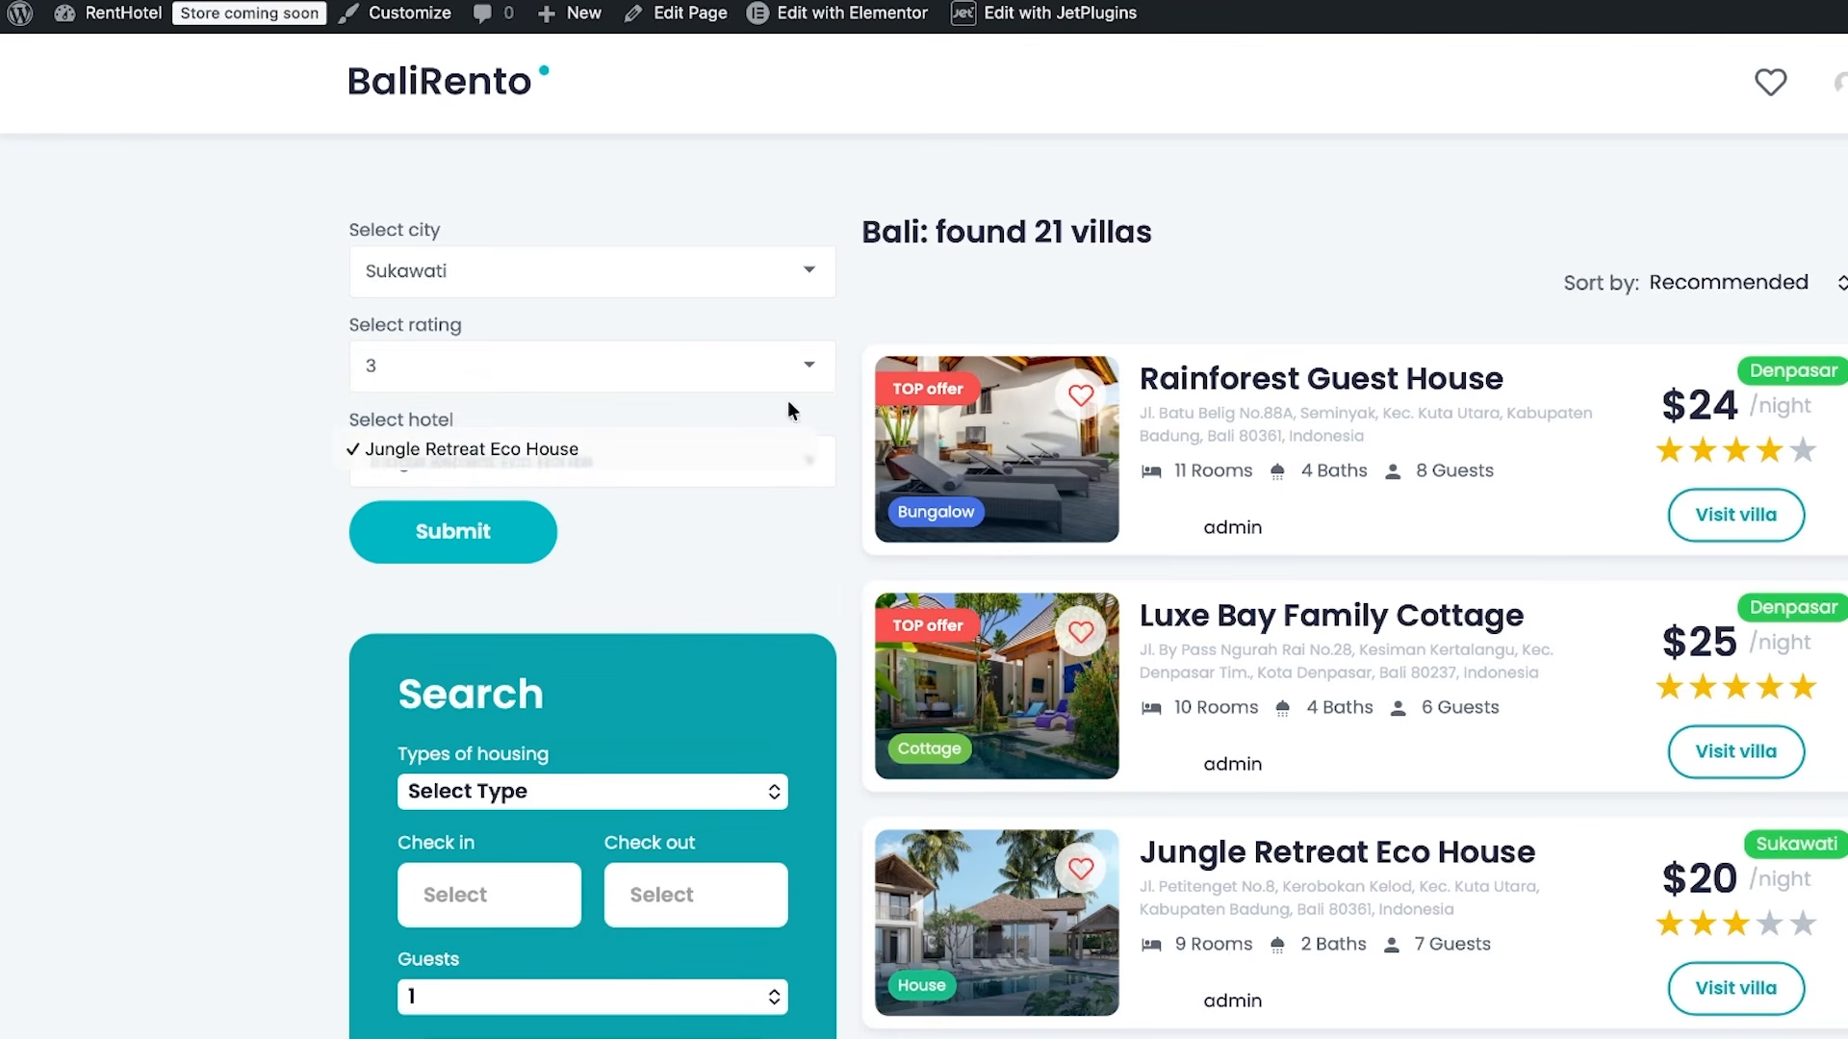
- Test the form with city Dalung and rating 2, and check the hotel options
click(810, 262)
click(810, 262)
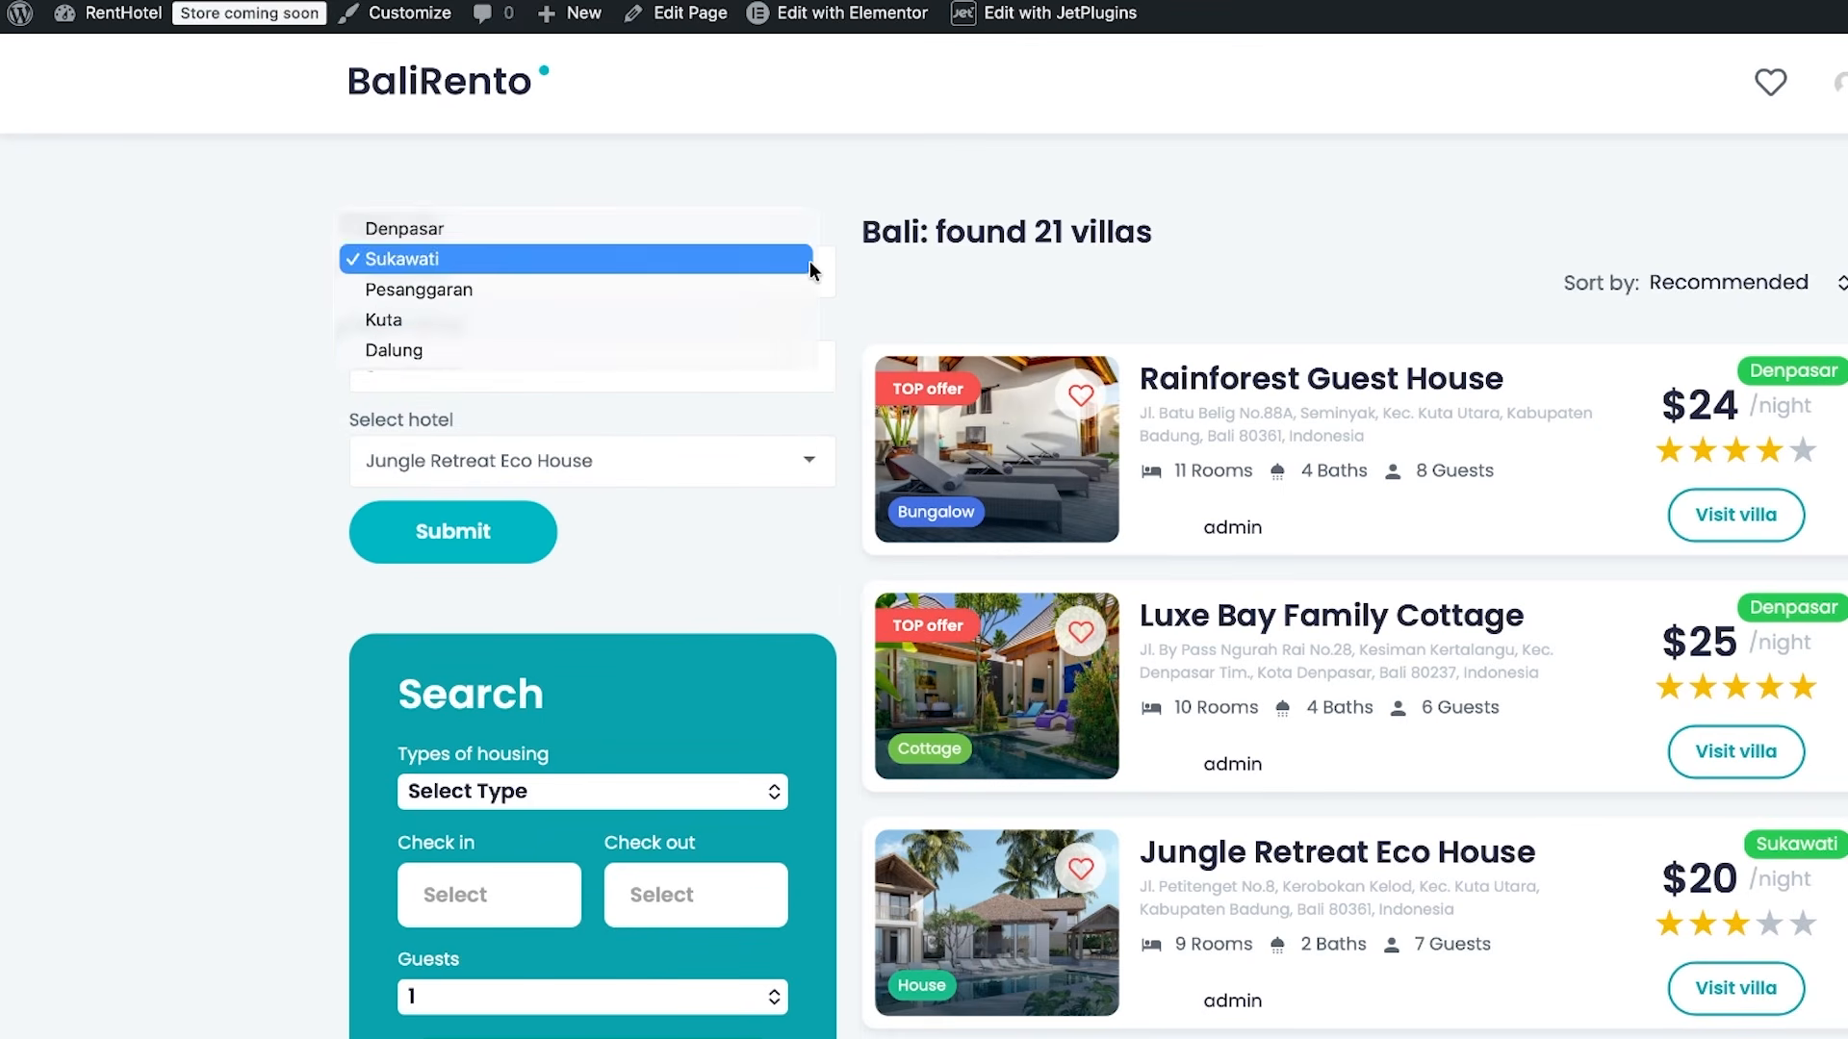
click(718, 348)
click(759, 370)
click(753, 373)
click(676, 466)
click(675, 466)
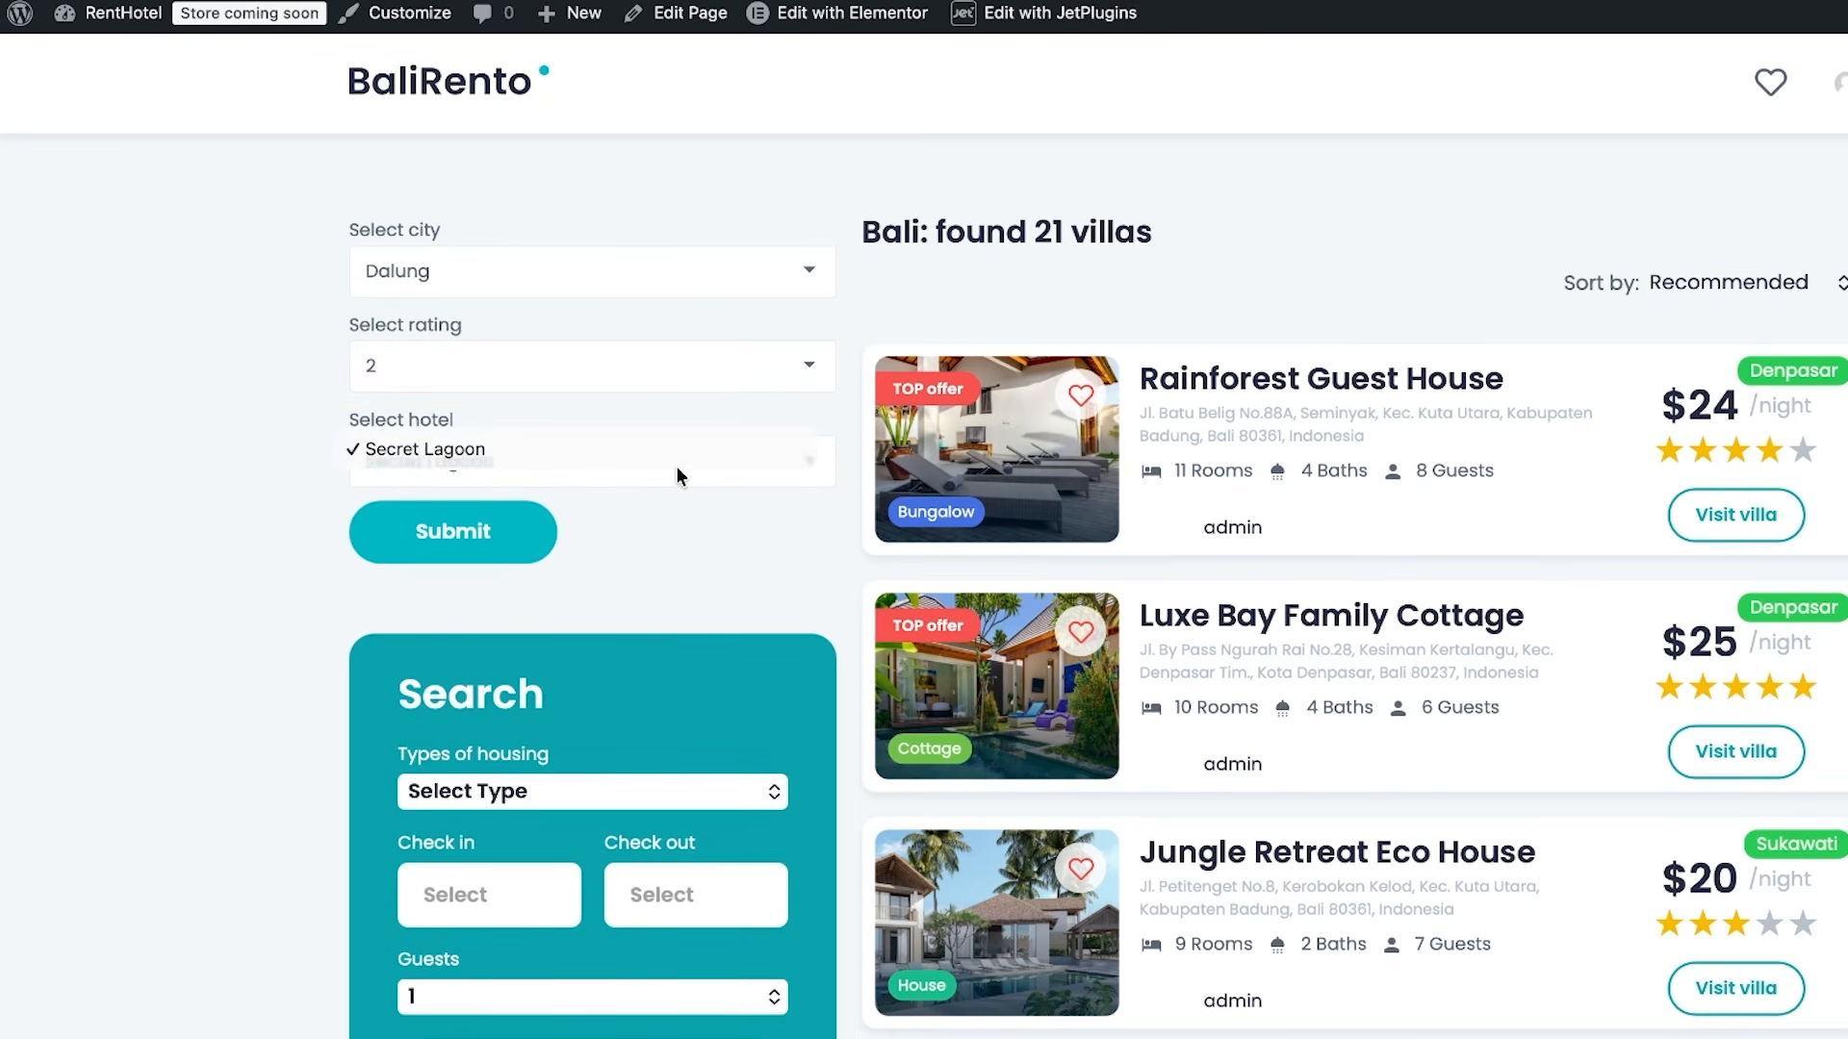
- Switch the city to Denpasar, choose another rating, and check the hotel options
click(641, 271)
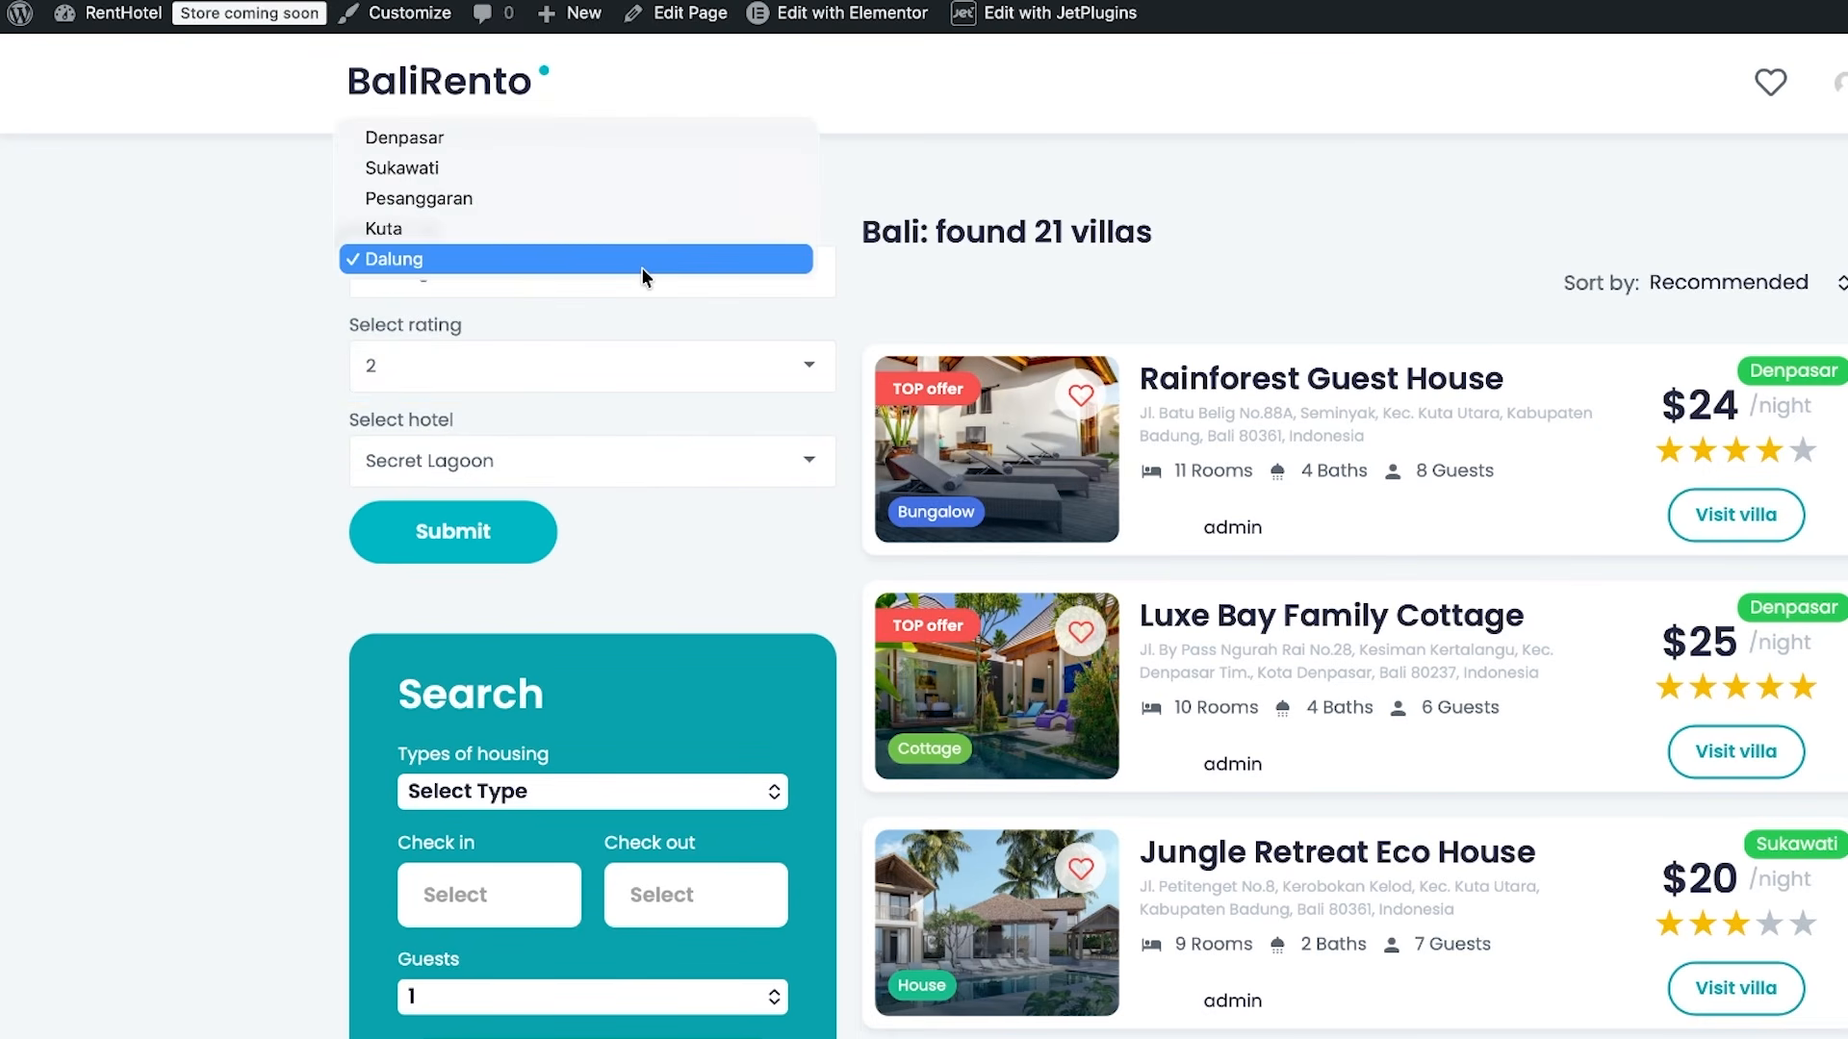
click(569, 136)
click(580, 371)
click(552, 258)
click(579, 458)
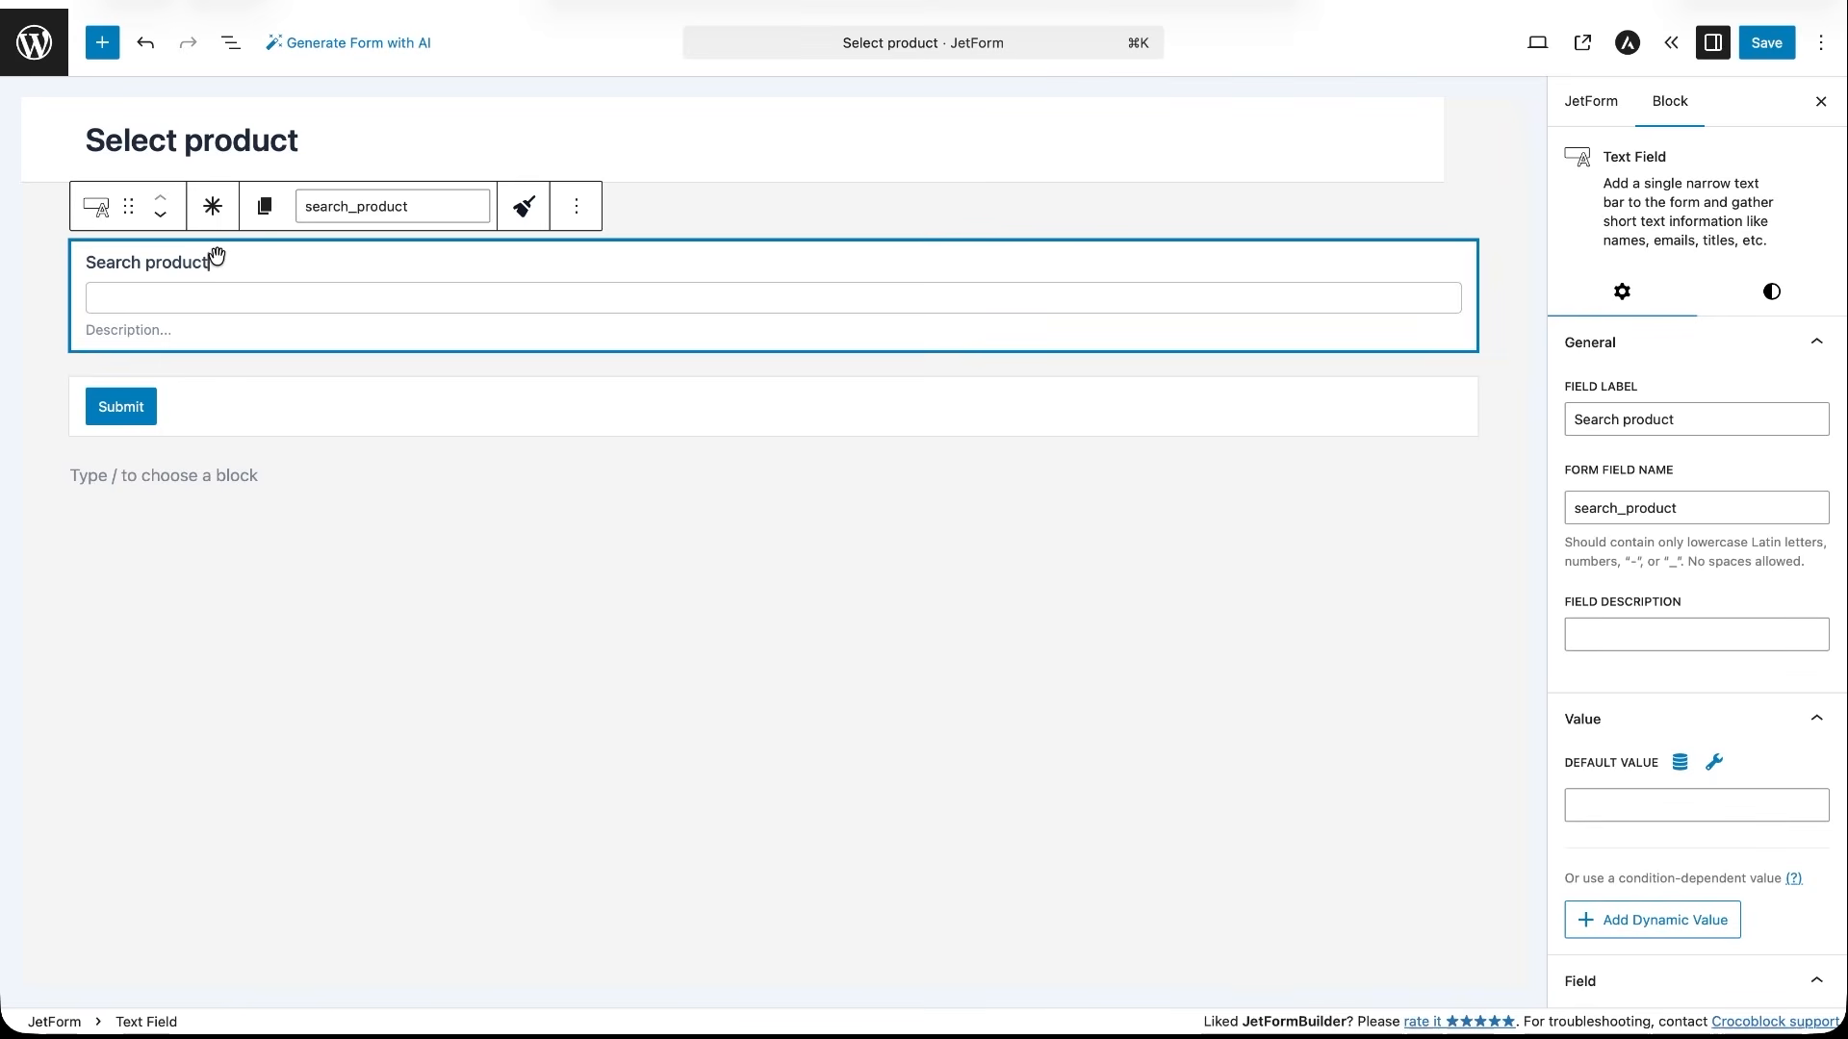
- In the Select product form, insert a Select Field below the Search product field and label it Select
click(103, 43)
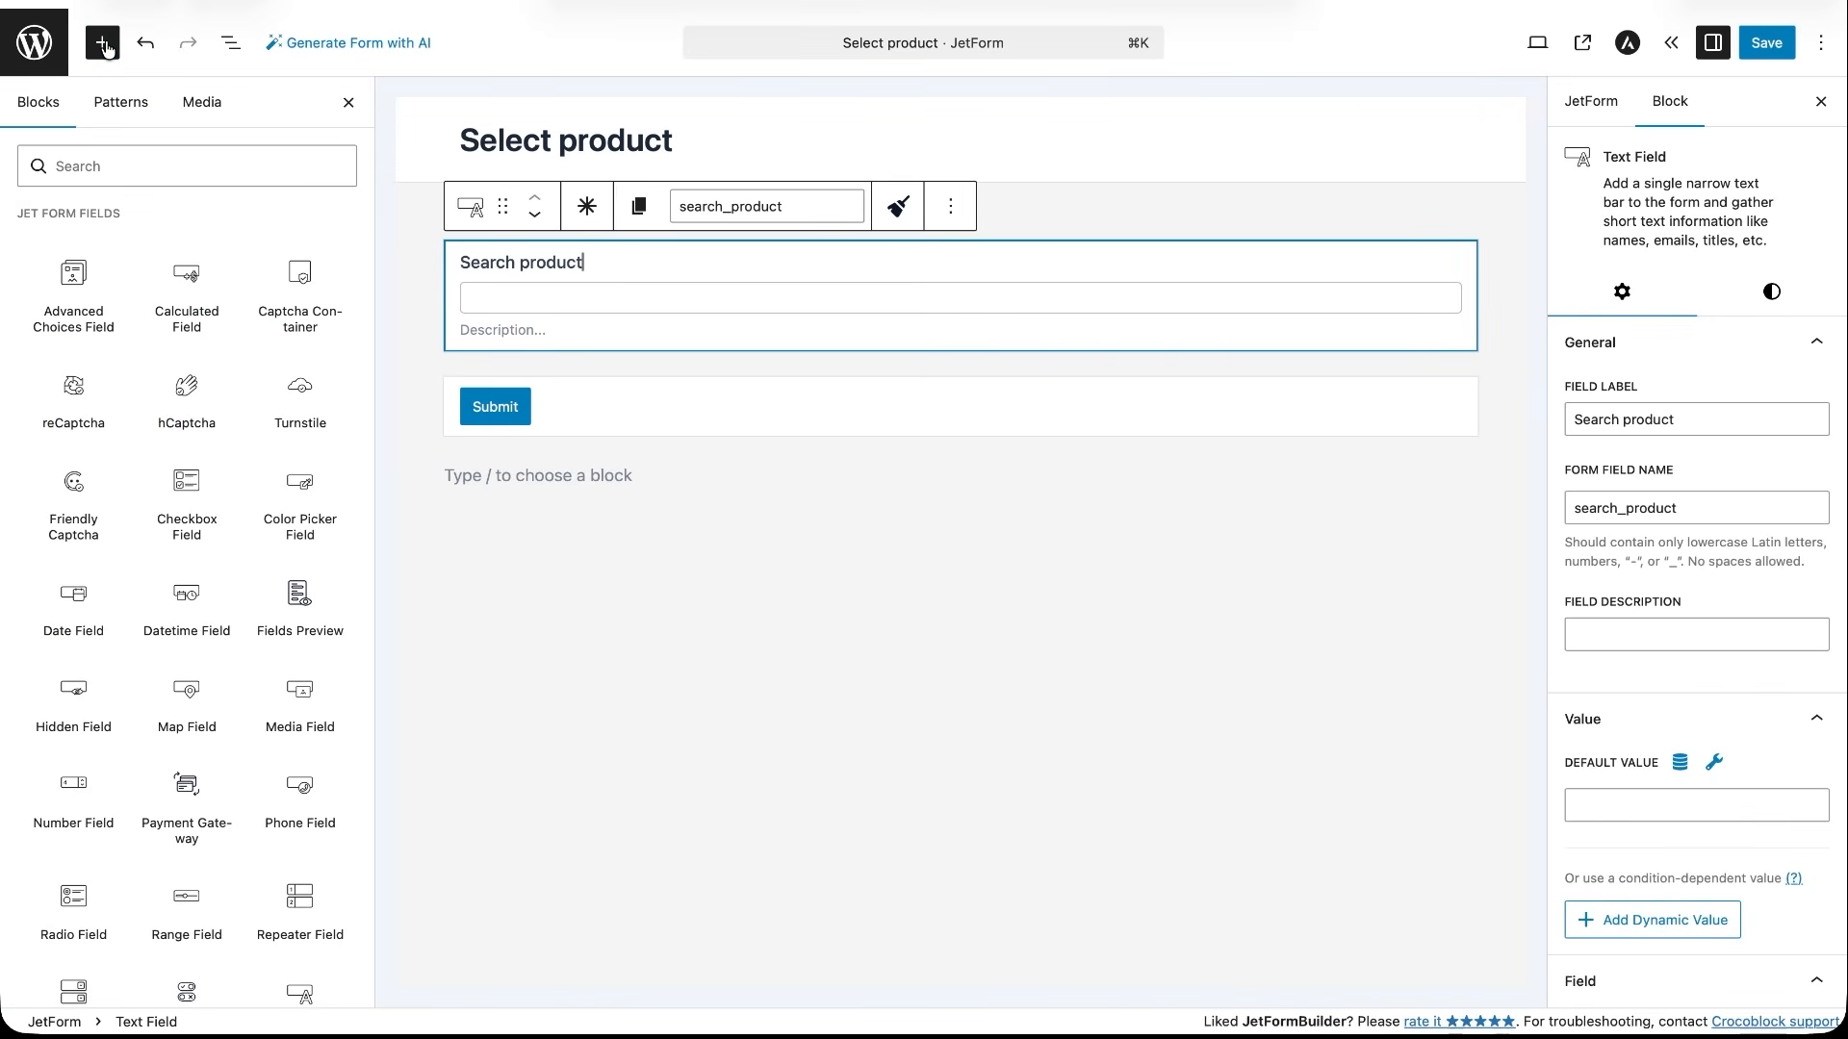
click(124, 166)
text(select)
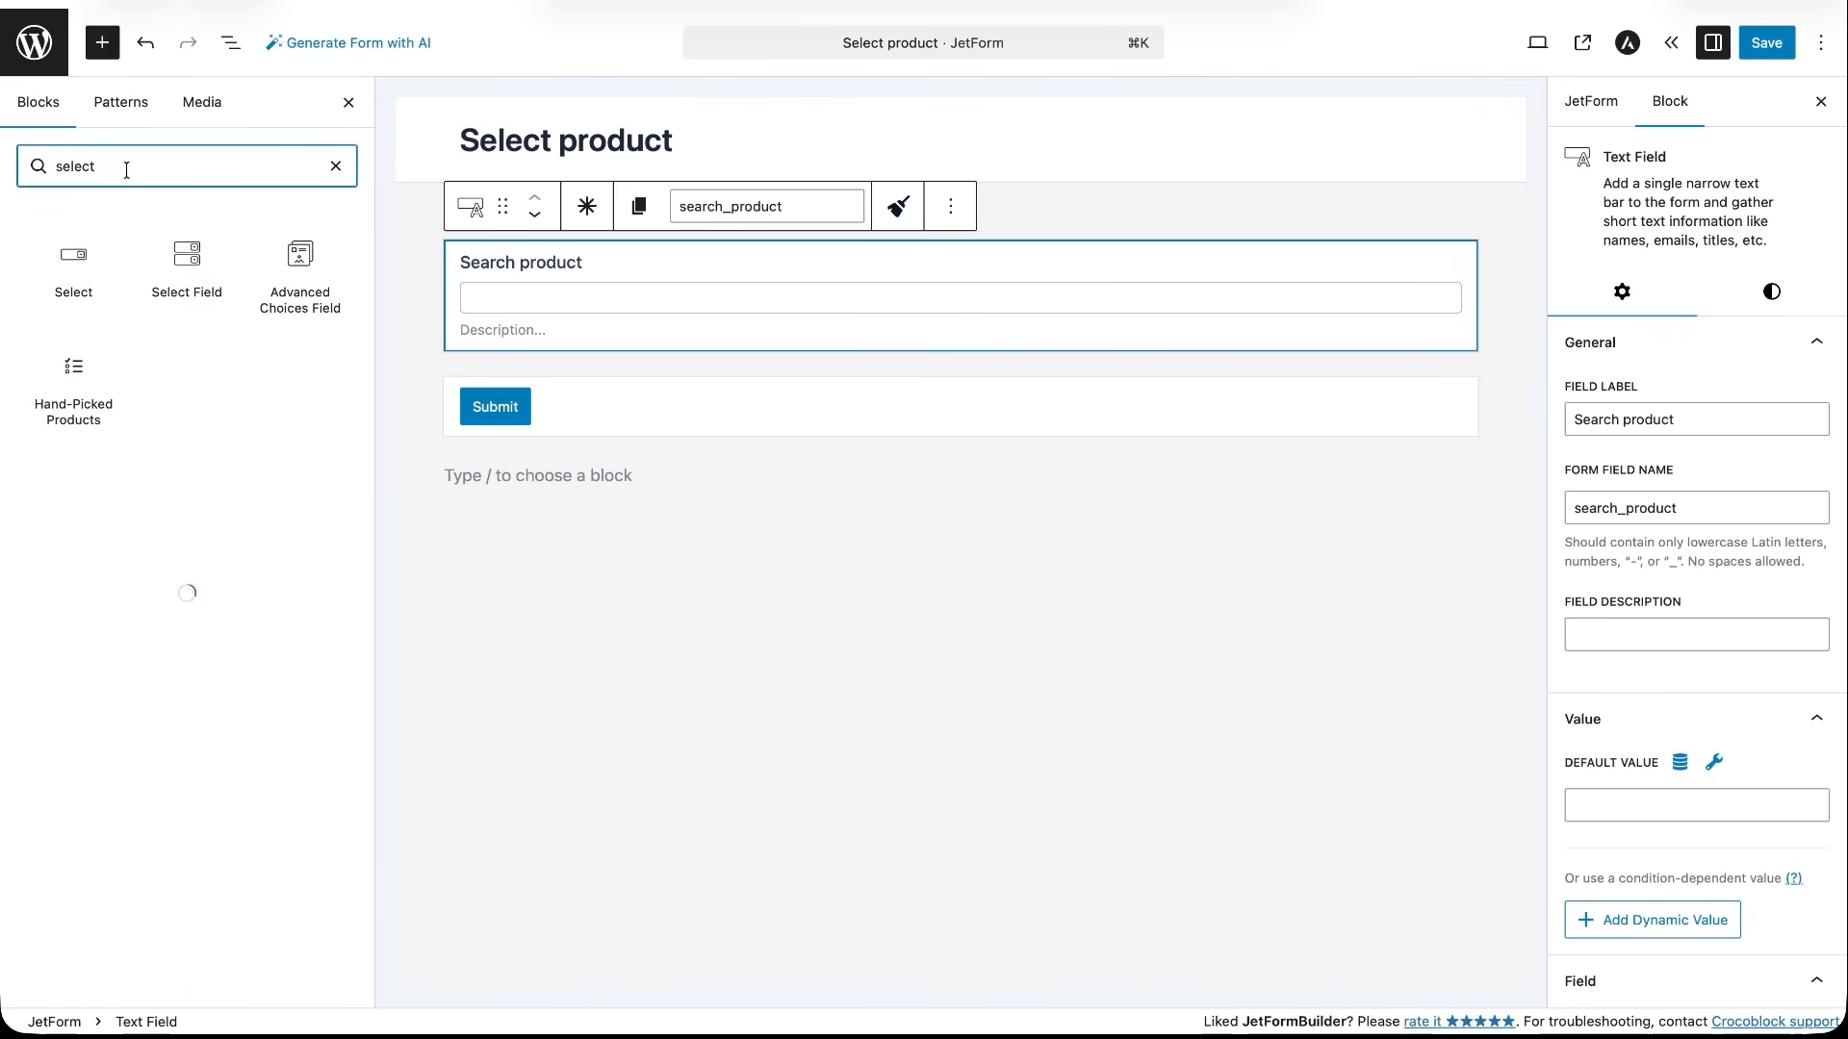
drag(187, 255, 709, 363)
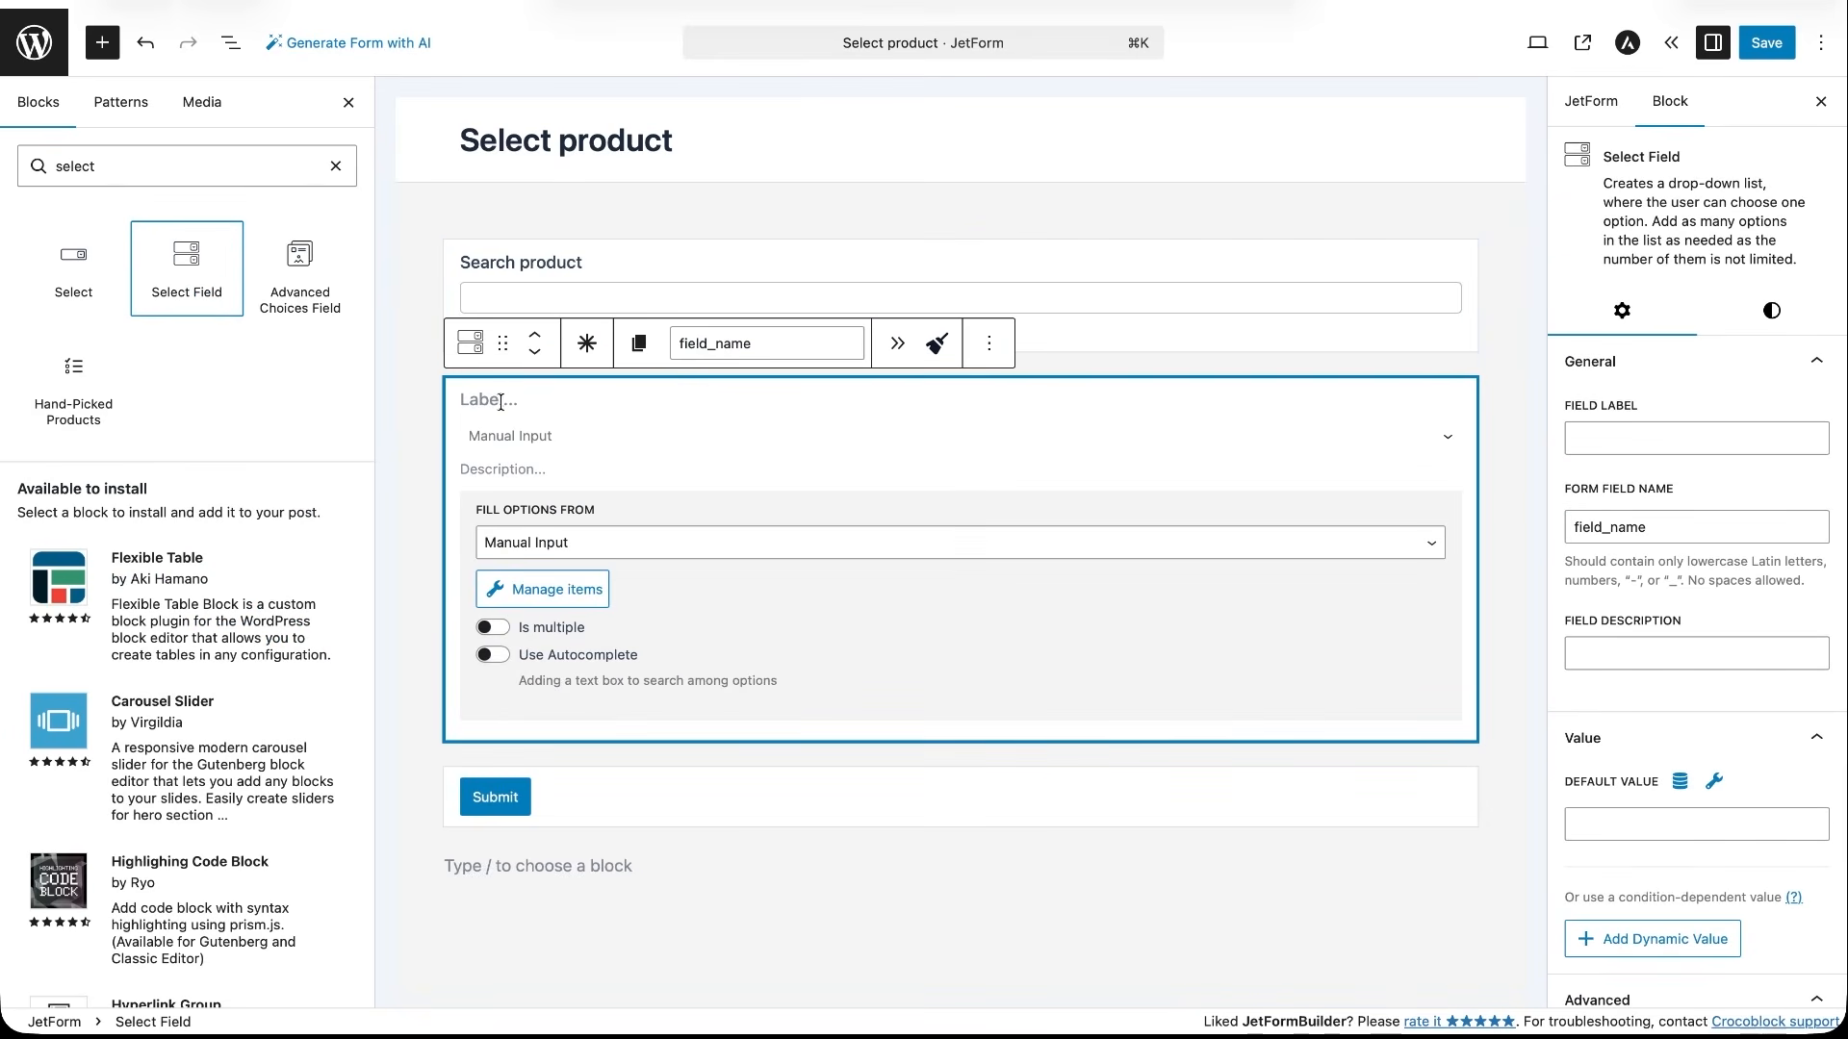
- Fill the Select field's options with Generate Dynamically, using the Get values list from REST API generator function
click(940, 540)
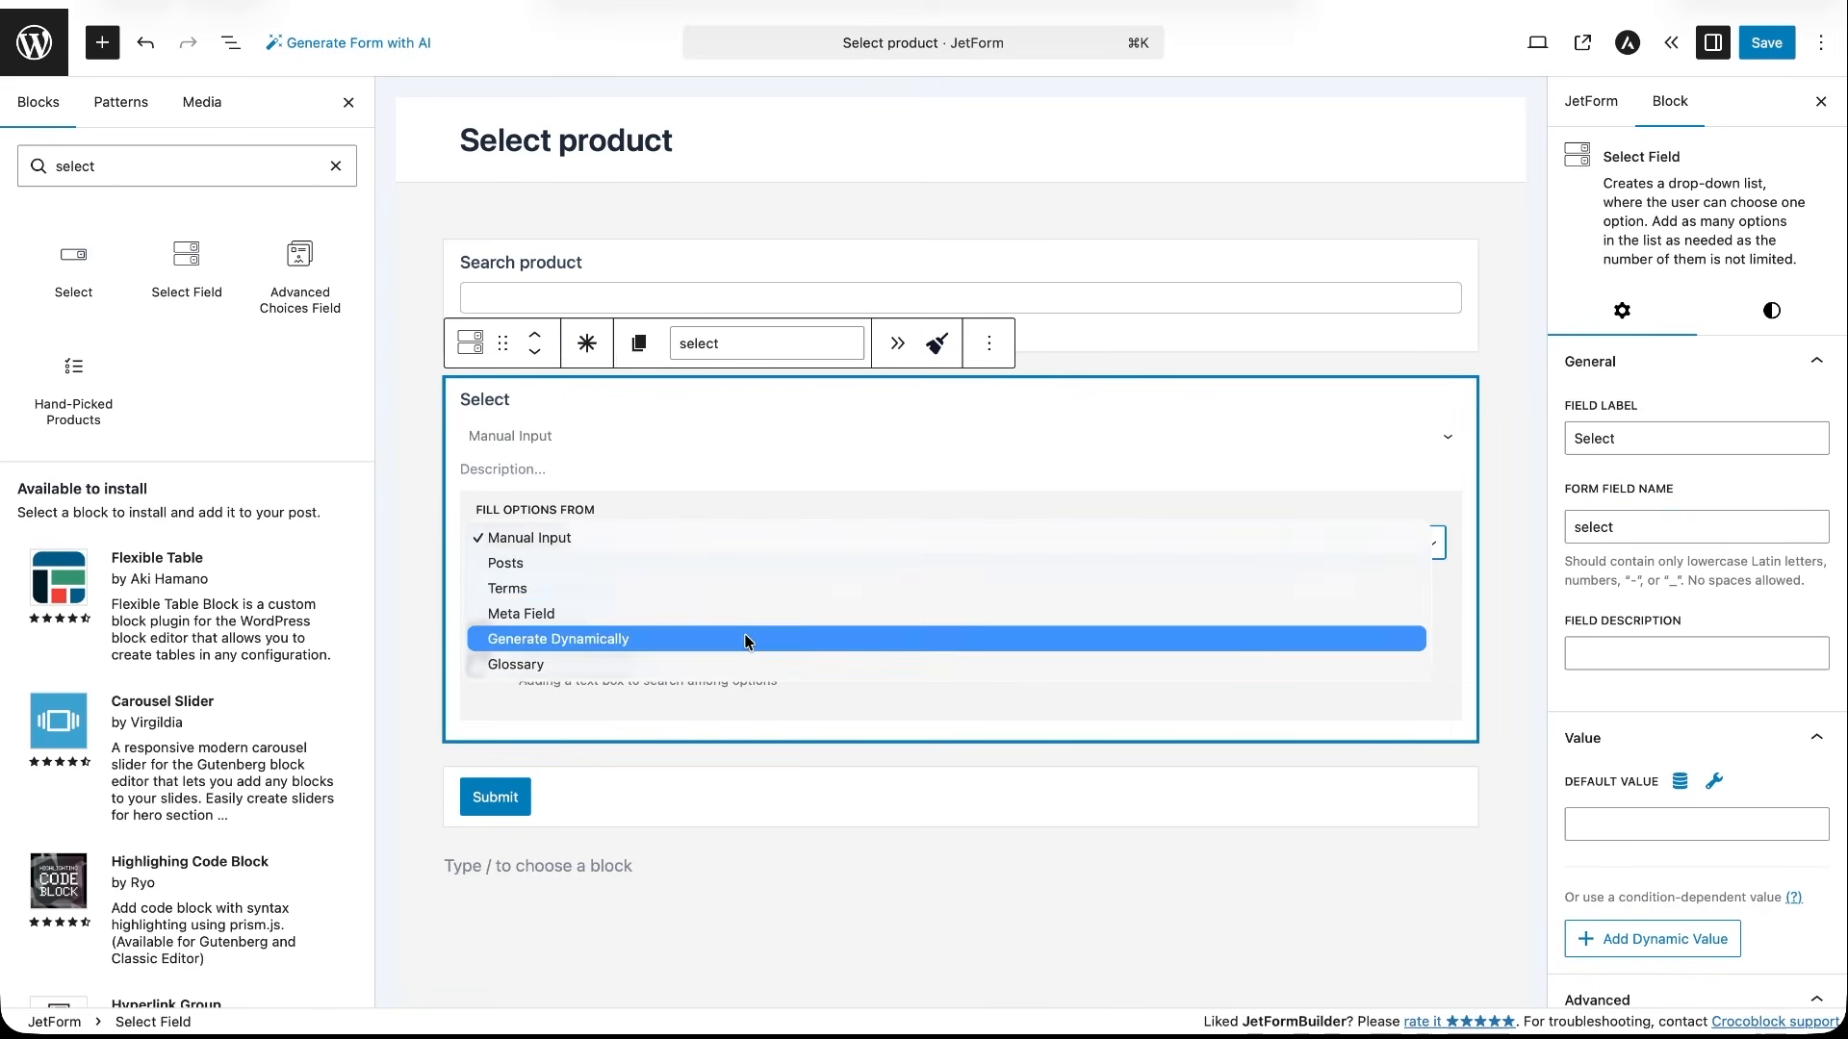
click(747, 640)
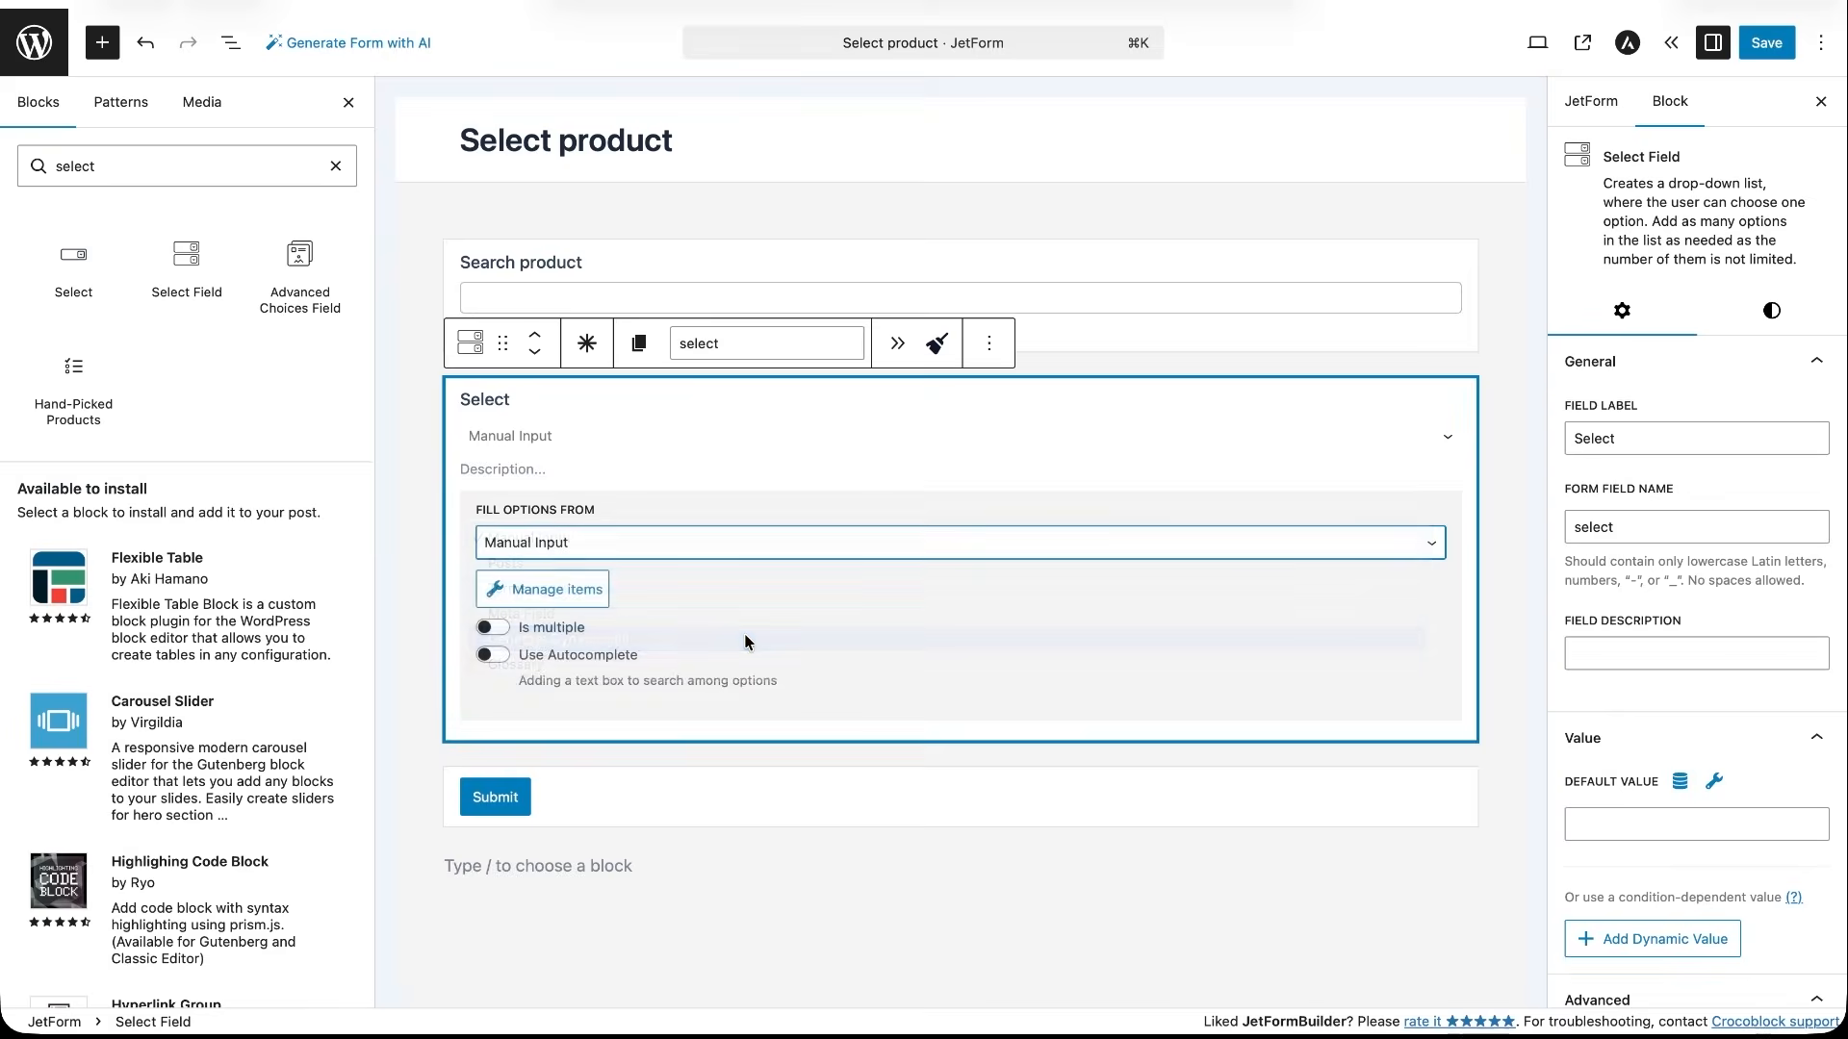
click(666, 669)
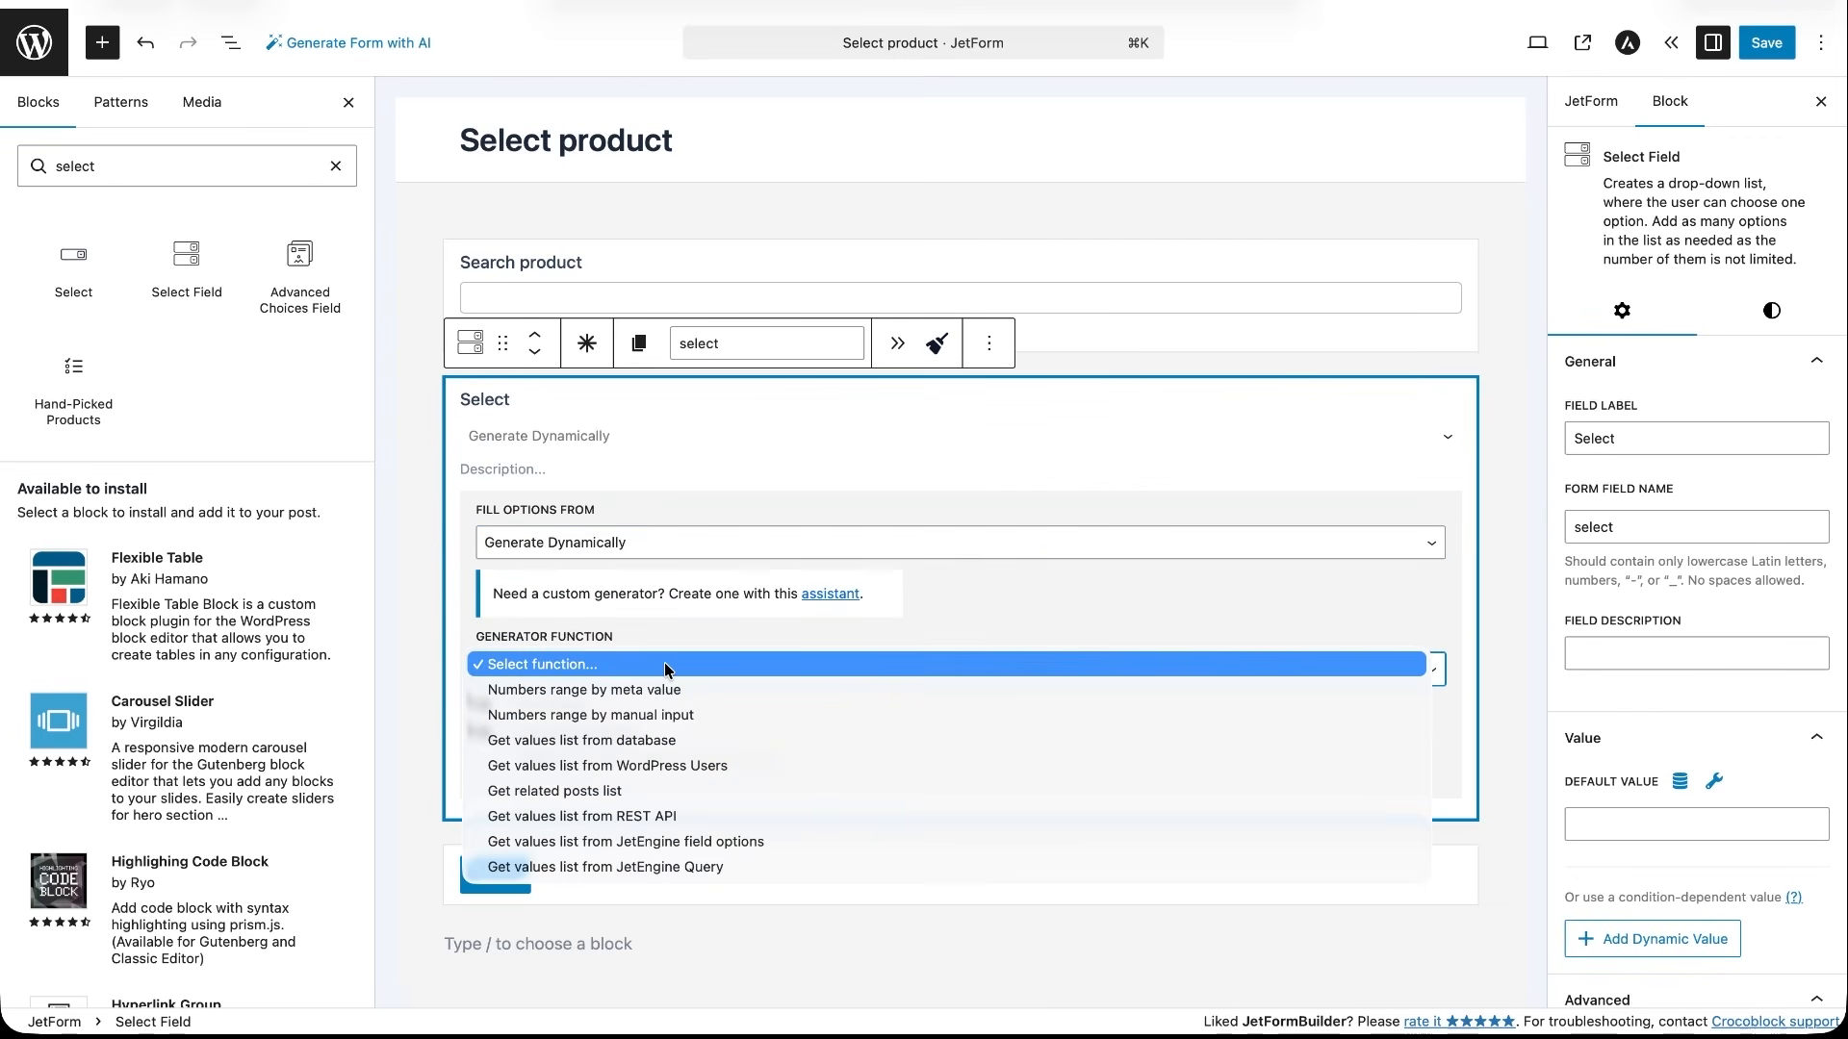
click(643, 816)
scroll(643, 825, down, 5)
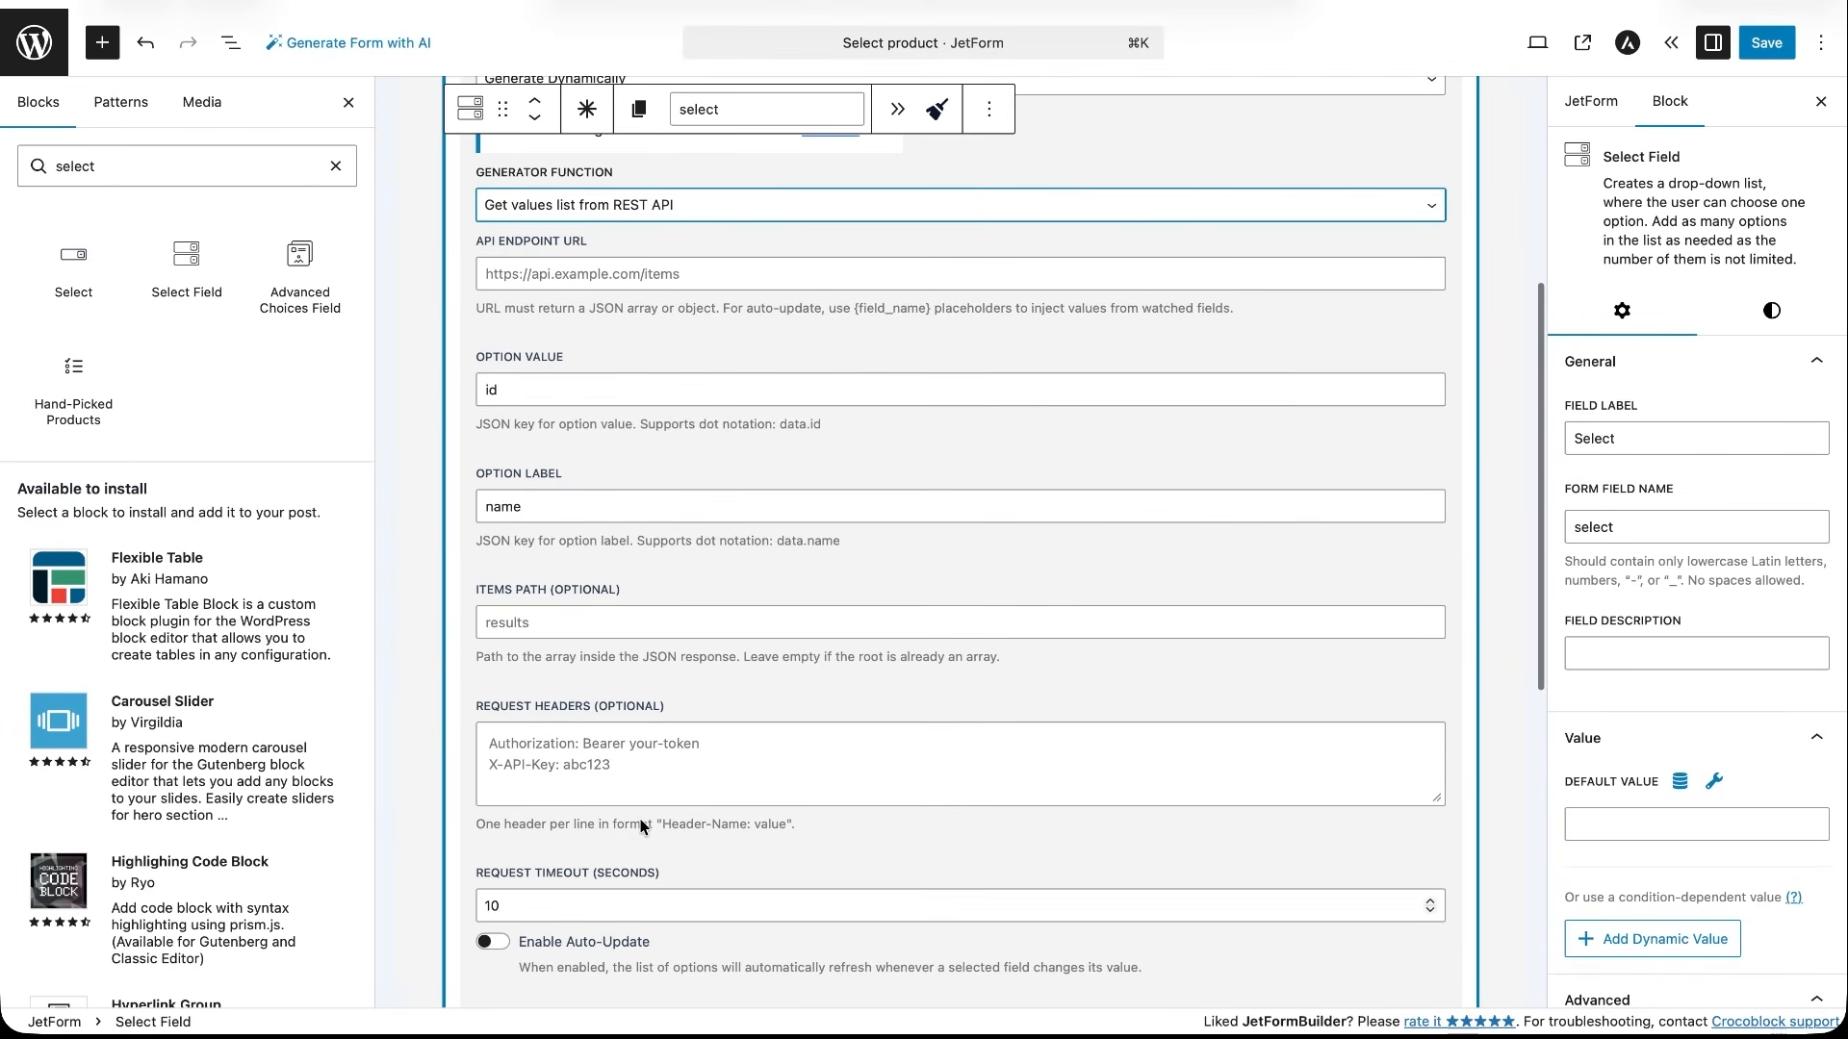
scroll(643, 826, up, 3)
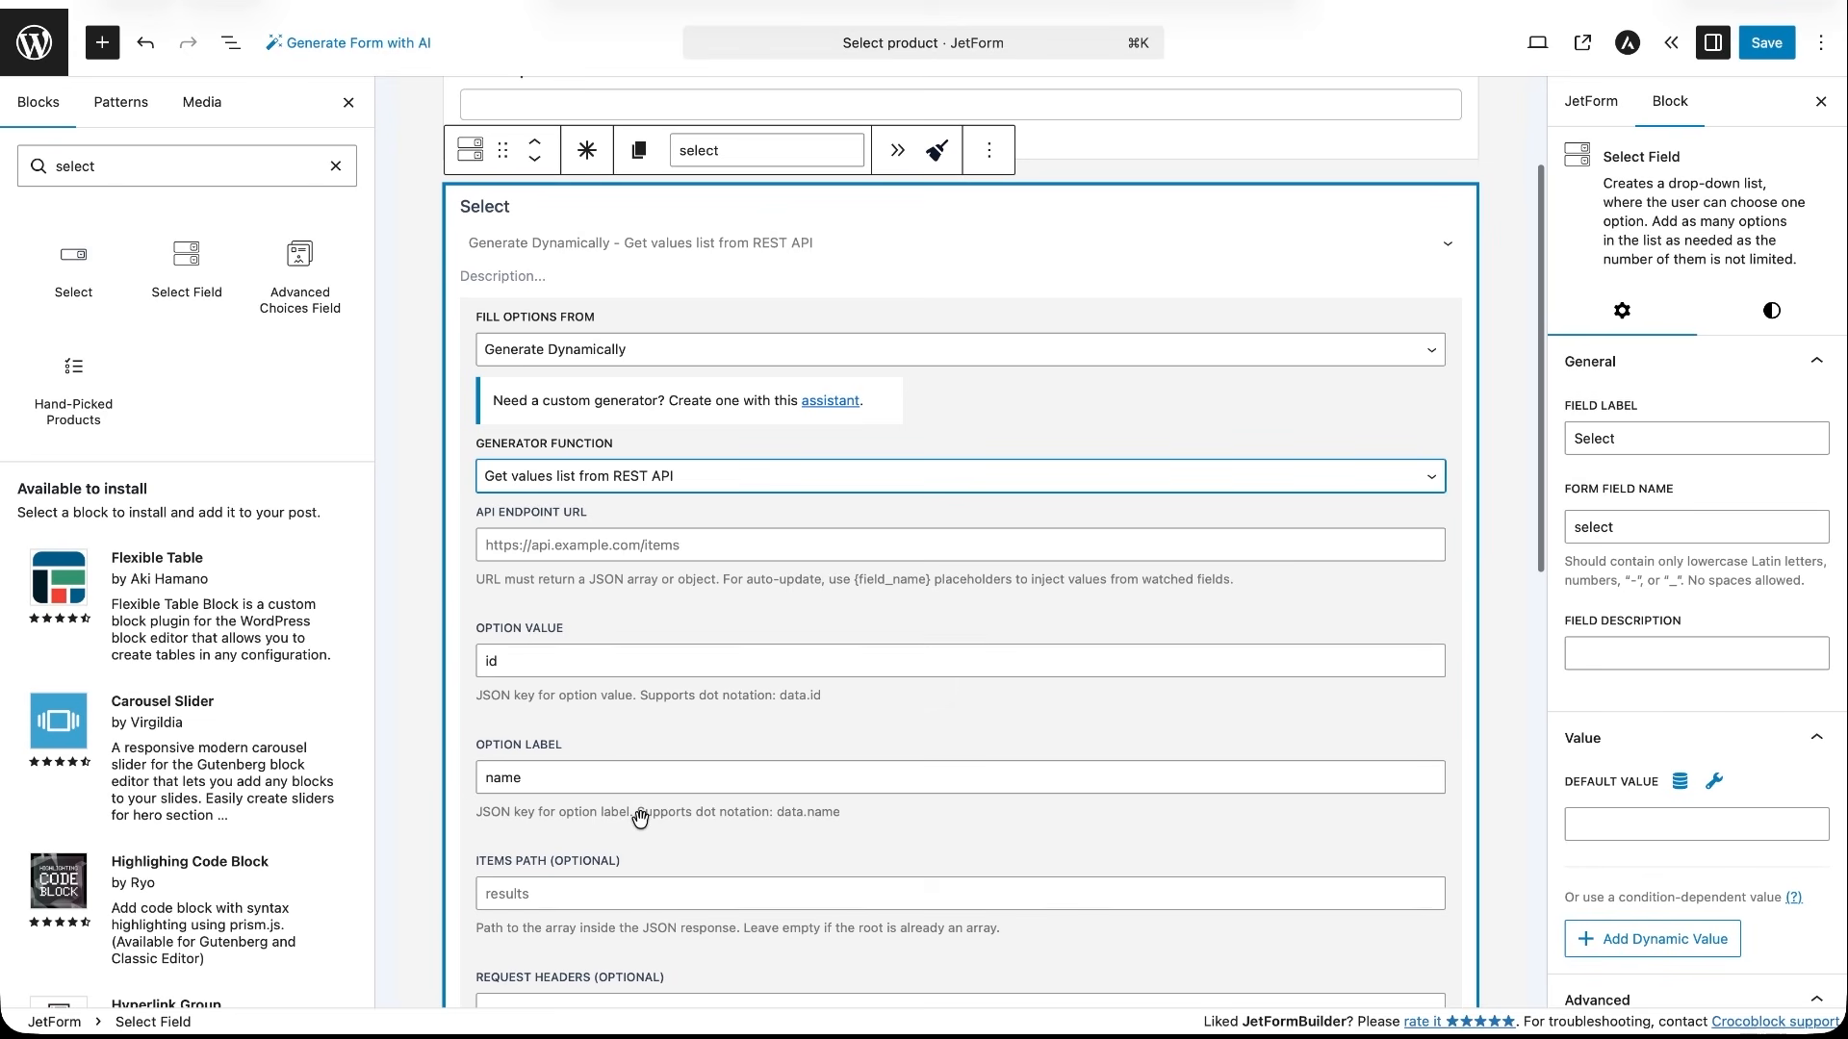
click(576, 546)
text(https://dummyjson.com/products/search?q={search_product})
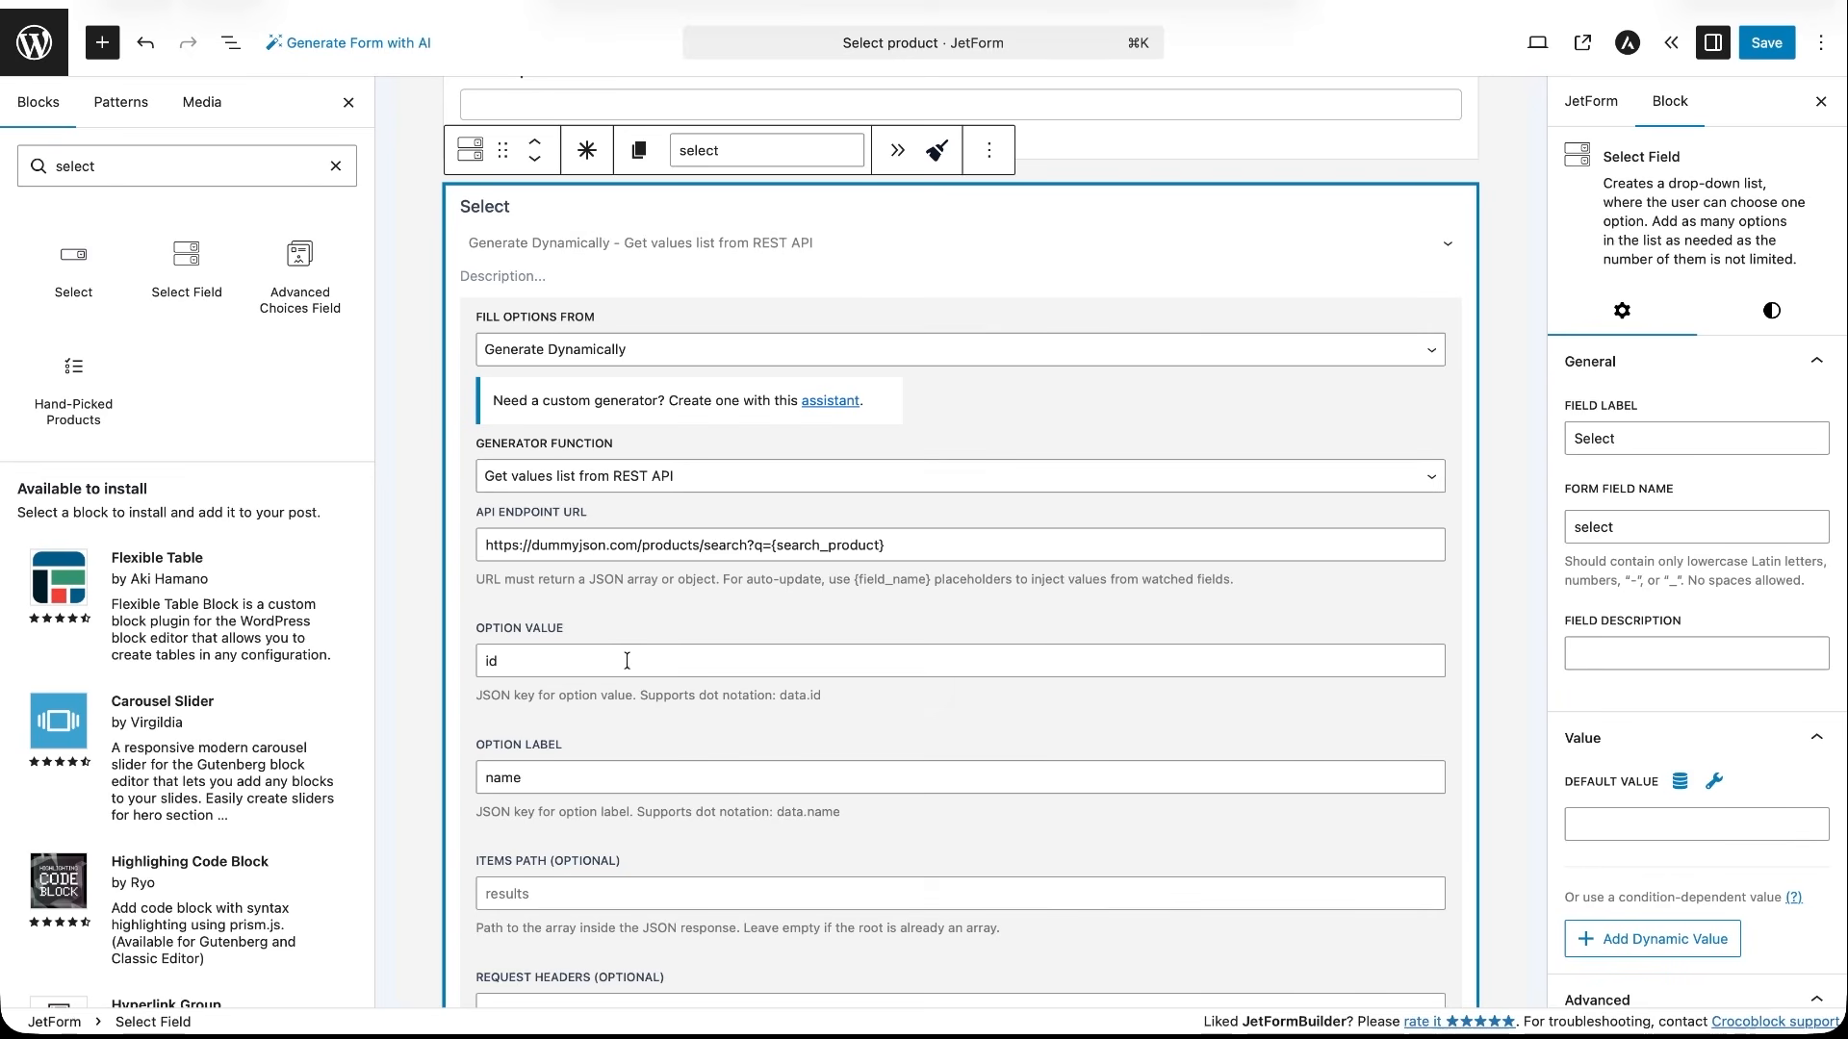
- Set the REST API option label to title and the items path to products
double_click(610, 774)
text(title)
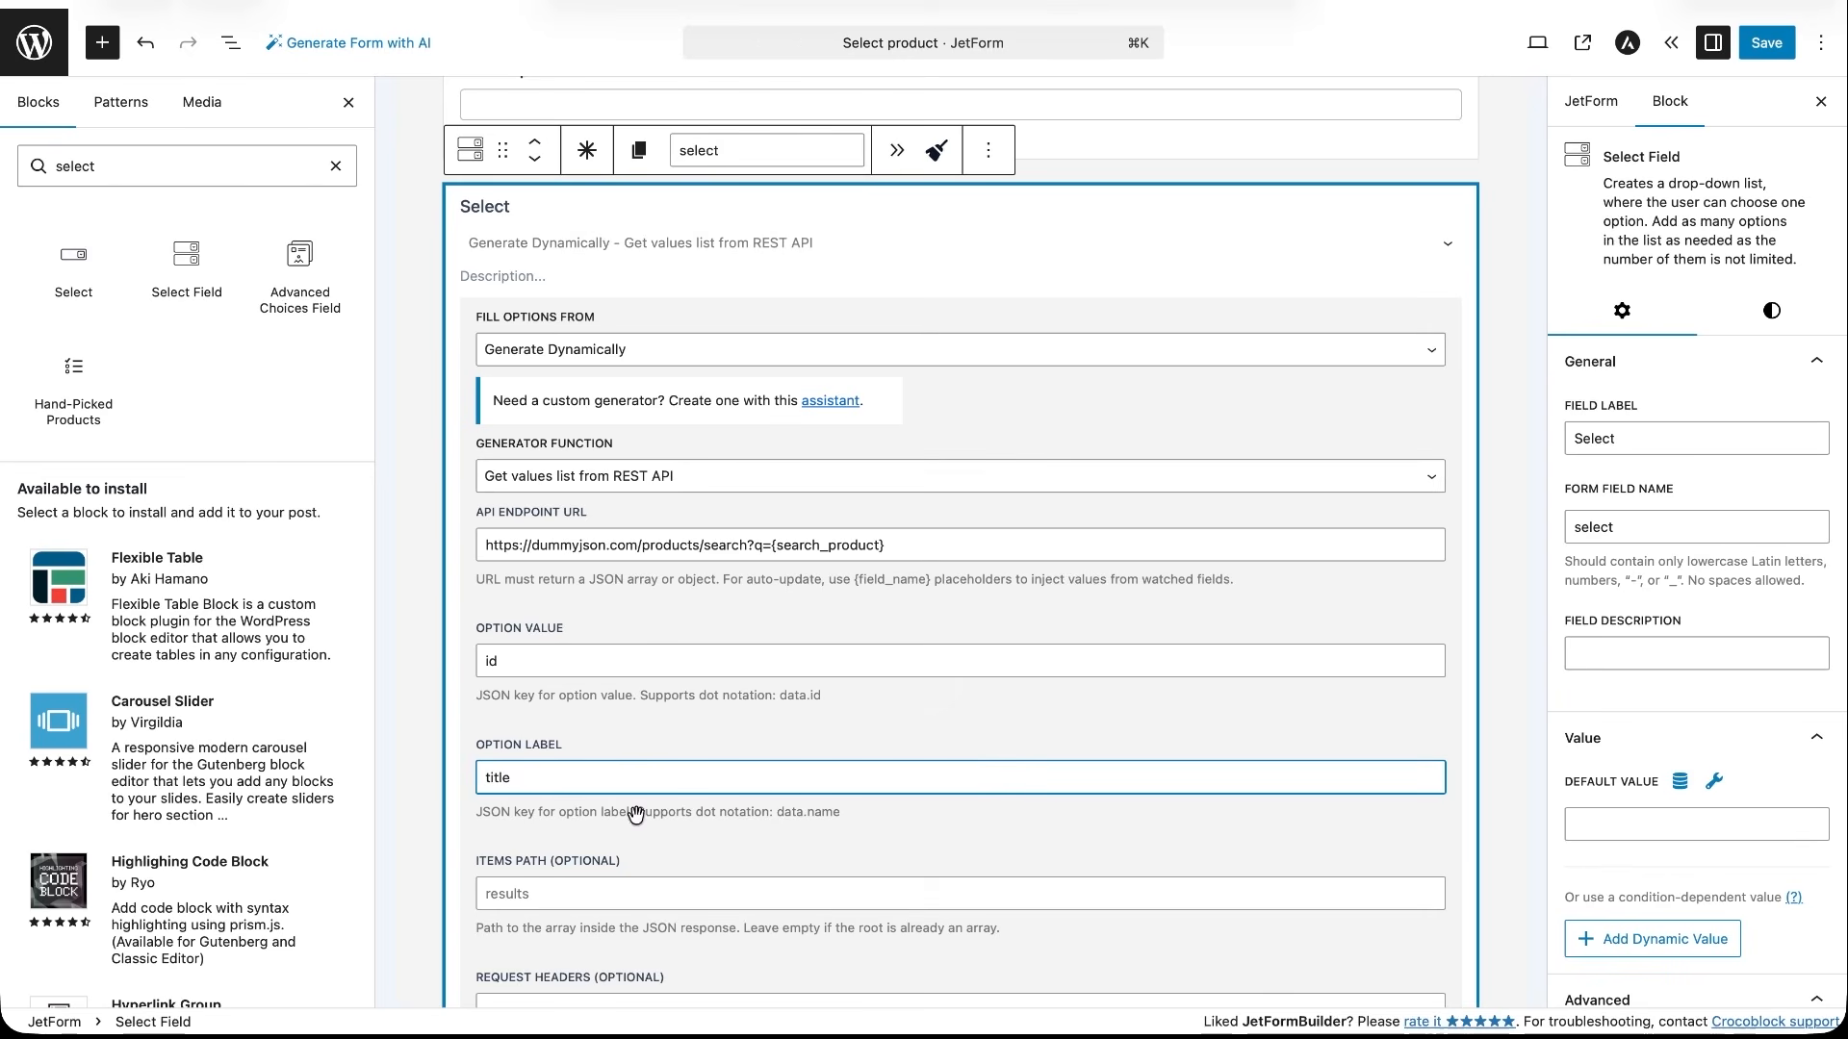
click(610, 897)
text(products)
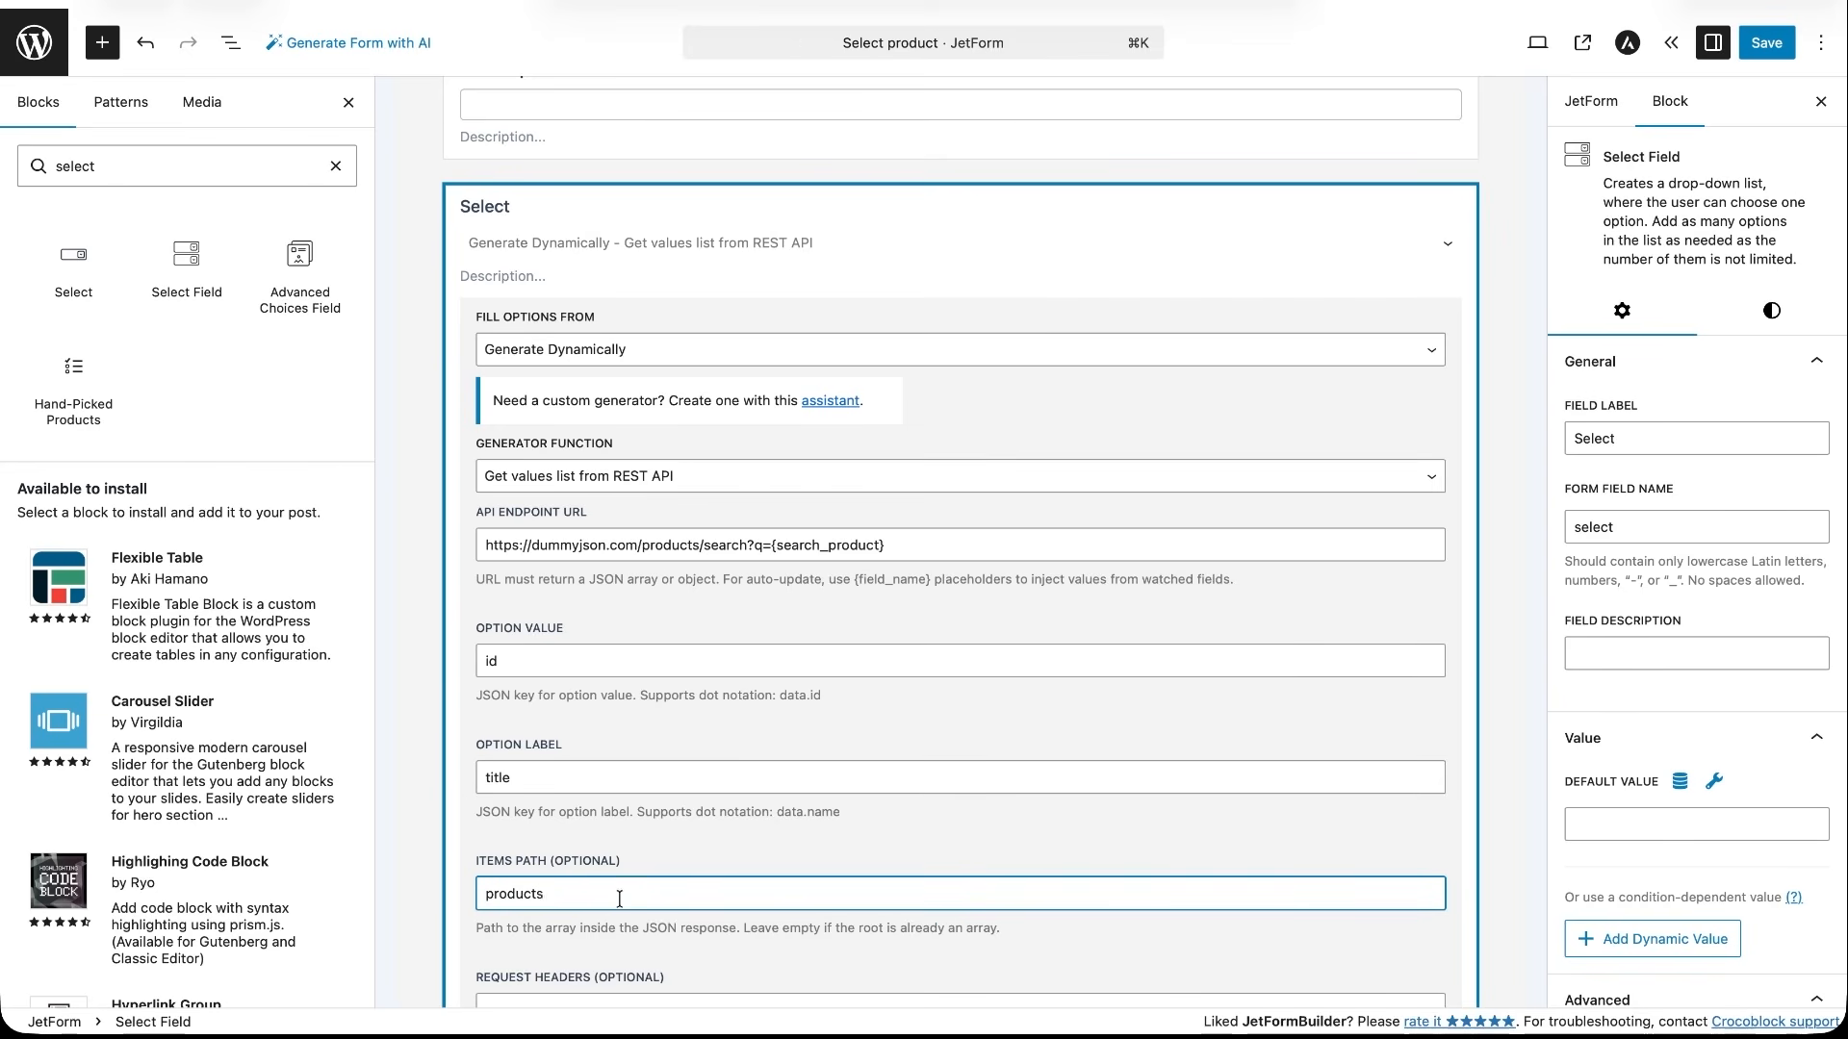
click(676, 953)
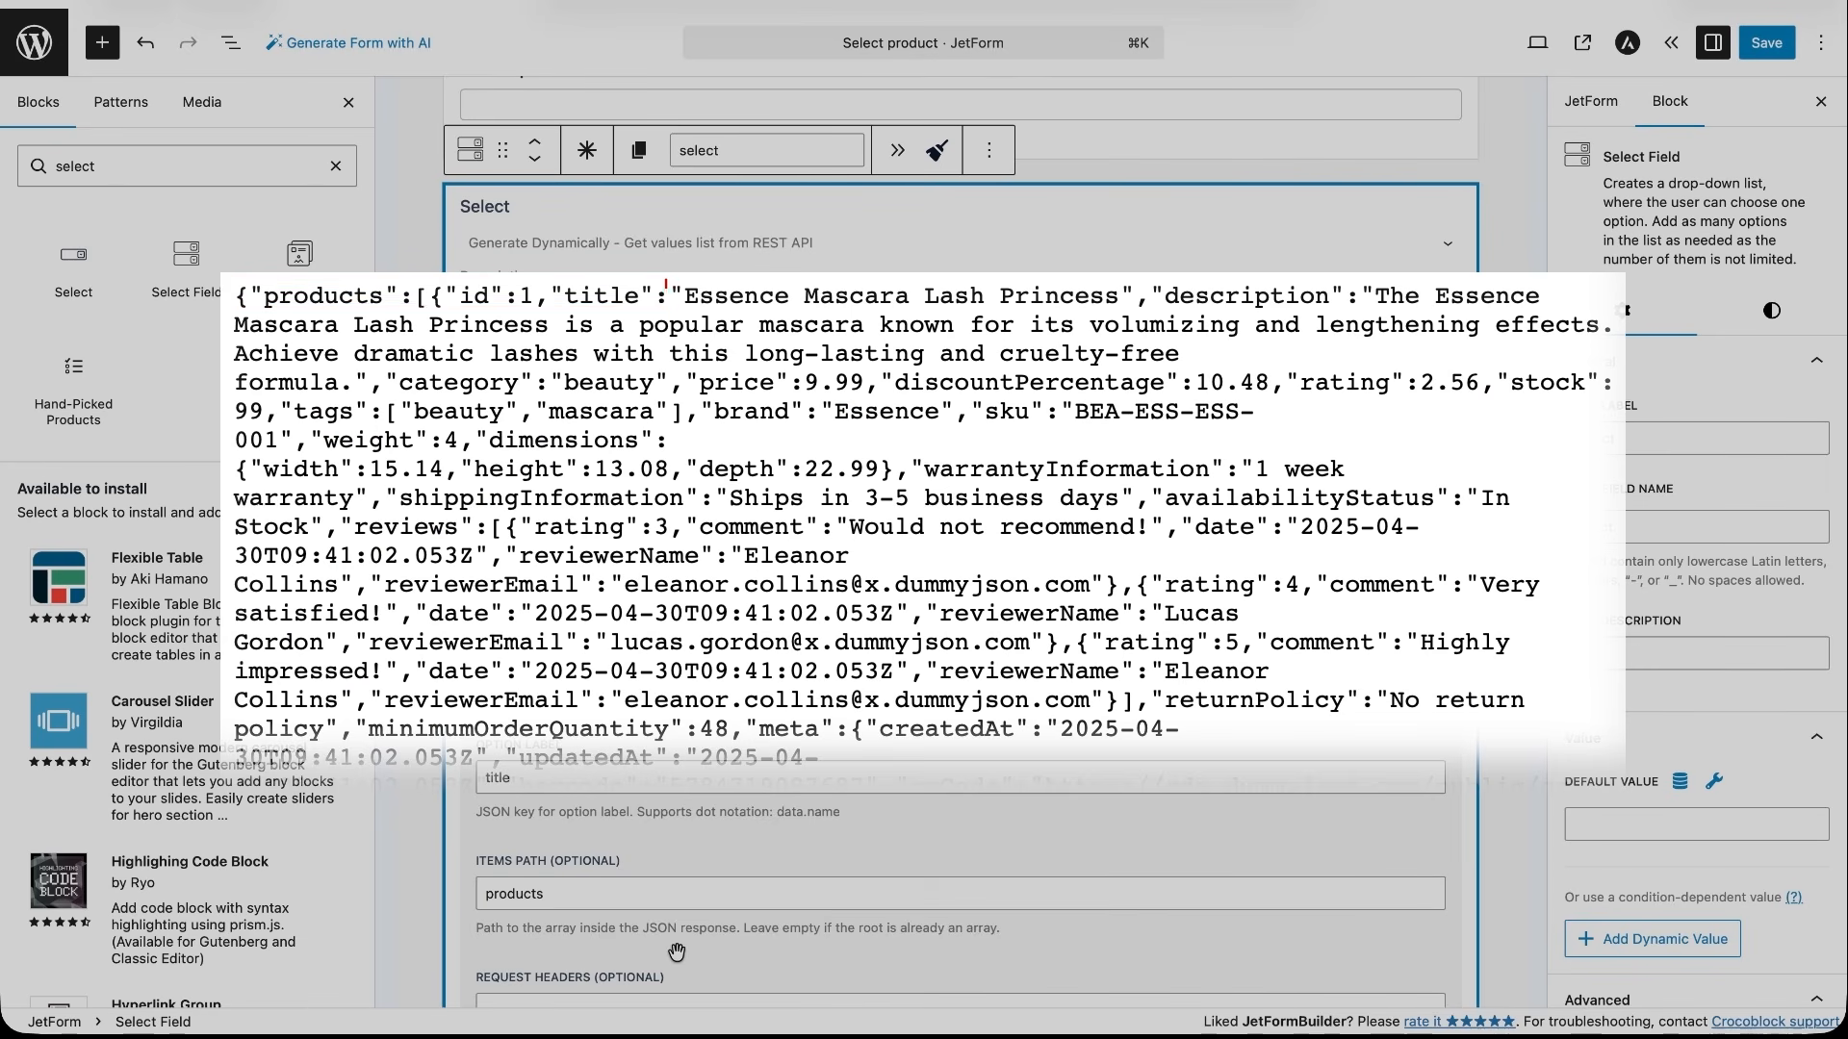
- Enable Auto-Update for the Select field with Search product (search_product) as the trigger field
scroll(676, 953, down, 5)
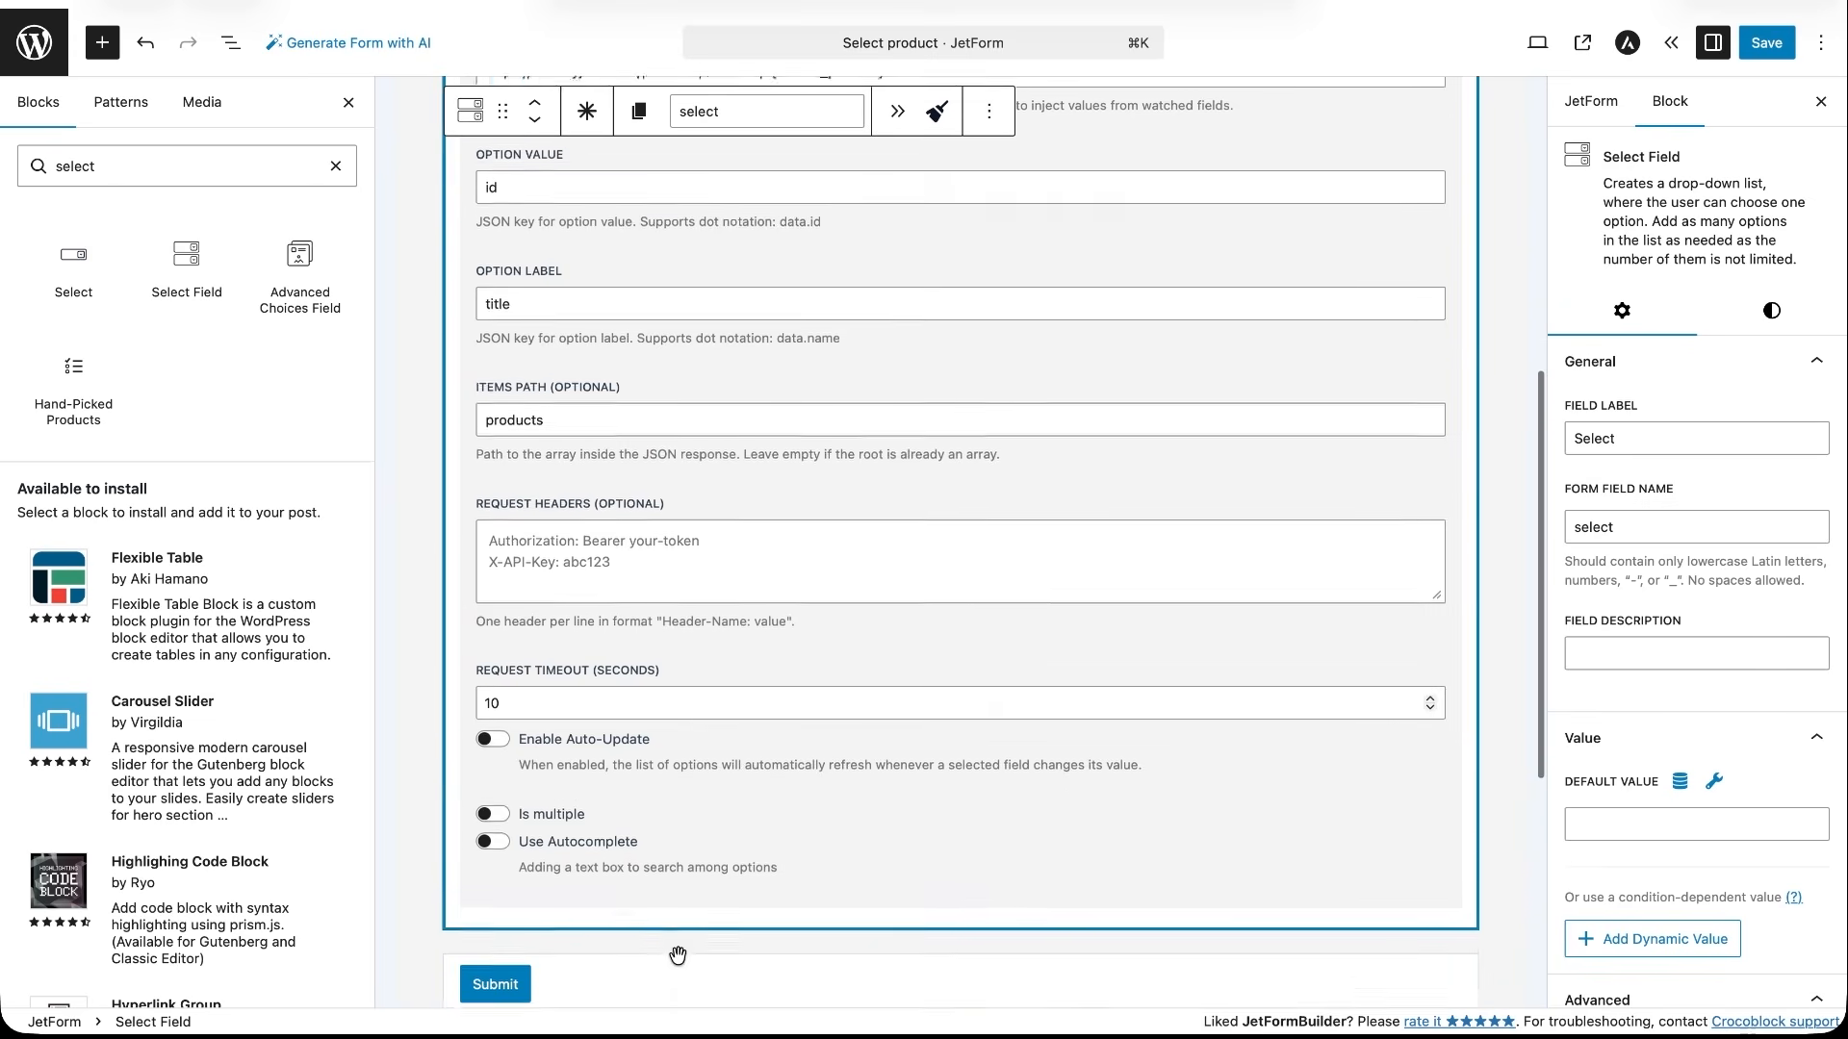
click(523, 722)
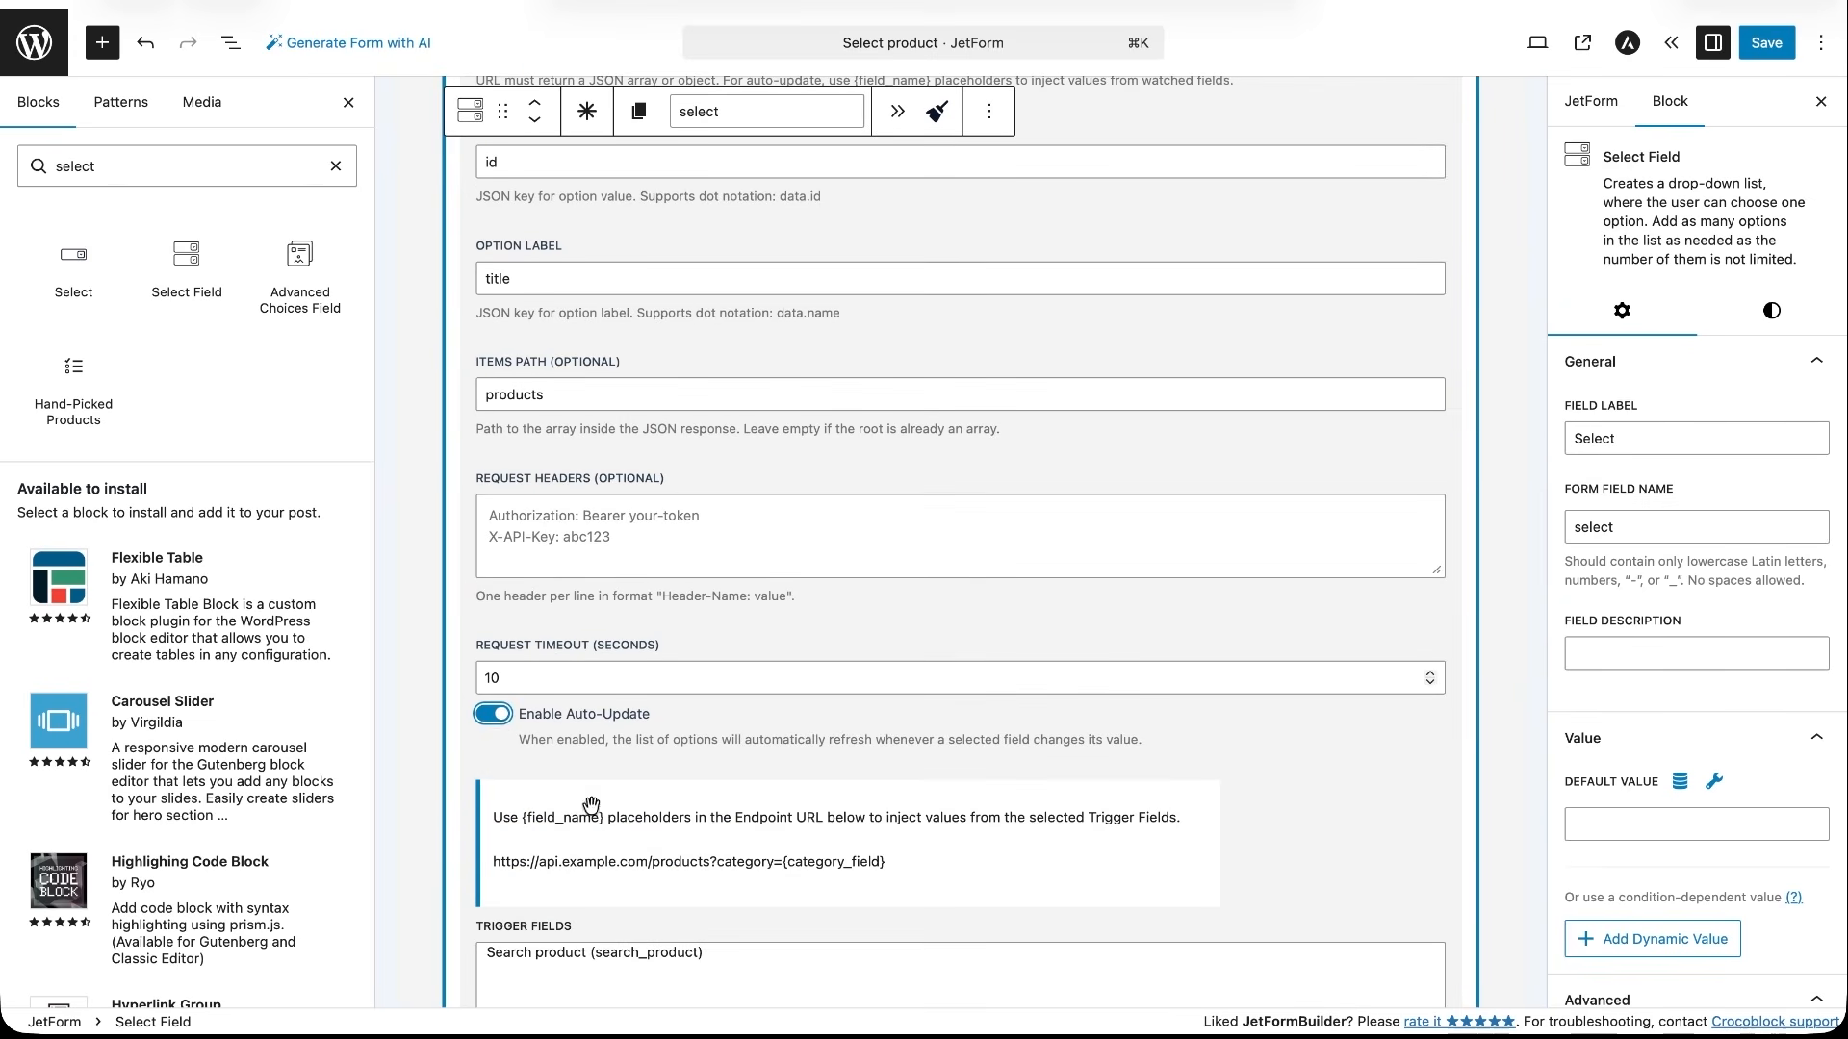
scroll(590, 812, down, 2)
click(563, 732)
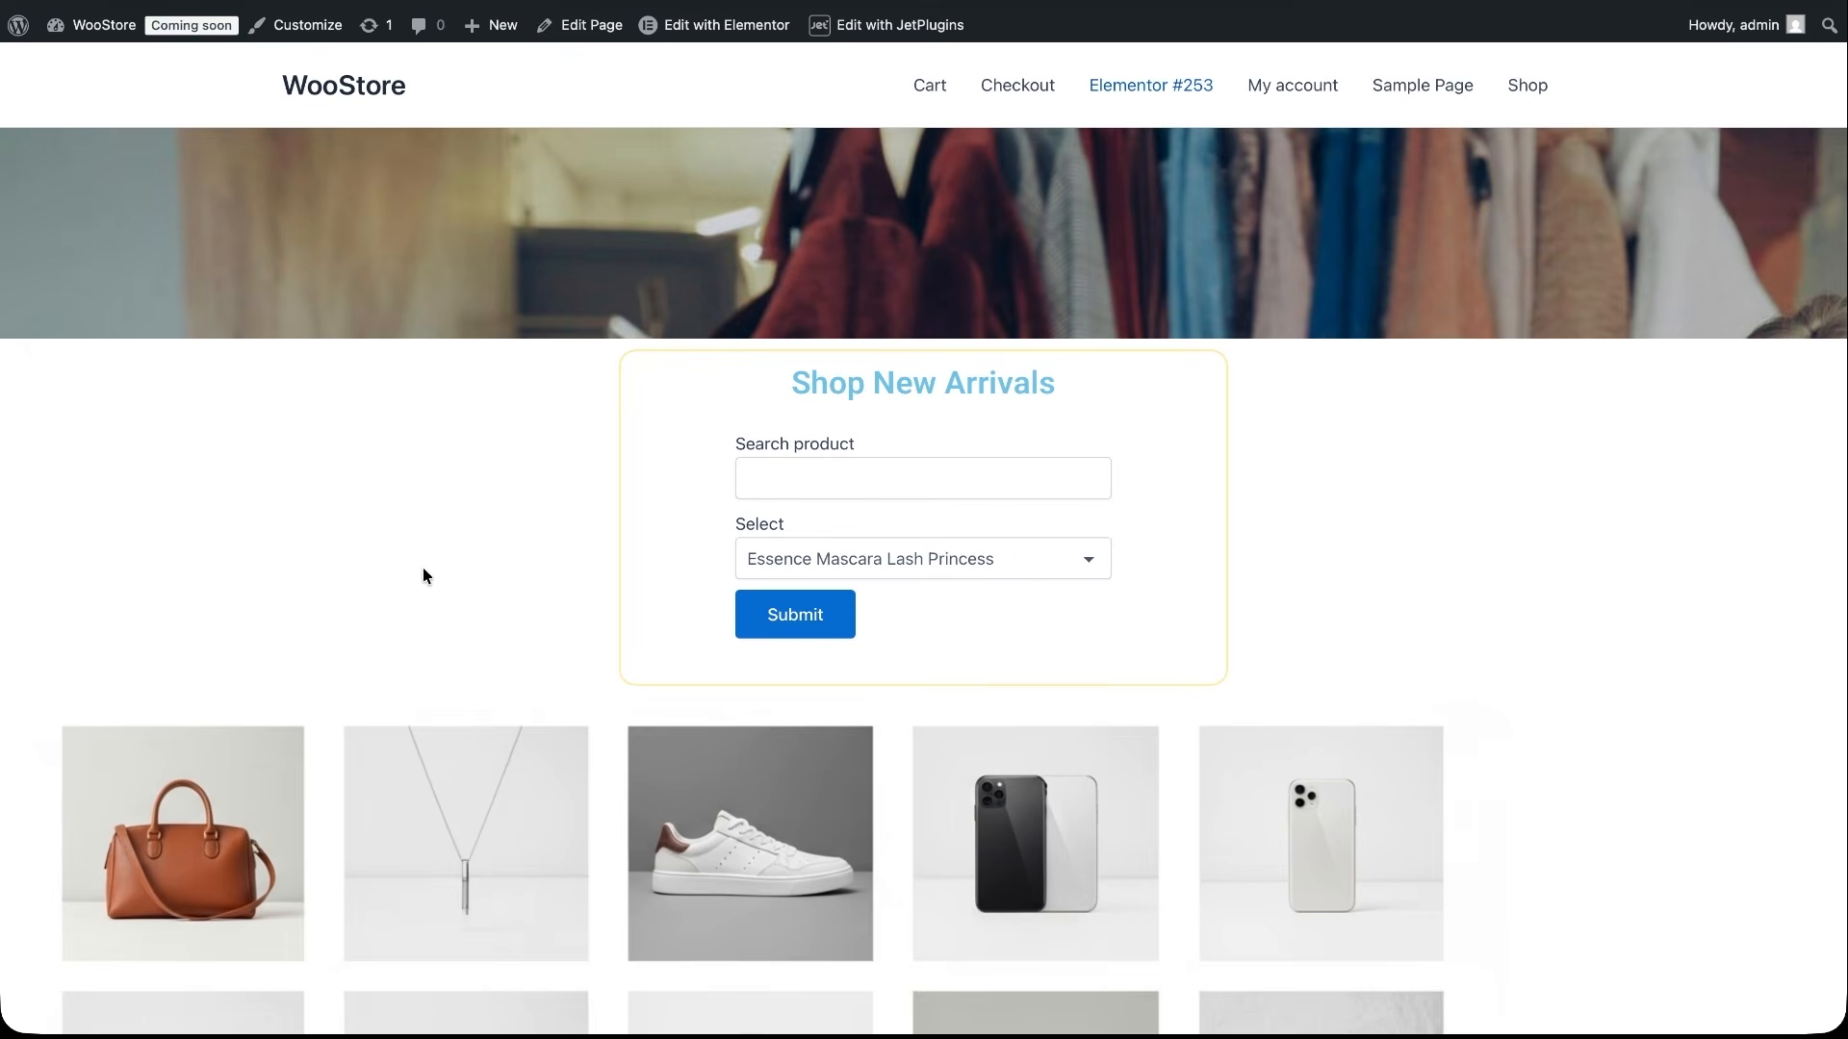
- On the live store page, check the initial product options, search for apple, and check the refreshed Select list
click(1088, 558)
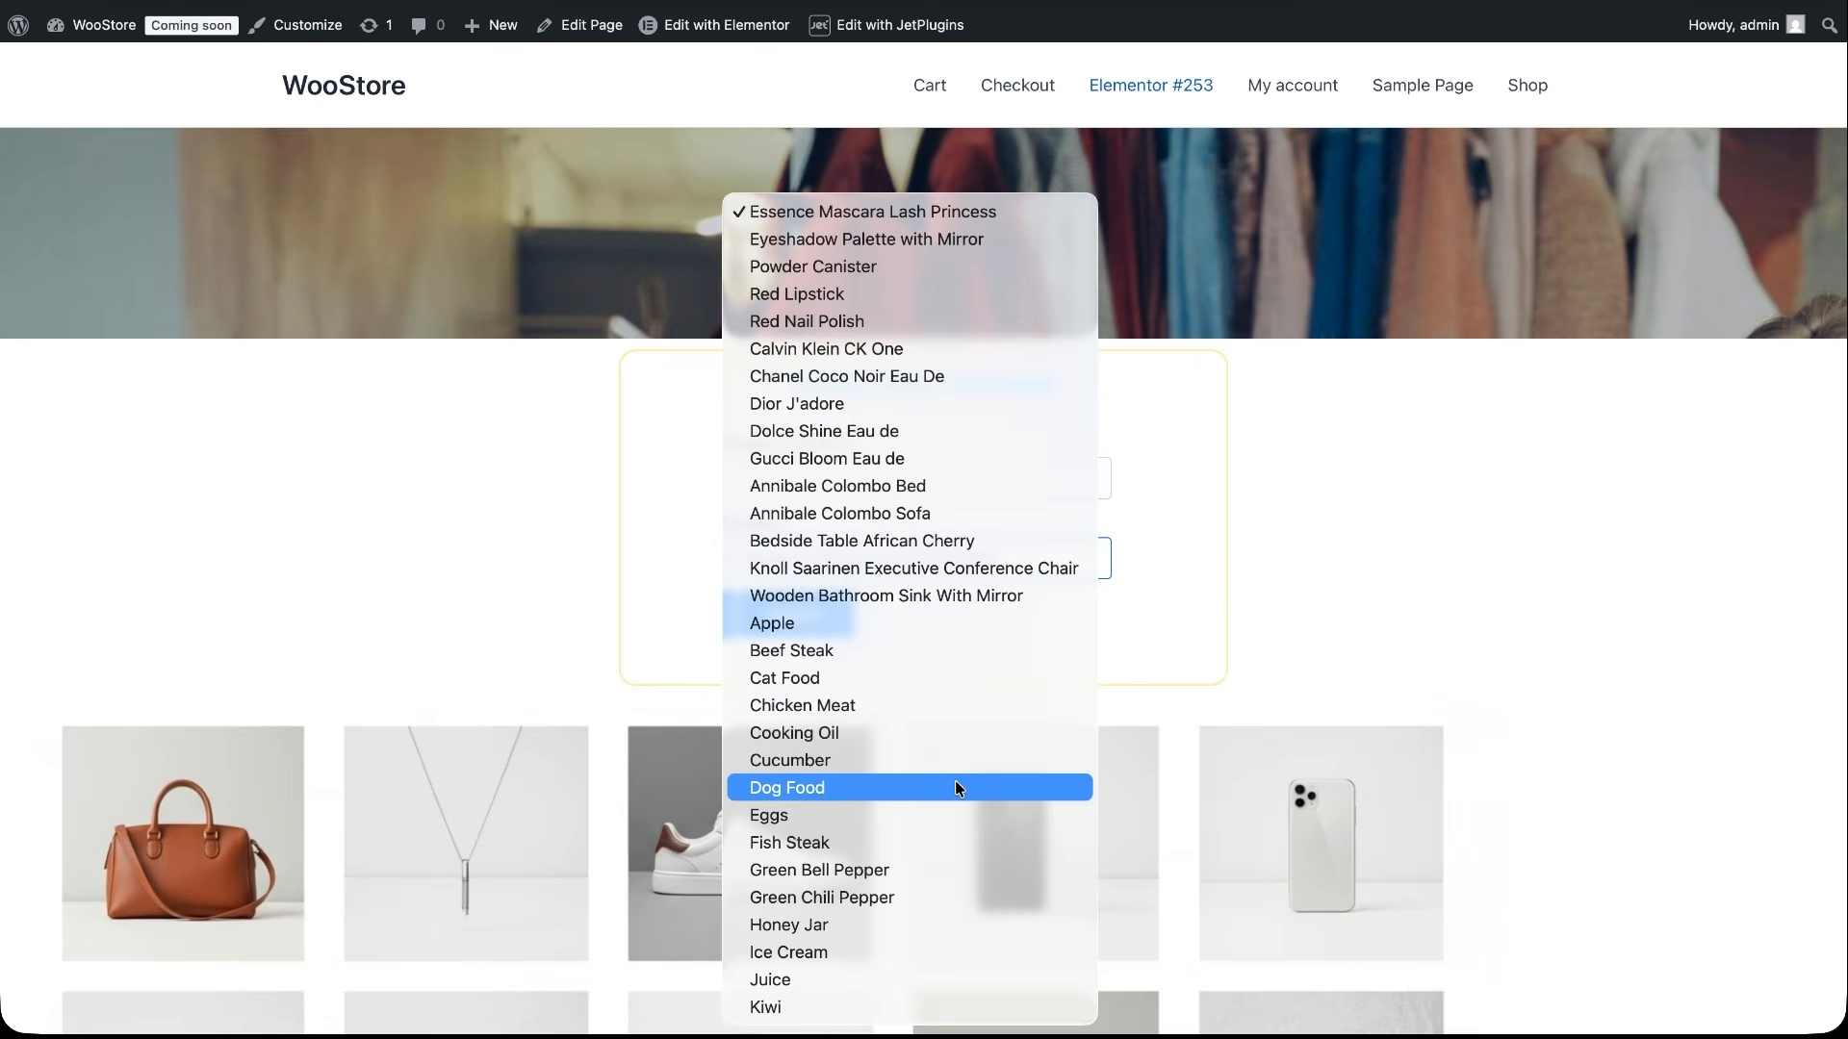
click(1279, 531)
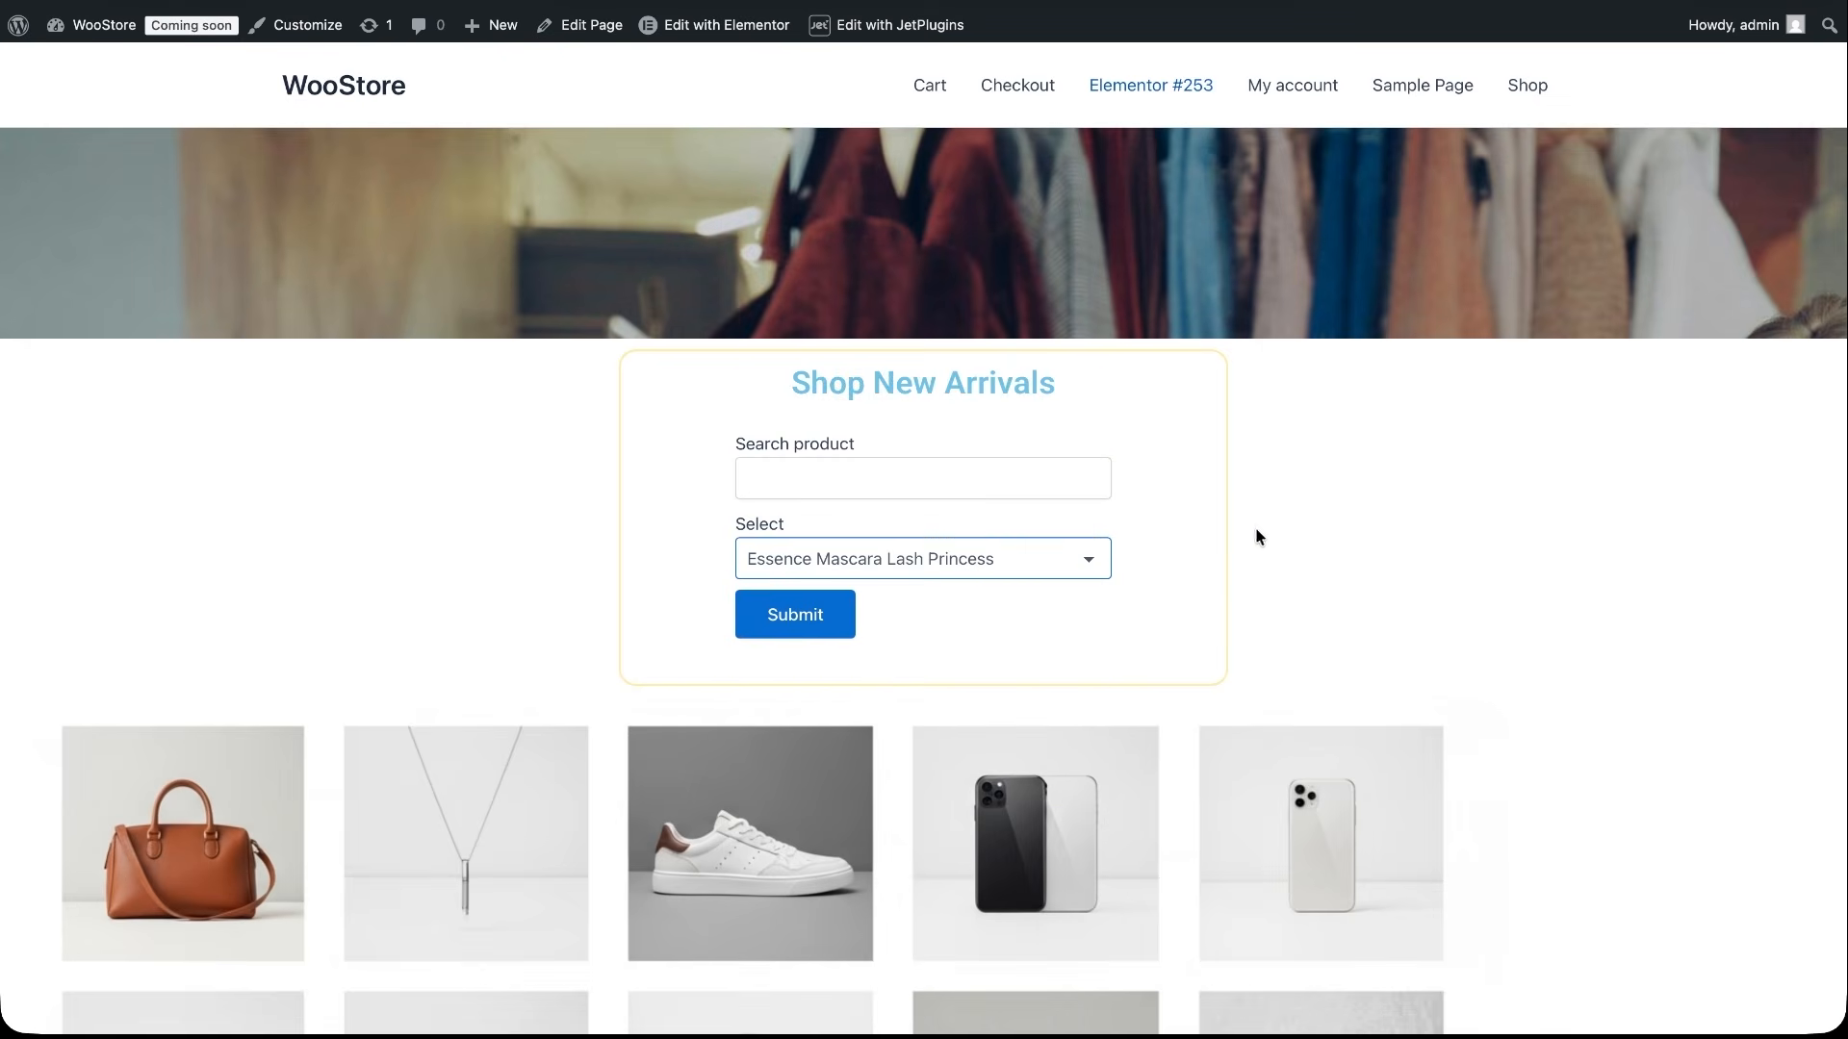
click(930, 470)
text(apple)
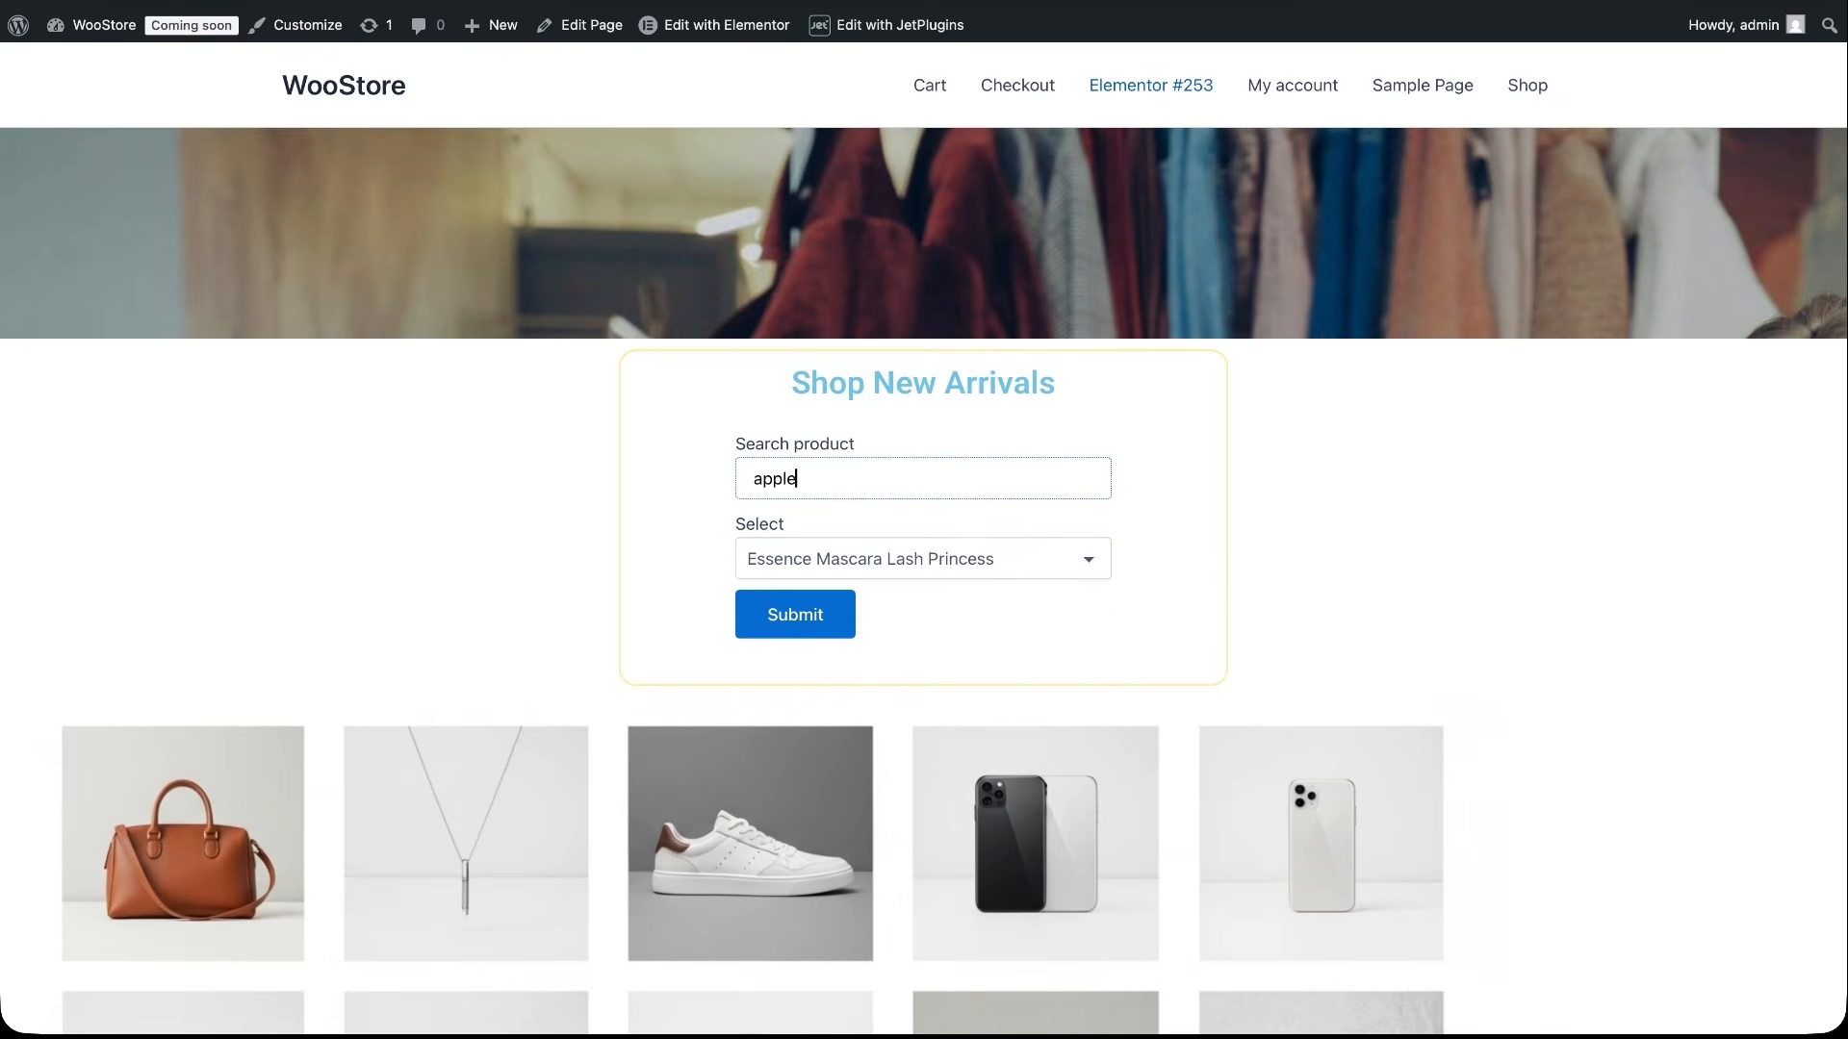
click(1075, 563)
click(1070, 553)
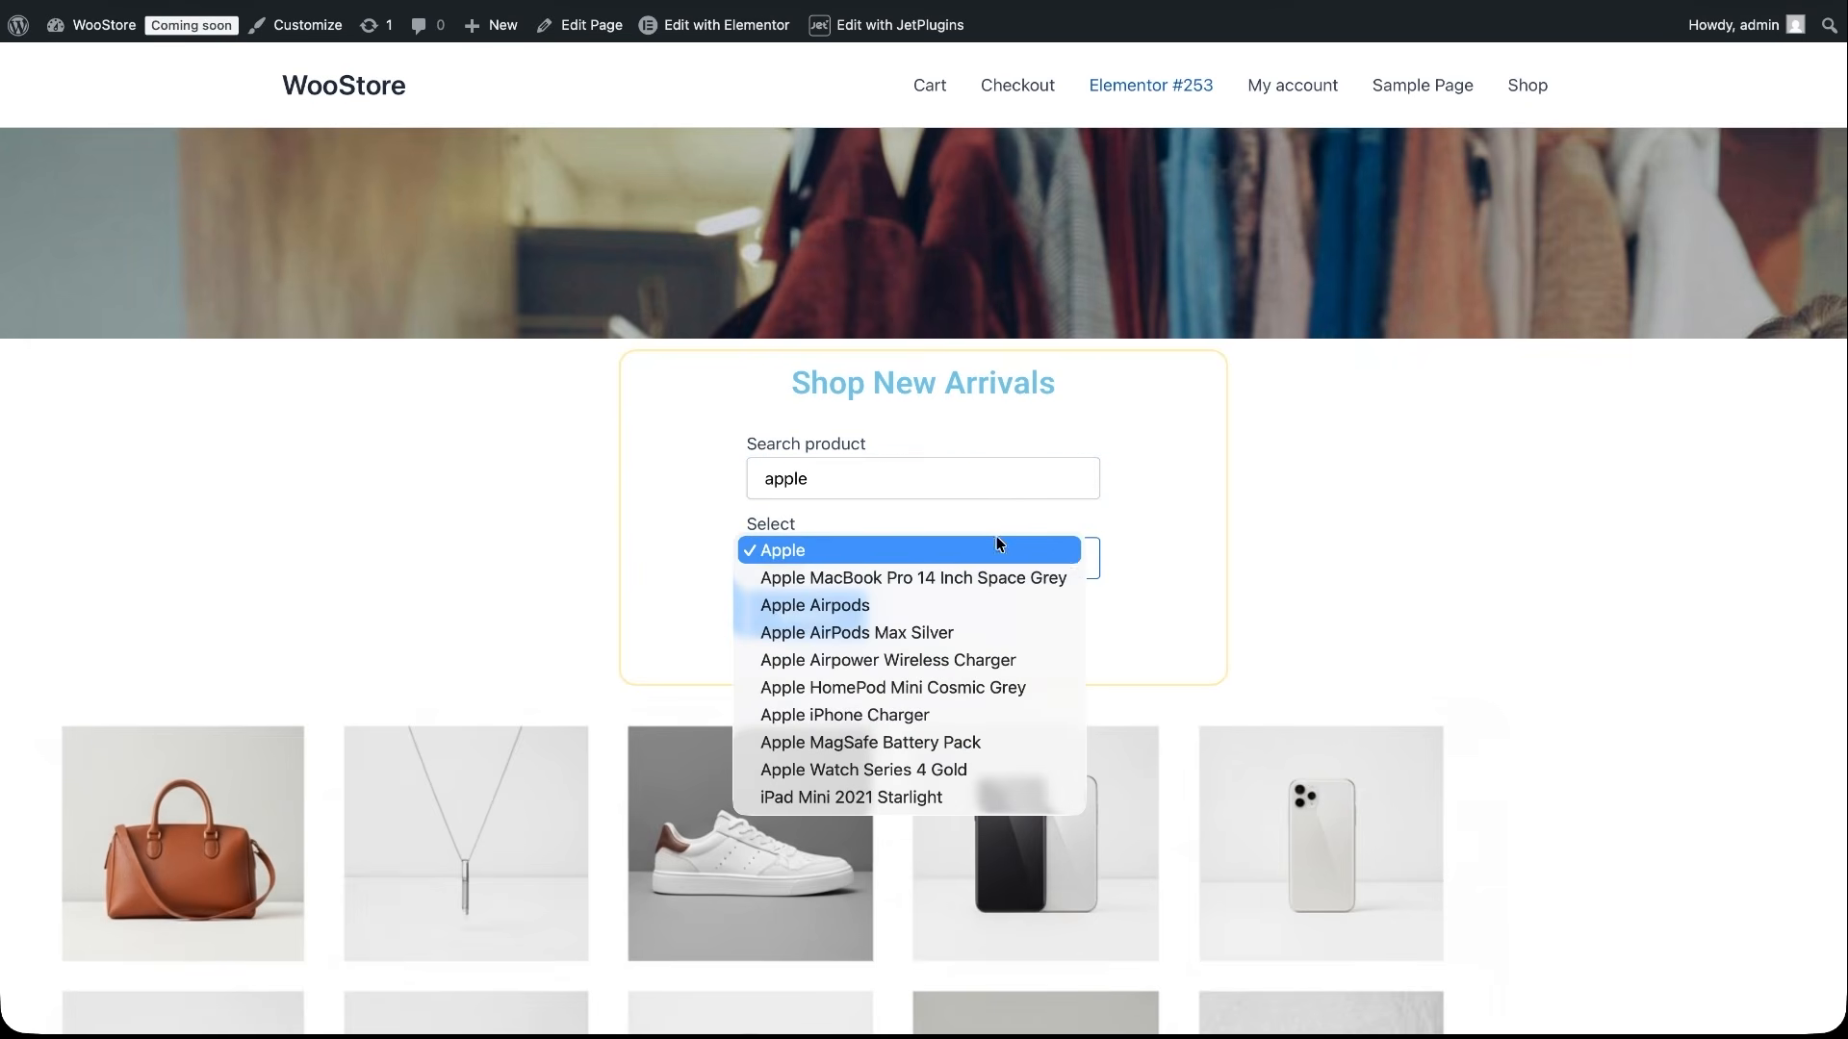
- Replace the product search term with eye and check the refreshed Select list
double_click(866, 478)
text(eye)
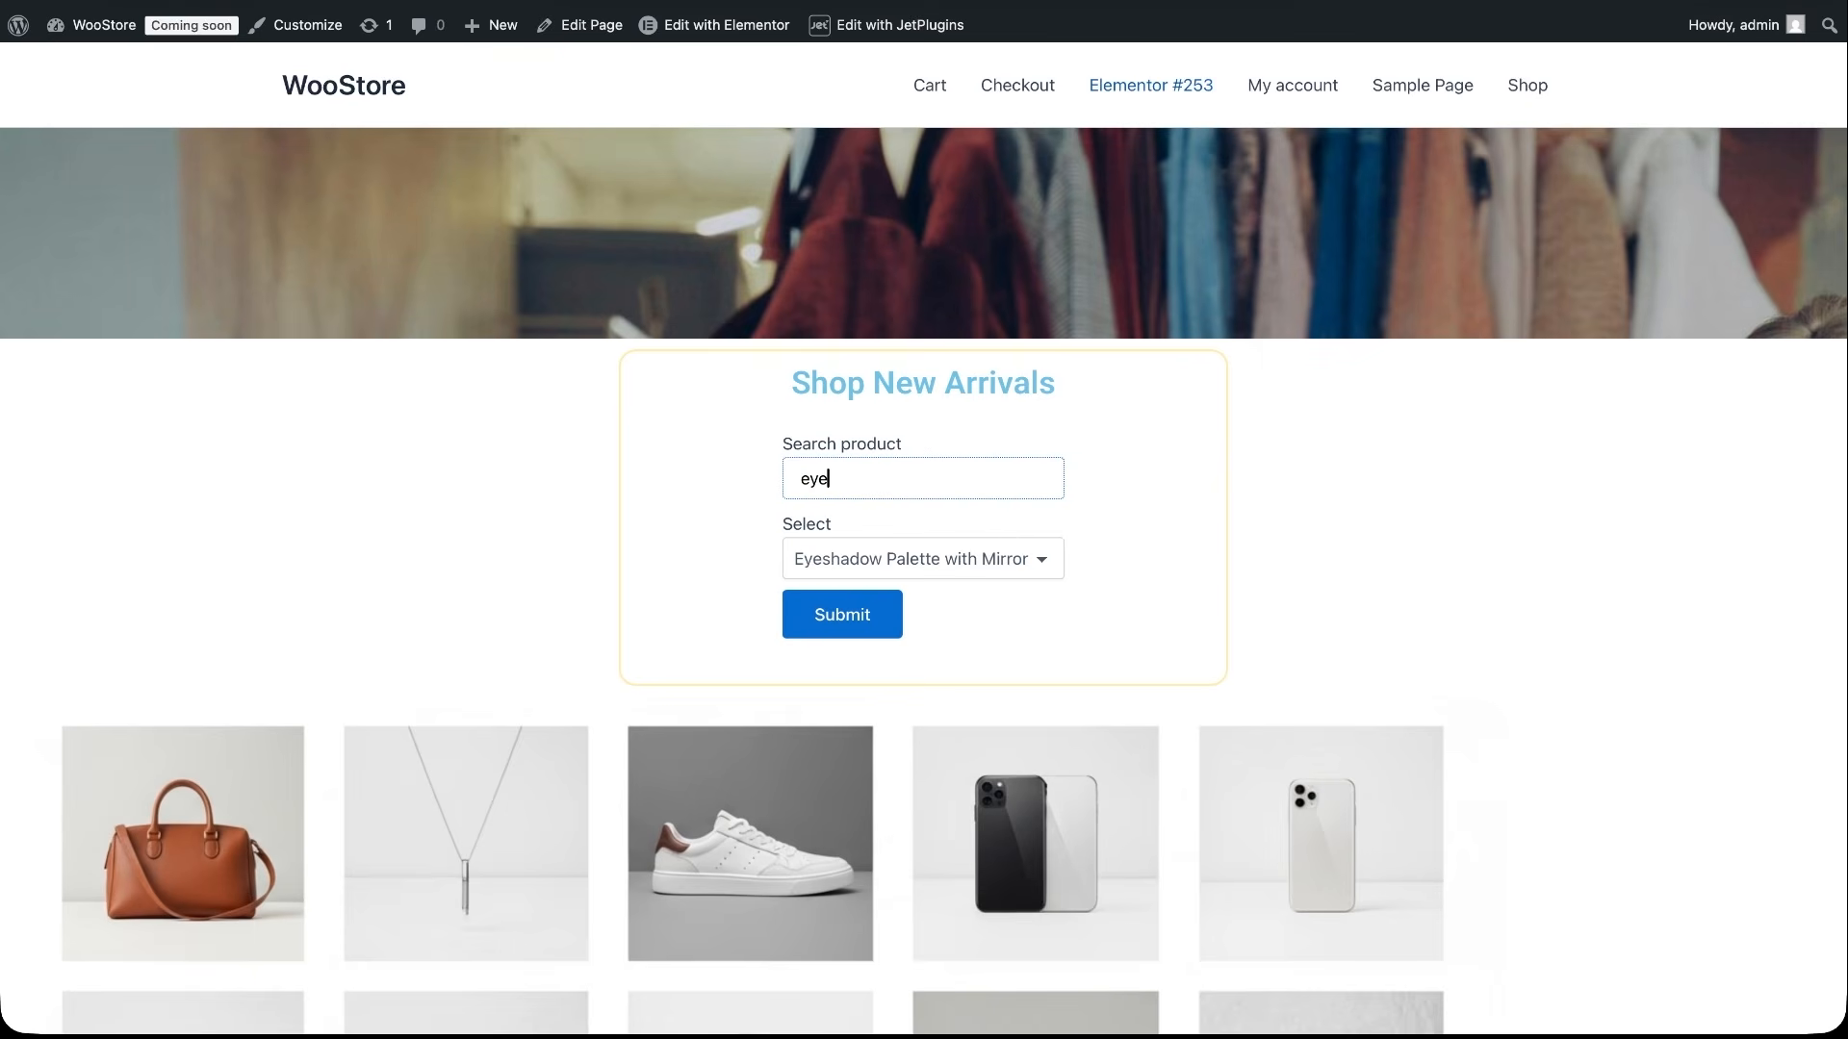
click(1045, 560)
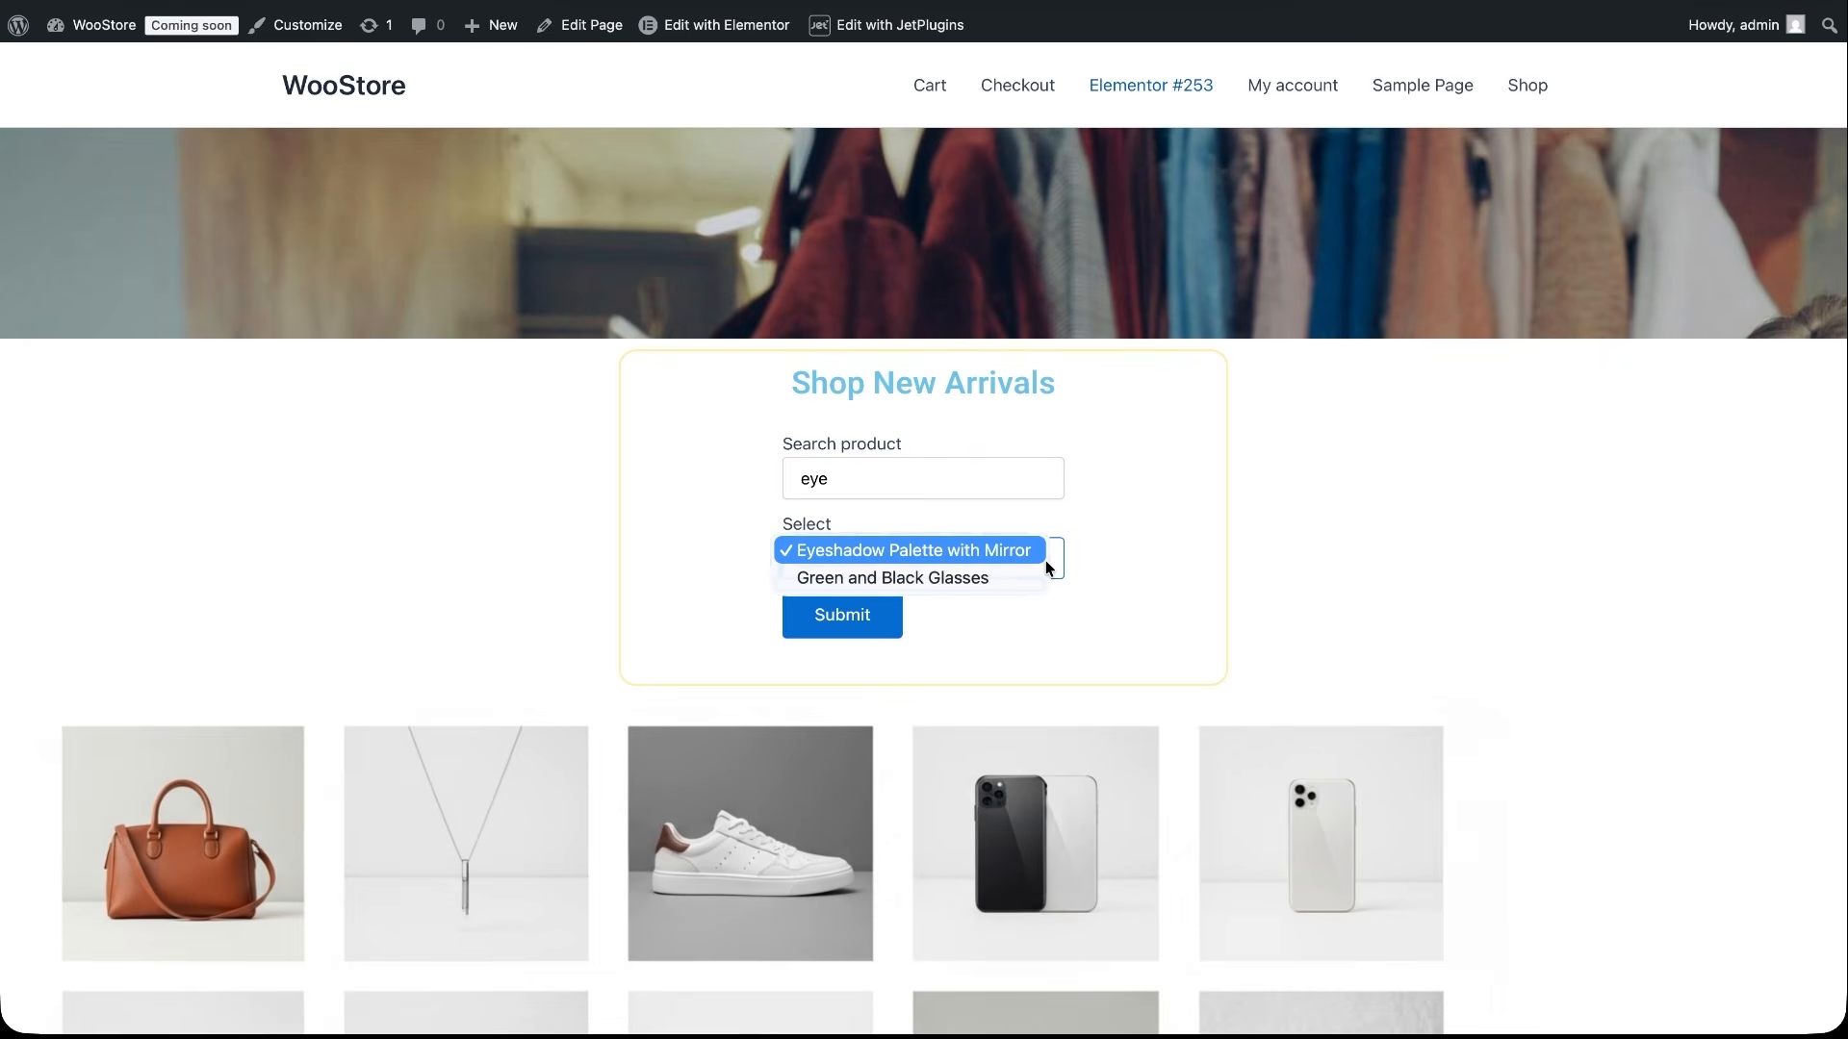
click(1035, 558)
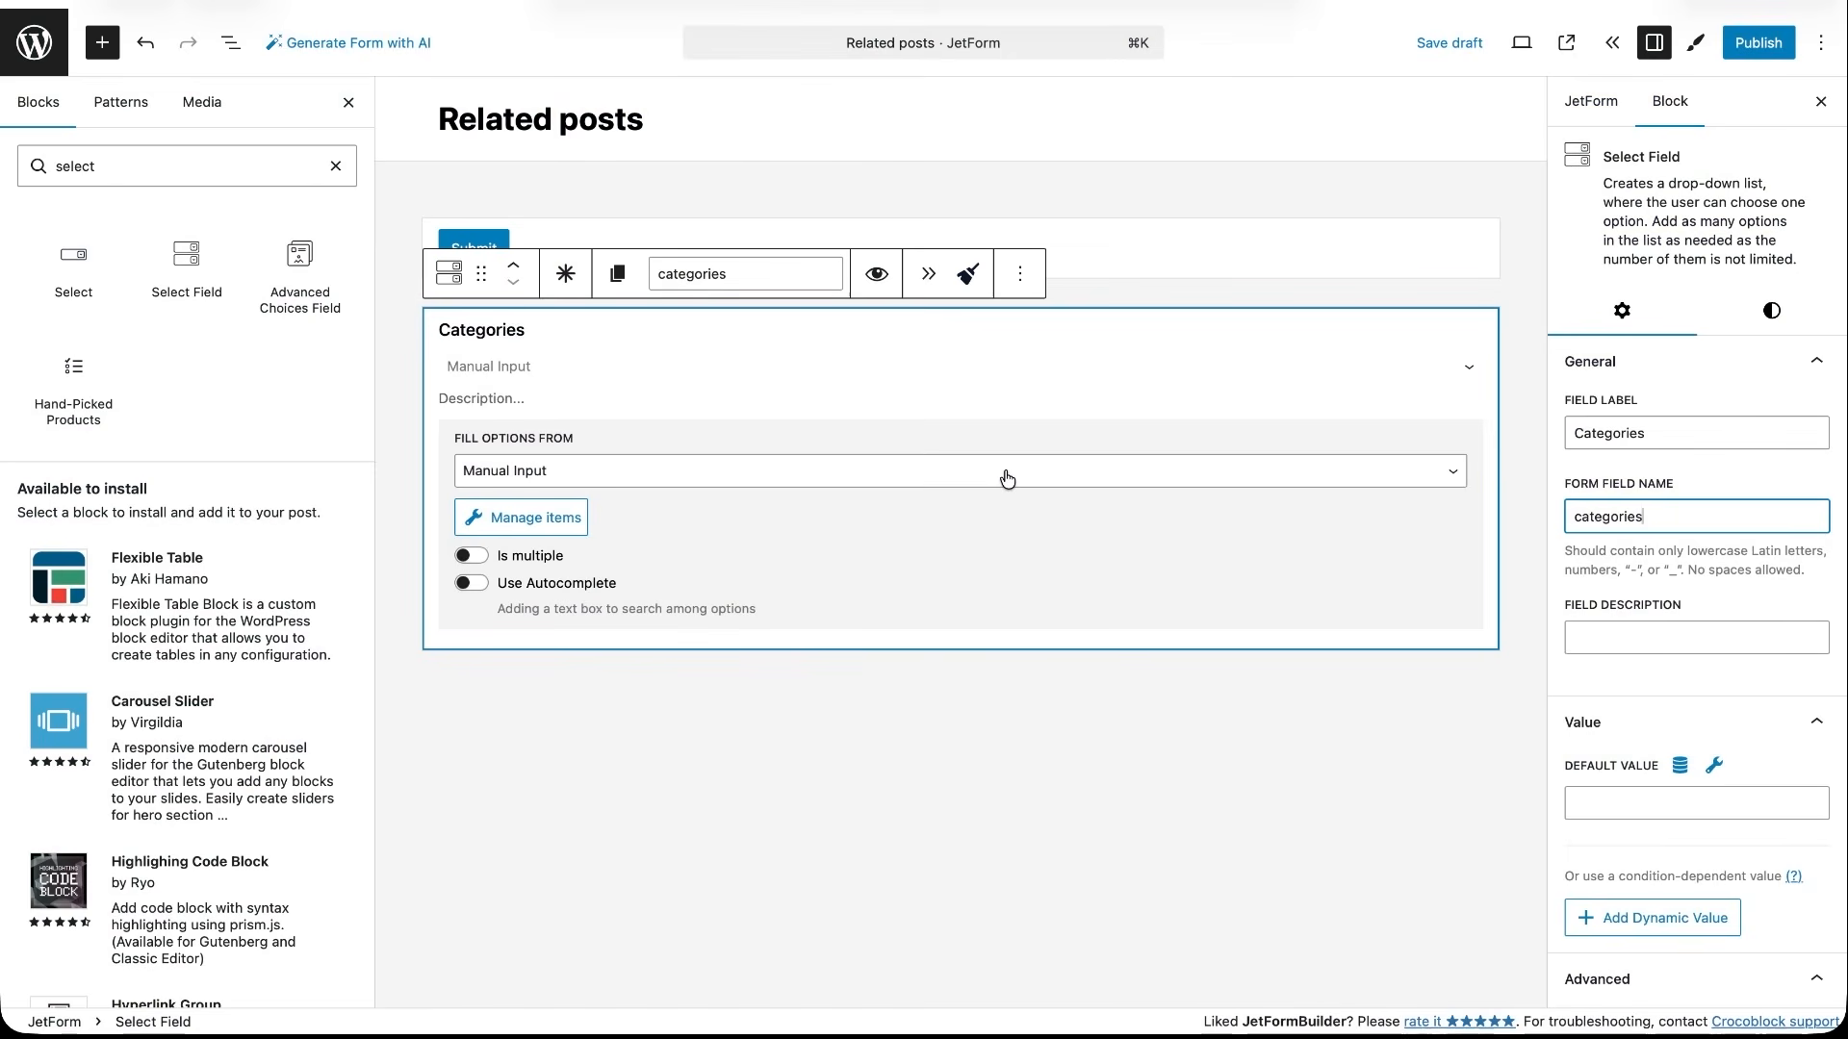
- Fill the Categories field's options from Terms, using the Property Type taxonomy
click(1004, 471)
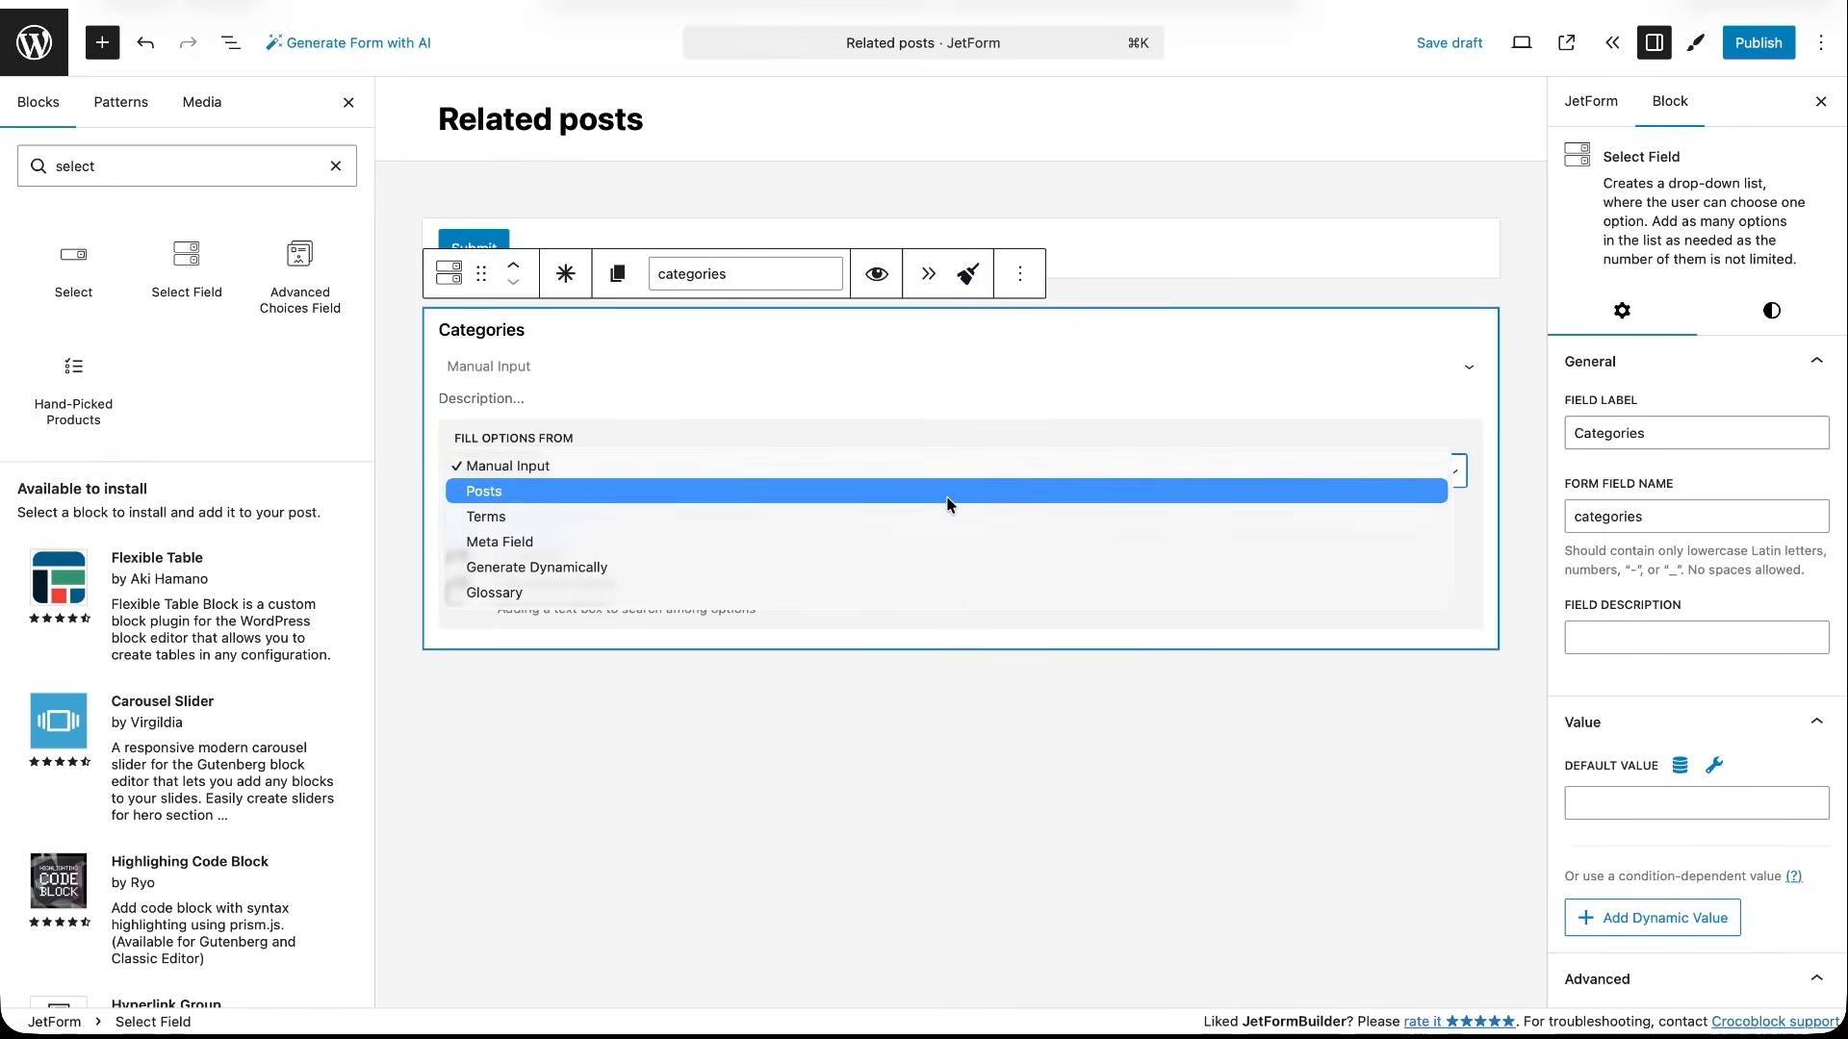
click(928, 517)
click(725, 541)
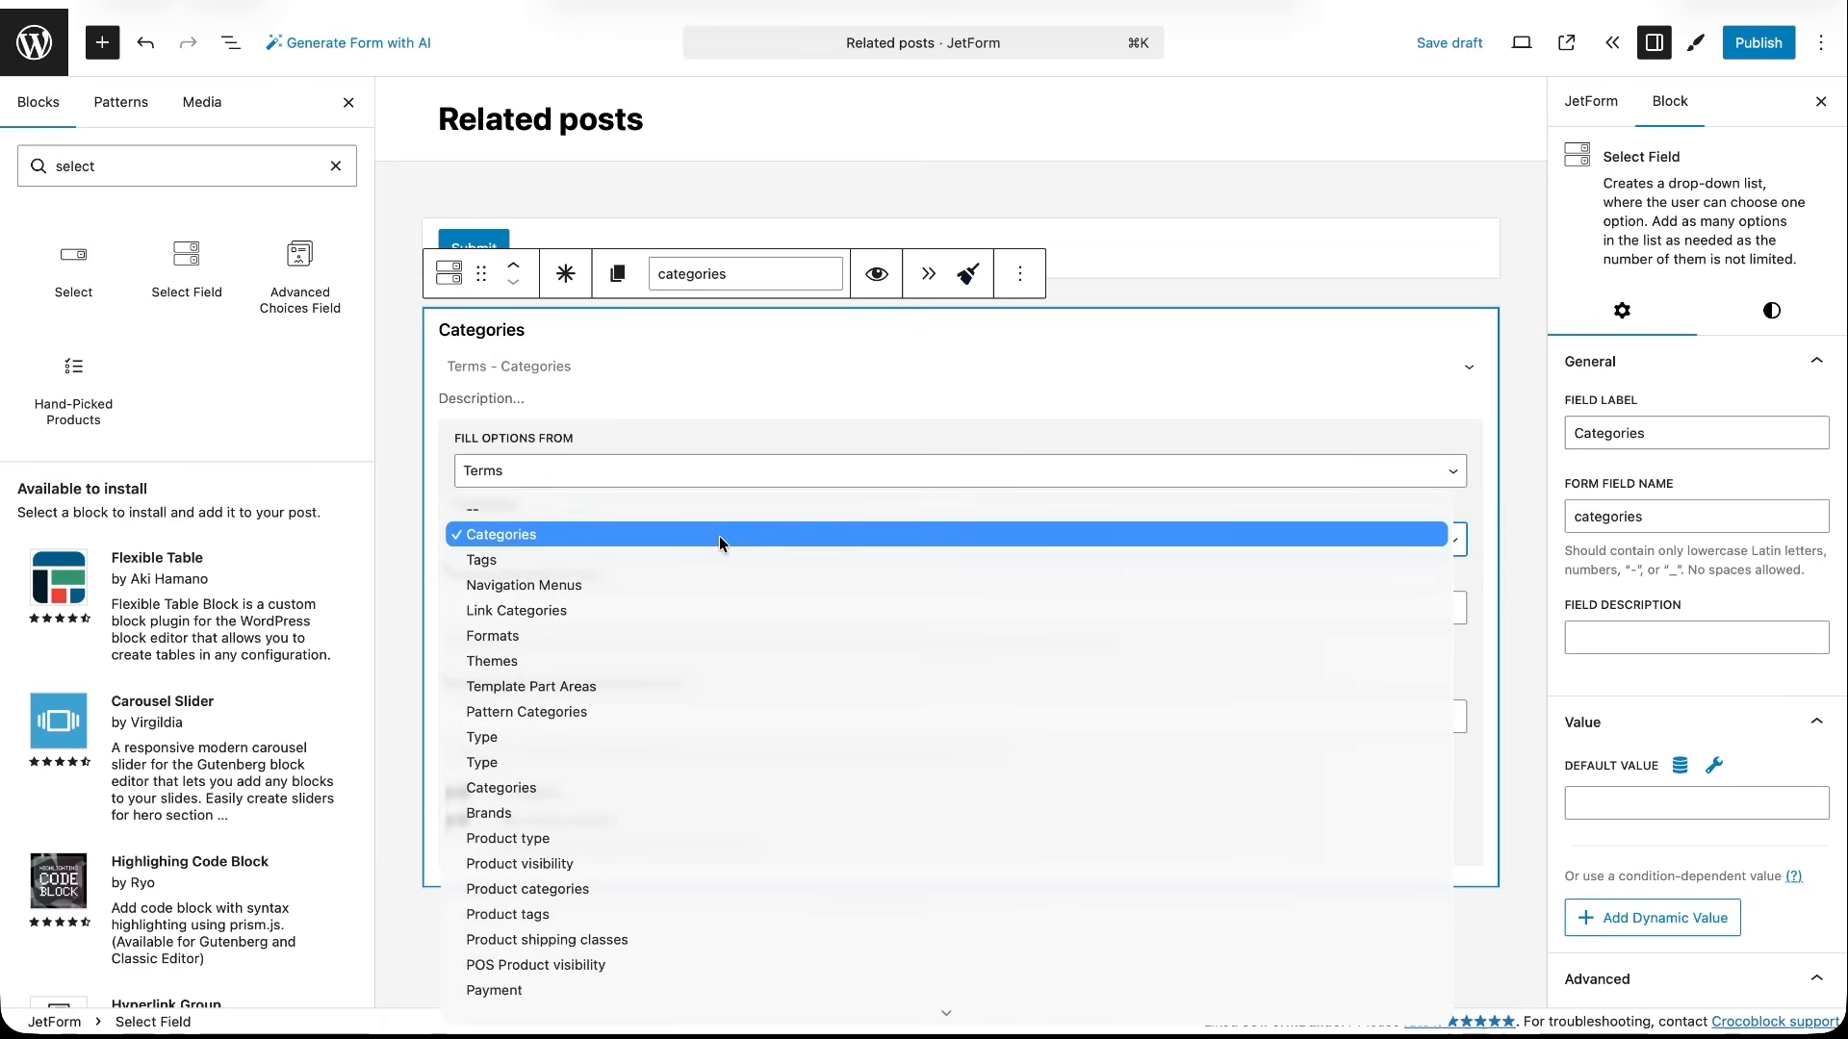
click(560, 981)
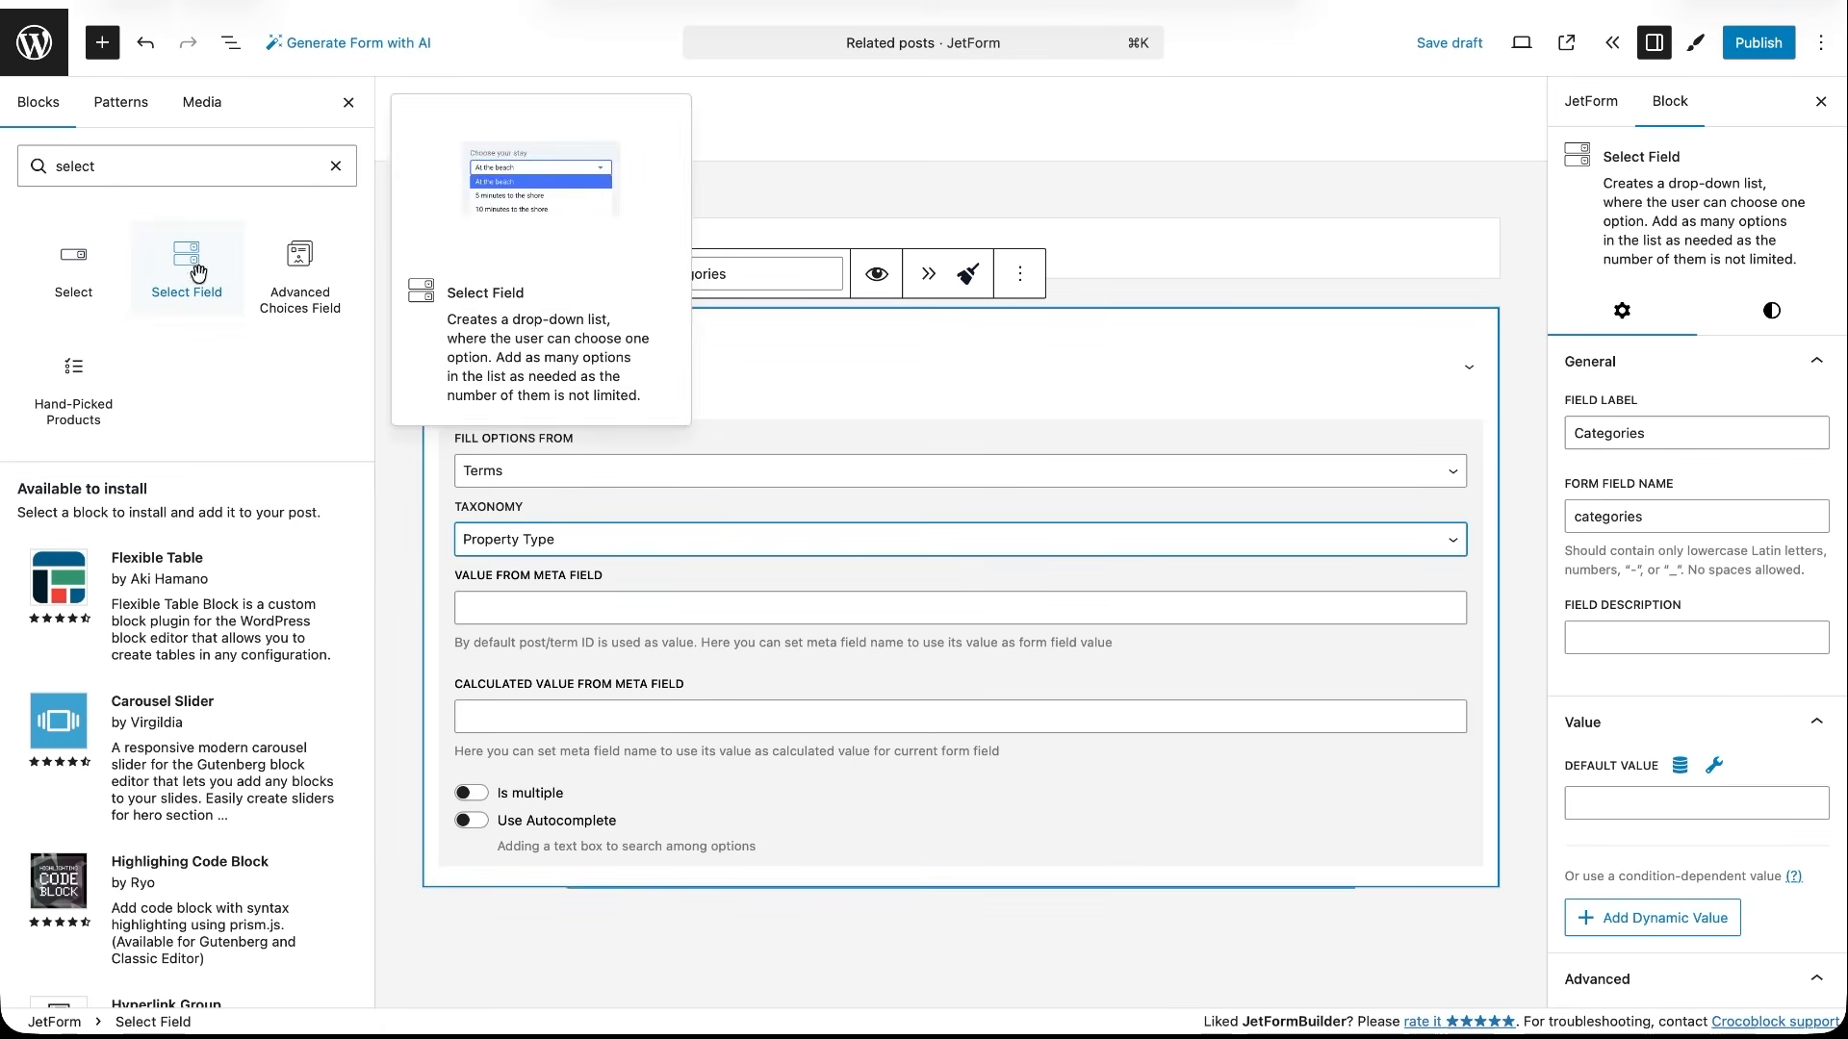
- Add a Select Field named Select hotel (select_hotel) below Categories and generate its options dynamically with Get related posts list
drag(186, 258, 496, 883)
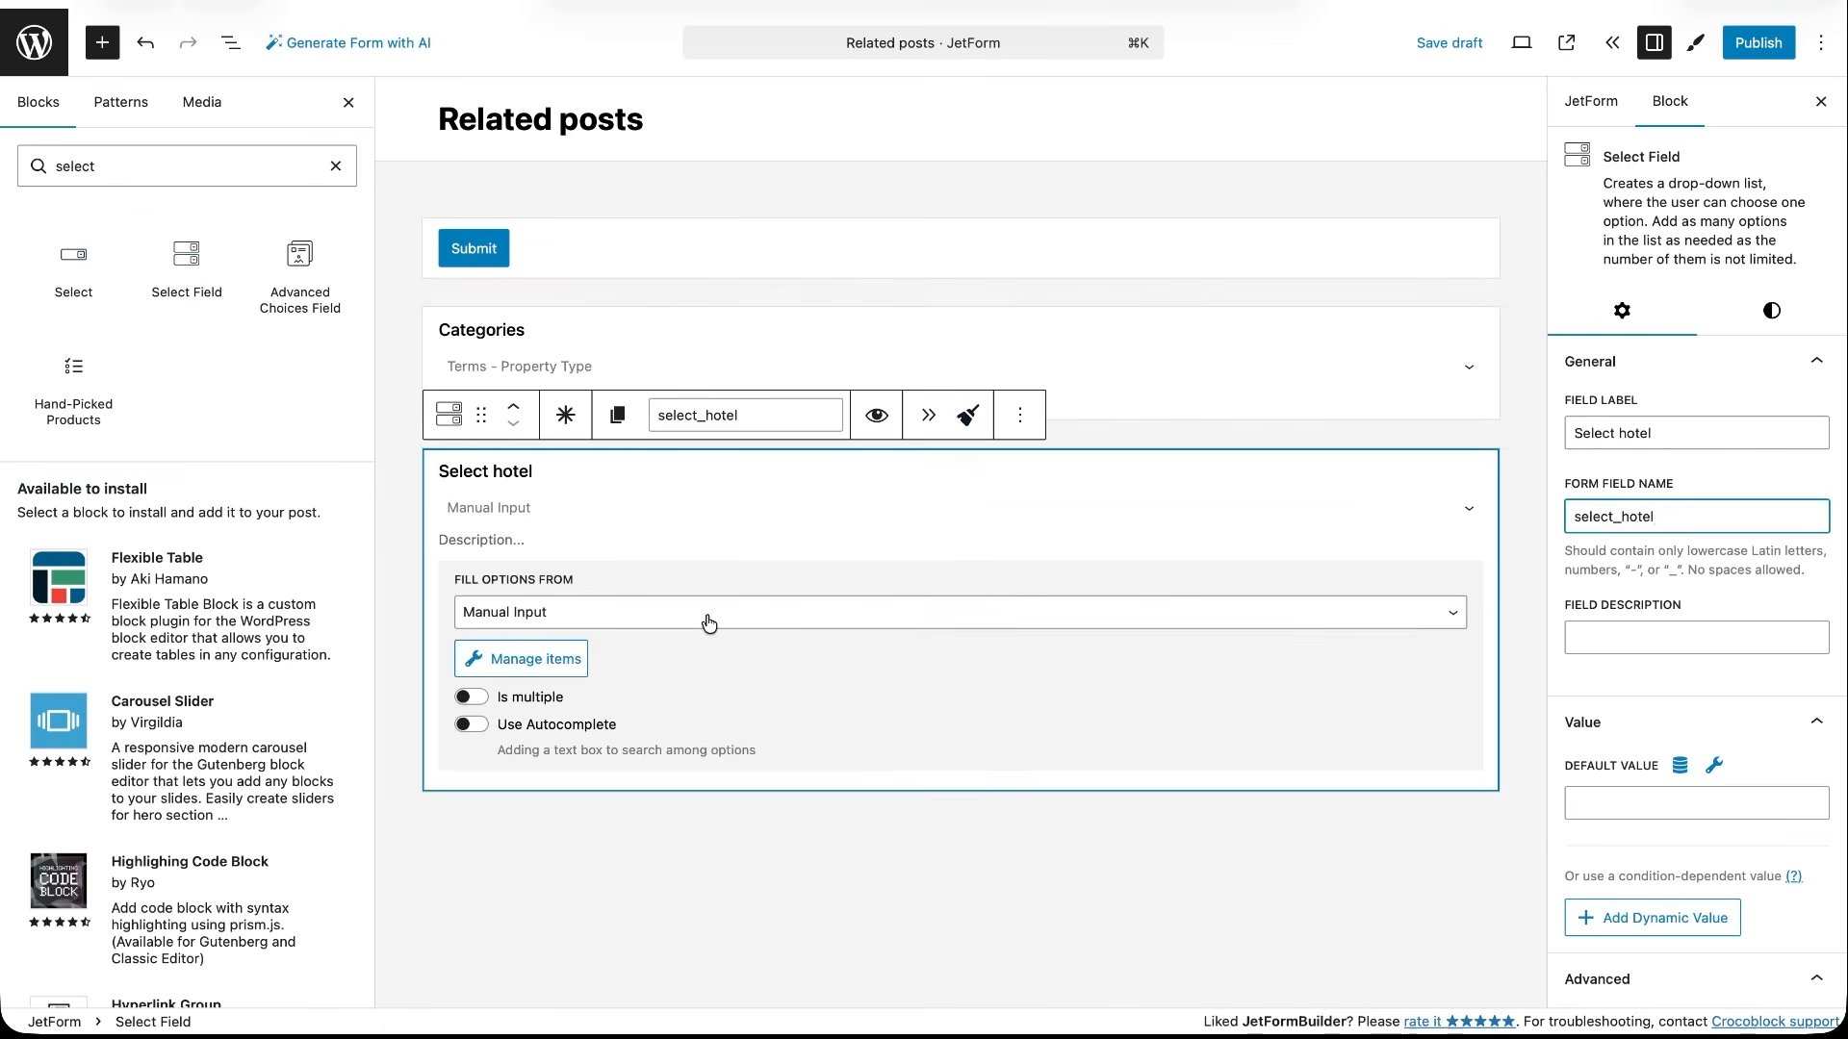
click(709, 612)
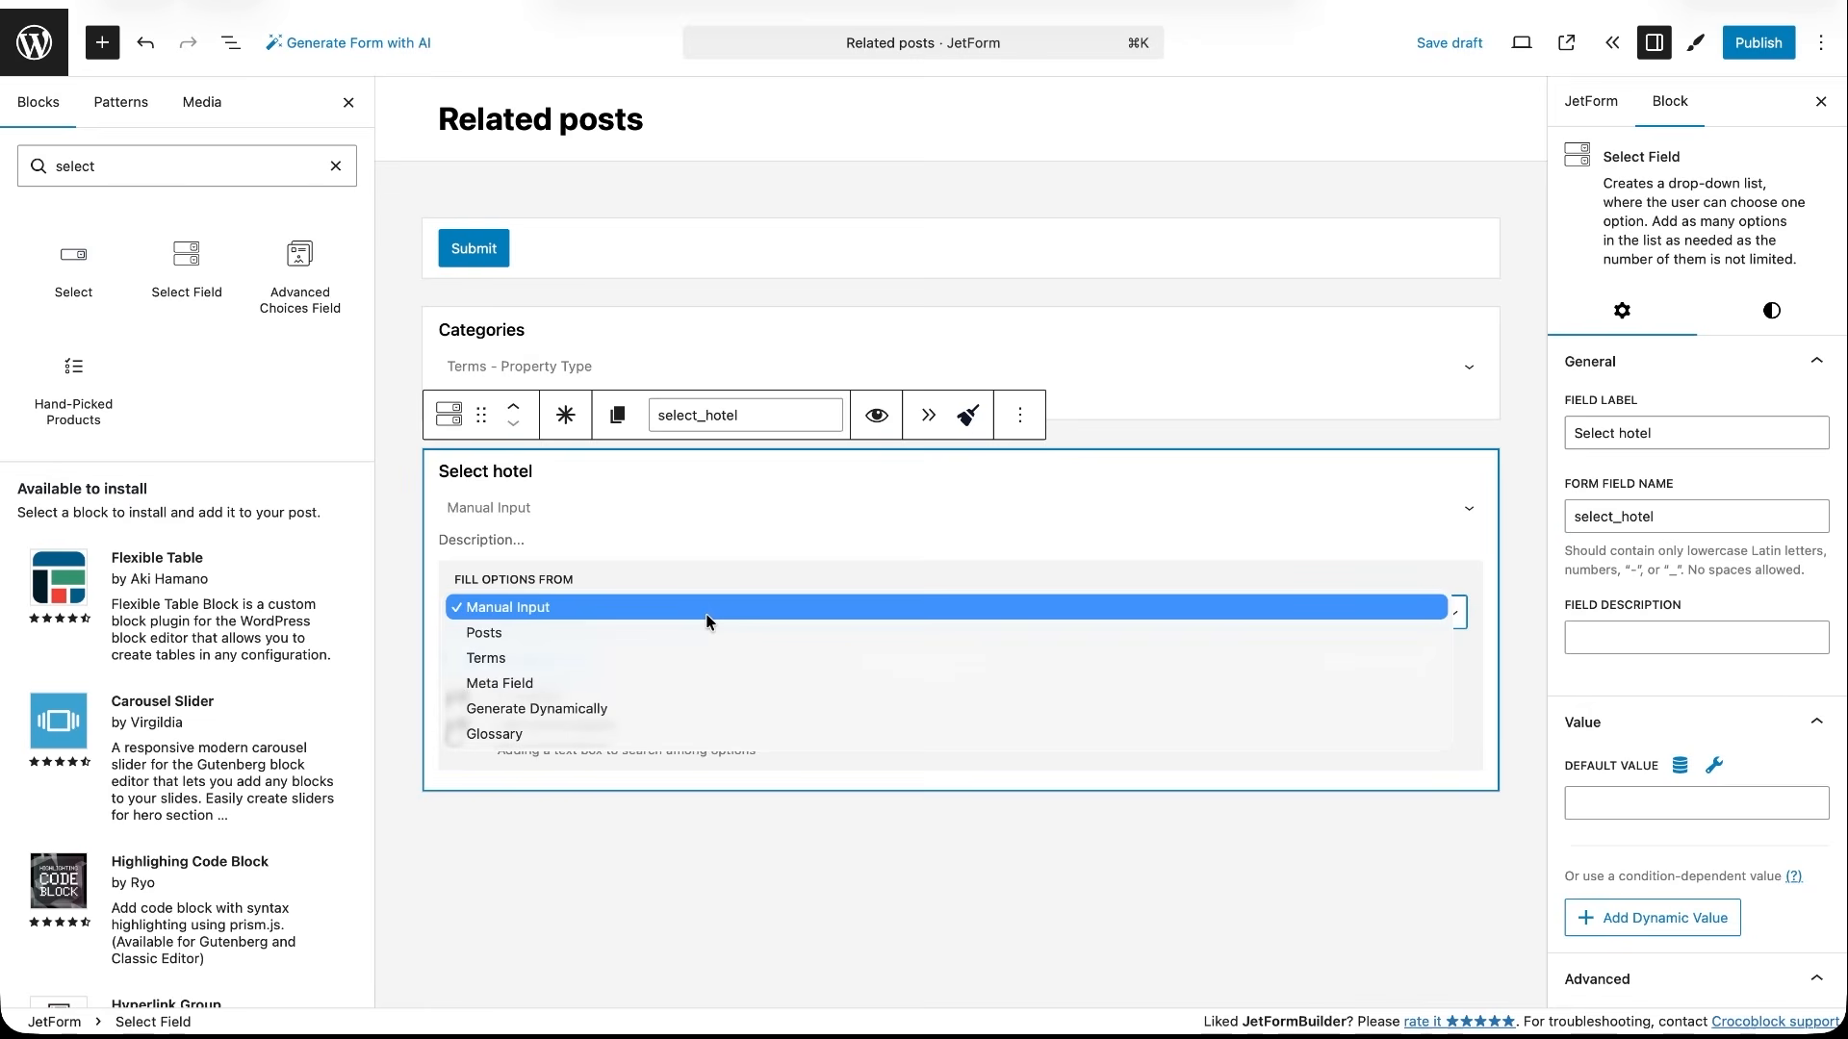
click(641, 708)
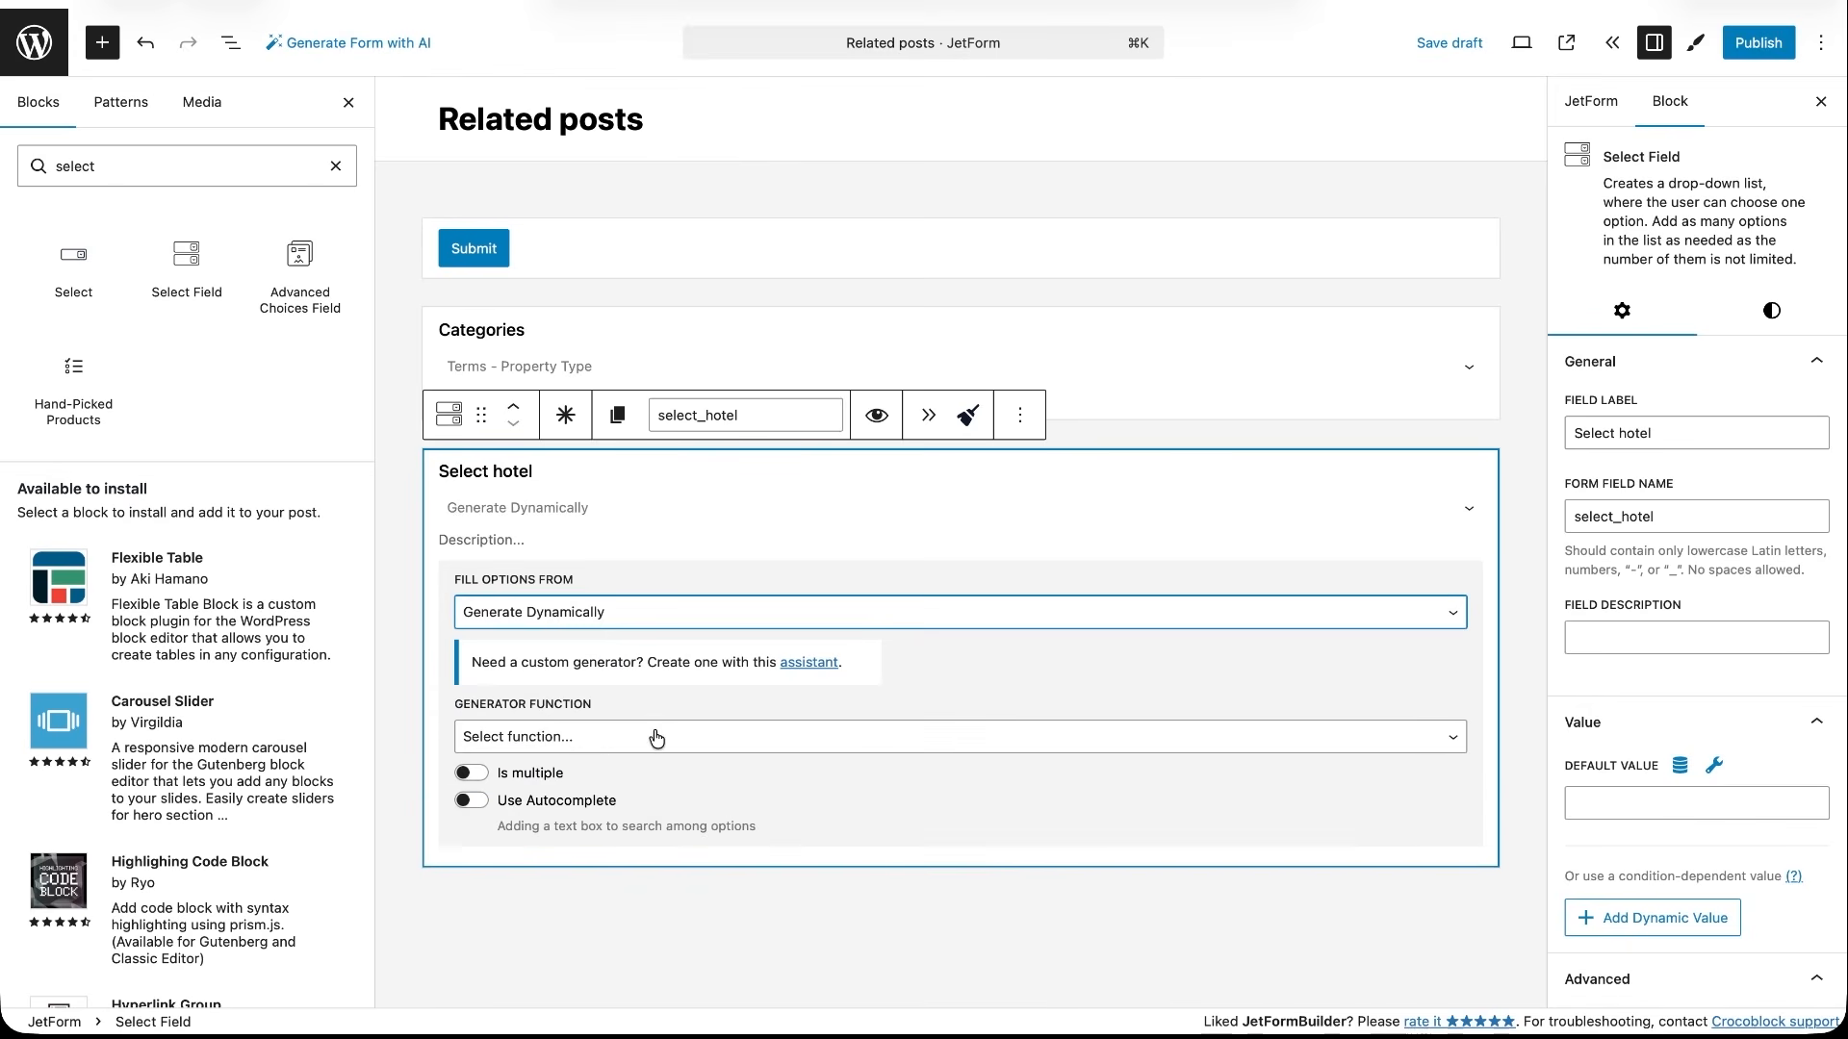
click(654, 736)
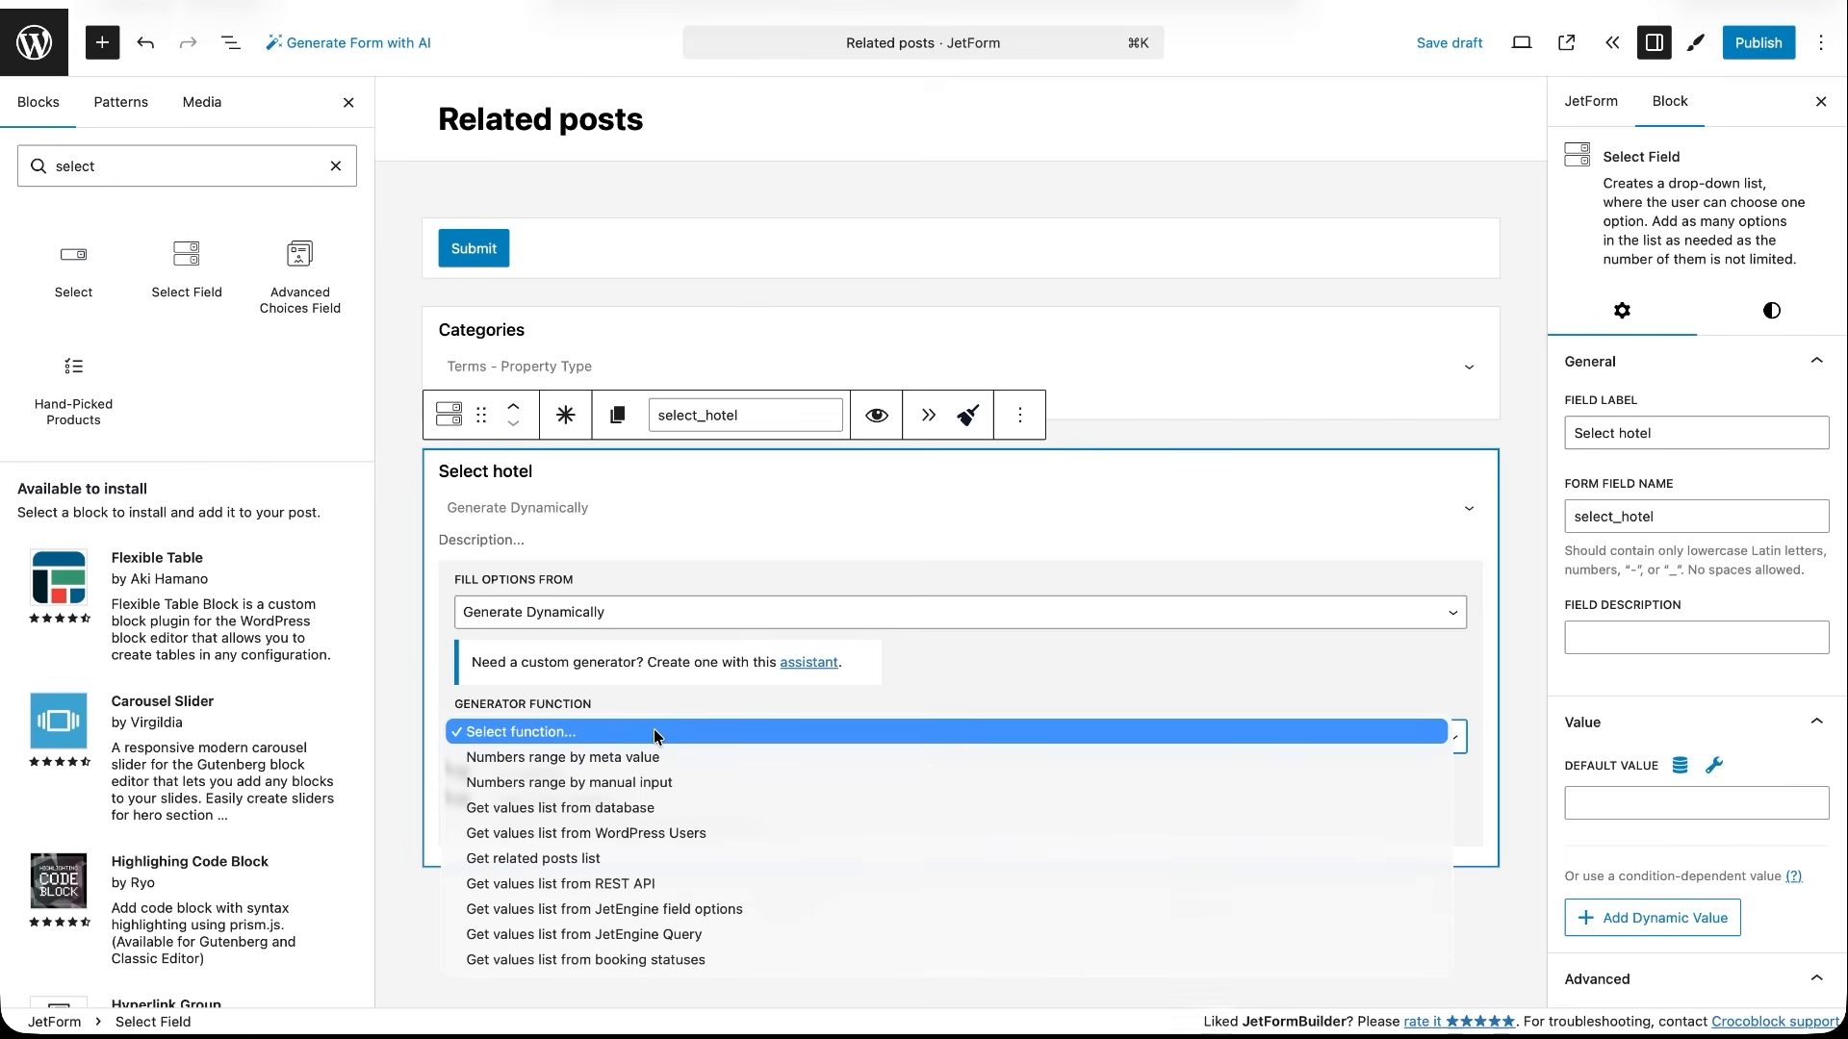
click(609, 858)
- Set the related posts generator's post type to Properties and its filter to Match by taxonomy term
click(596, 807)
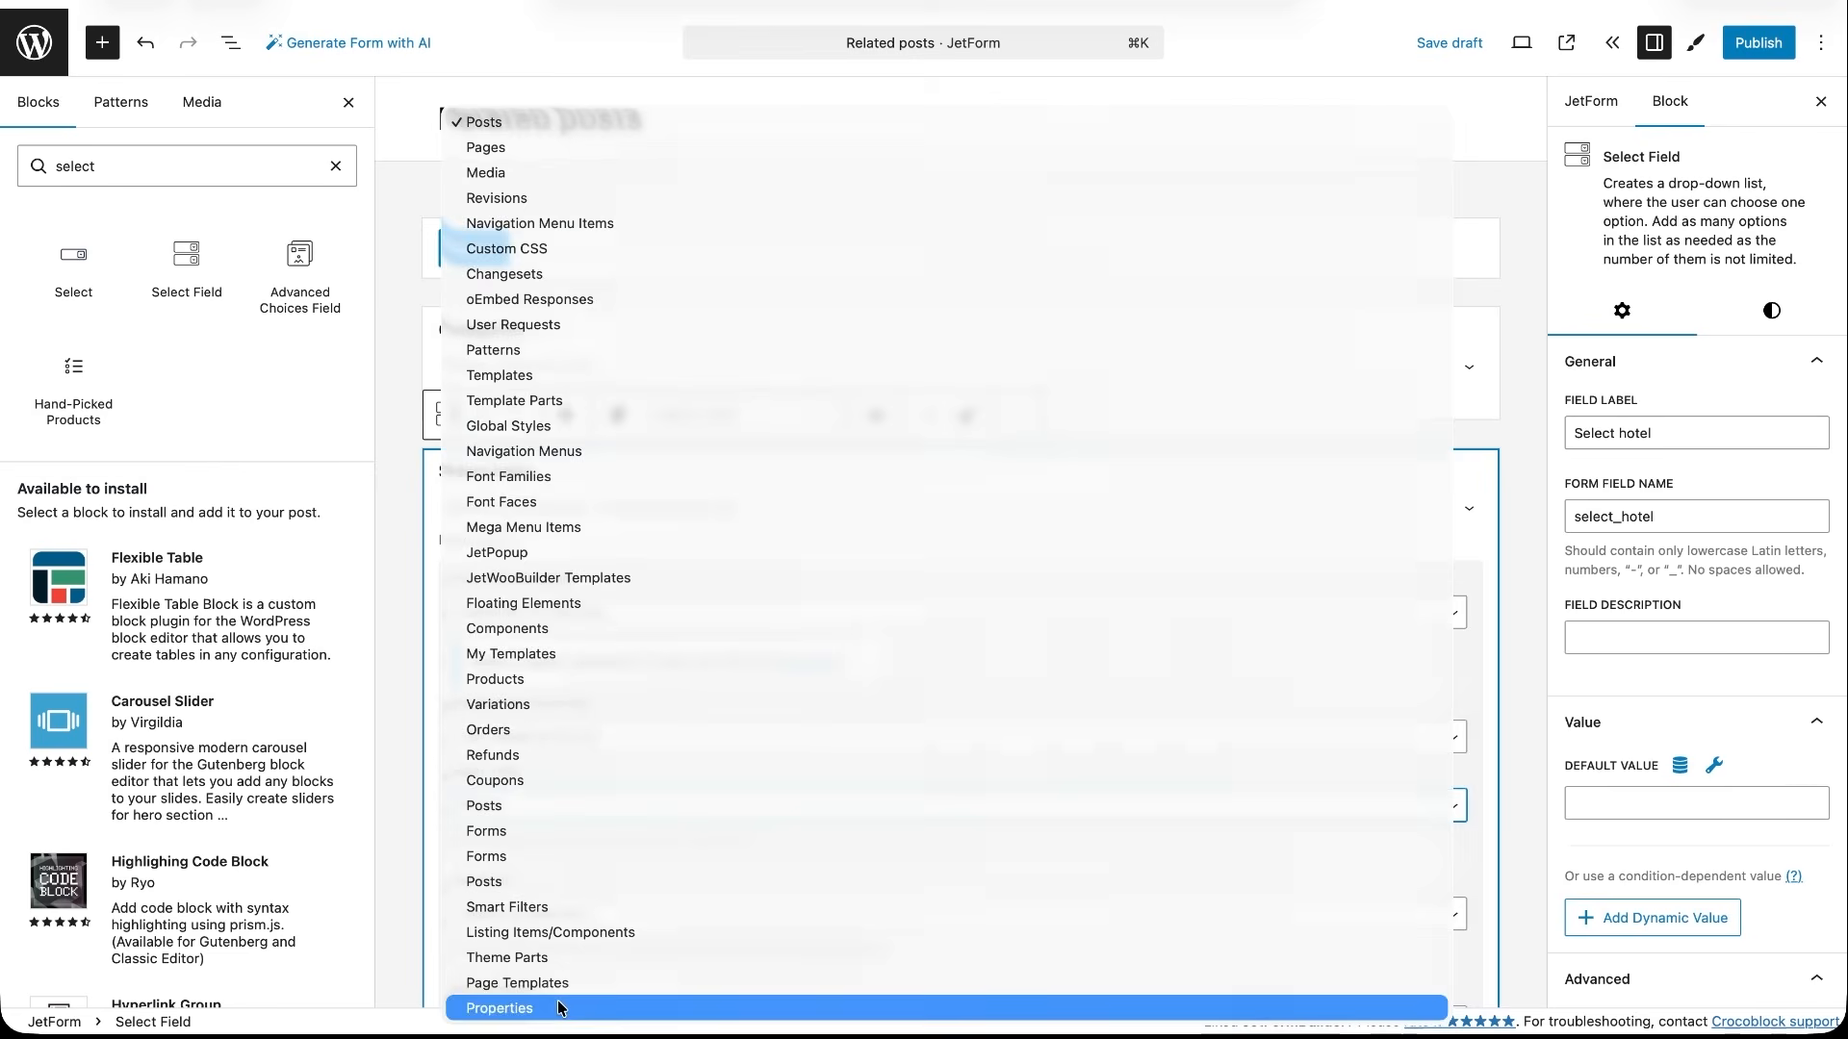
click(559, 1007)
scroll(605, 936, down, 3)
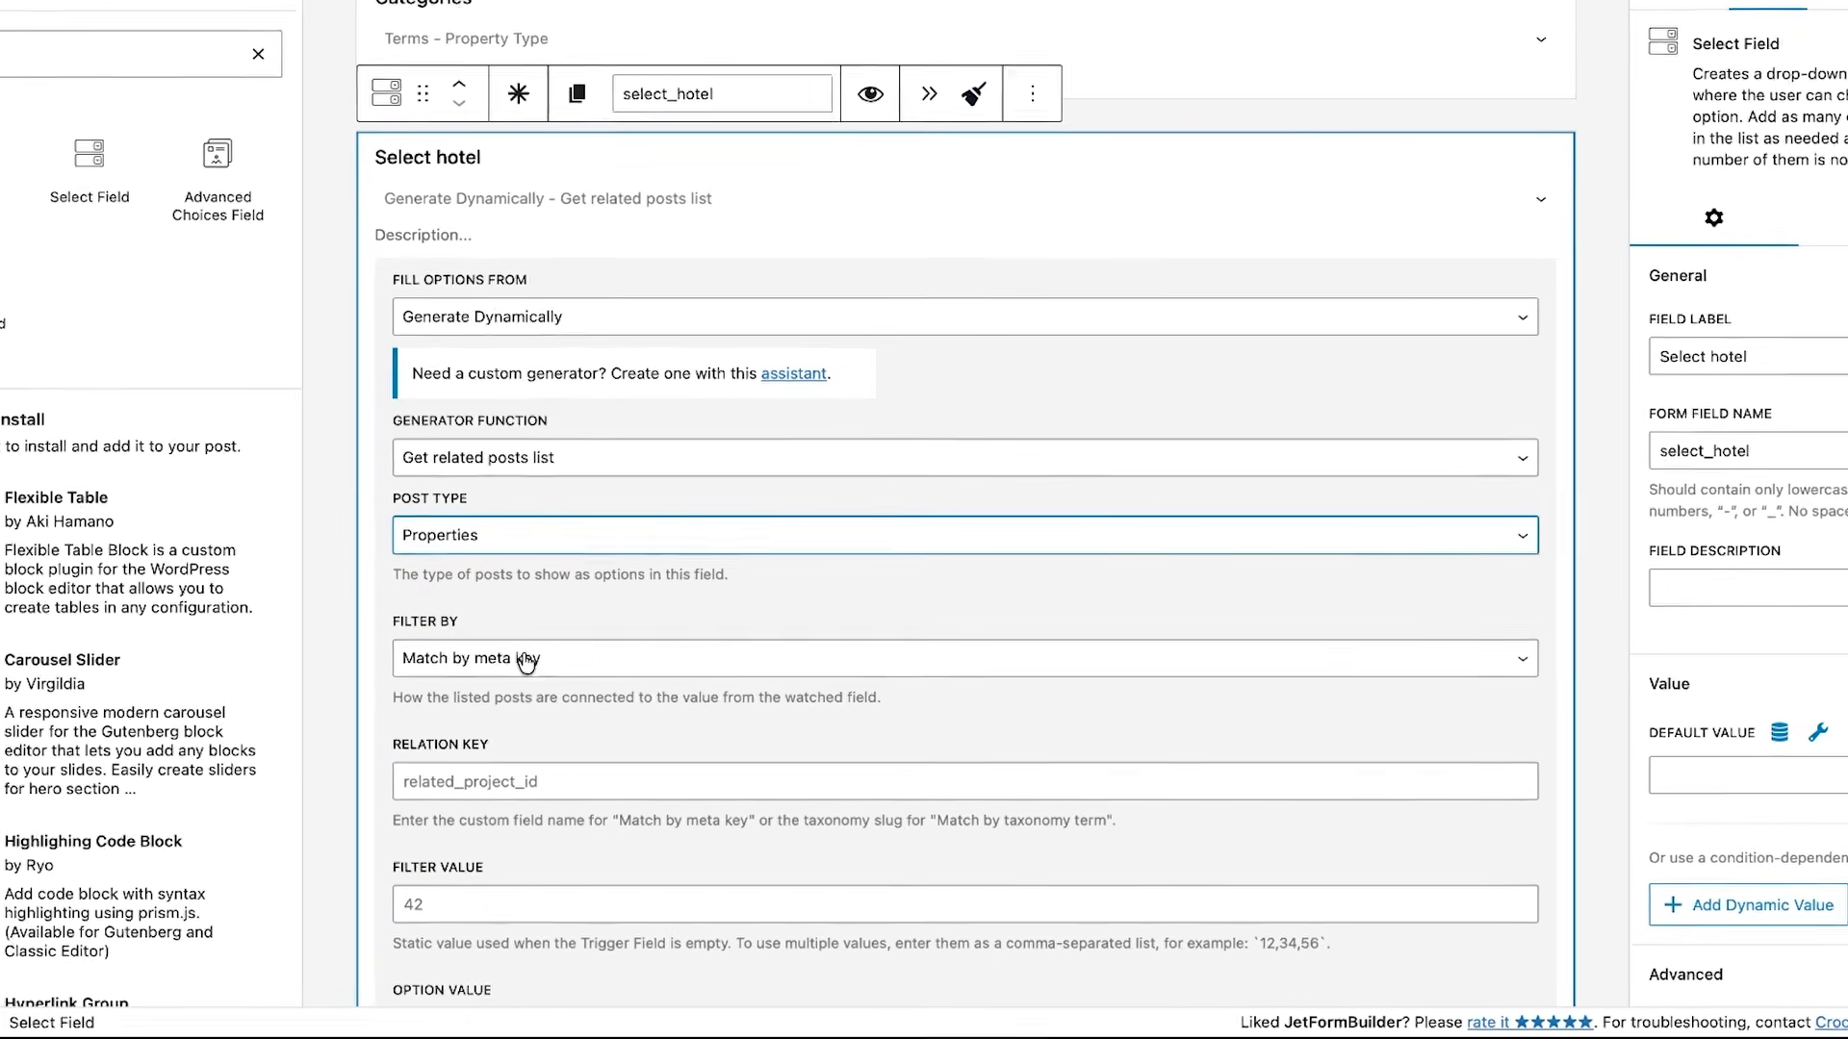
click(572, 700)
click(500, 692)
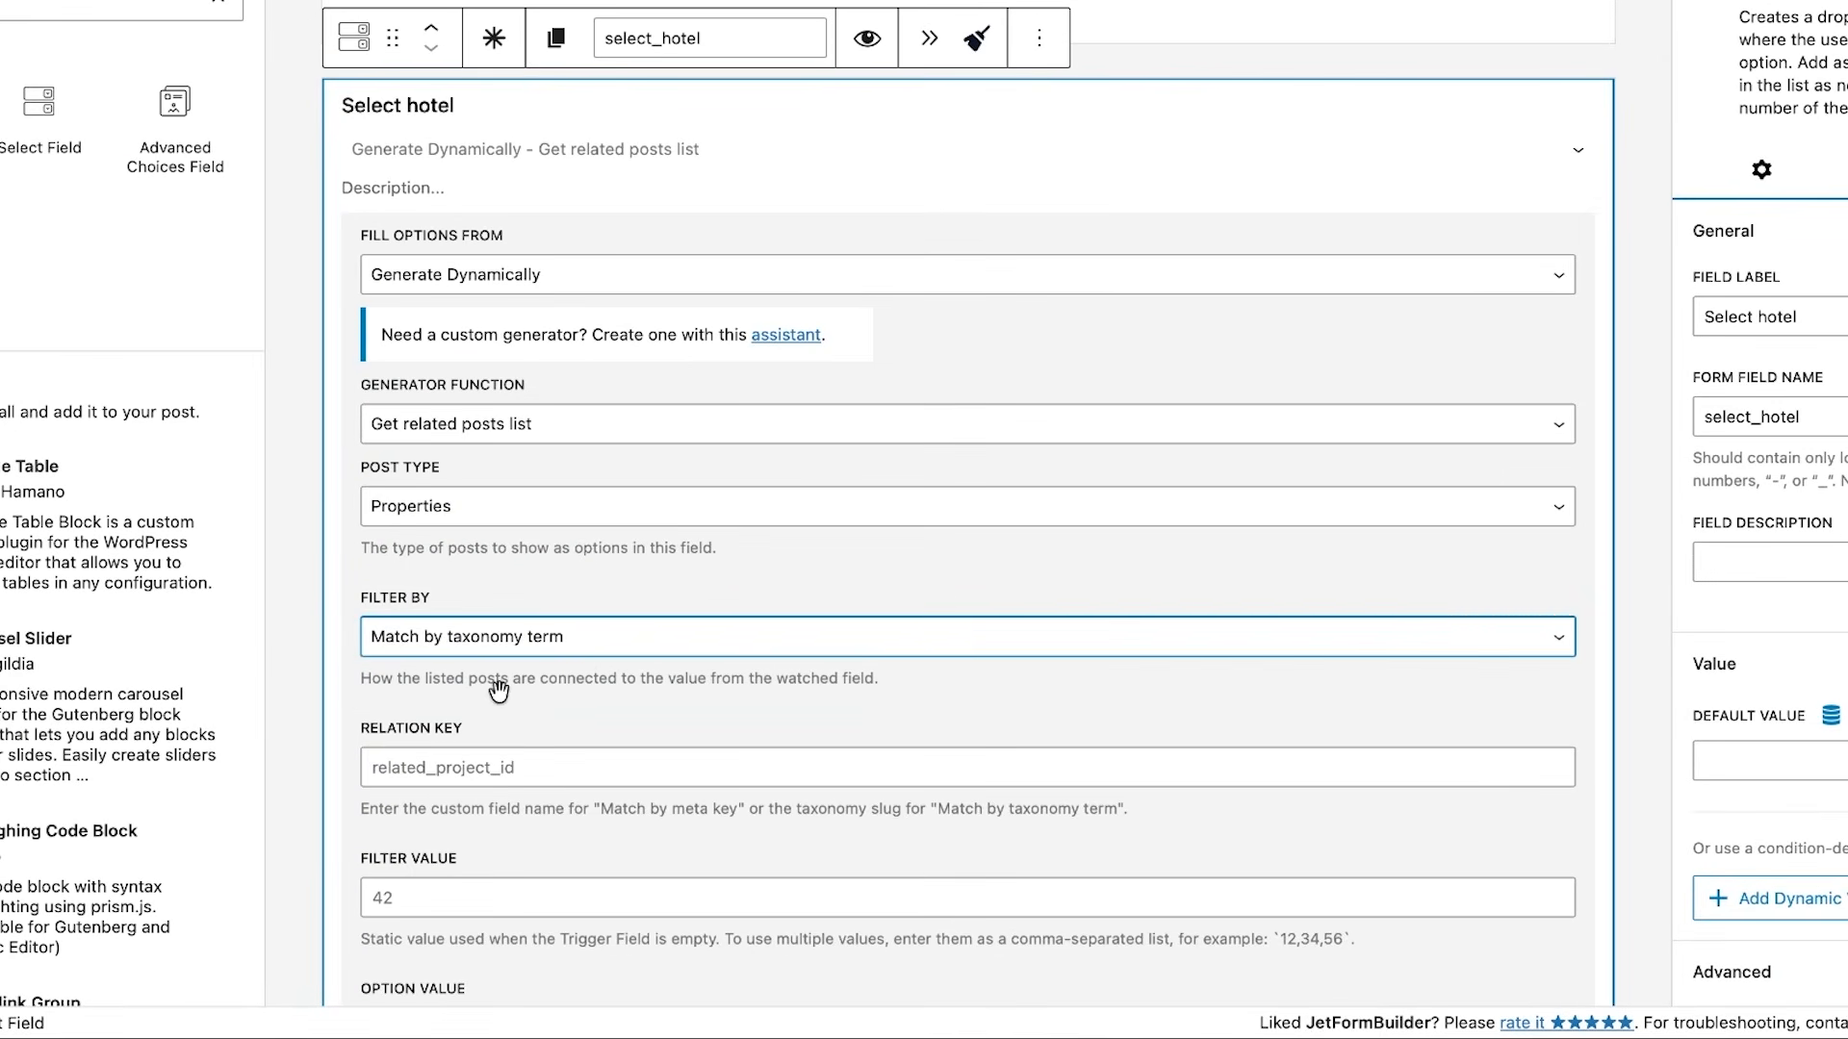
- Enter property-type as the relation key and 6 as the static filter value for the Select hotel field
click(509, 767)
text(property-type)
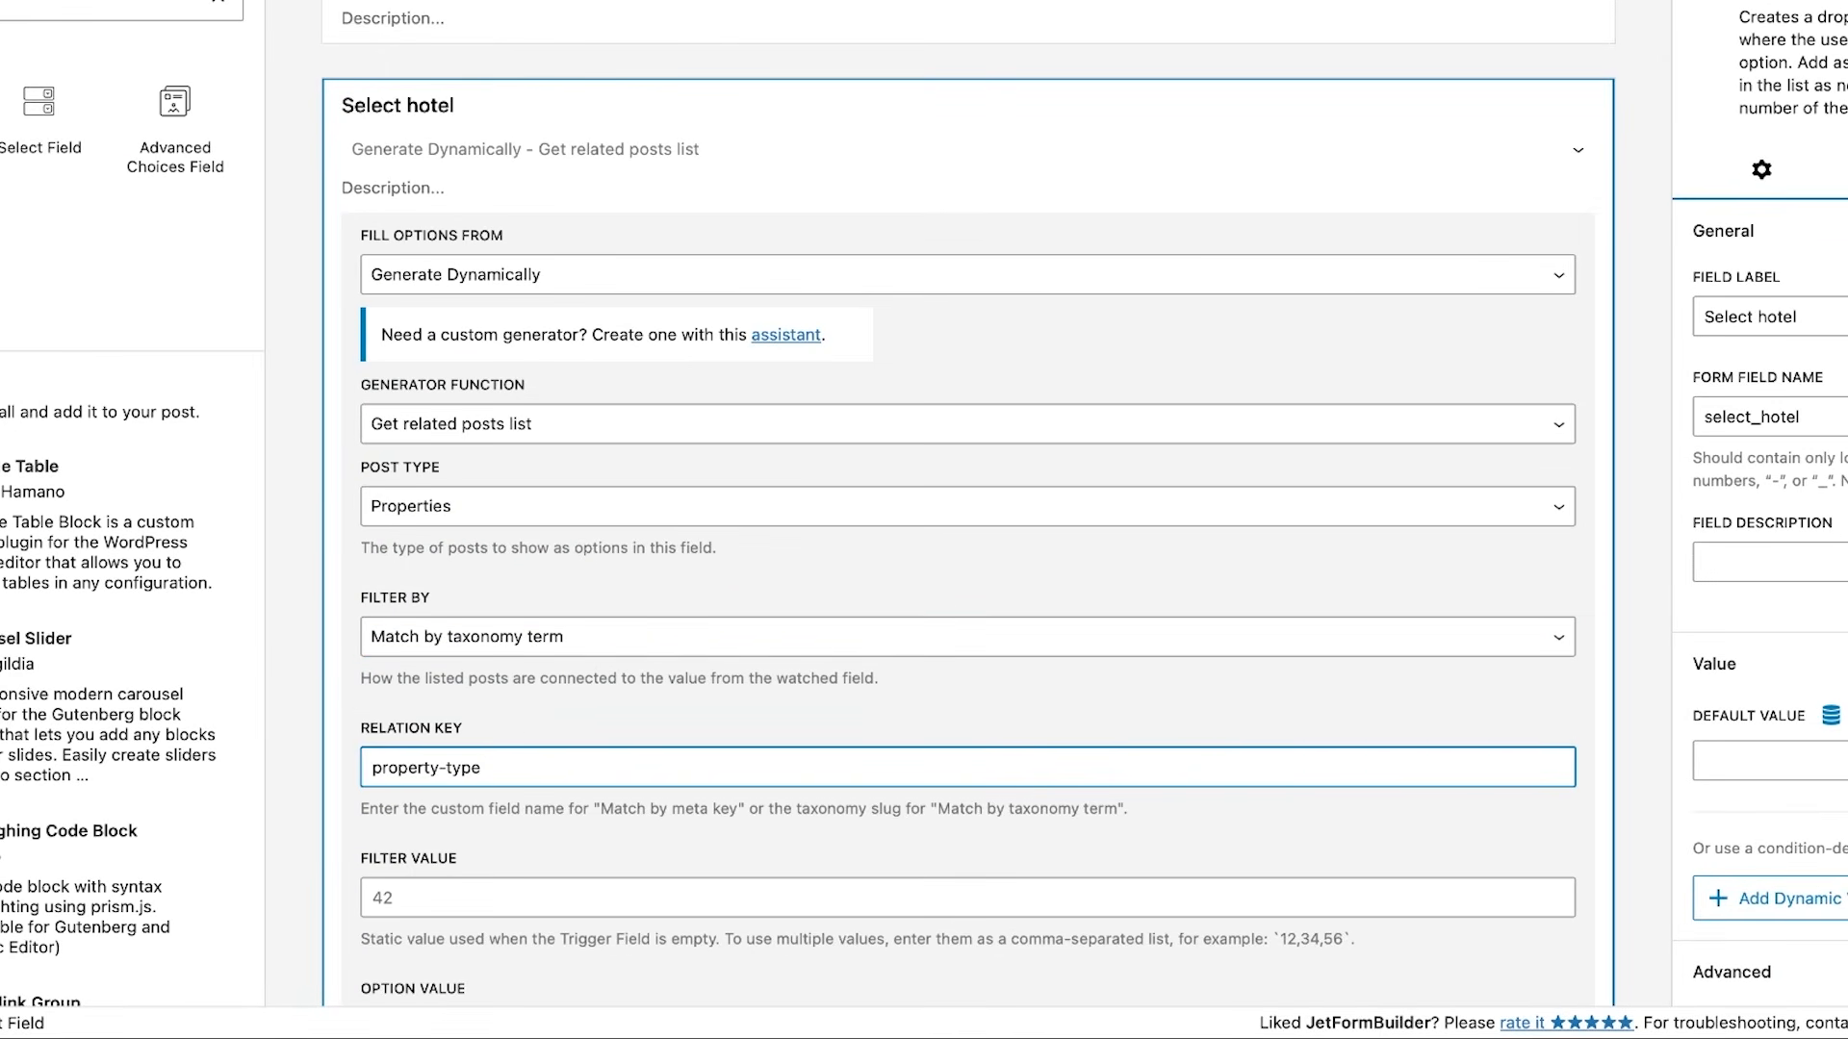
click(496, 904)
text(6)
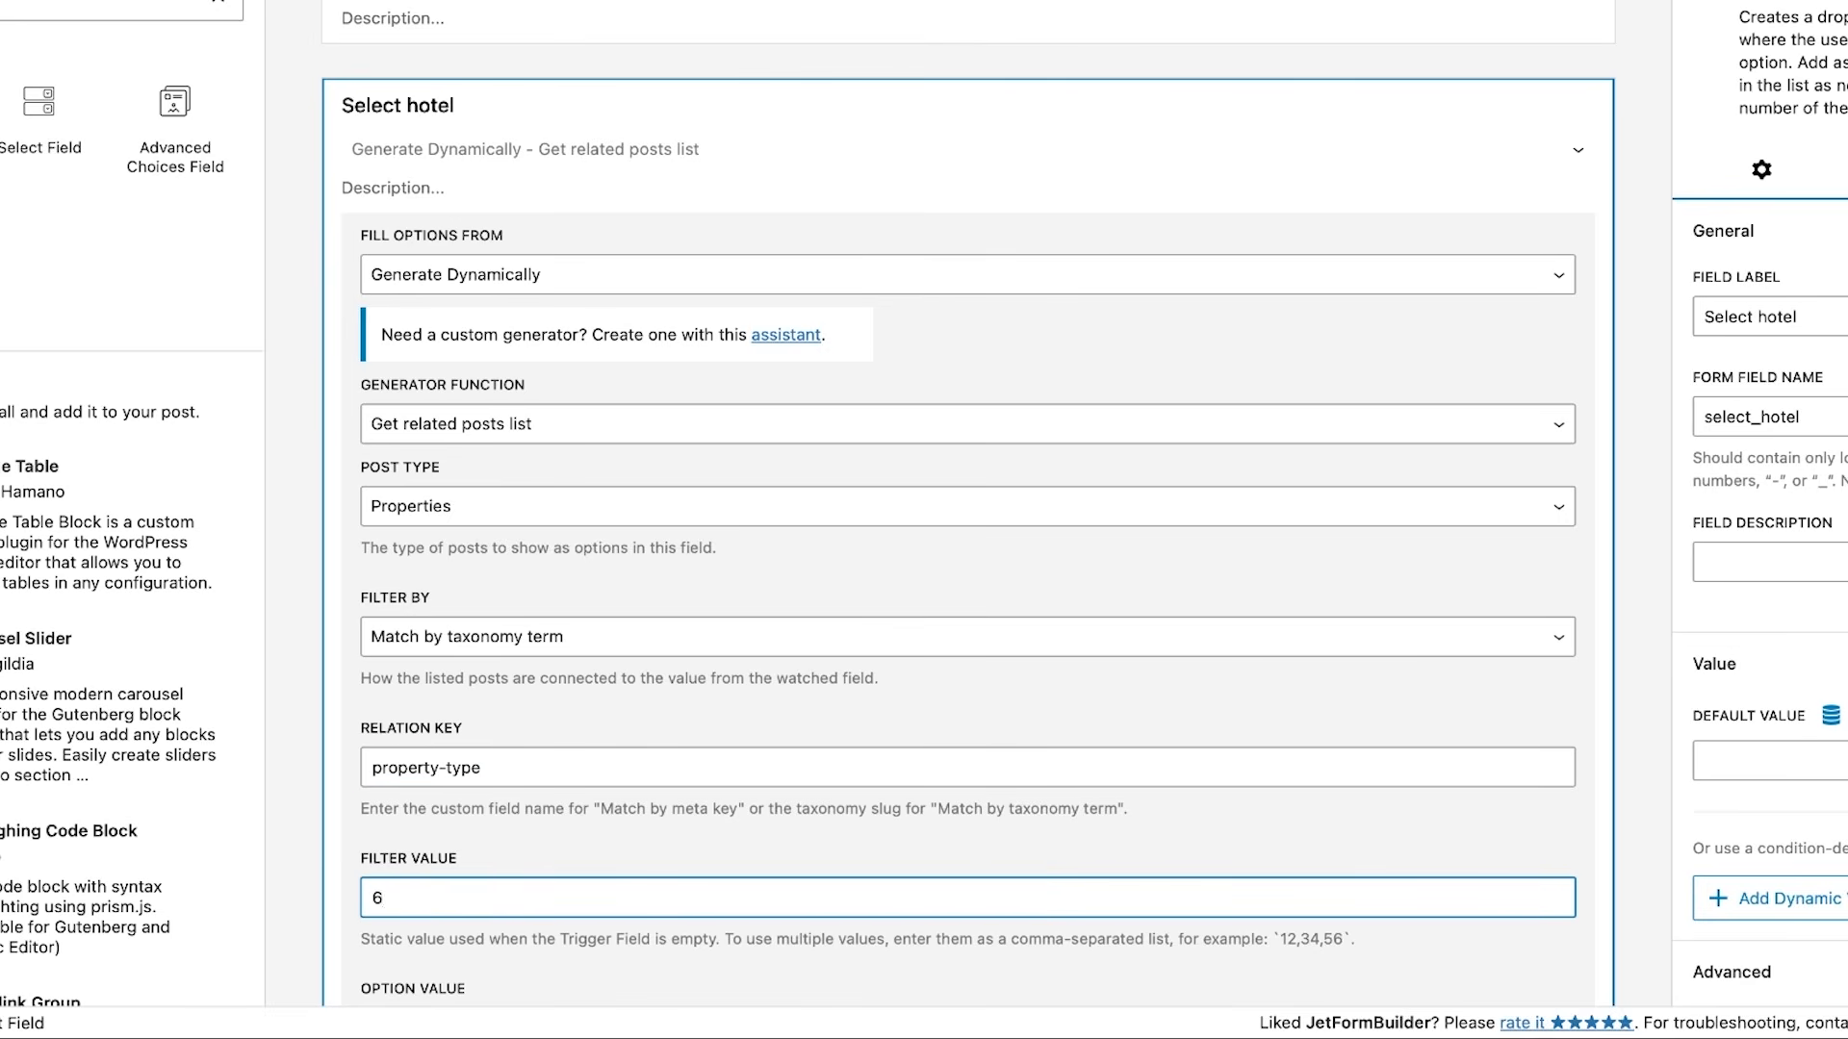
click(497, 903)
click(499, 942)
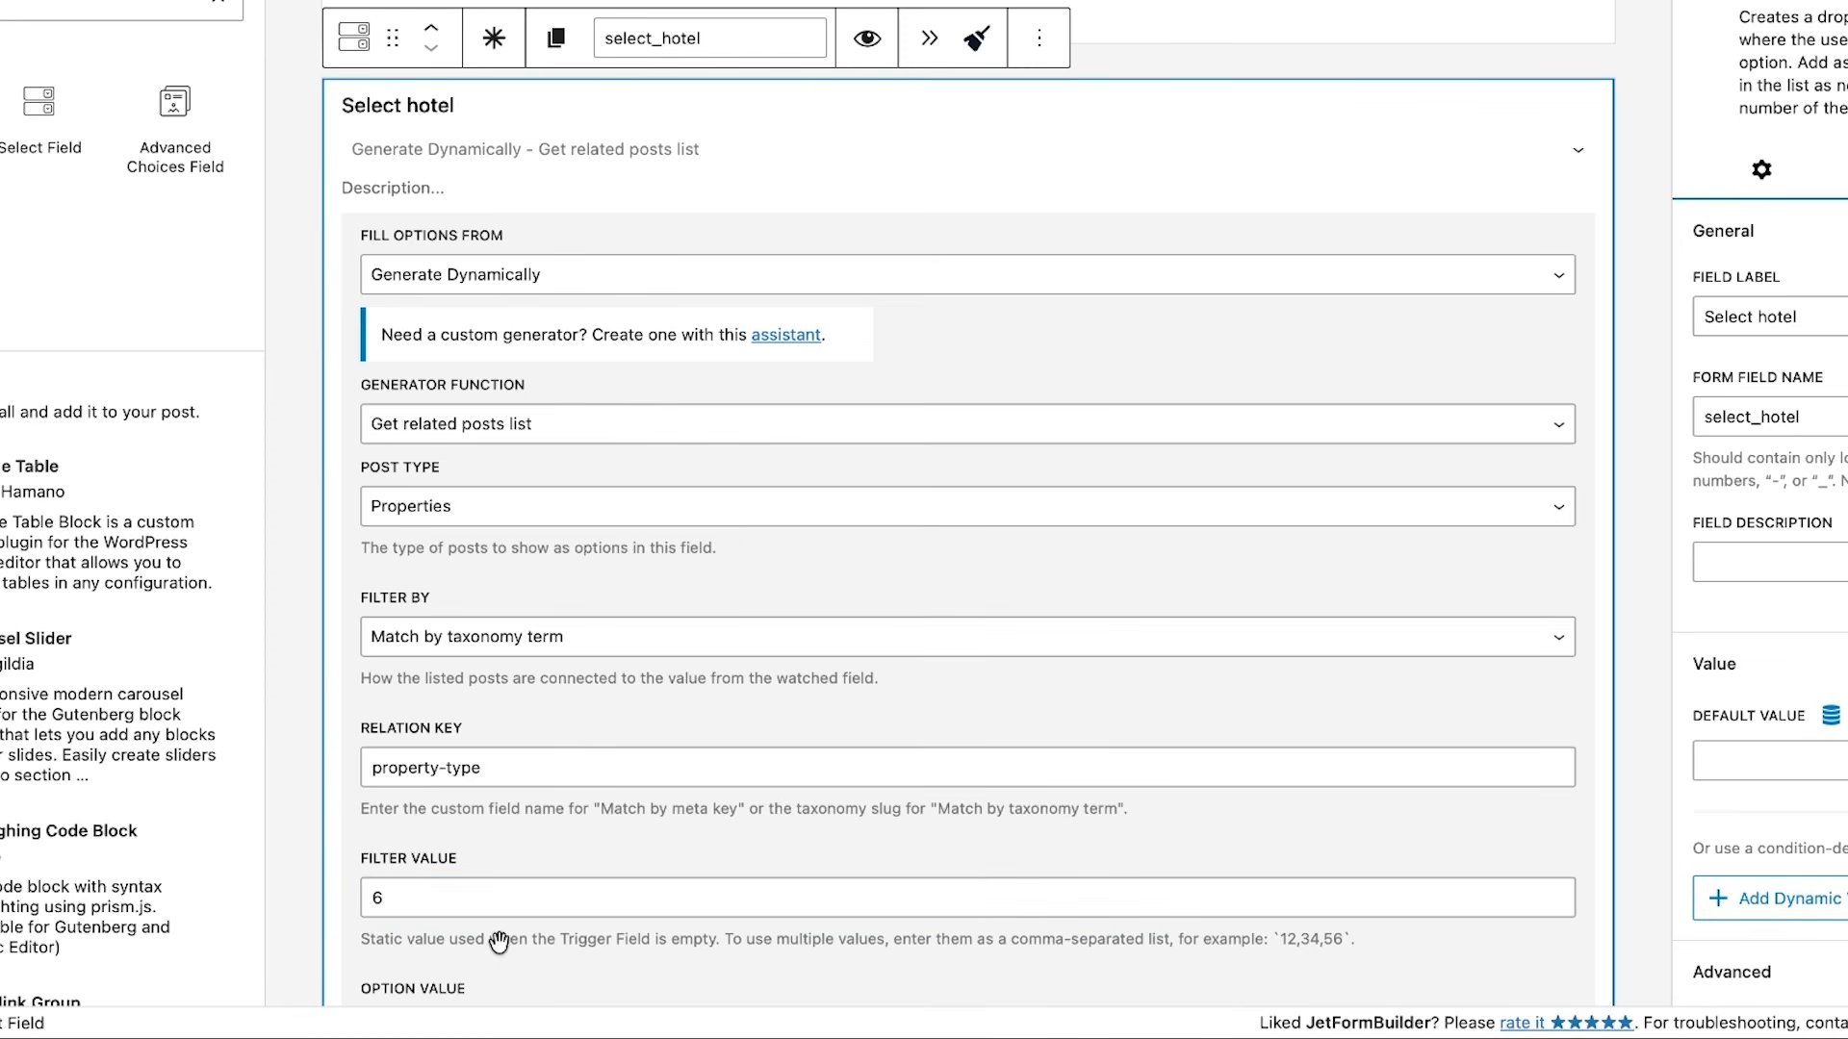
- Enable Auto-Update for Select hotel with Categories (categories) as the trigger field, and publish the form
scroll(499, 942, down, 6)
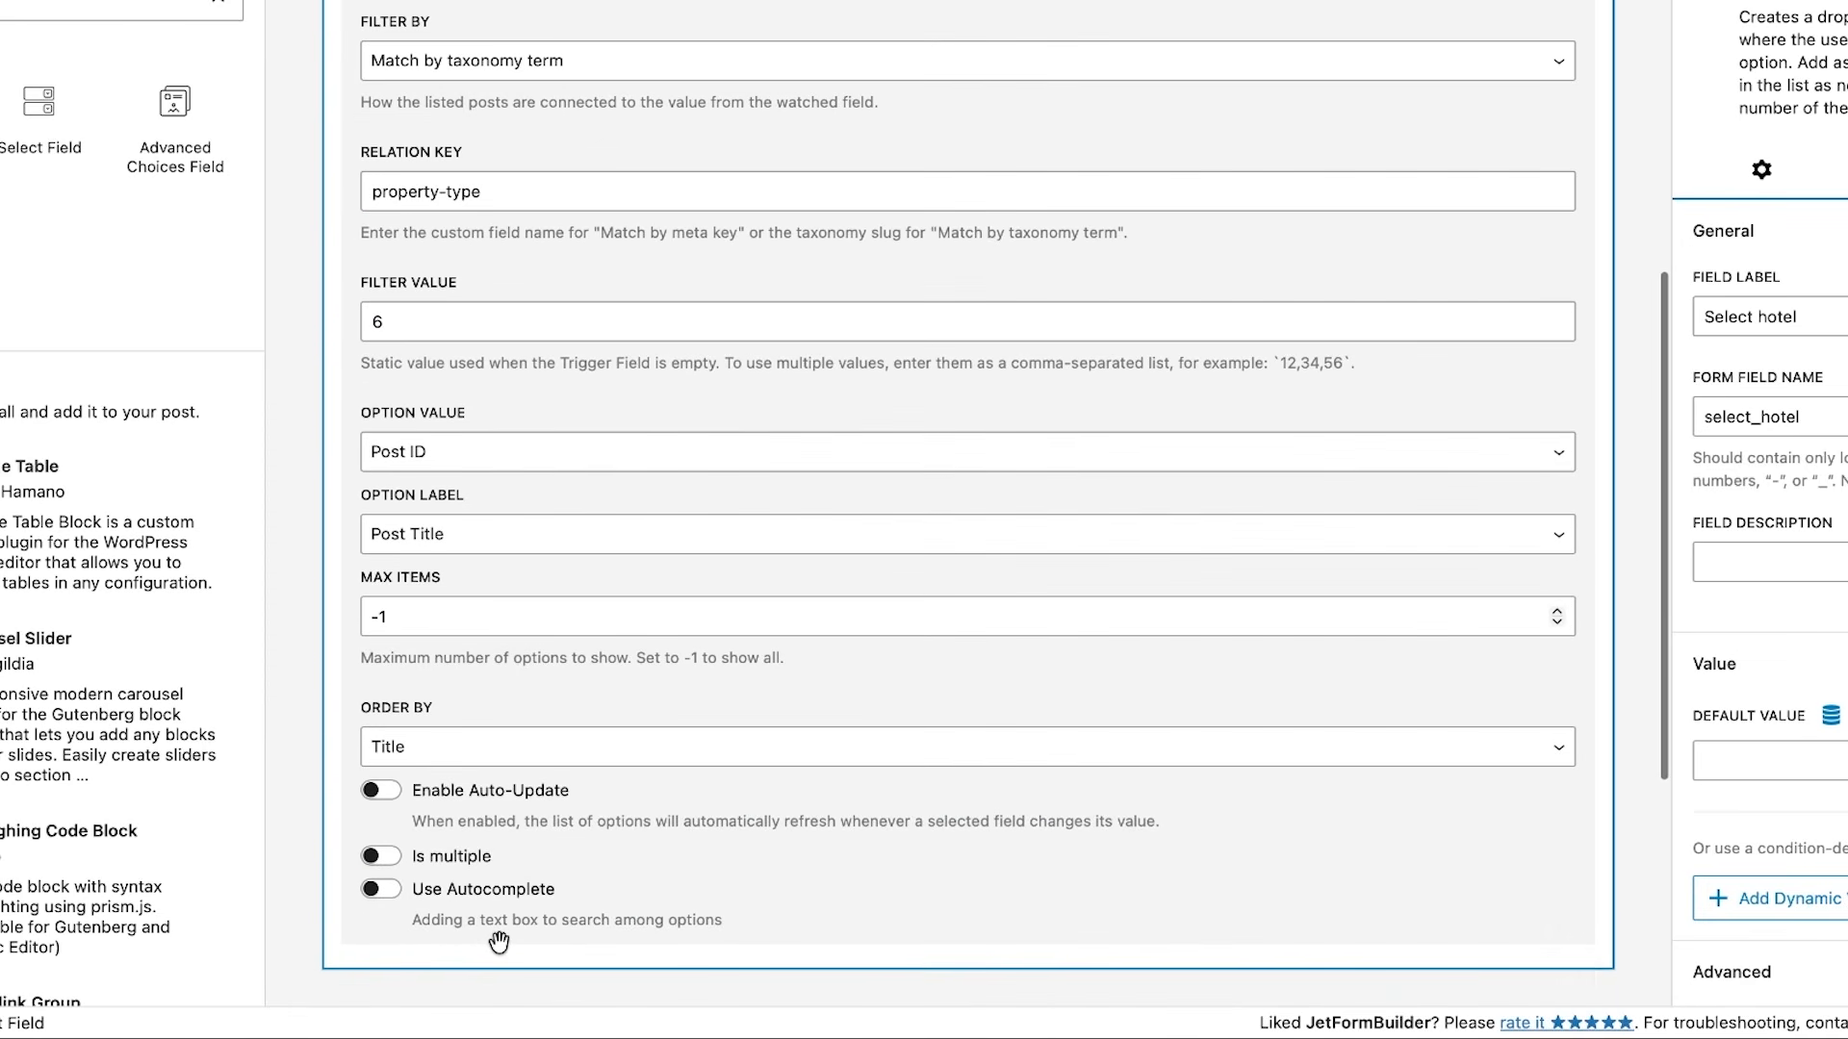
click(507, 804)
scroll(507, 803, down, 5)
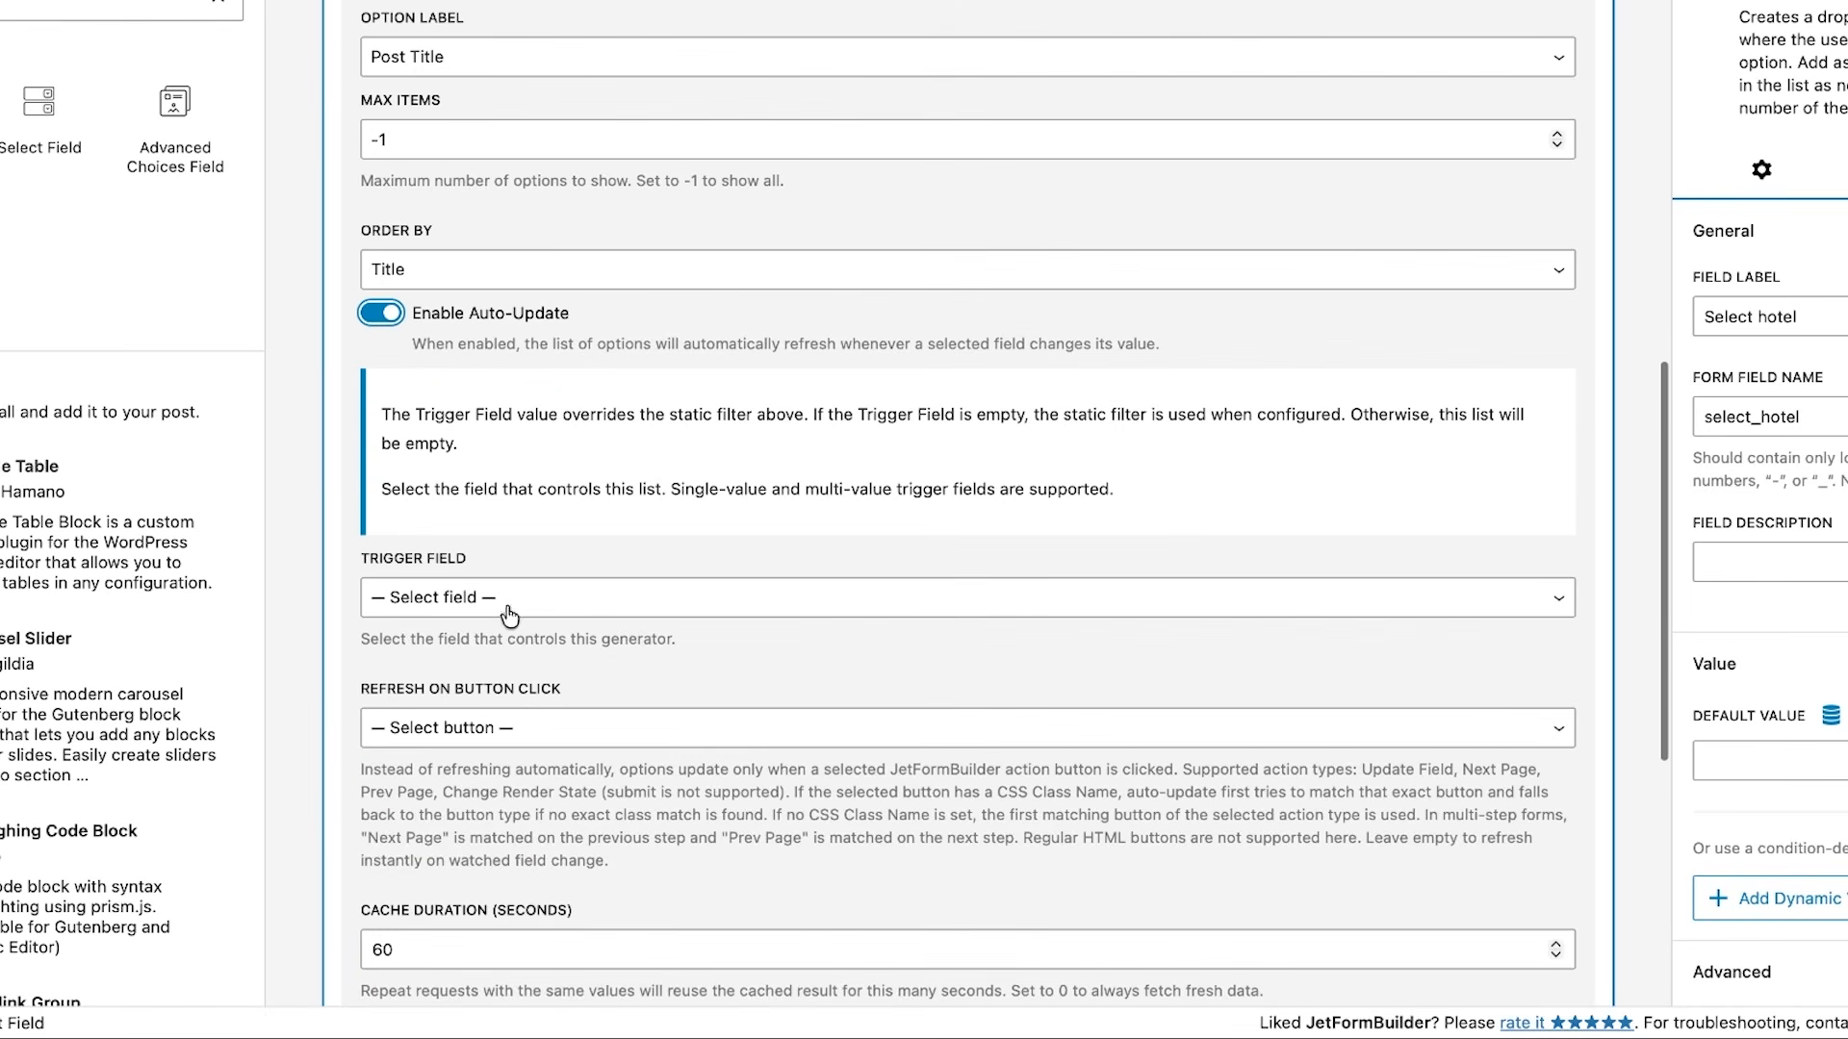
click(499, 596)
click(502, 621)
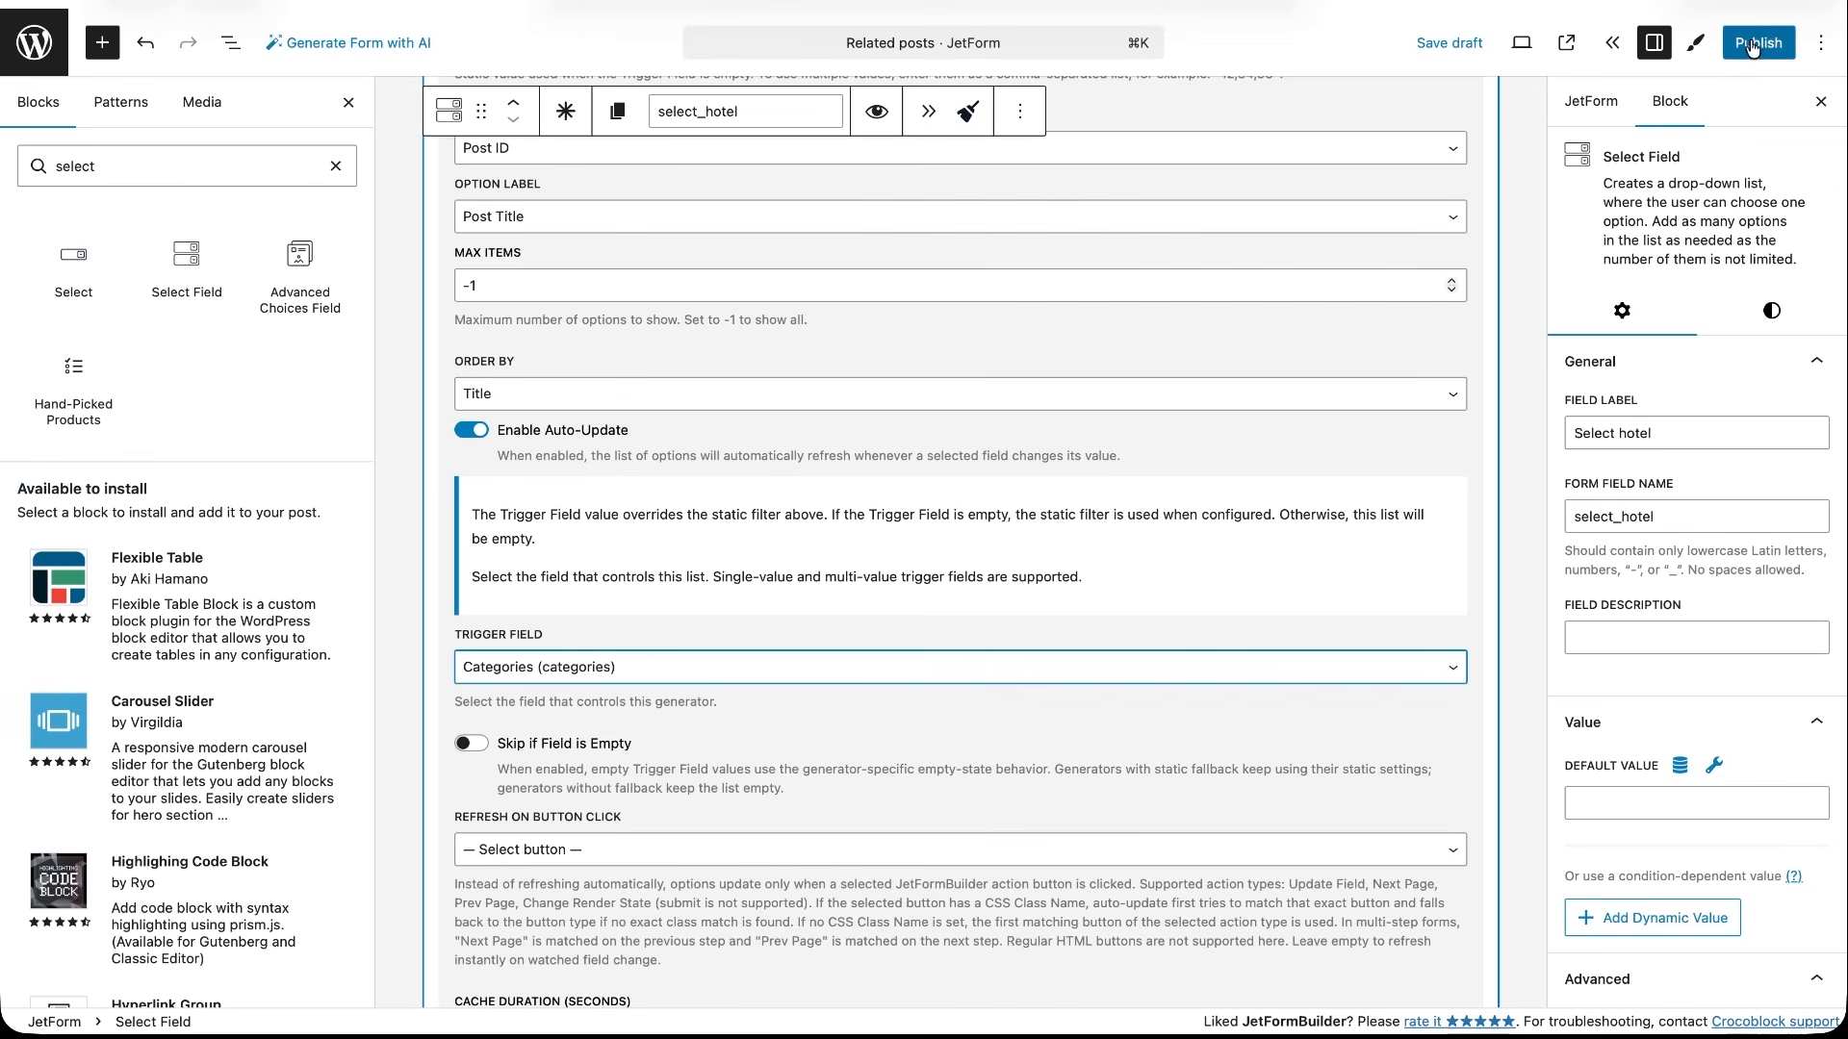
click(1752, 44)
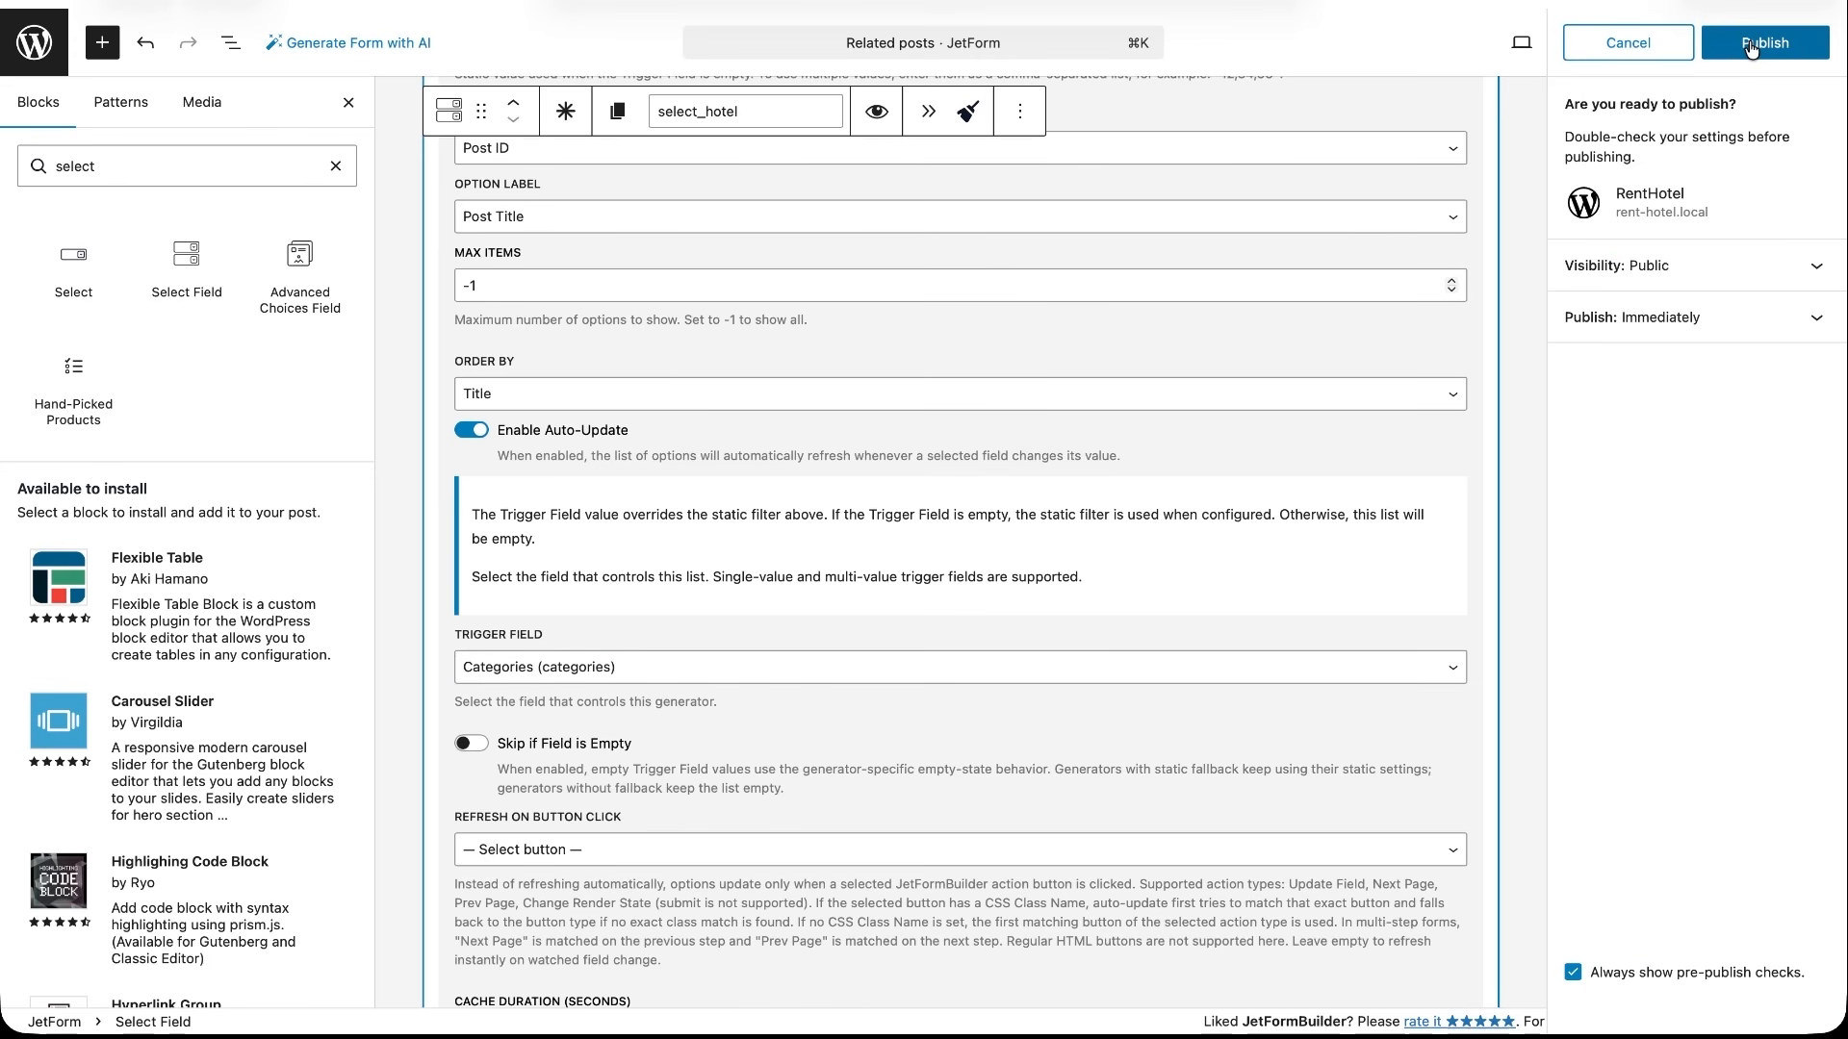
click(1752, 44)
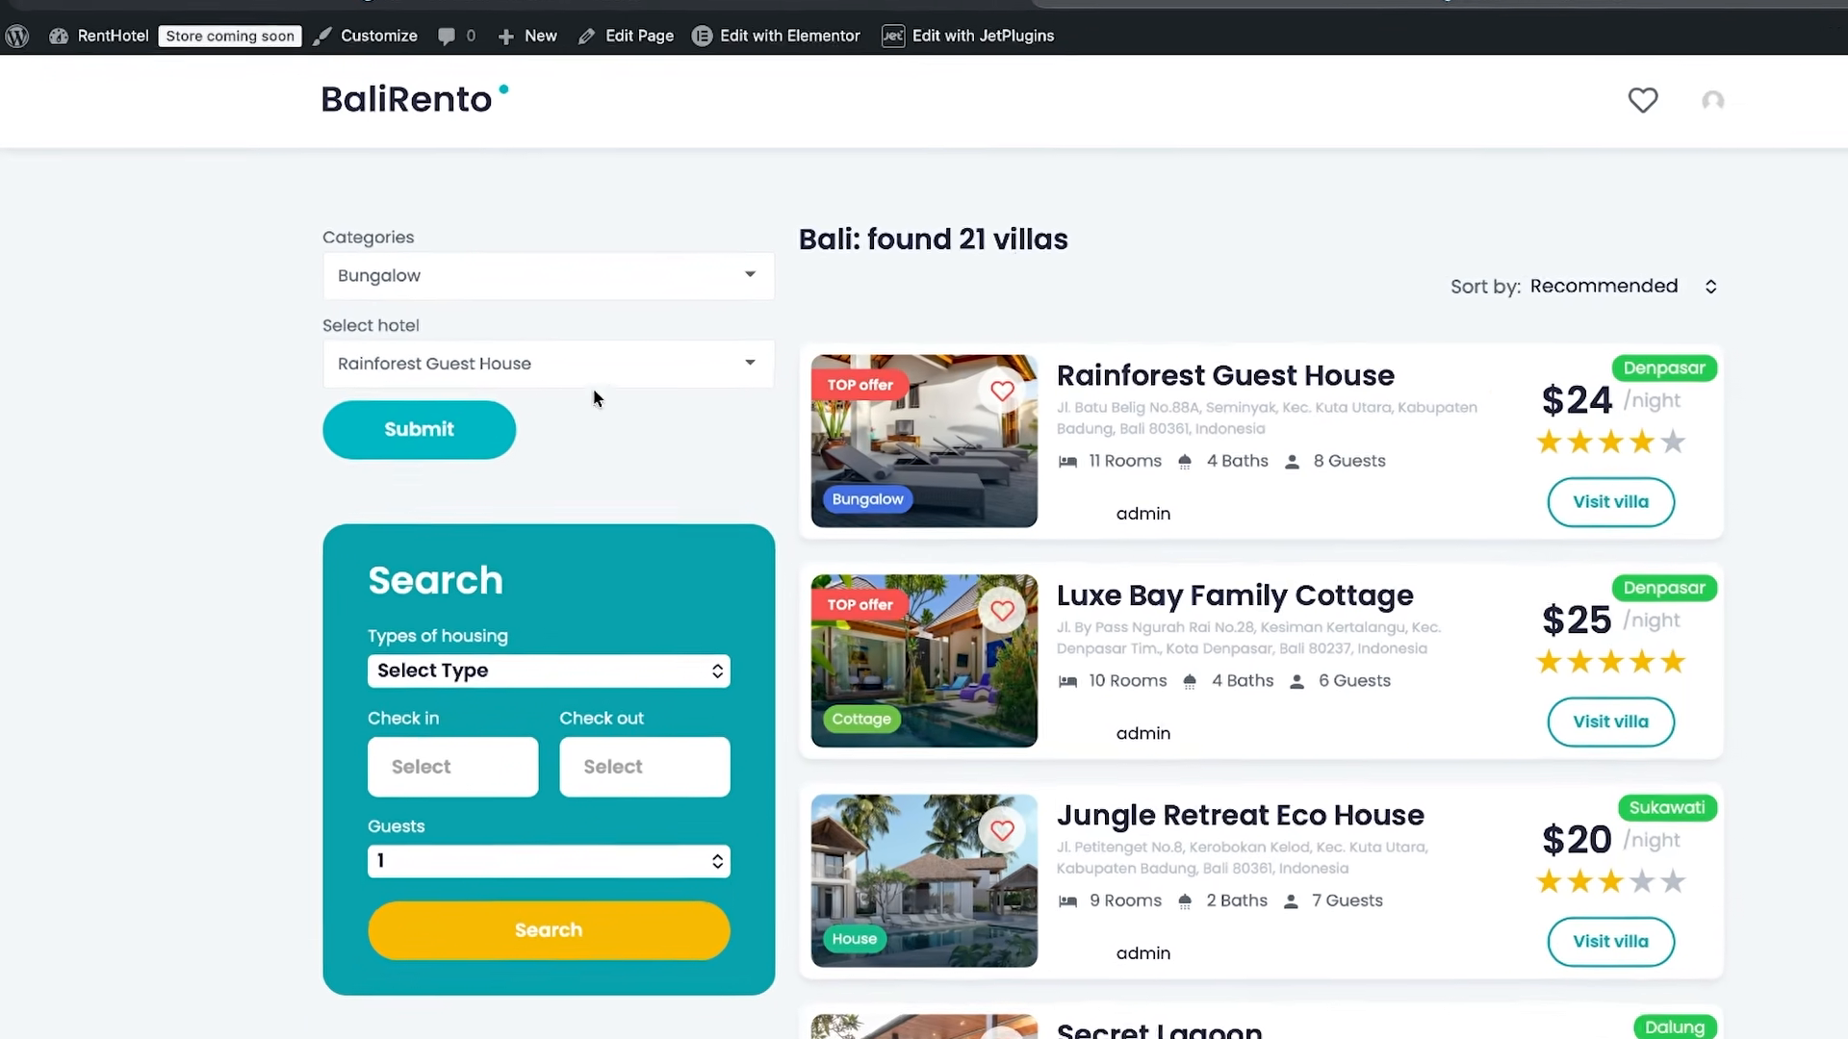
- On the live BaliRento page, check the hotel options for Bungalow, switch the category to Cottage, and check the refreshed list
click(697, 373)
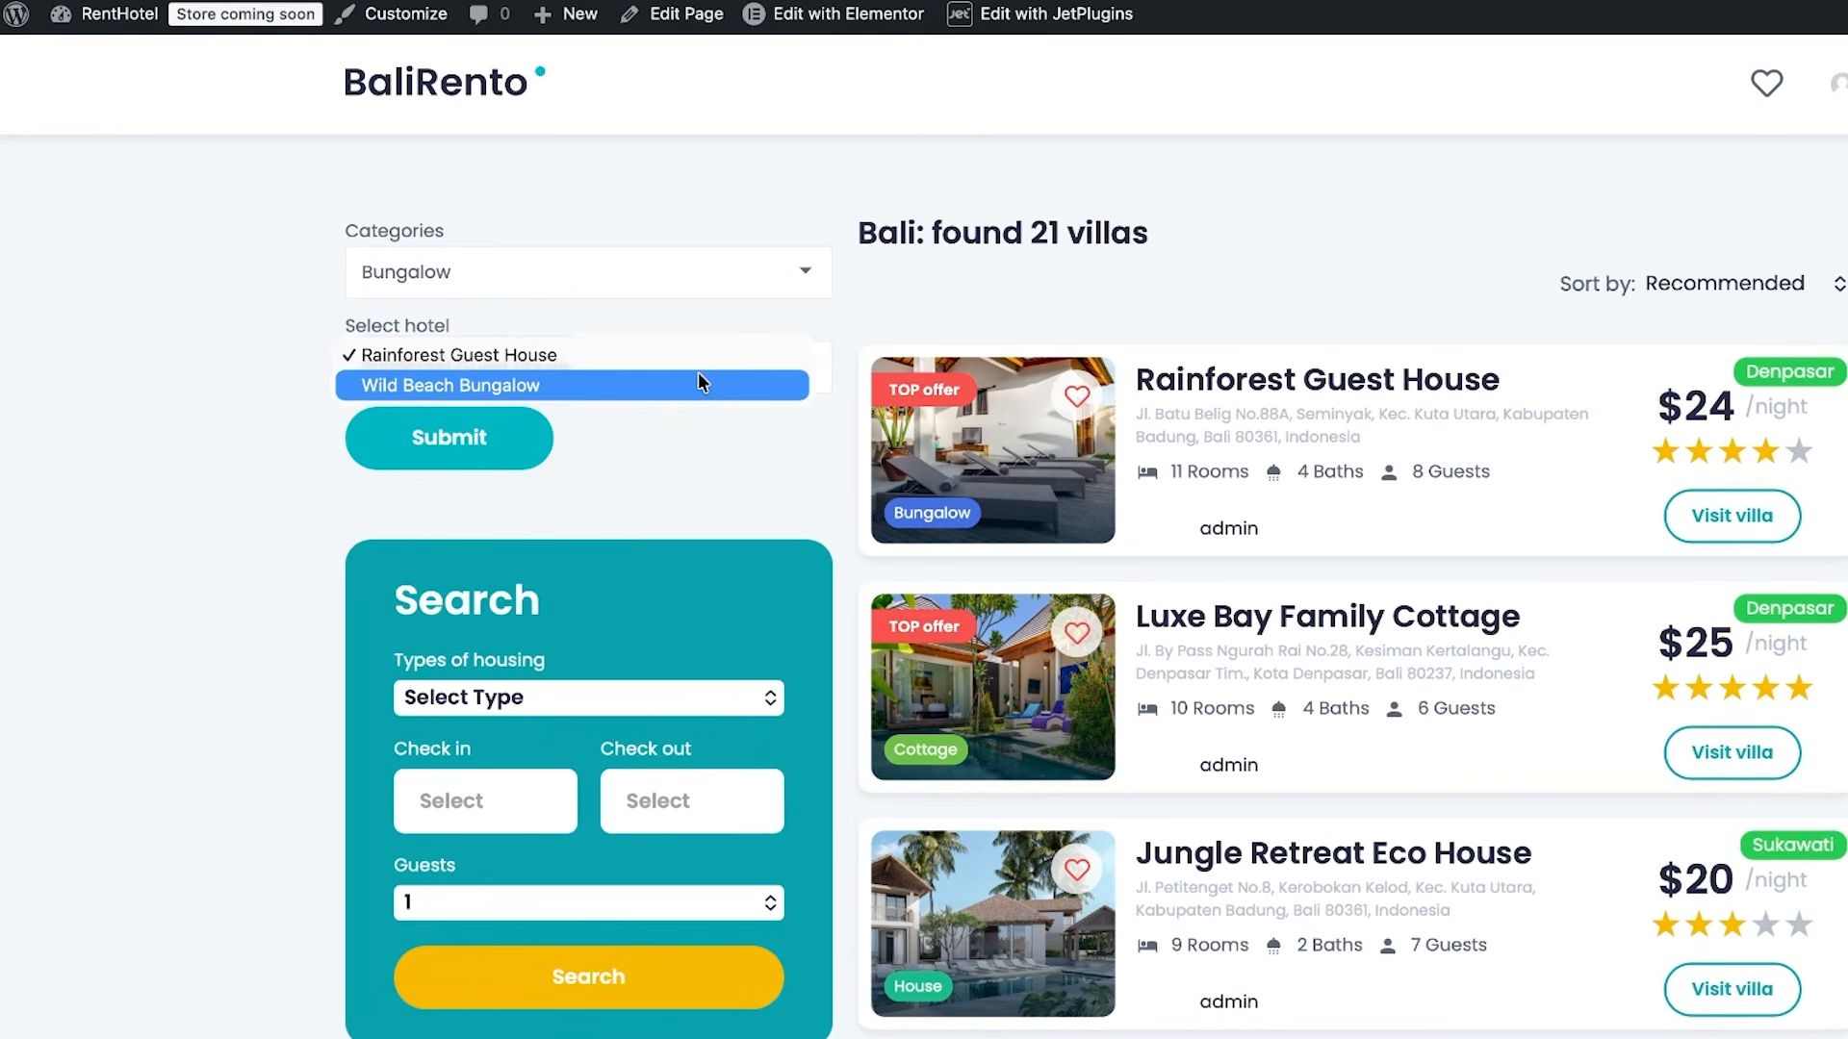
click(796, 273)
click(797, 273)
click(775, 296)
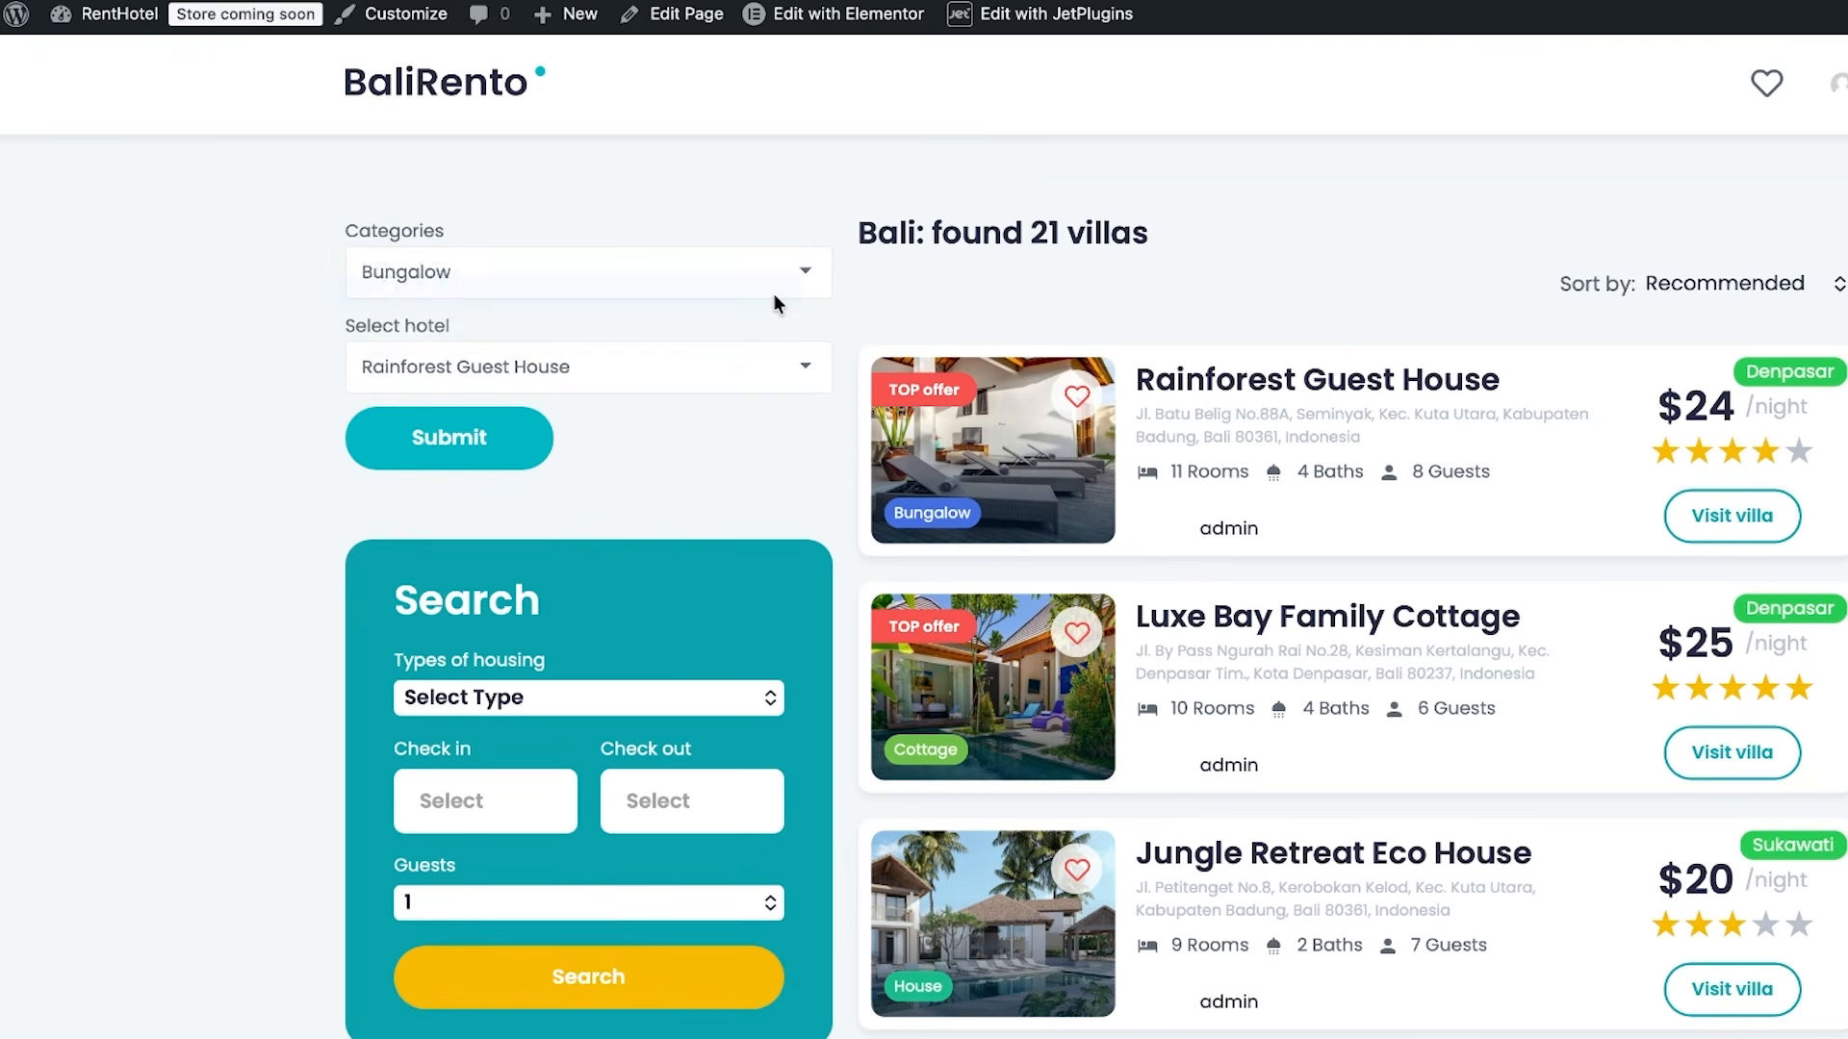
click(787, 366)
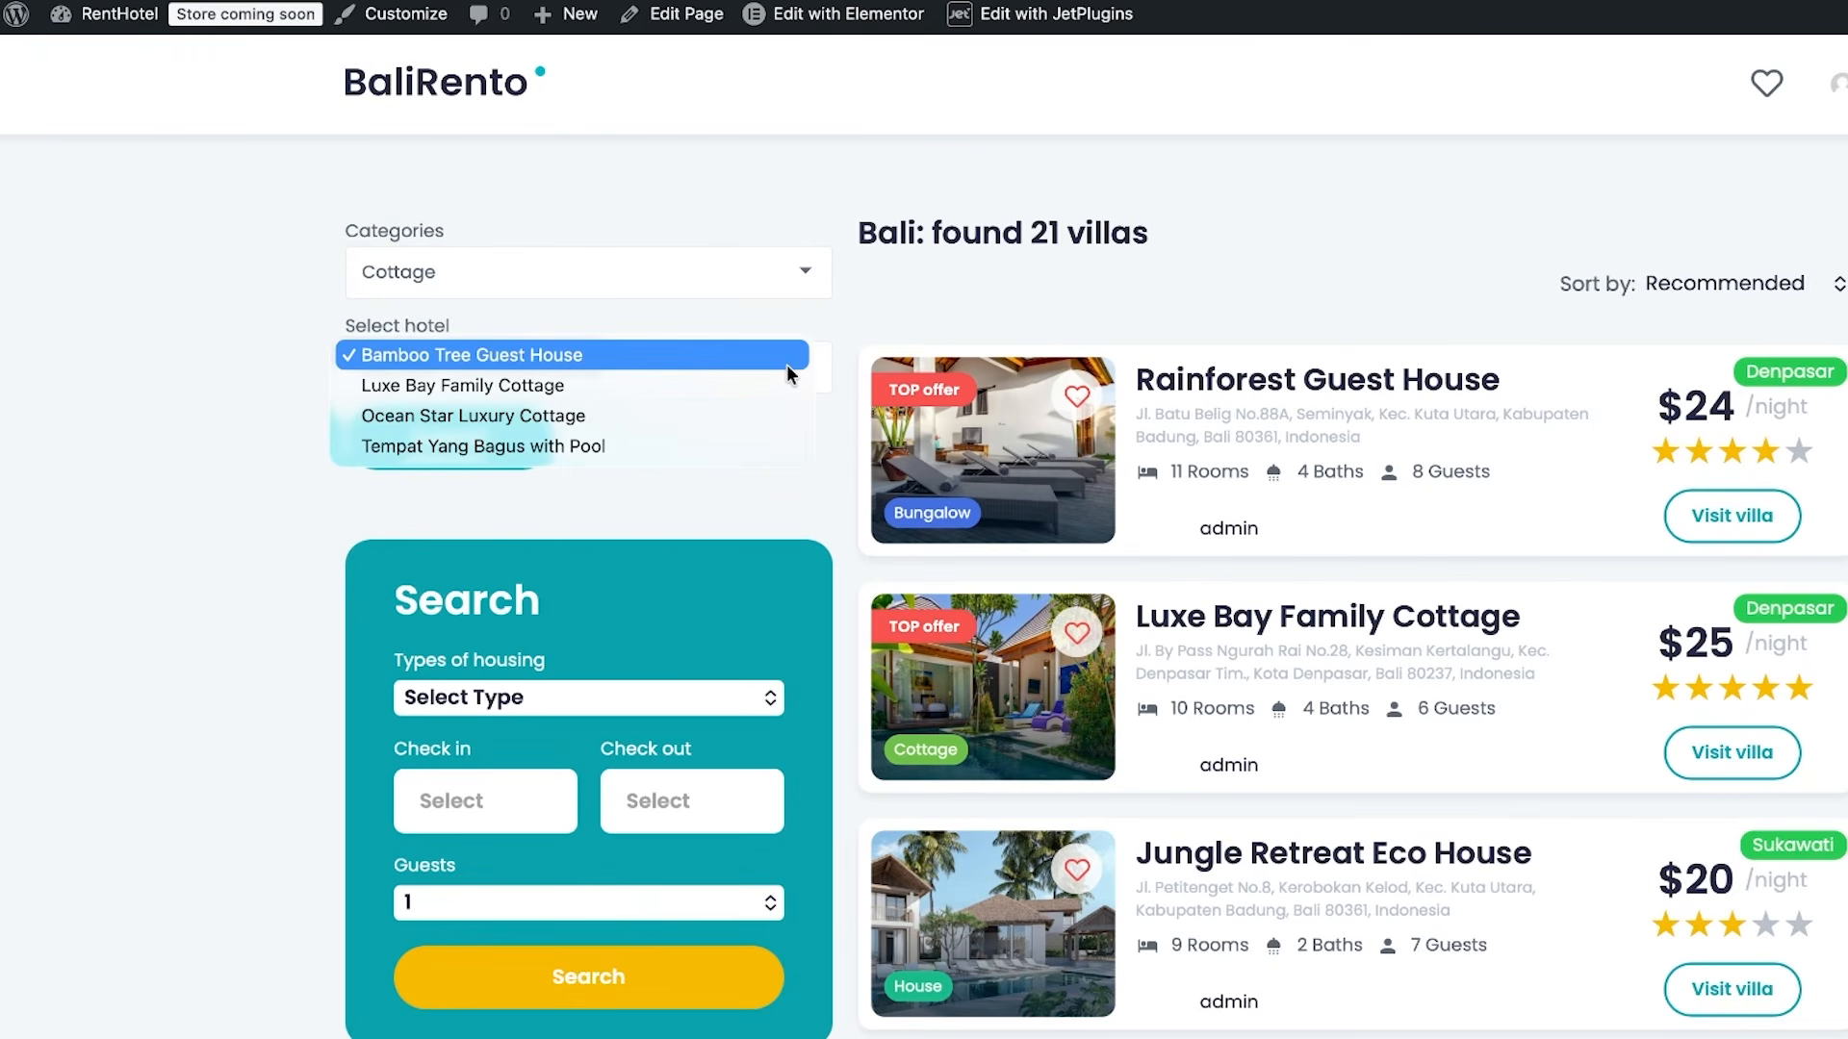
- Change the category to Villa and check the refreshed Select hotel list
click(805, 276)
click(804, 276)
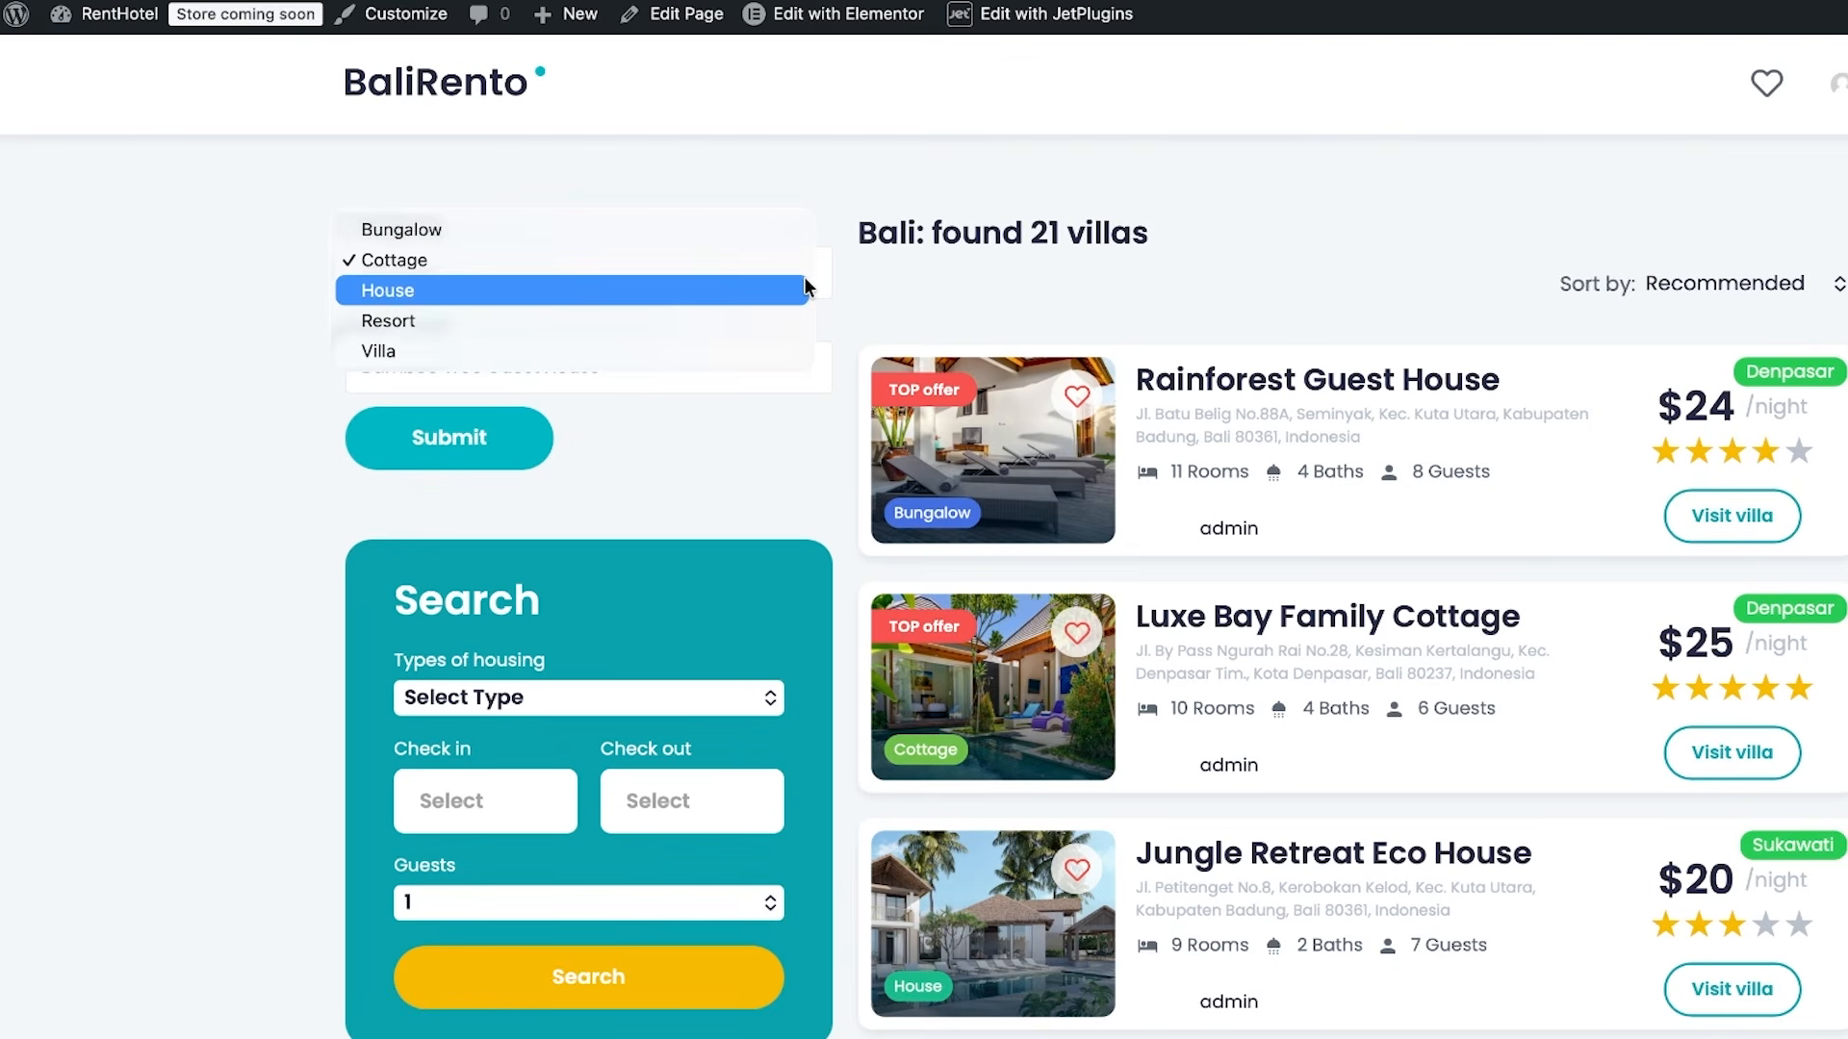
click(764, 356)
click(766, 366)
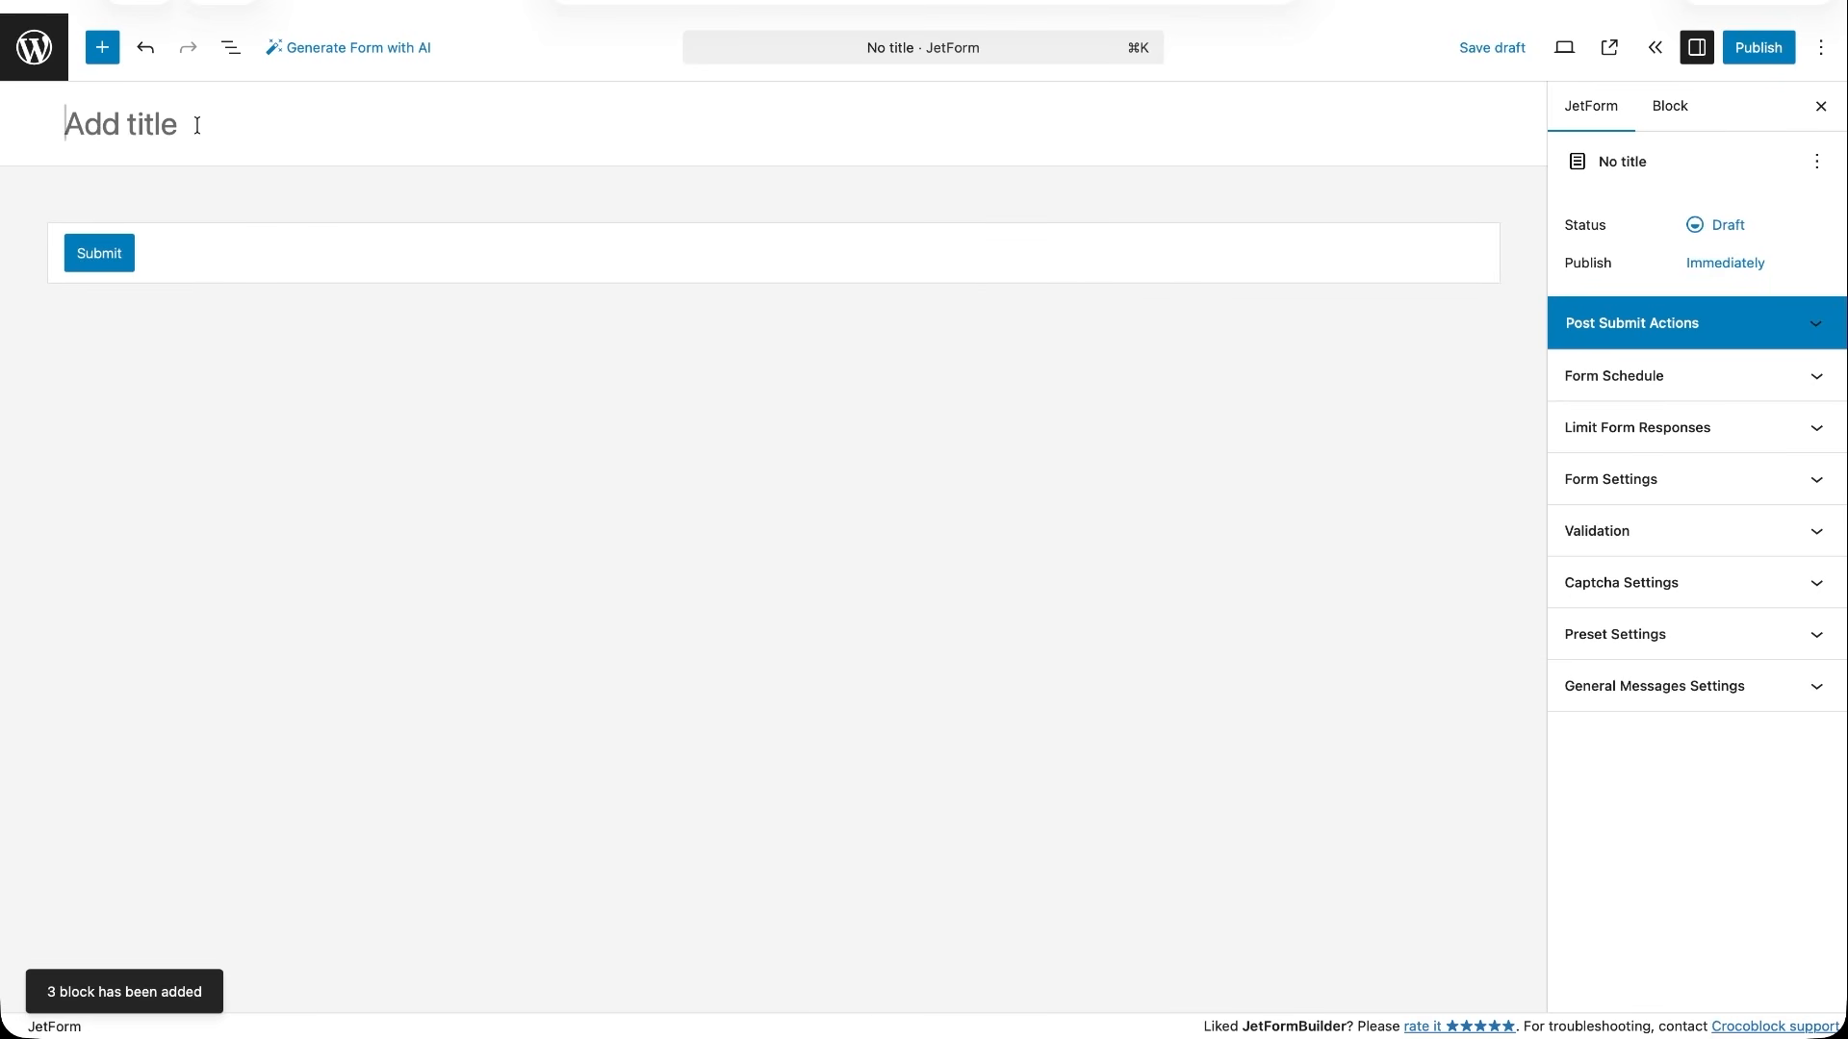
- Title the new form Select users by role and insert a Checkbox Field above the Submit button
text(Select )
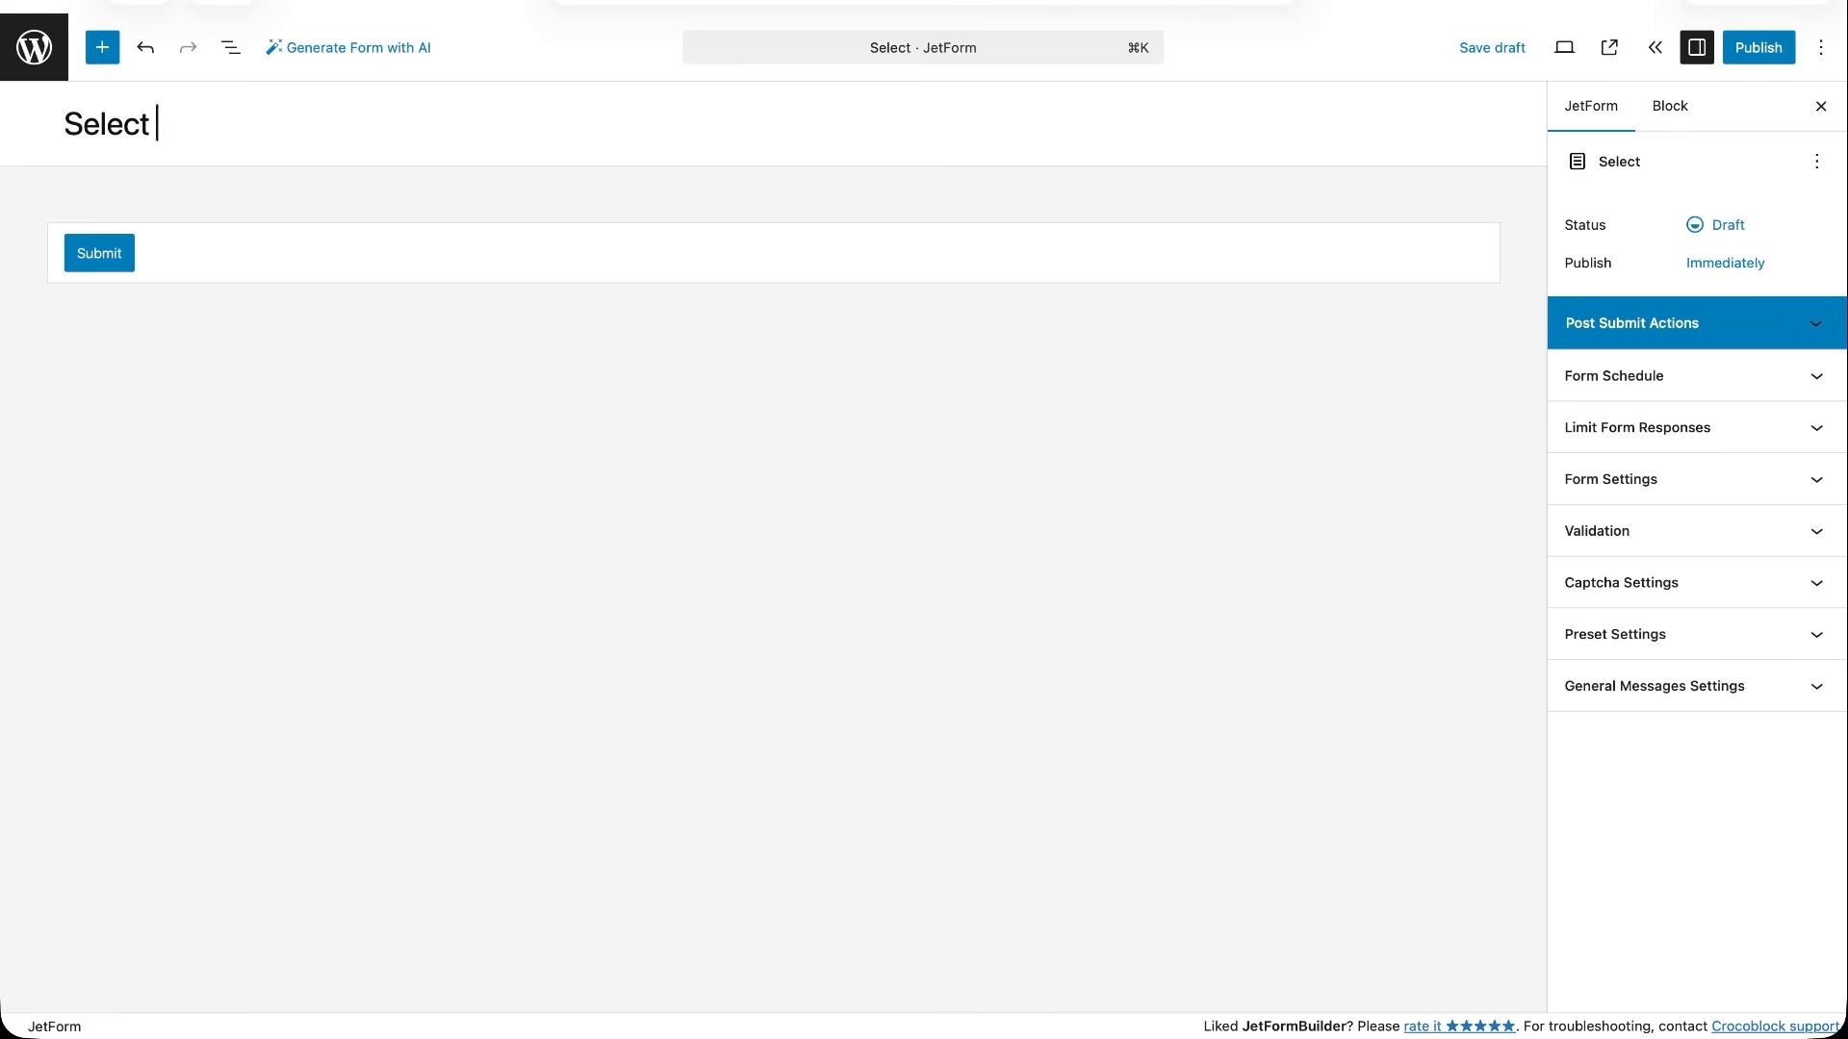
text(users by role)
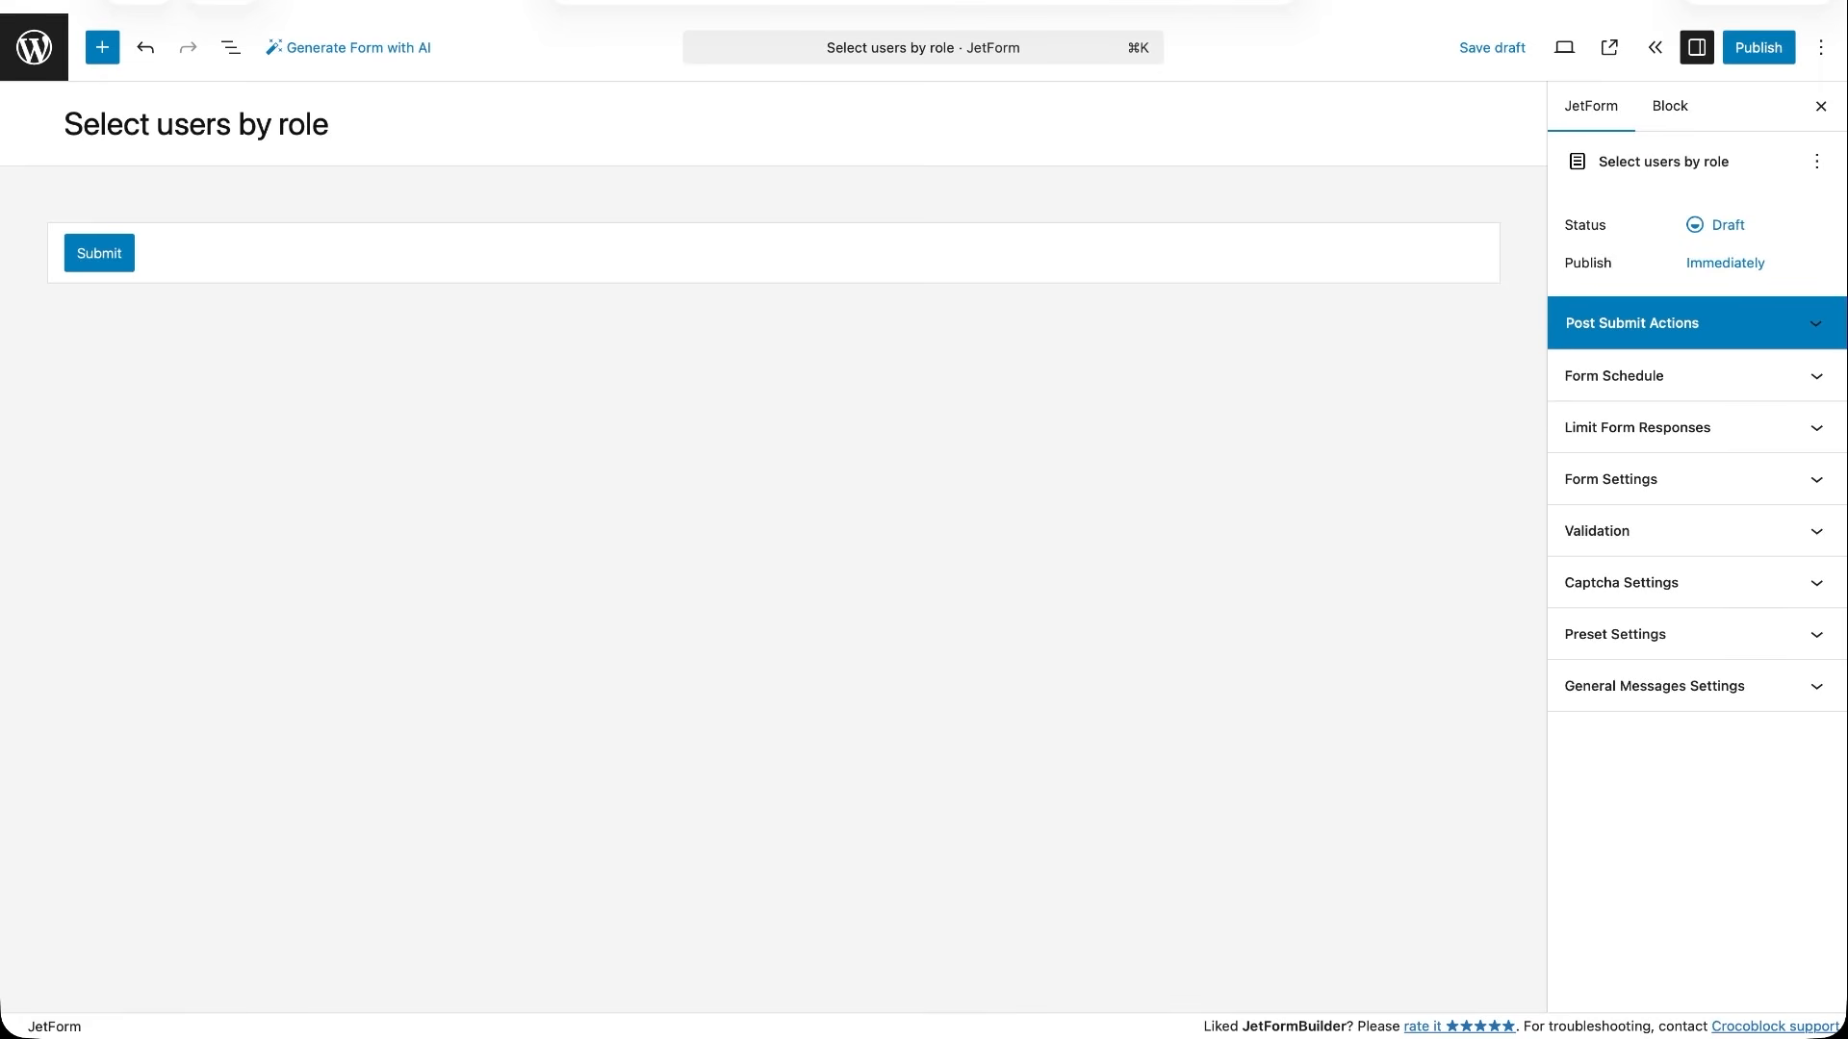
click(109, 60)
text(check)
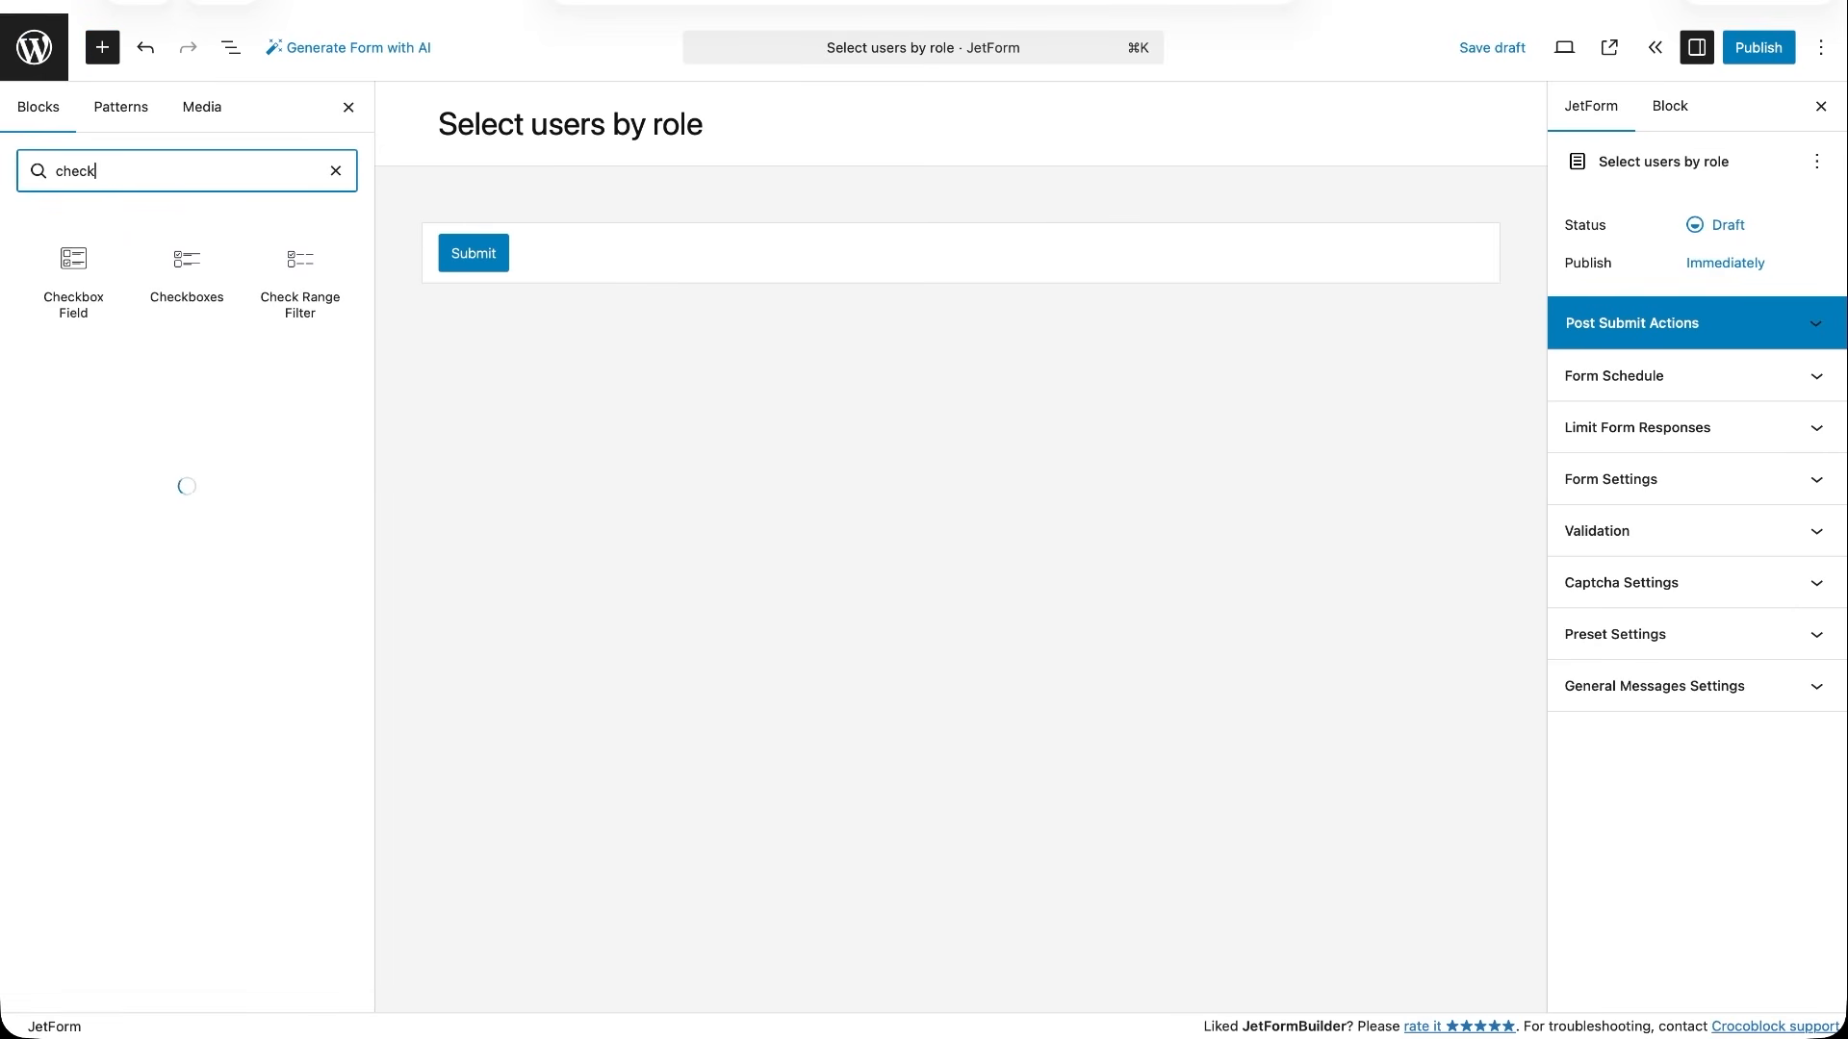
click(76, 265)
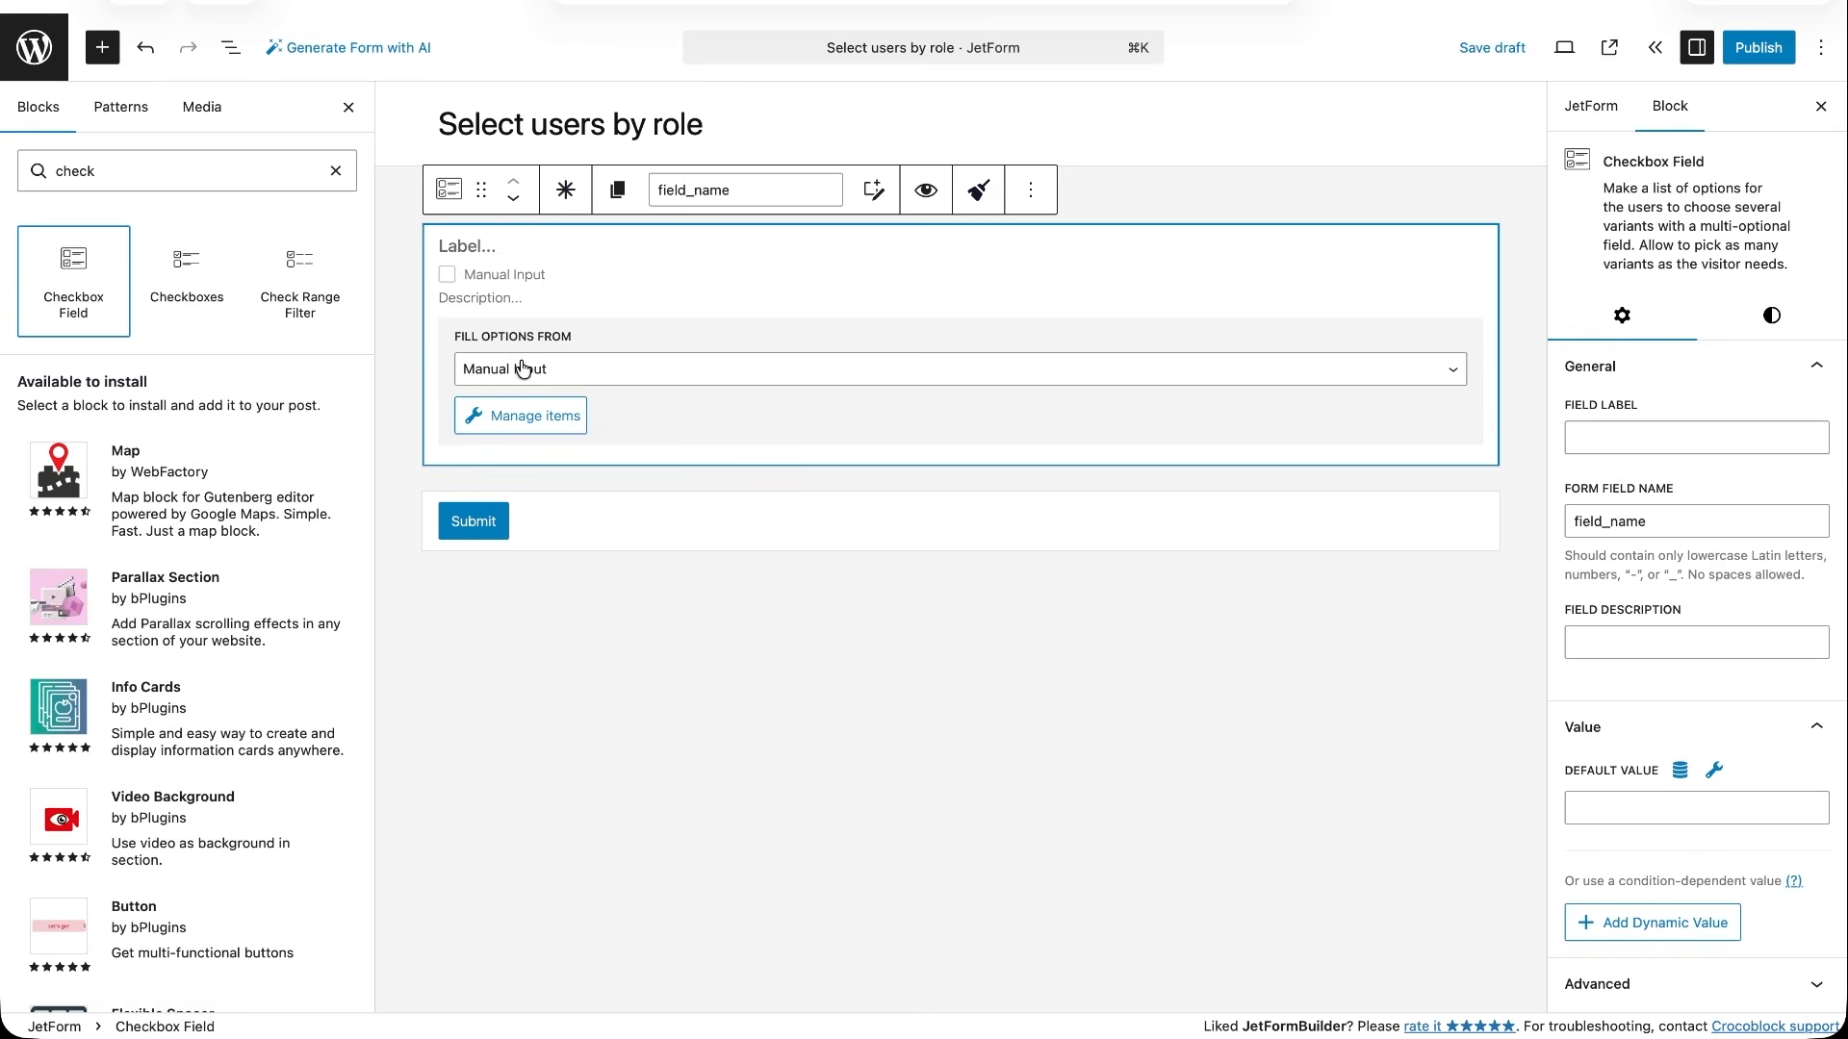
- Give the Checkbox Field the options Administrator (administrator), Editor (editor) and Subscriber (subscriber), and label it Select roles (select_roles)
click(507, 423)
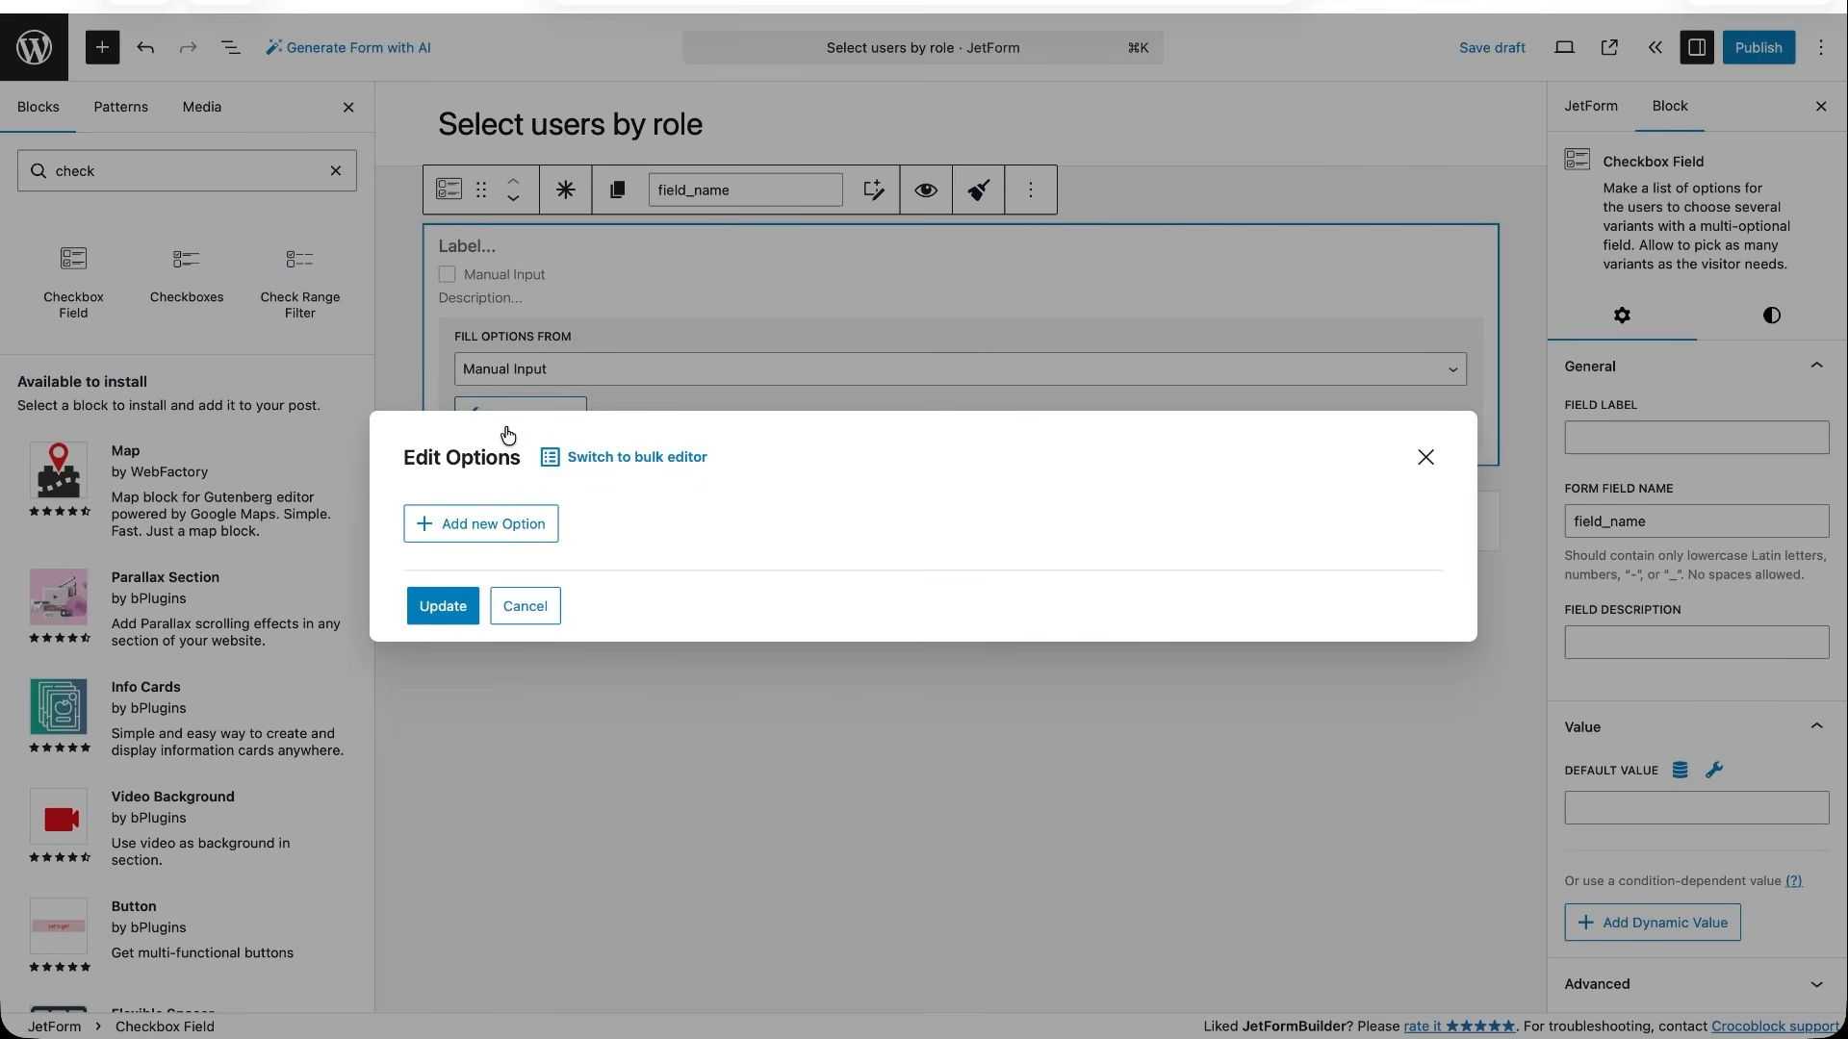
click(530, 536)
text(Administrator)
key(Tab)
text(administrator)
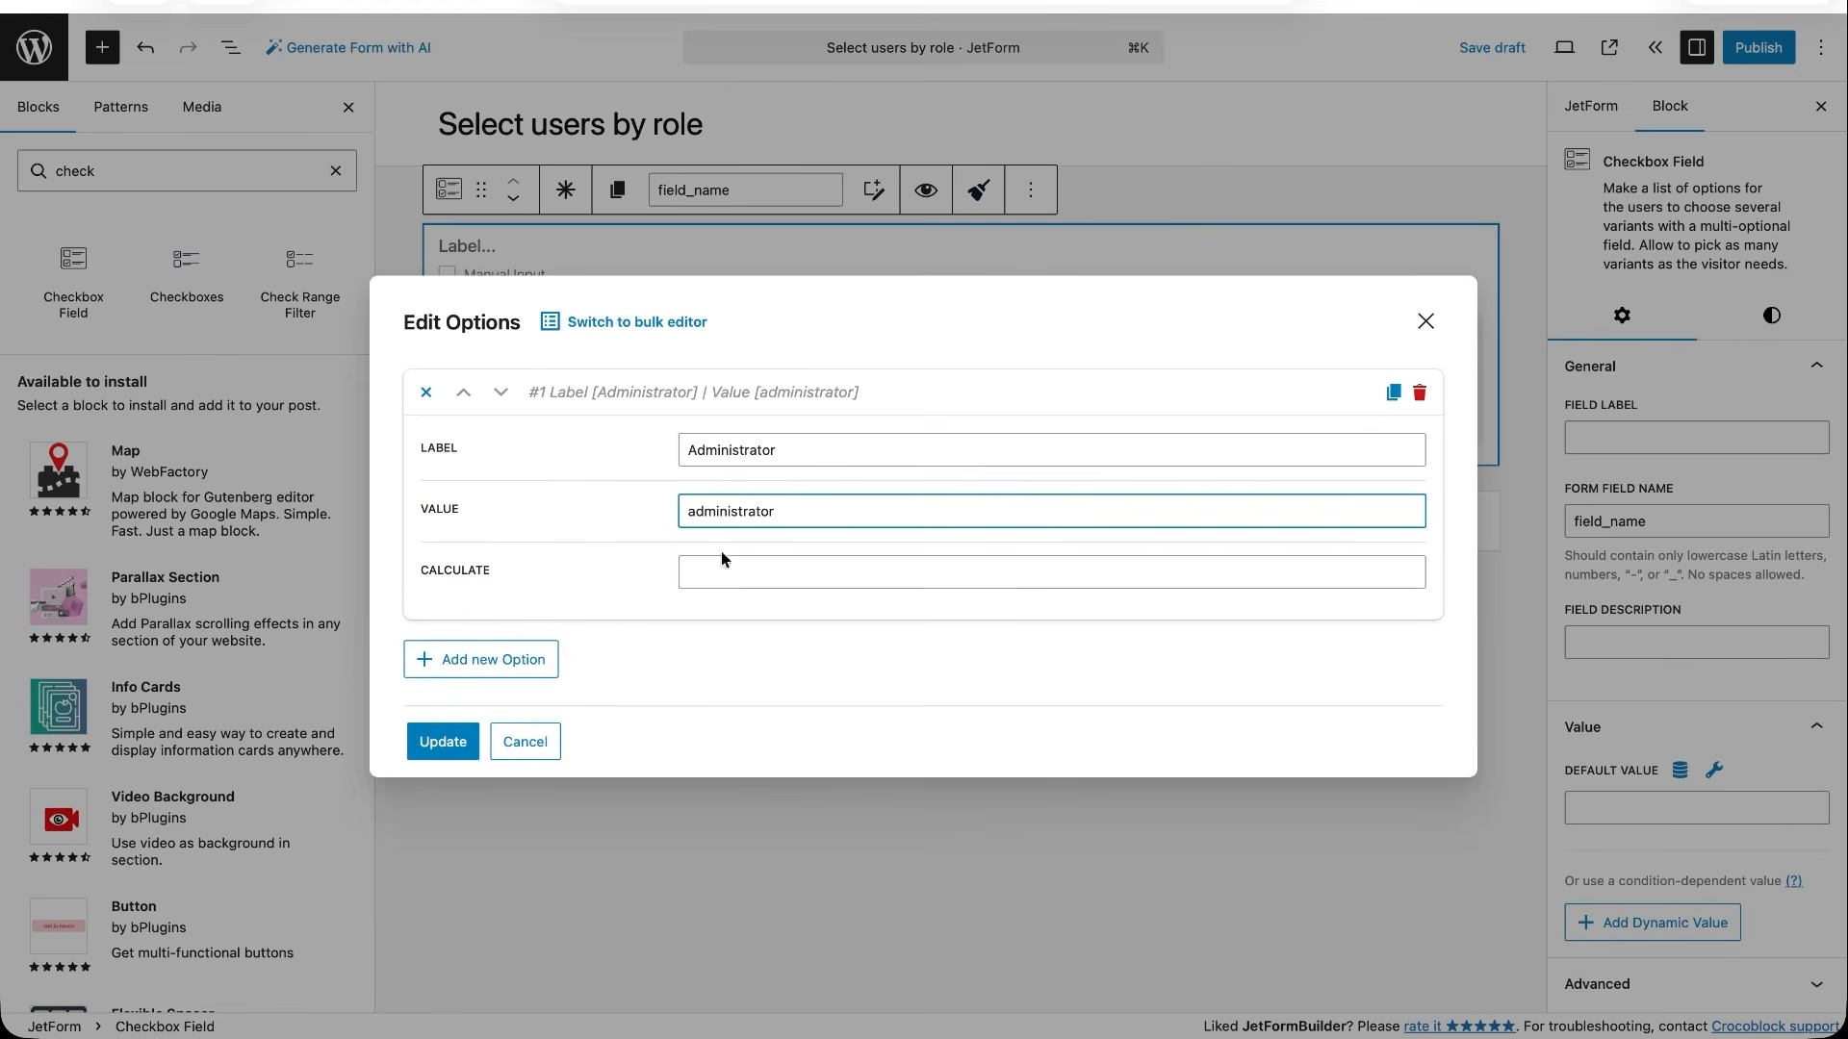
click(529, 656)
text(Editor)
key(Tab)
text(editor)
click(484, 820)
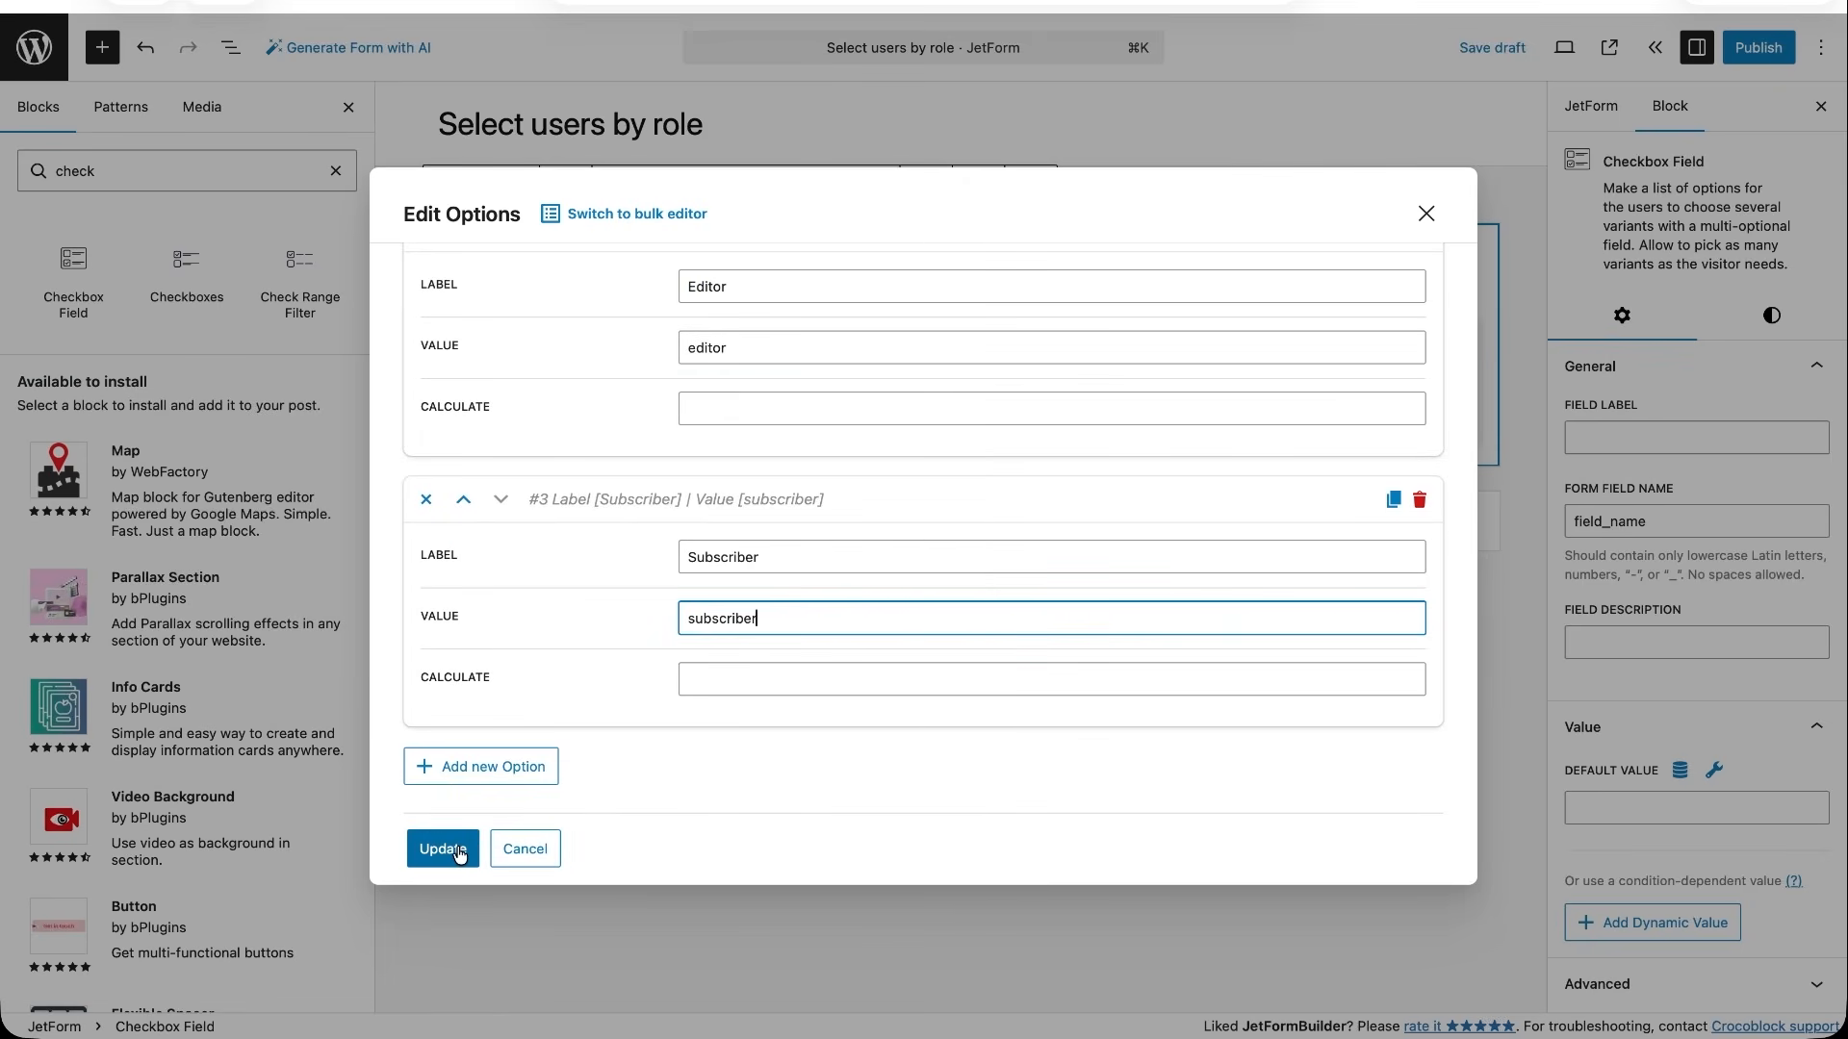
click(443, 849)
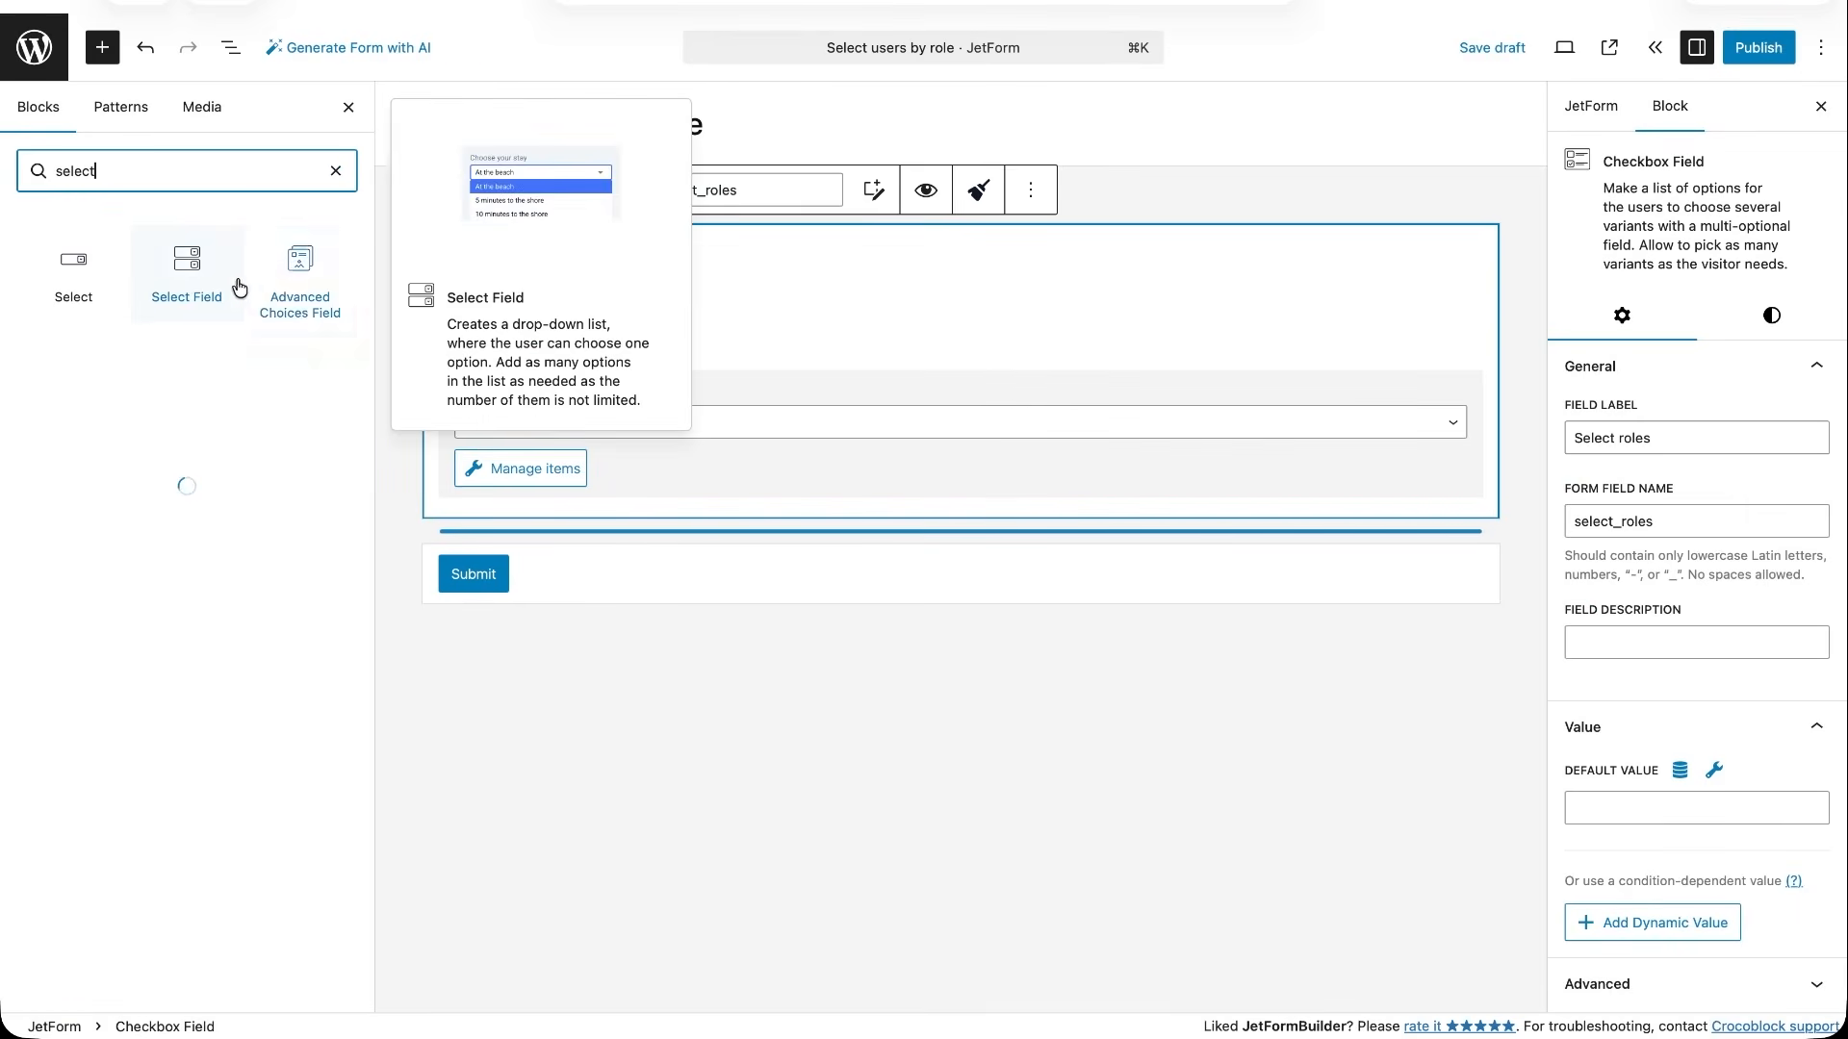
- Add a Select Field named Select users (select_users) below Select roles and set its options to Generate Dynamically
drag(185, 279, 568, 546)
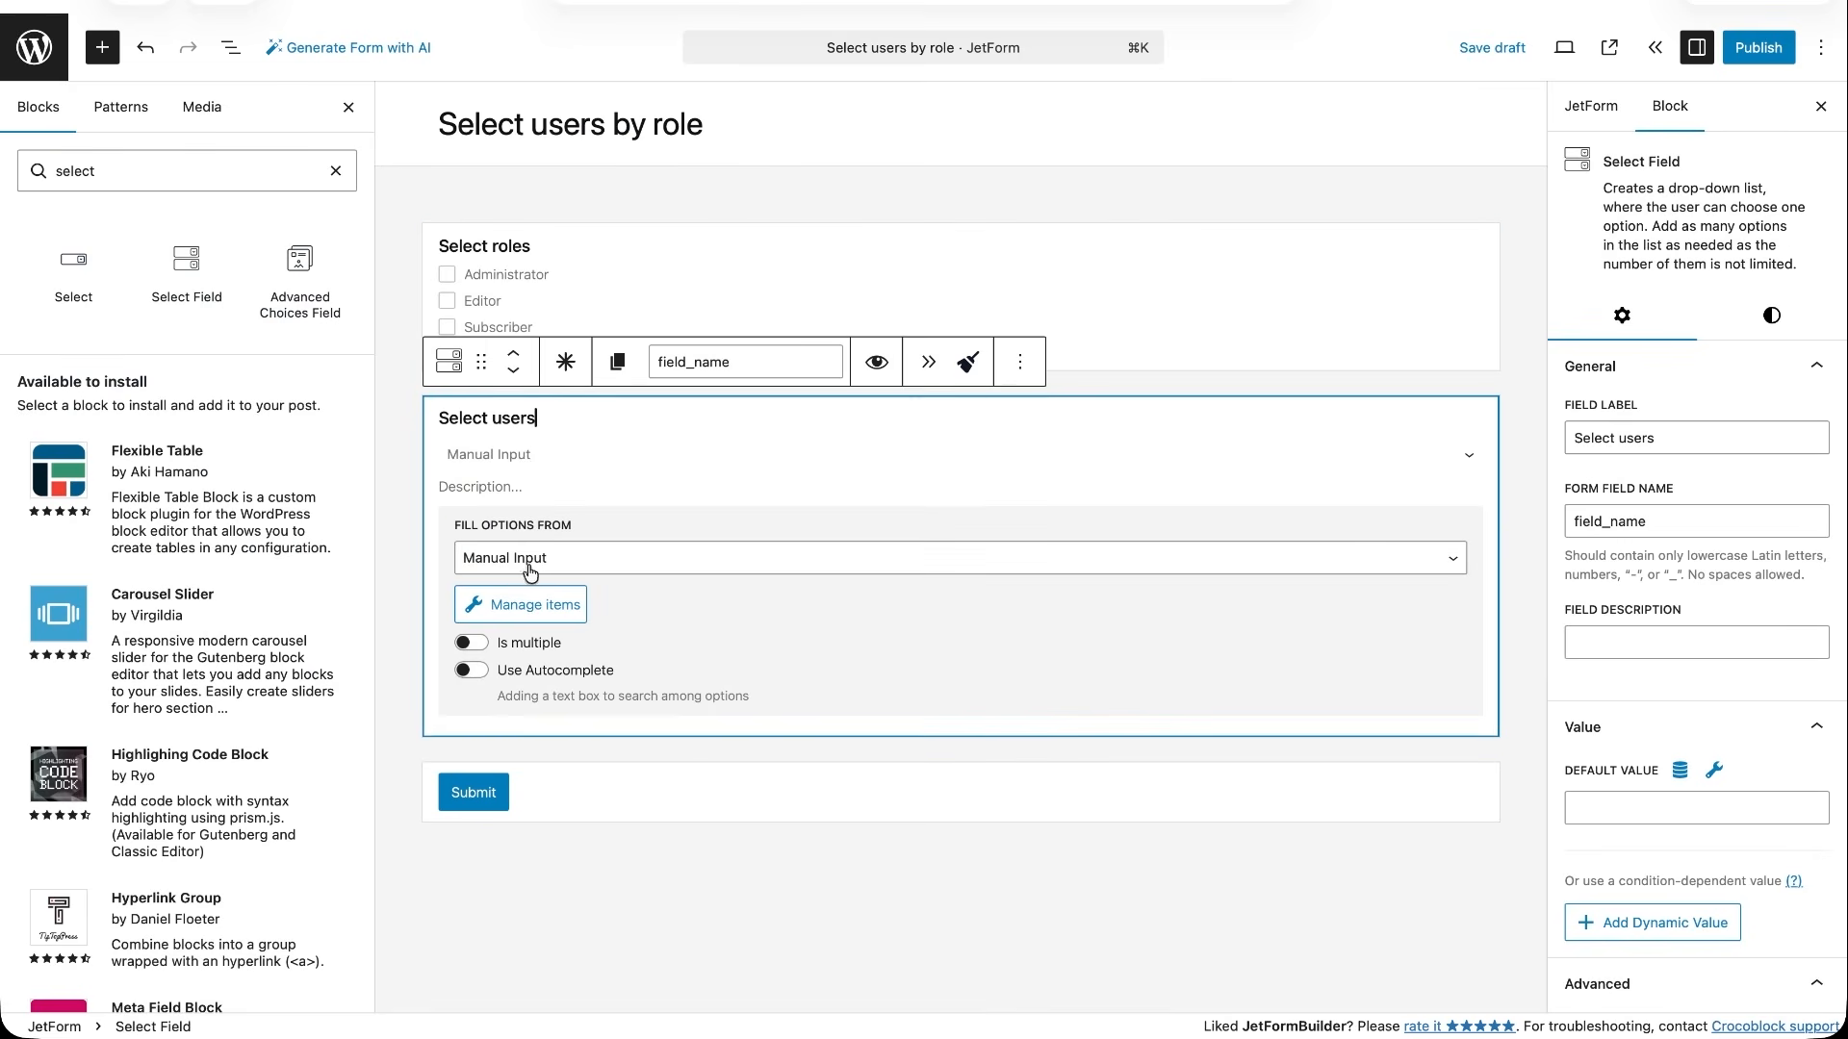
click(529, 568)
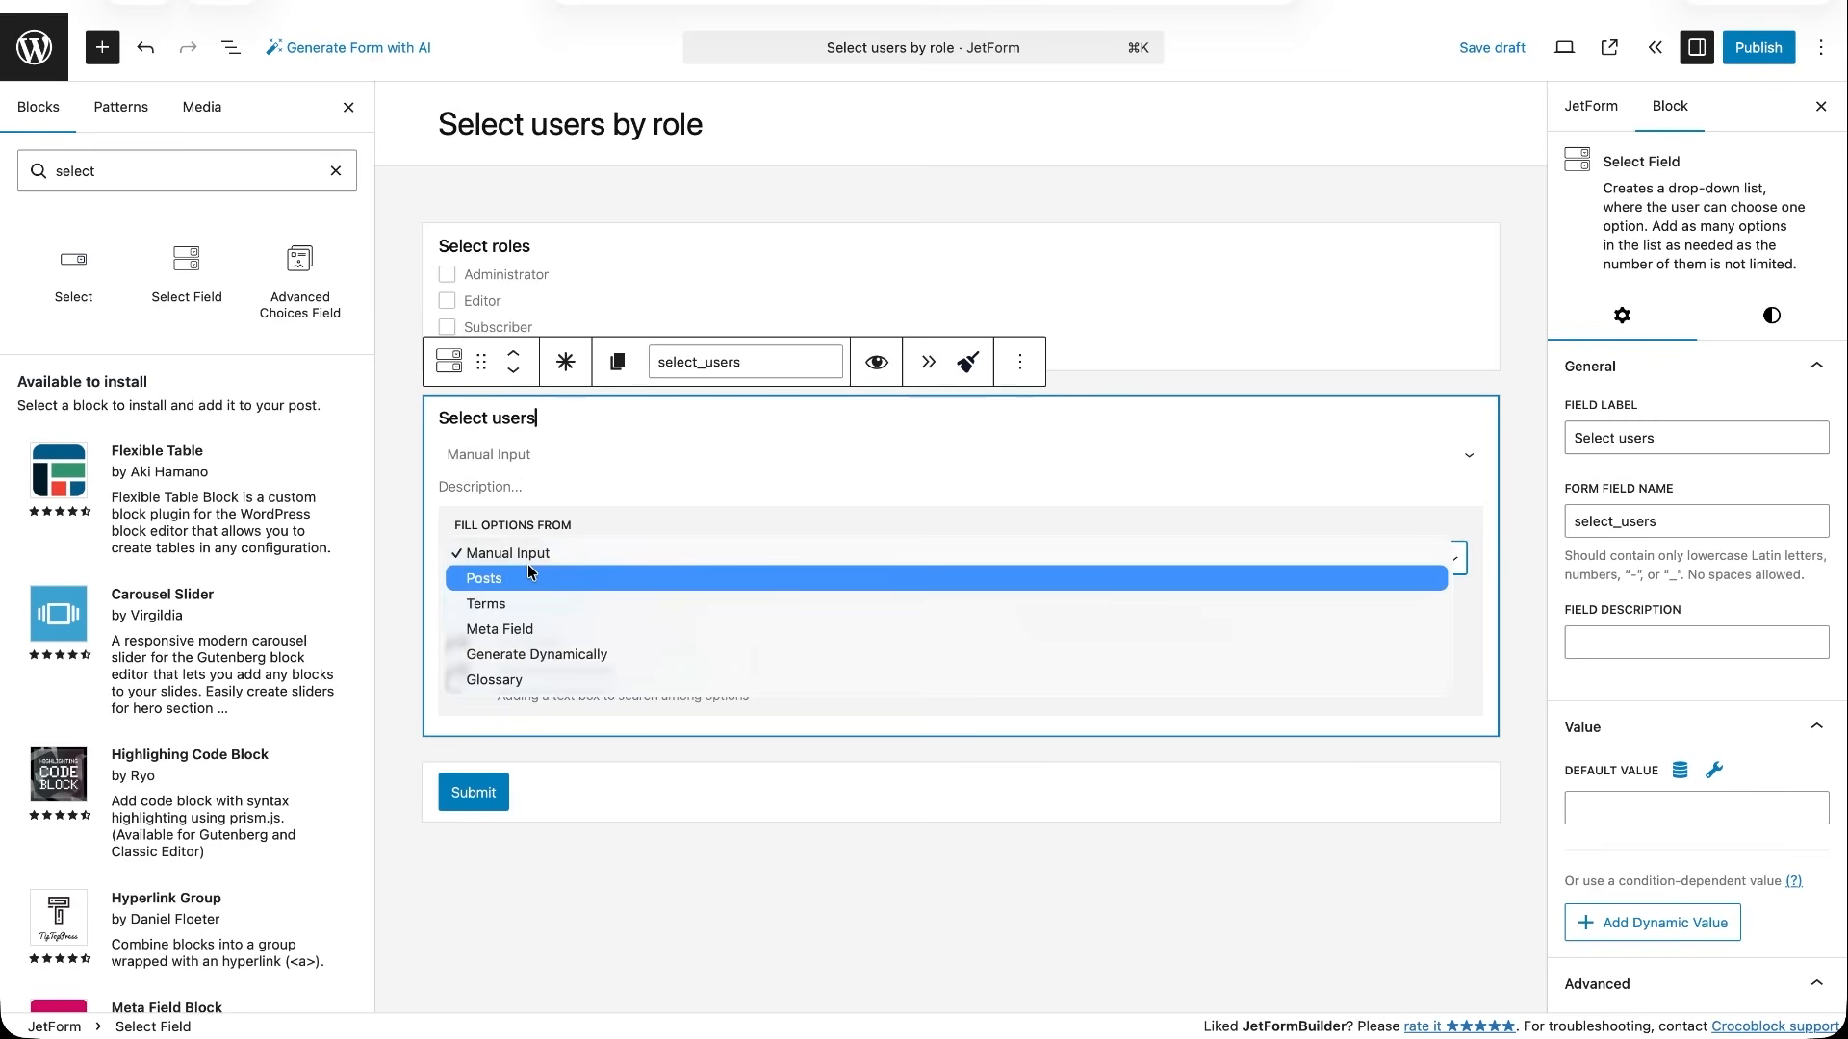
click(536, 654)
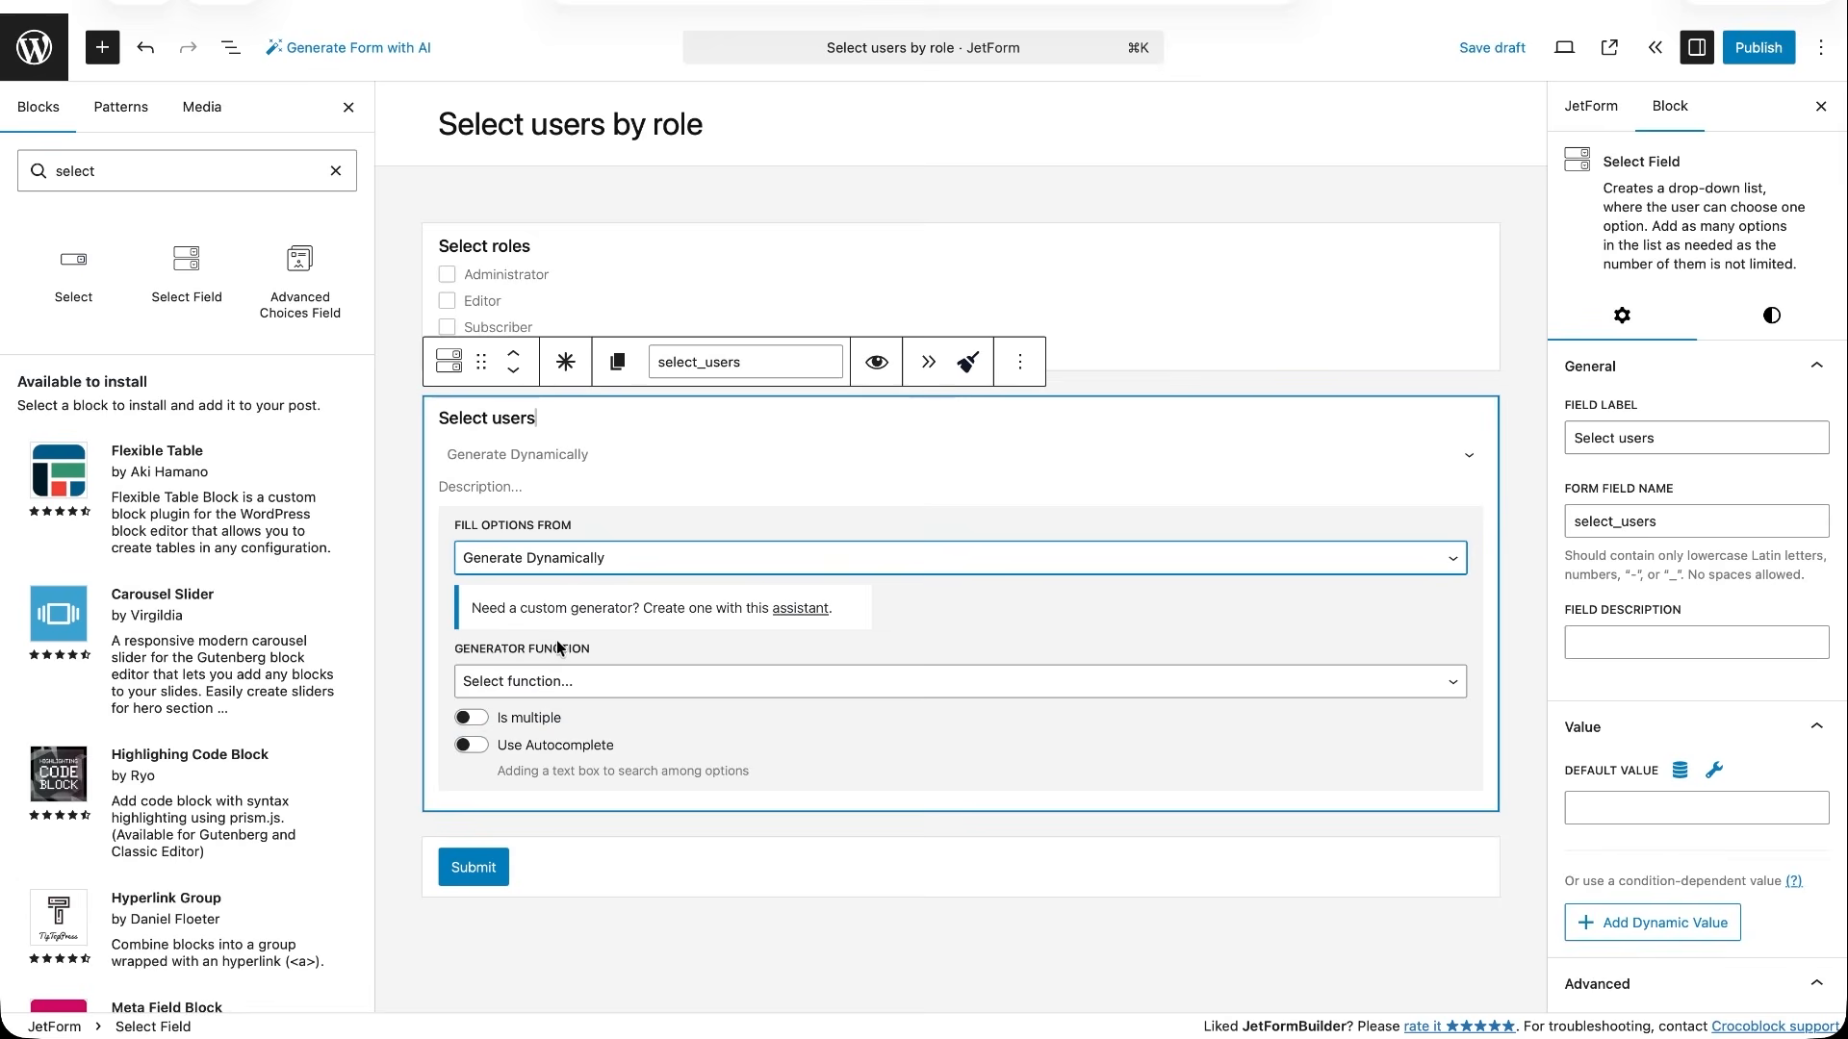
- Have Select users get its values list from WordPress Users and exclude the current user
click(556, 682)
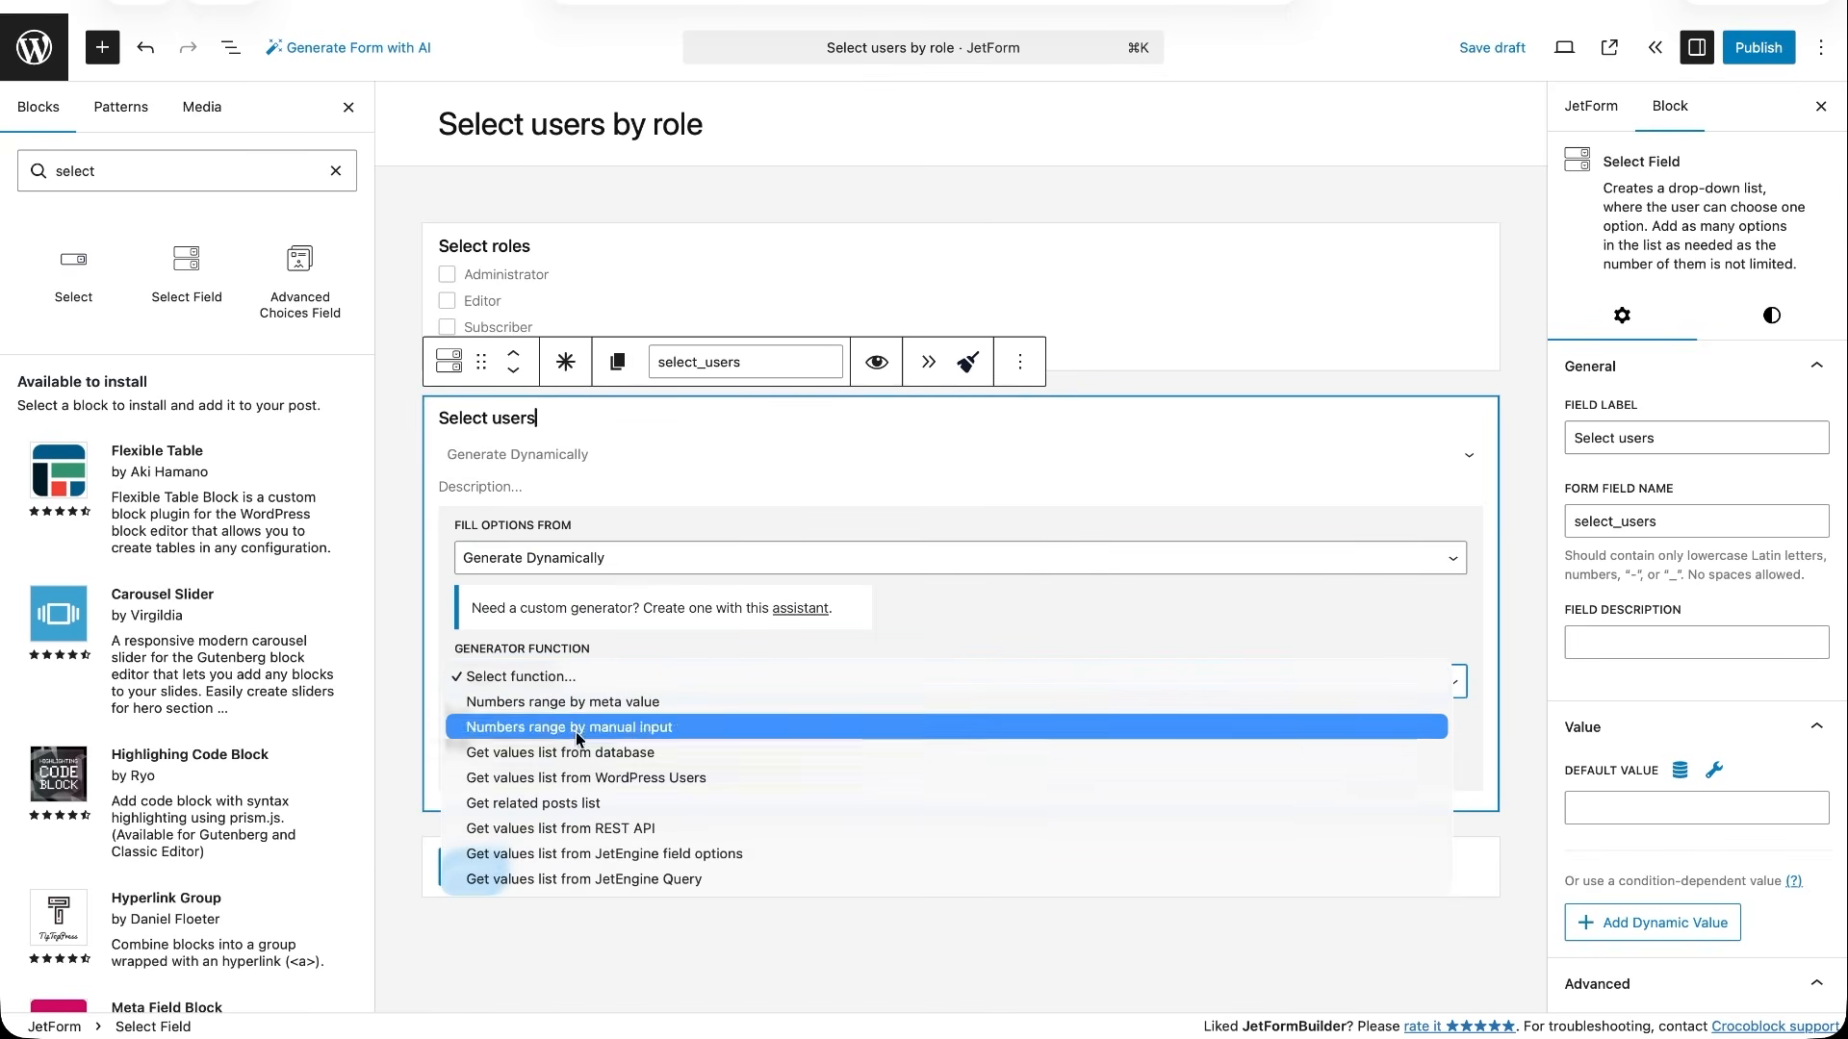
click(578, 778)
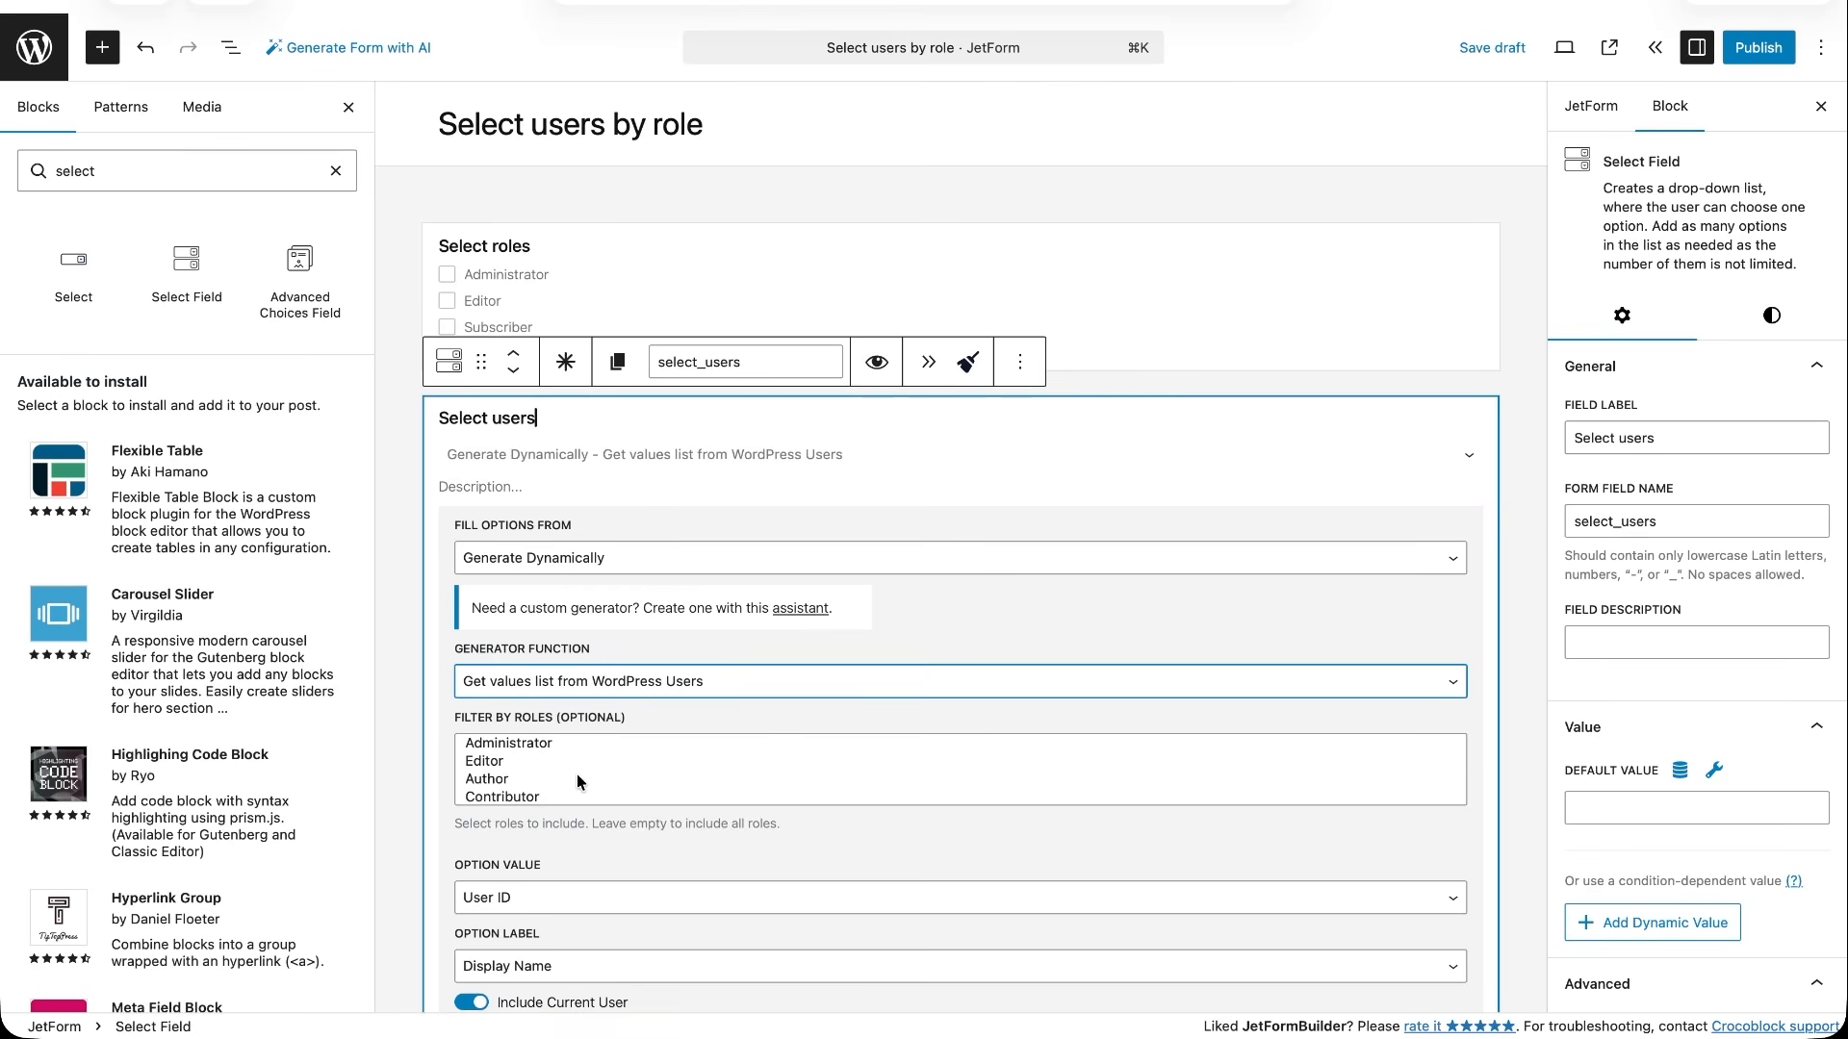
scroll(597, 829, down, 3)
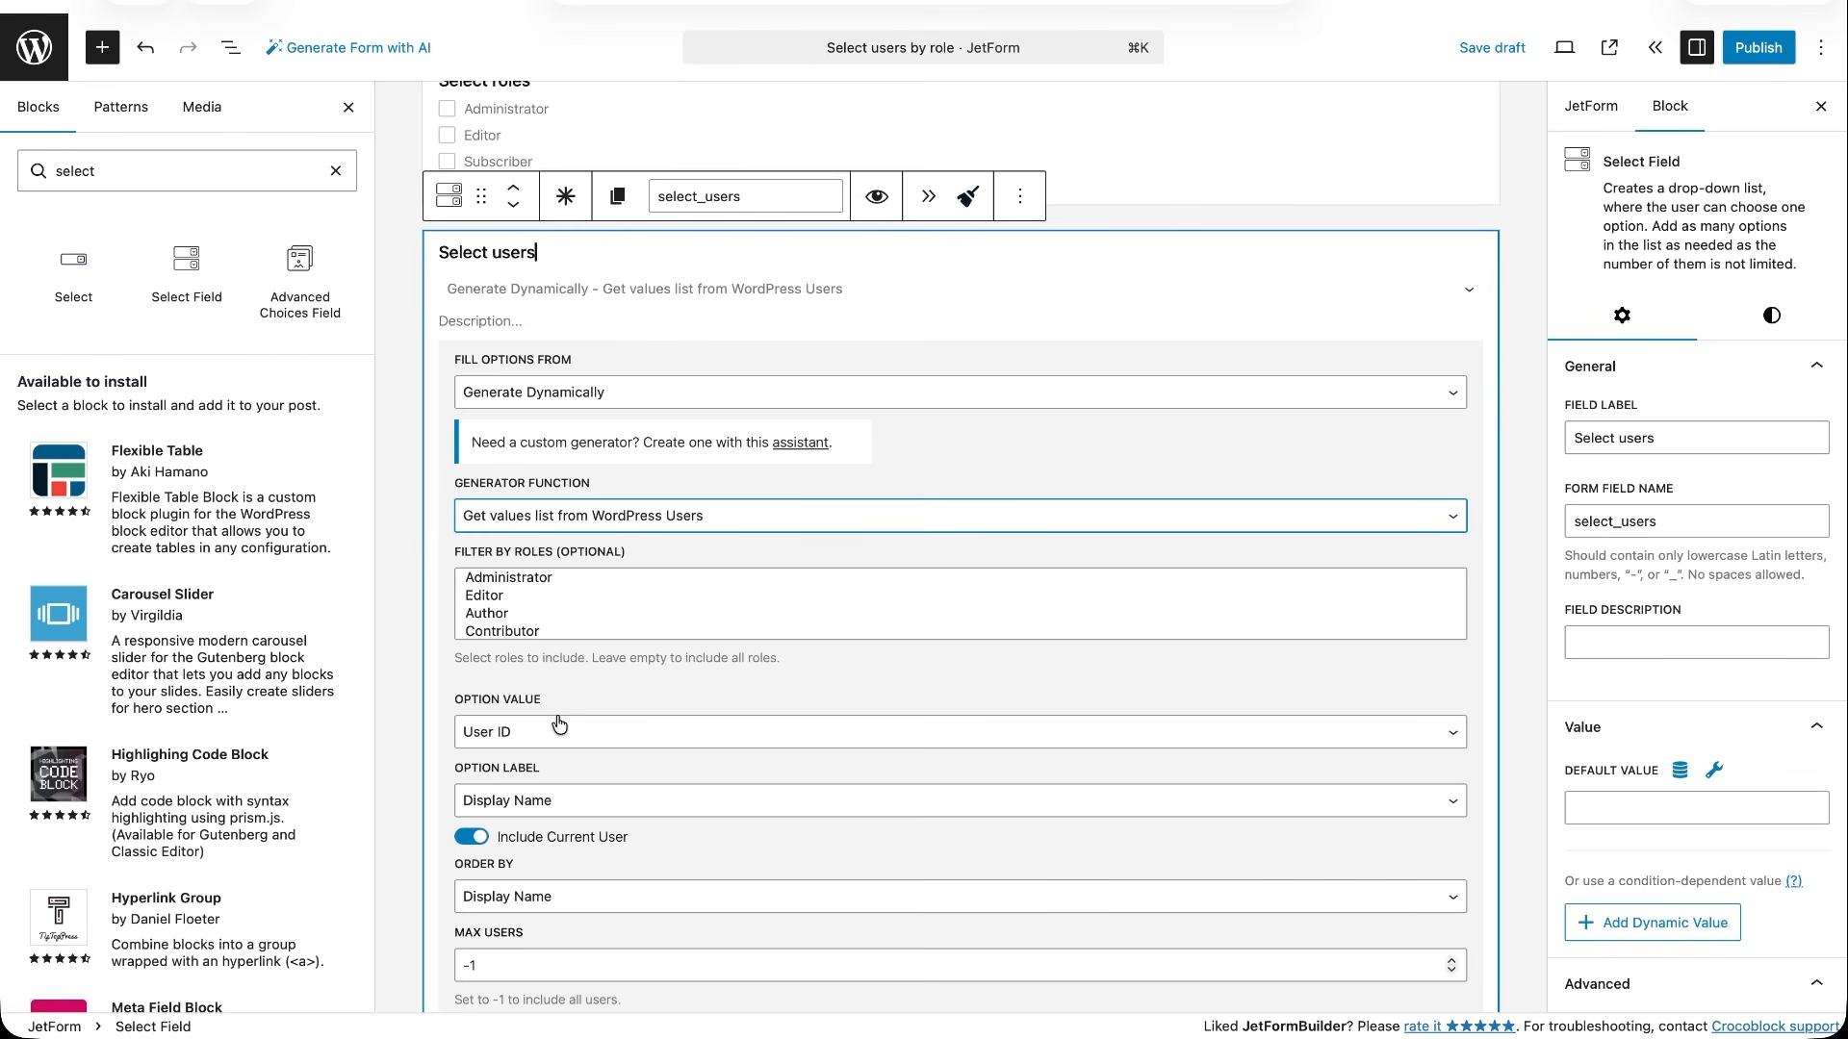
scroll(560, 724, down, 3)
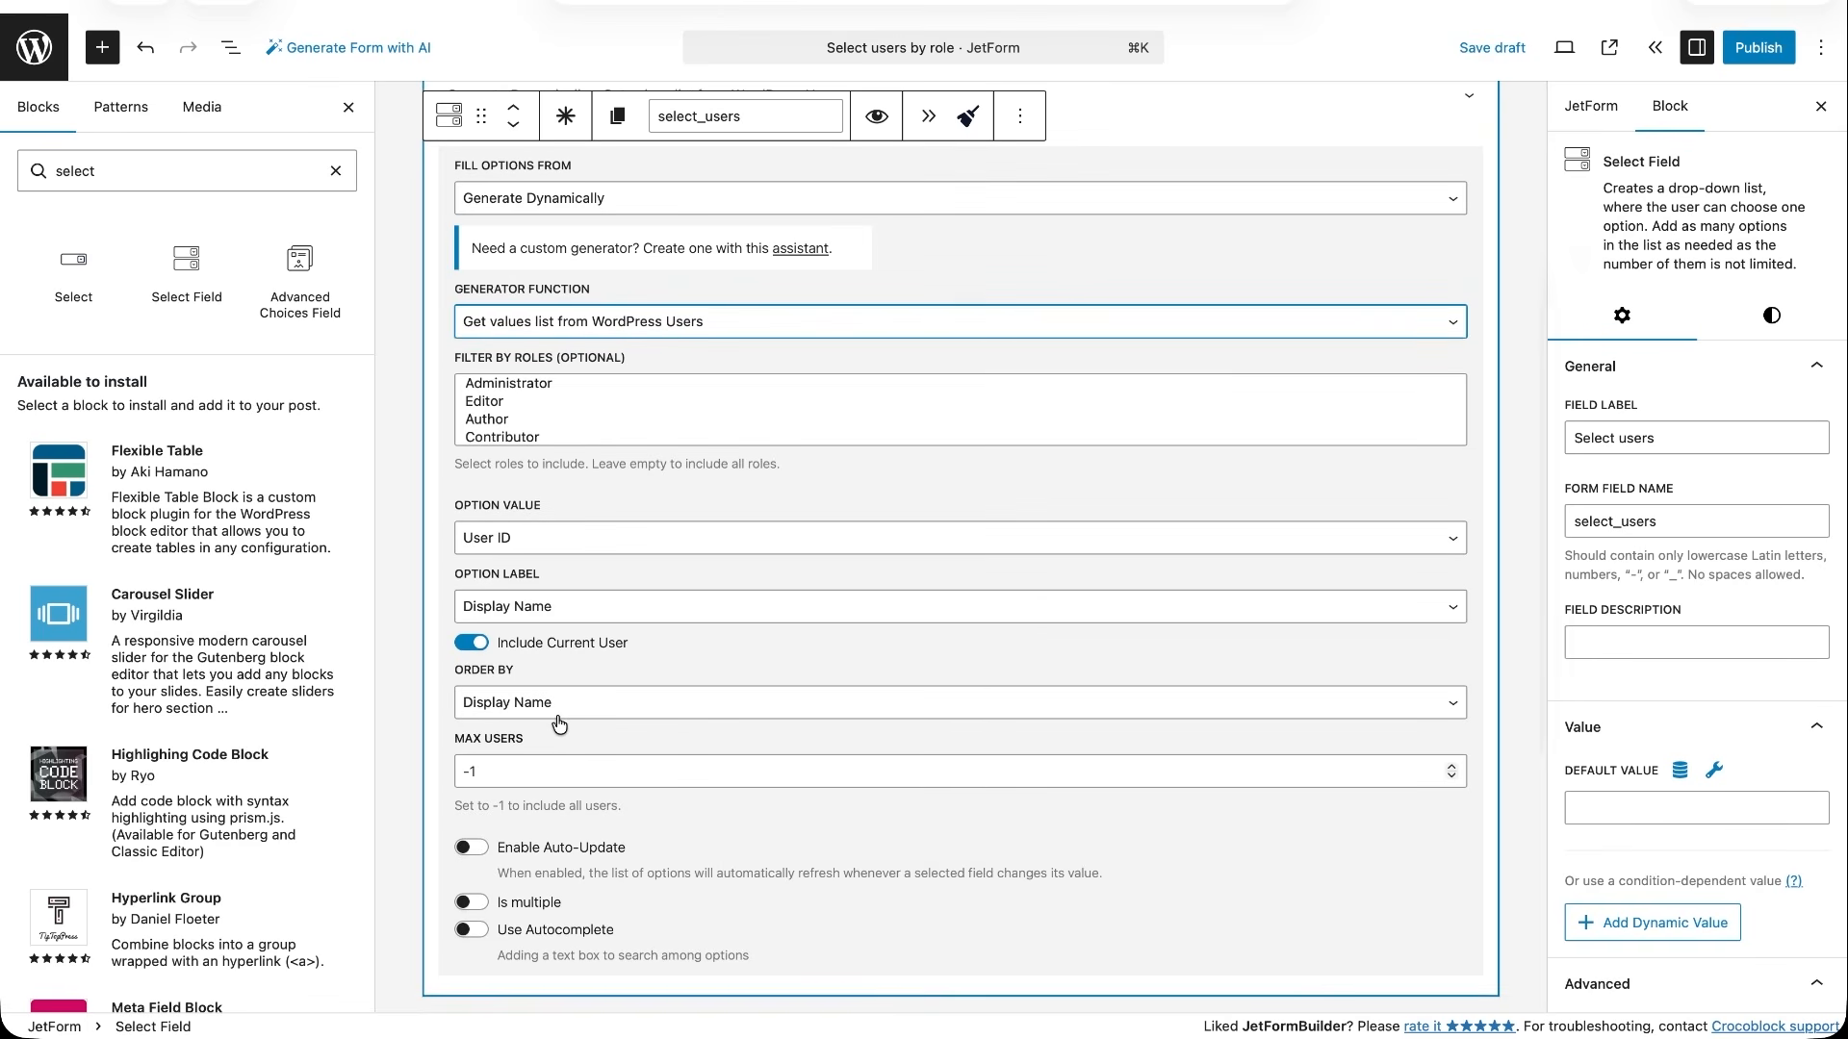
click(470, 645)
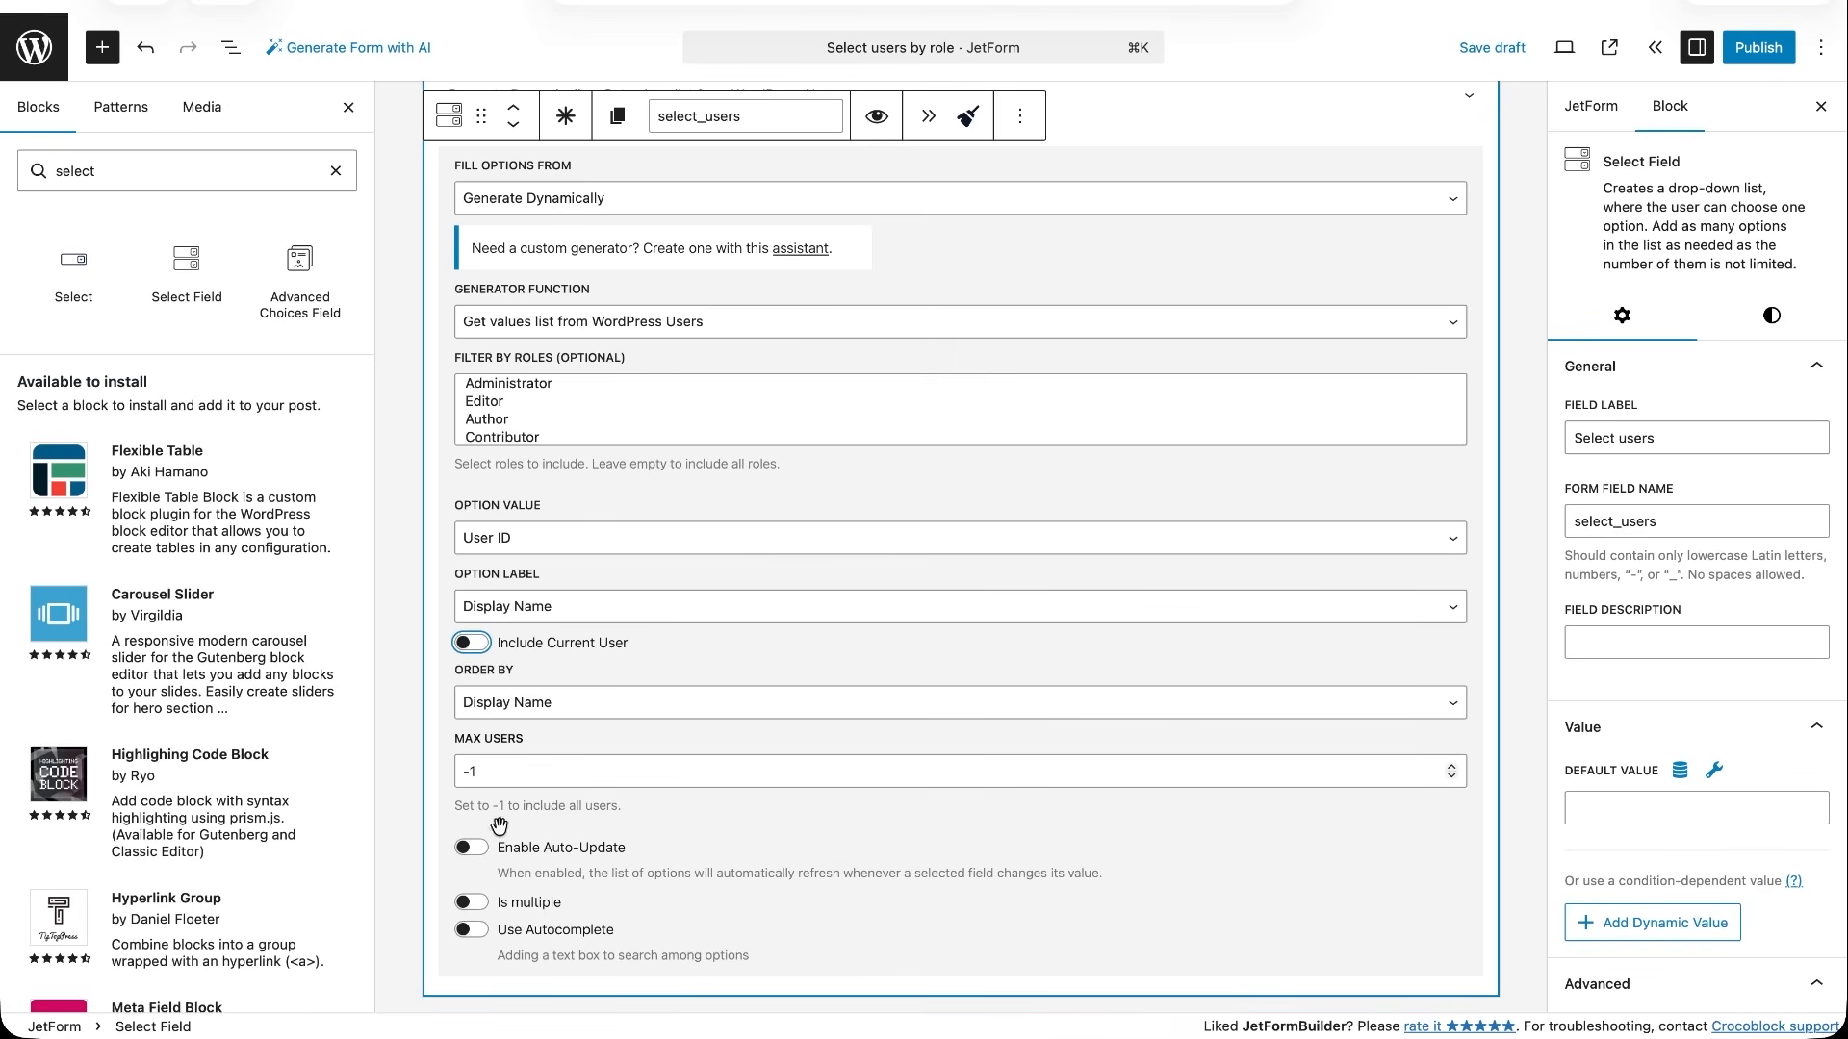
- Enable auto-update for Select users with Select roles (select_roles) as the trigger field
click(473, 848)
scroll(528, 871, down, 5)
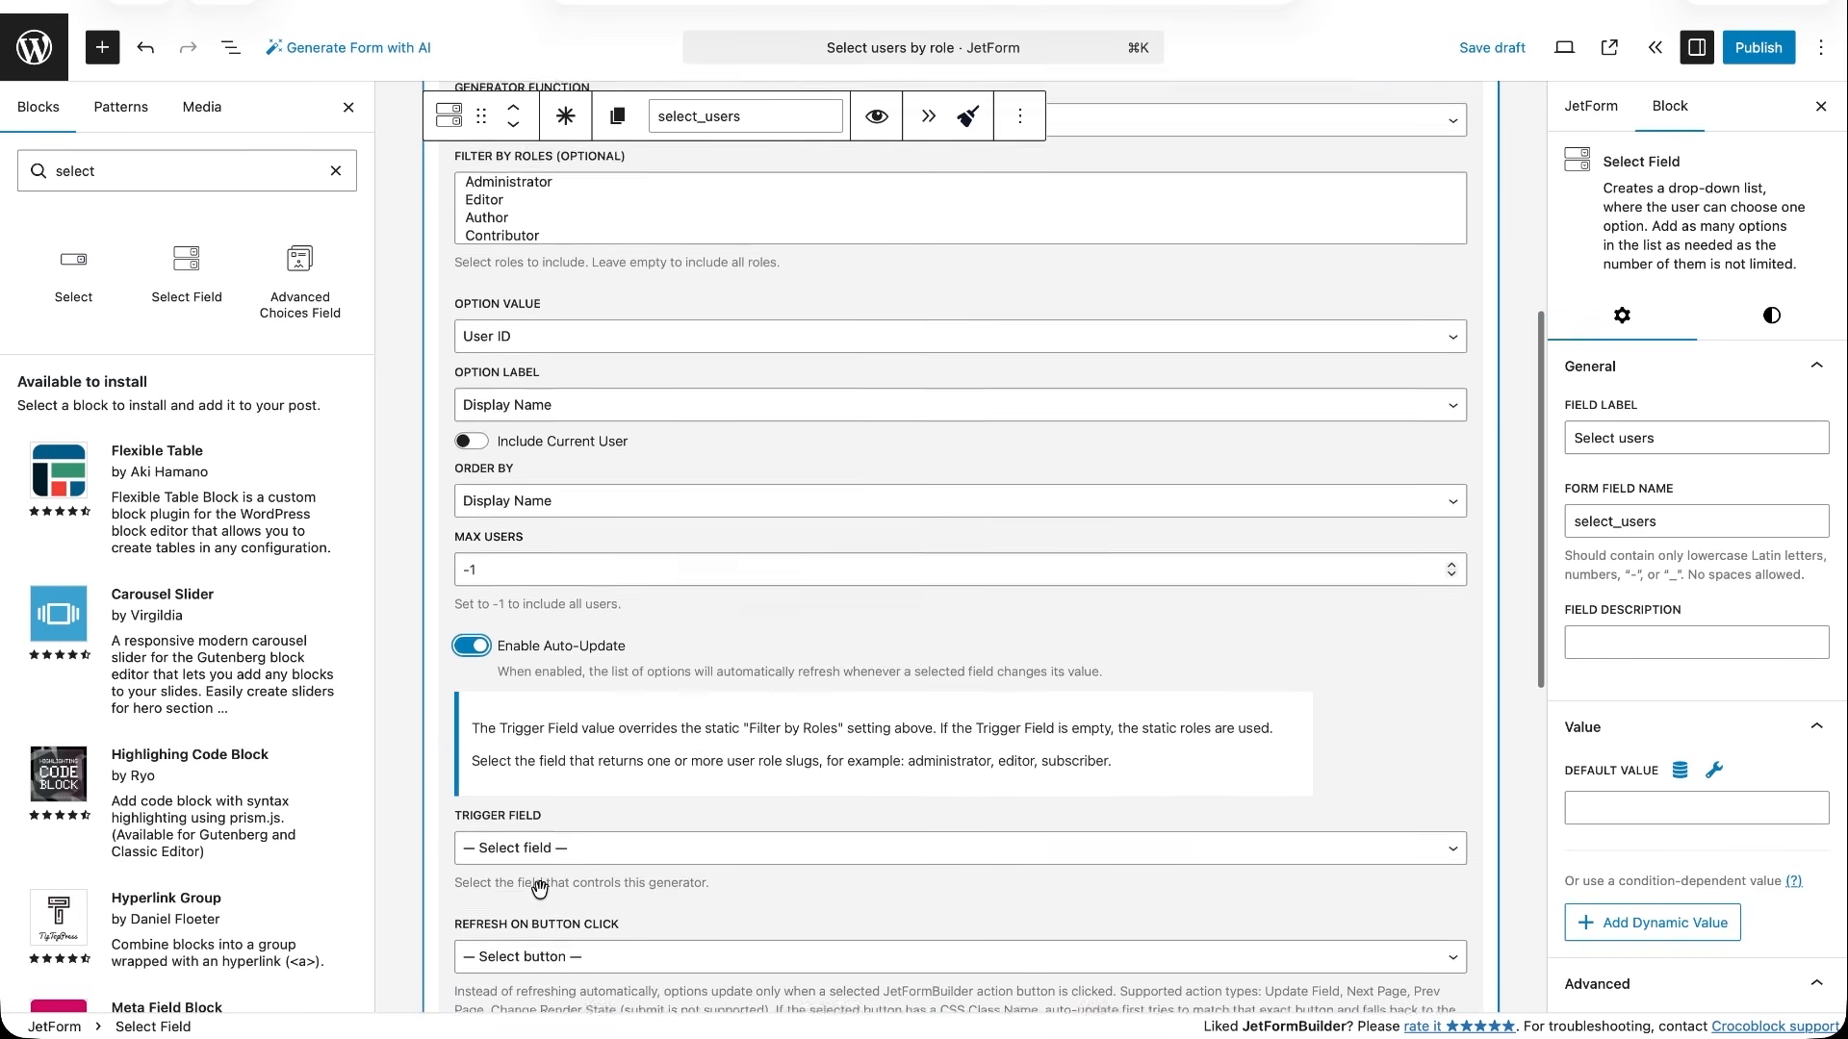
click(603, 756)
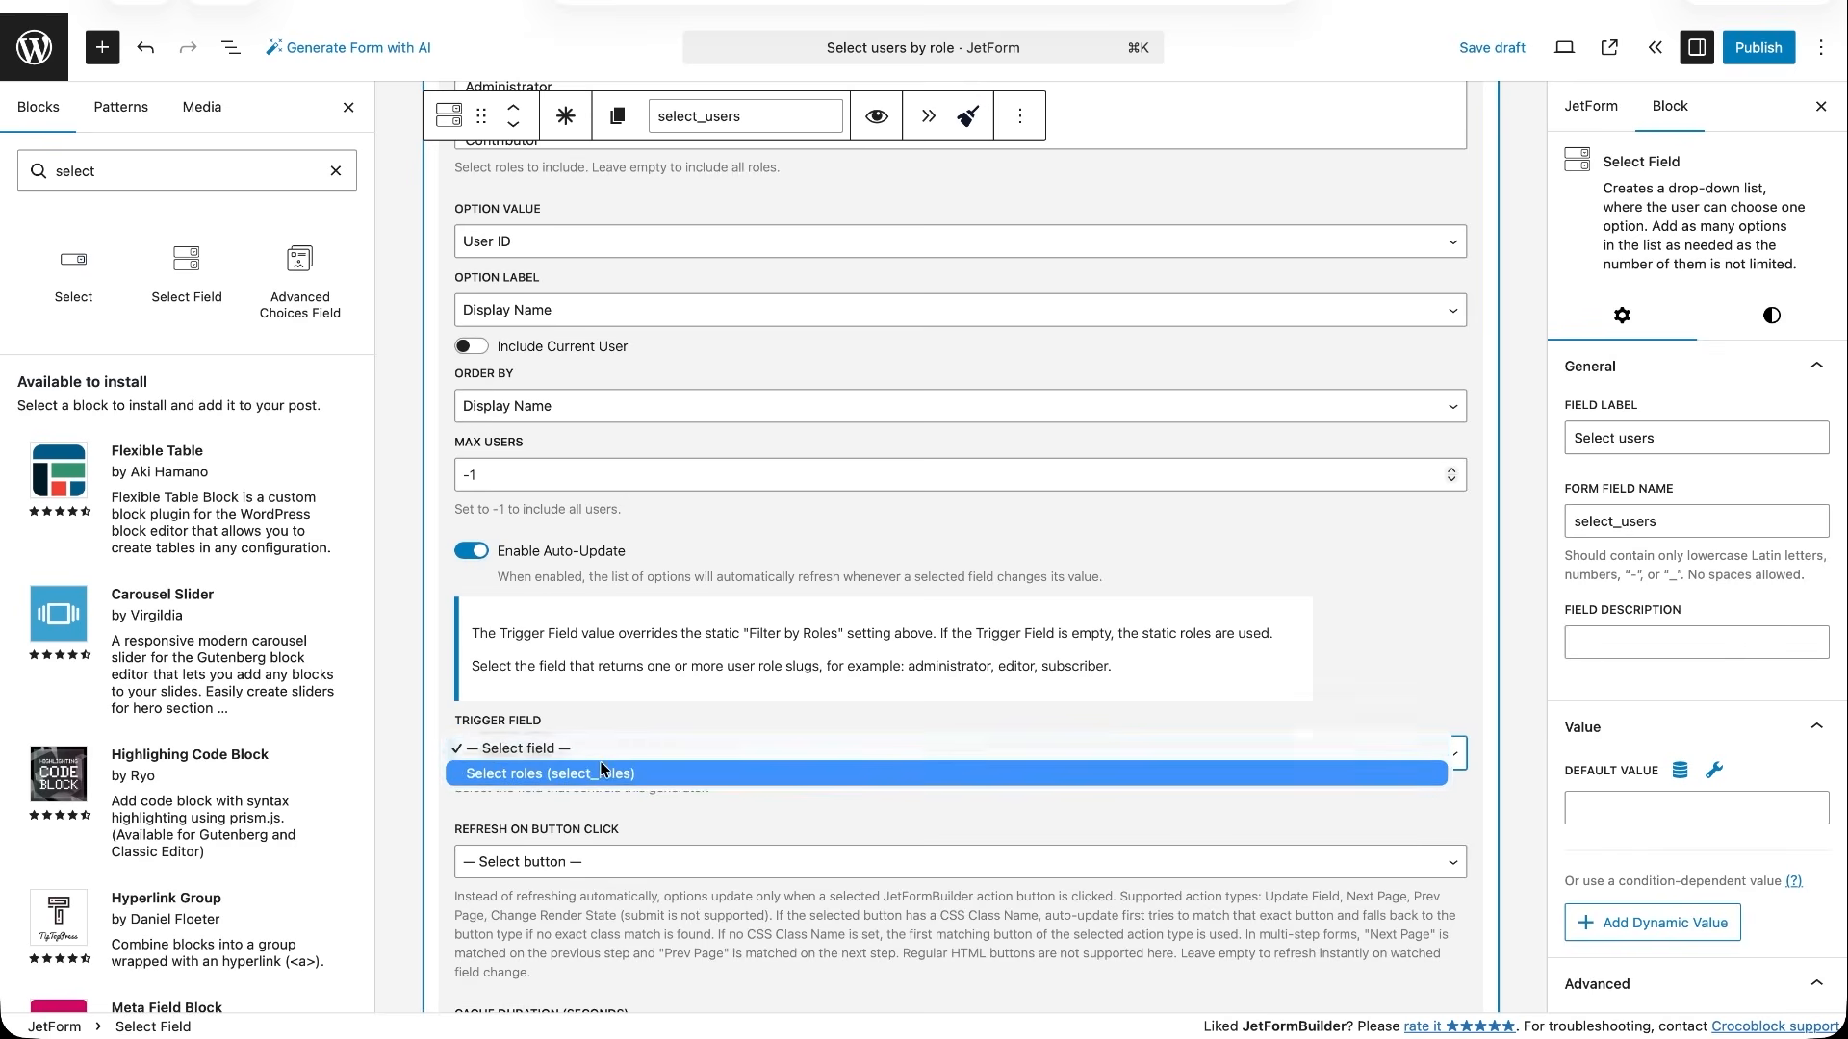
click(594, 773)
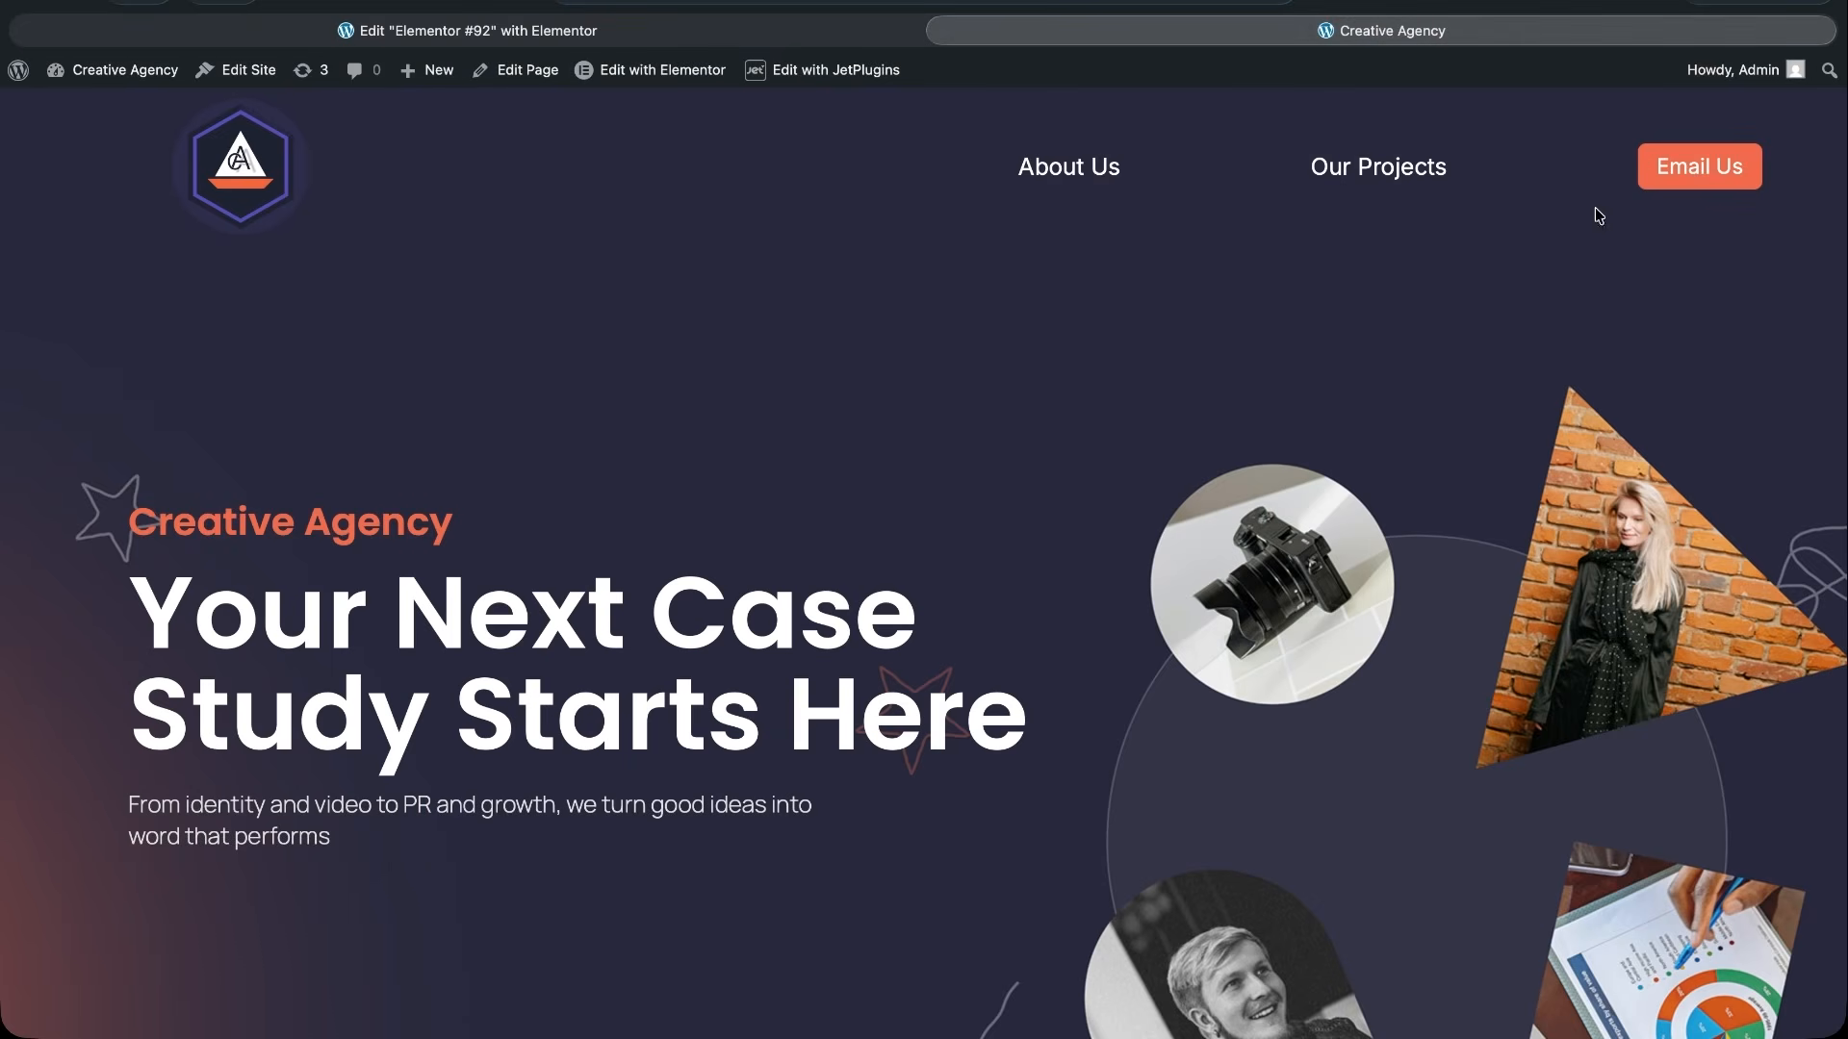
scroll(1521, 523, down, 10)
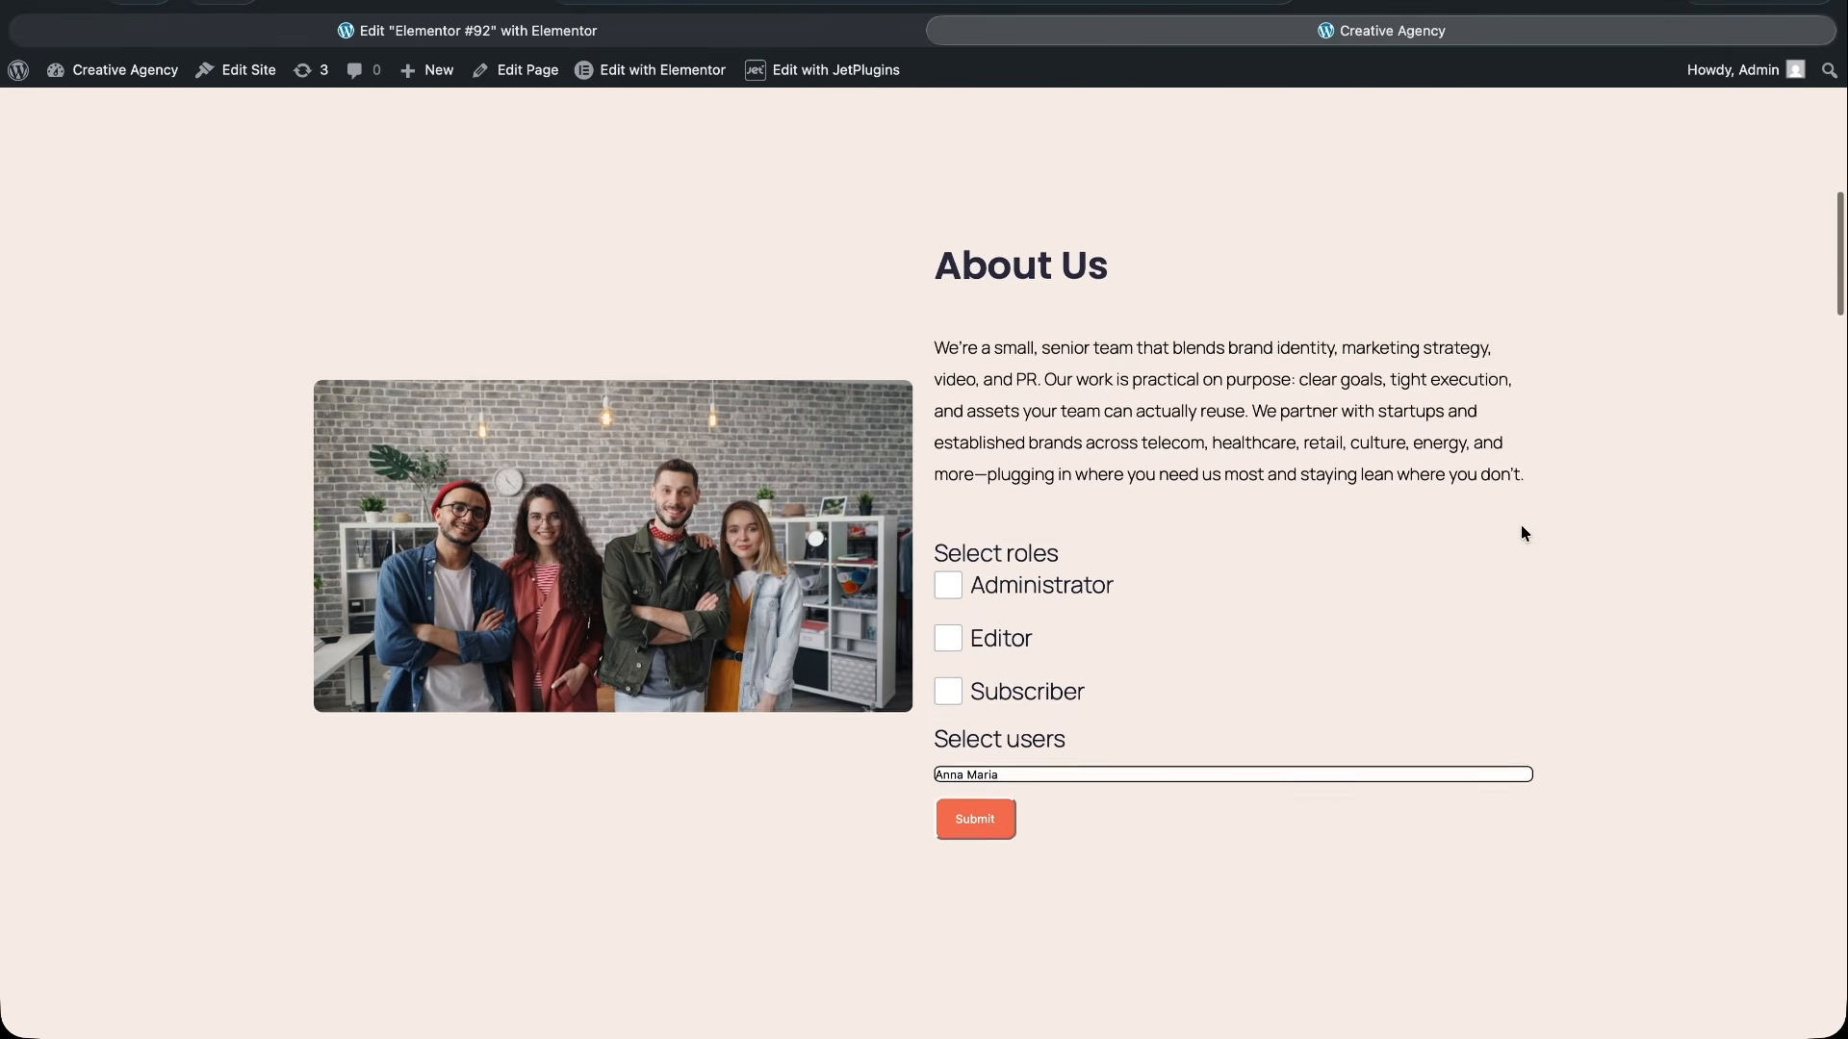
- On the Creative Agency page, examine the Select users list with no role selected
scroll(1522, 539, up, 2)
click(1373, 645)
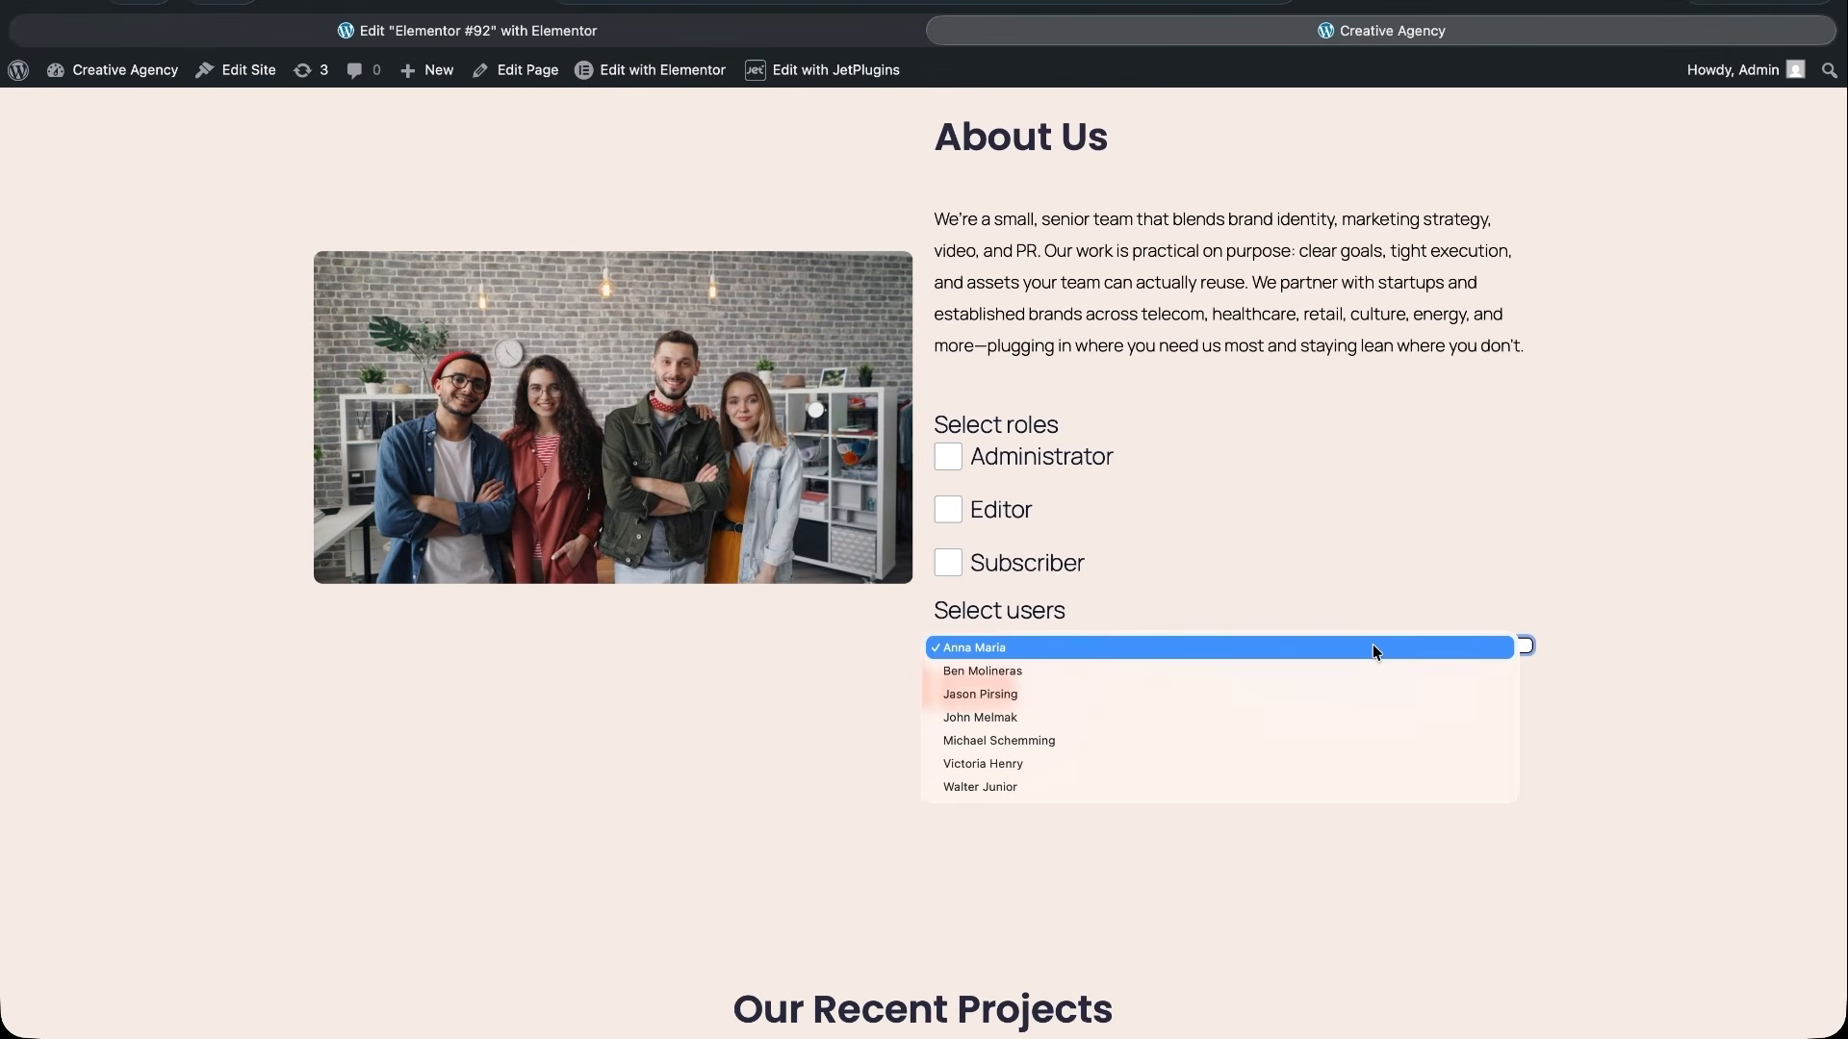
click(1292, 558)
- Select the Editor role and check the refreshed Select users list
click(949, 510)
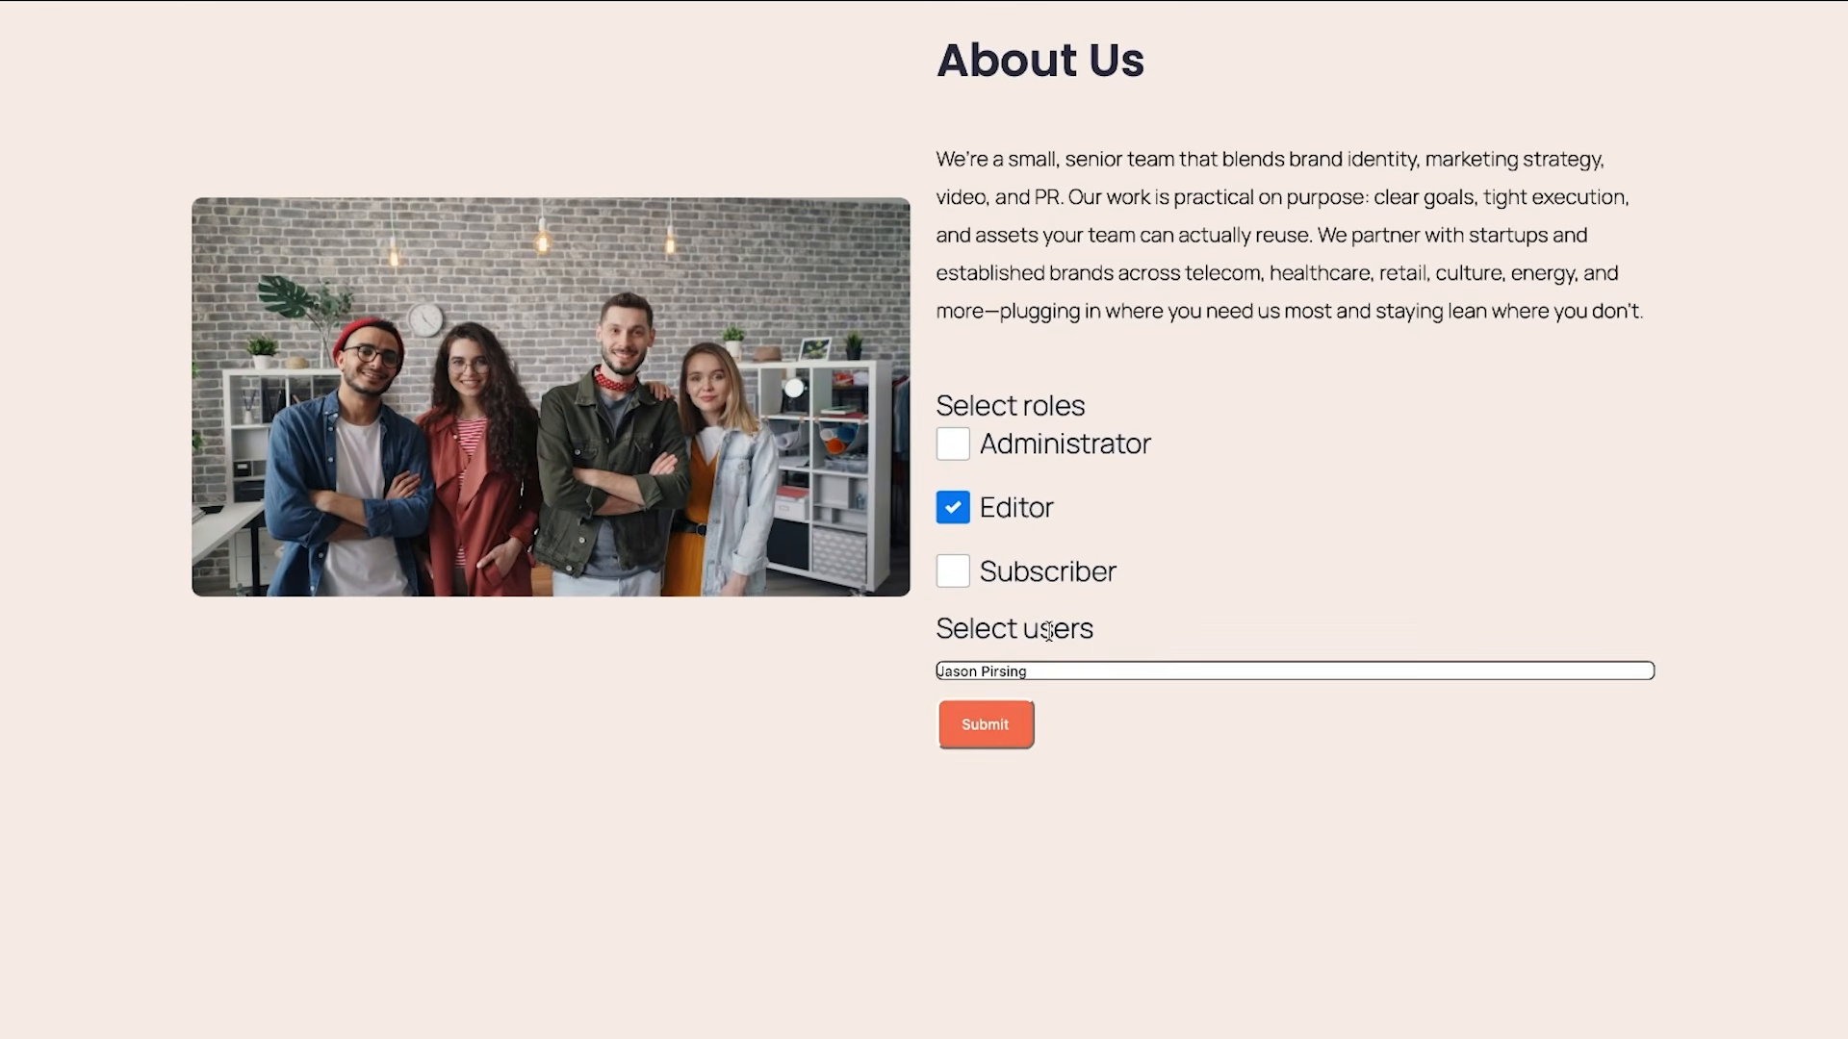
click(1049, 671)
click(1049, 671)
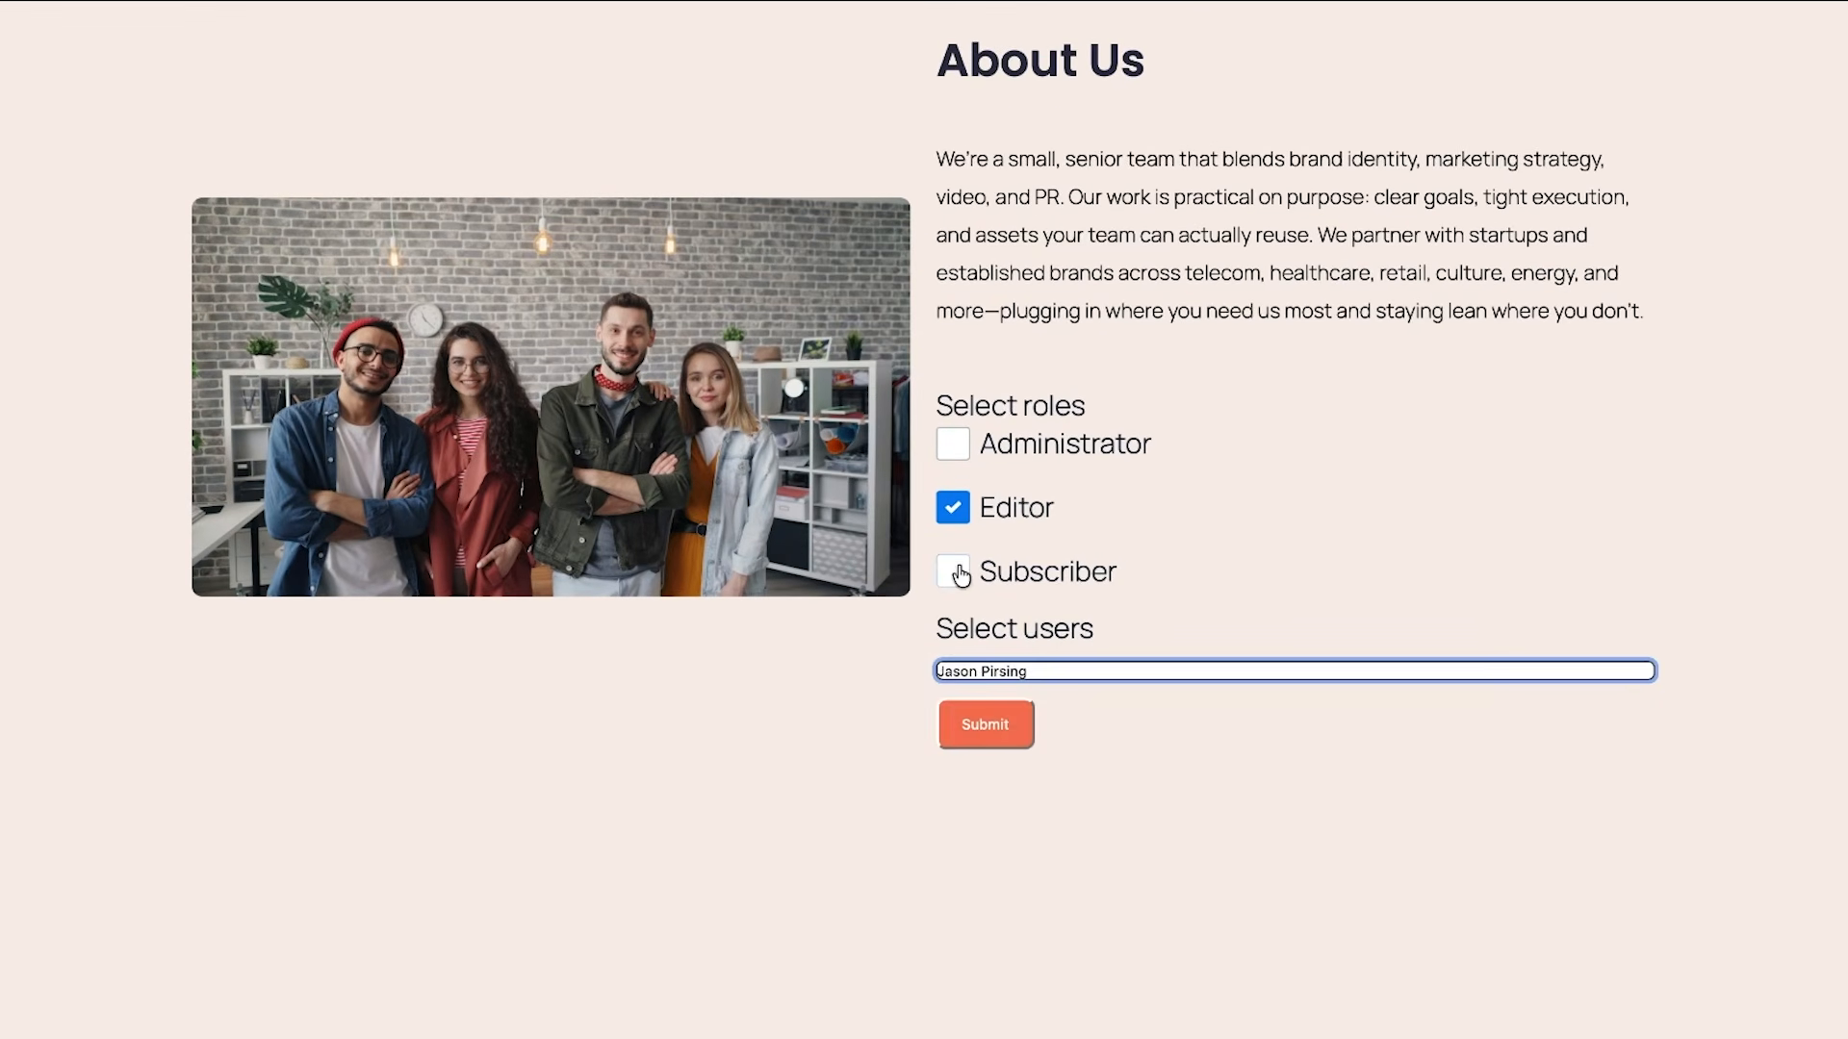